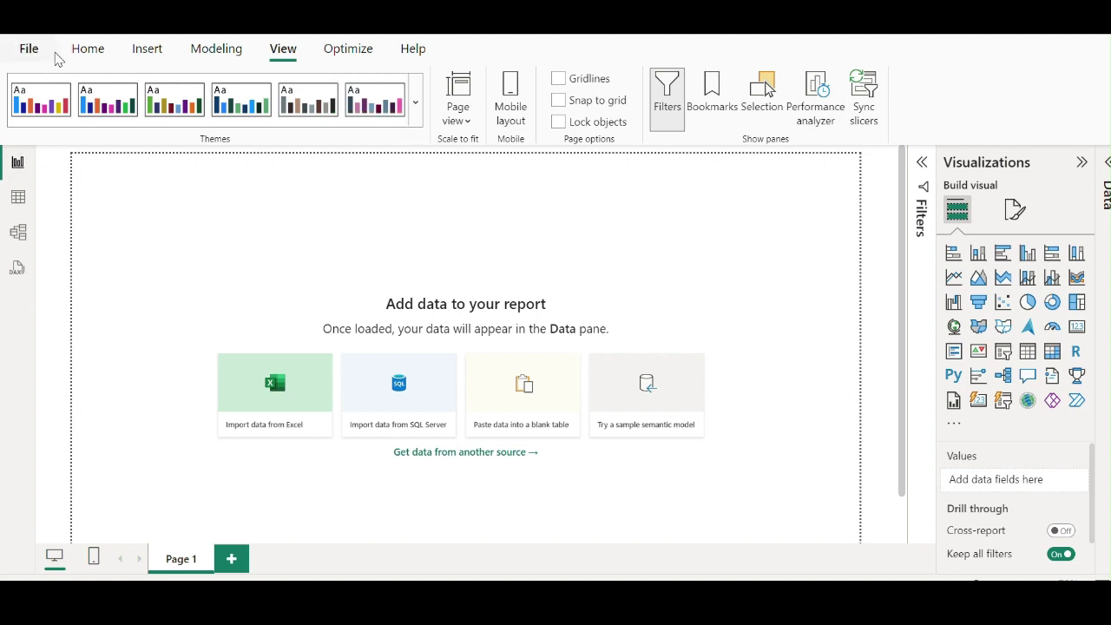
- Import the Sample - Superstore Excel workbook from the Section 2 folder within the Power BI folder on the Study (F:) drive
left_click(265, 397)
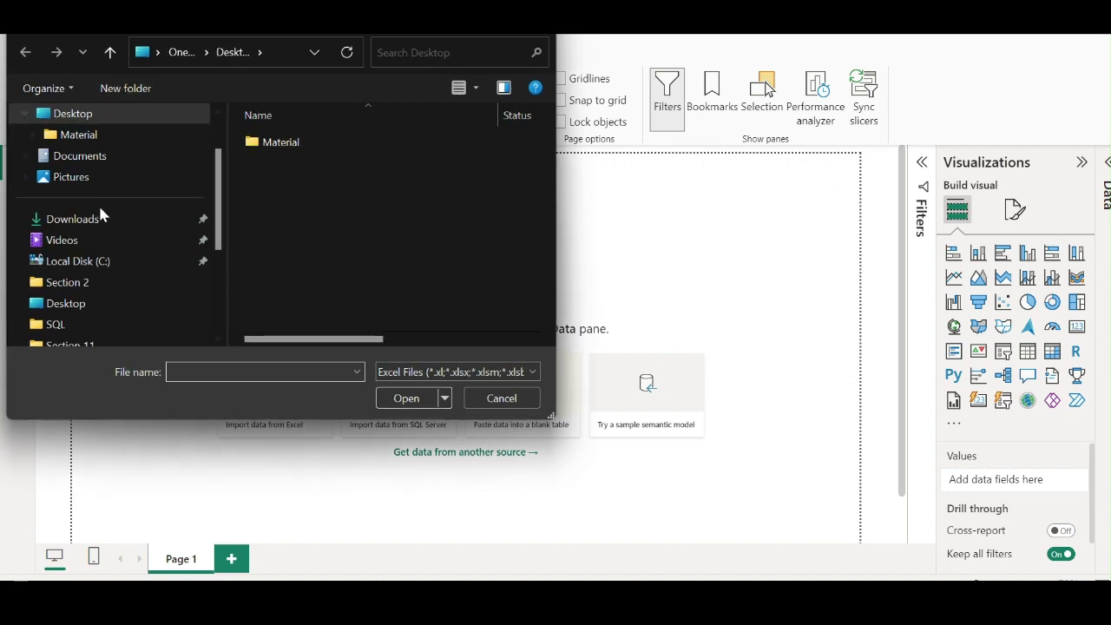
scroll(52, 295, "down", 3)
left_click(74, 304)
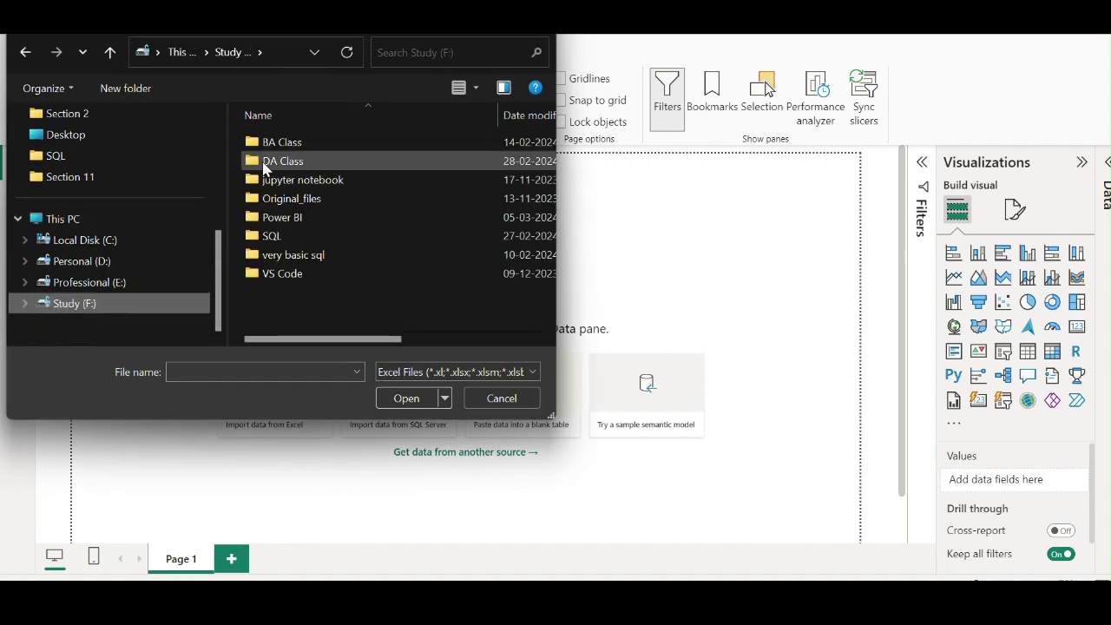
double_click(282, 217)
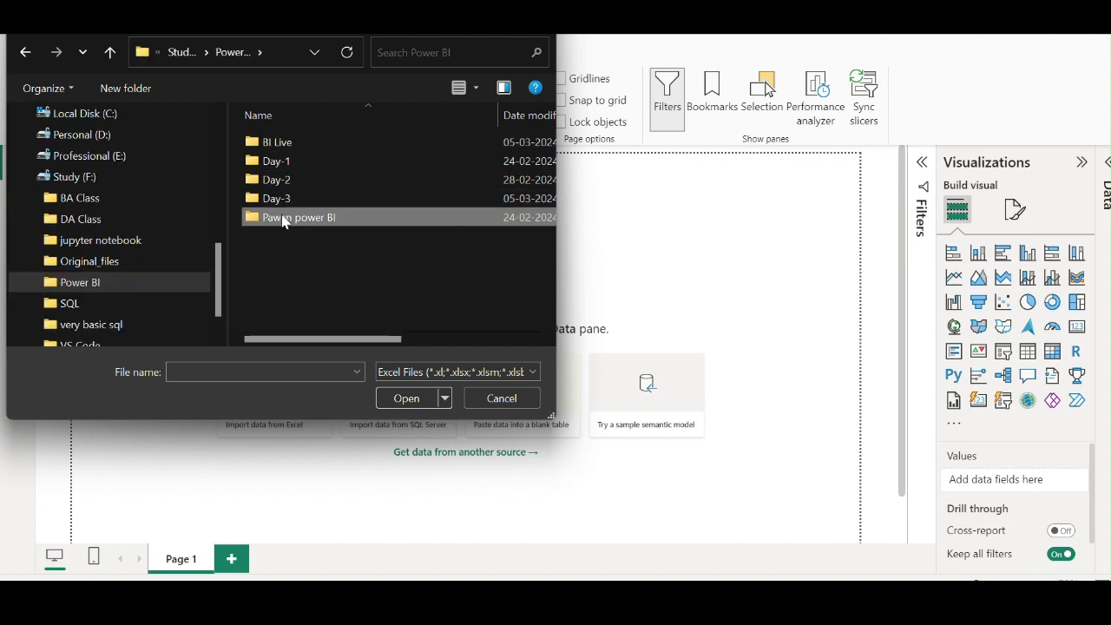
double_click(286, 217)
double_click(286, 146)
left_click(287, 146)
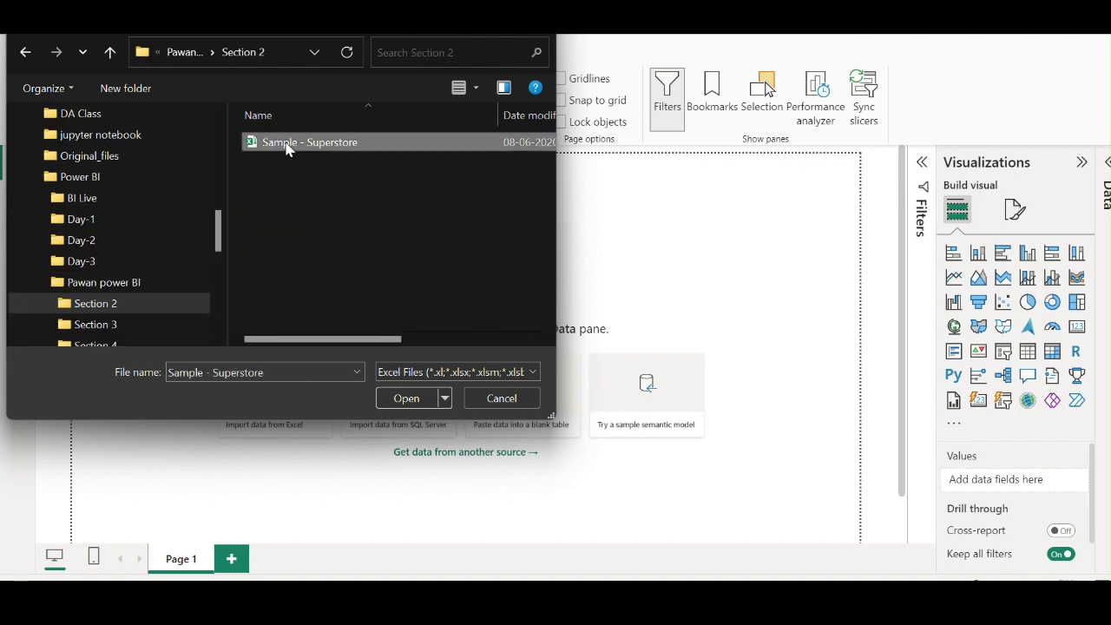
left_click(421, 404)
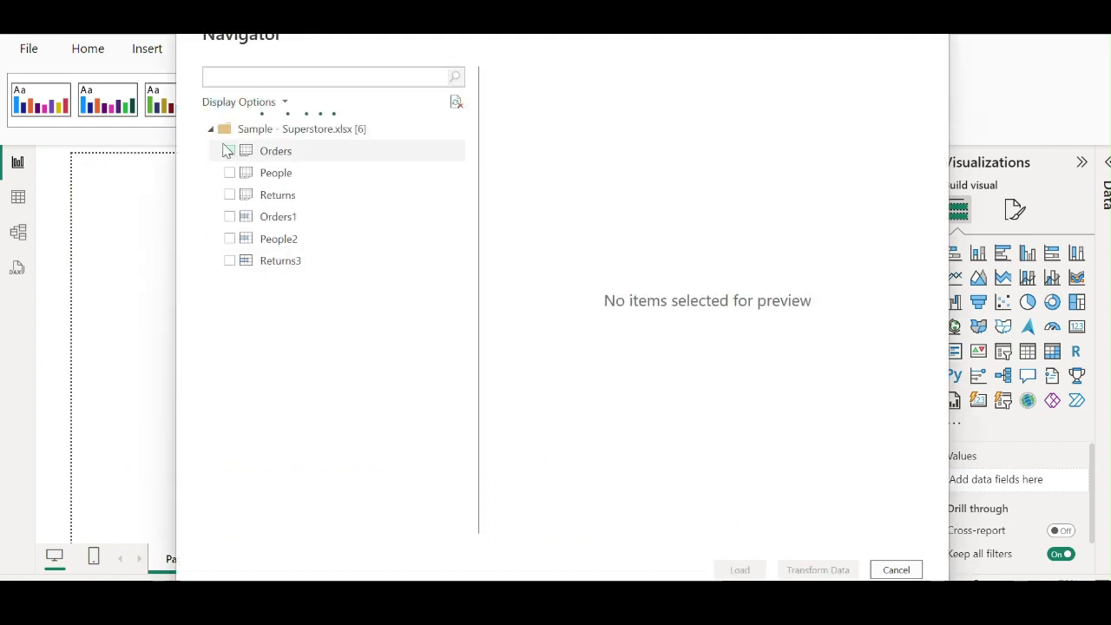
- Select the Orders sheet of the Superstore workbook and load it into the report
left_click(230, 152)
left_click(230, 151)
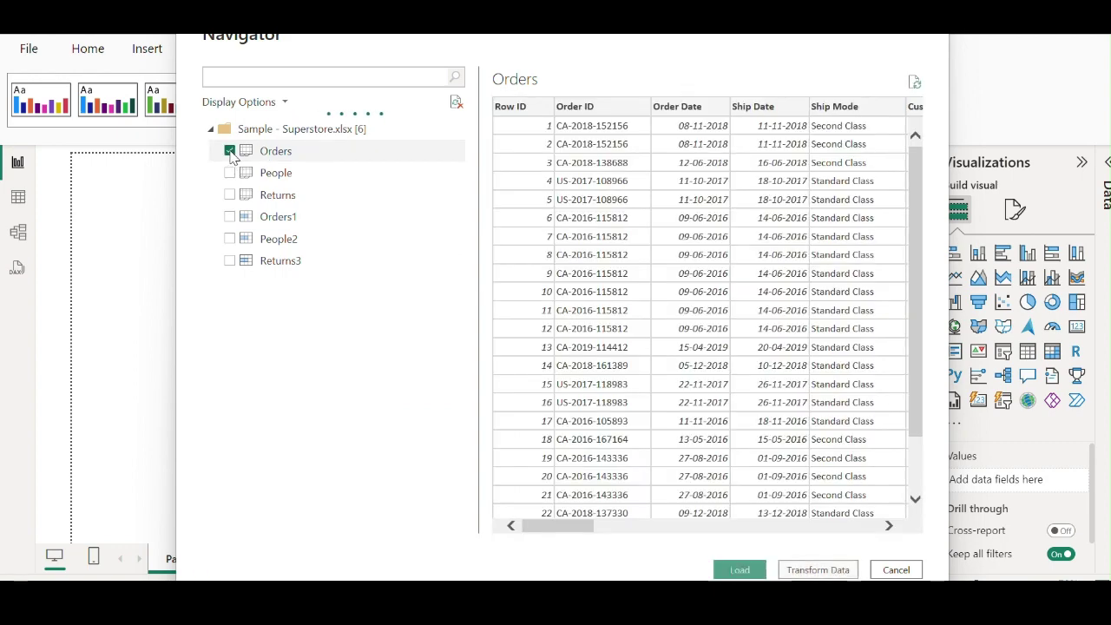
scroll(757, 430, "down", 1)
scroll(757, 430, "down", 1)
left_click(739, 571)
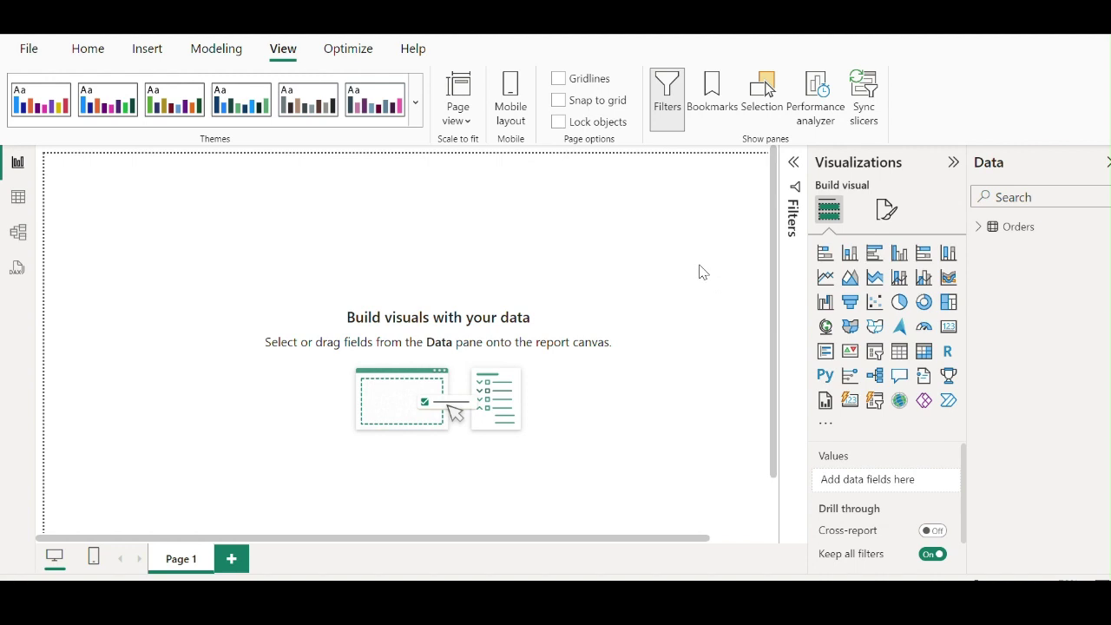
- Expand the Orders table and look through its fields
left_click(979, 226)
scroll(1007, 260, "down", 2)
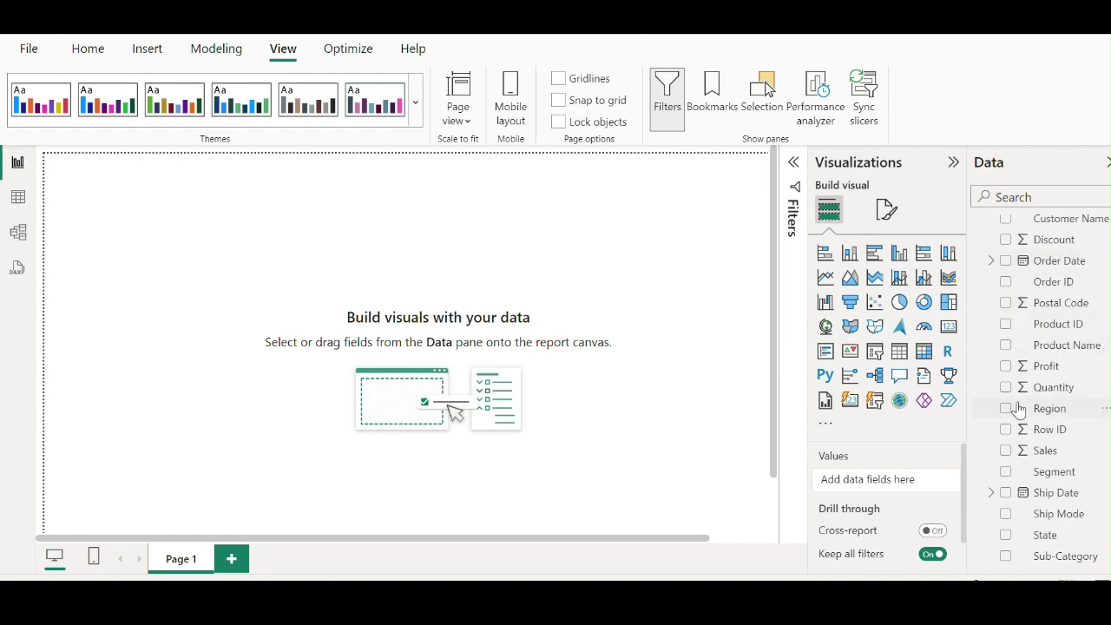
scroll(1015, 408, "up", 2)
scroll(1011, 395, "down", 2)
scroll(1010, 392, "up", 2)
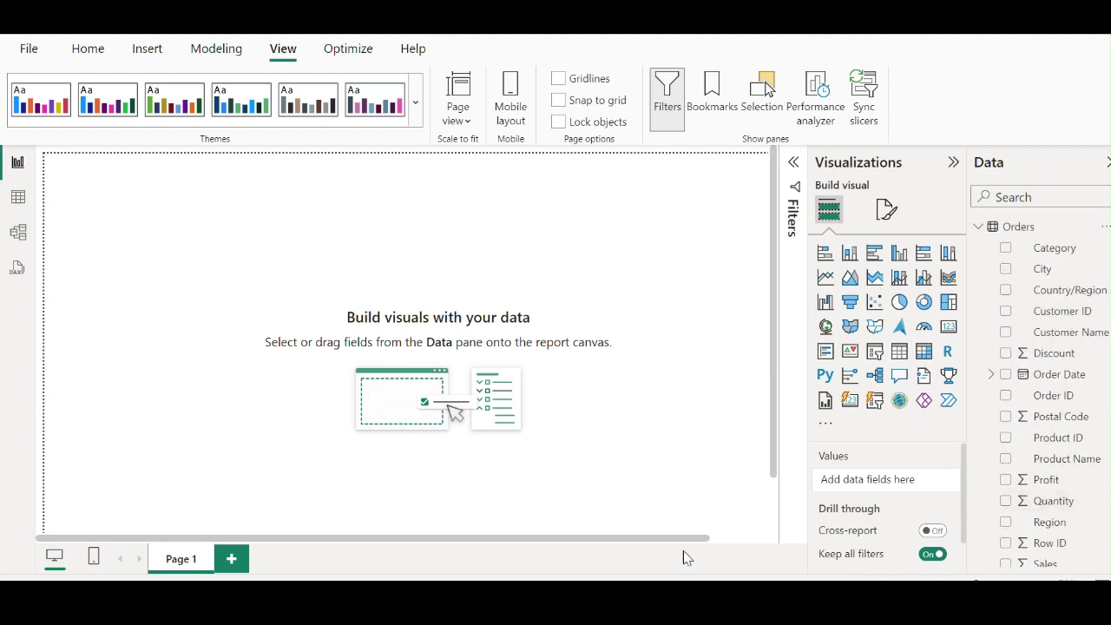
- Switch to the Google Meet call, admit the waiting participant and return to the Power BI report
mouse_move(734, 536)
left_click(576, 523)
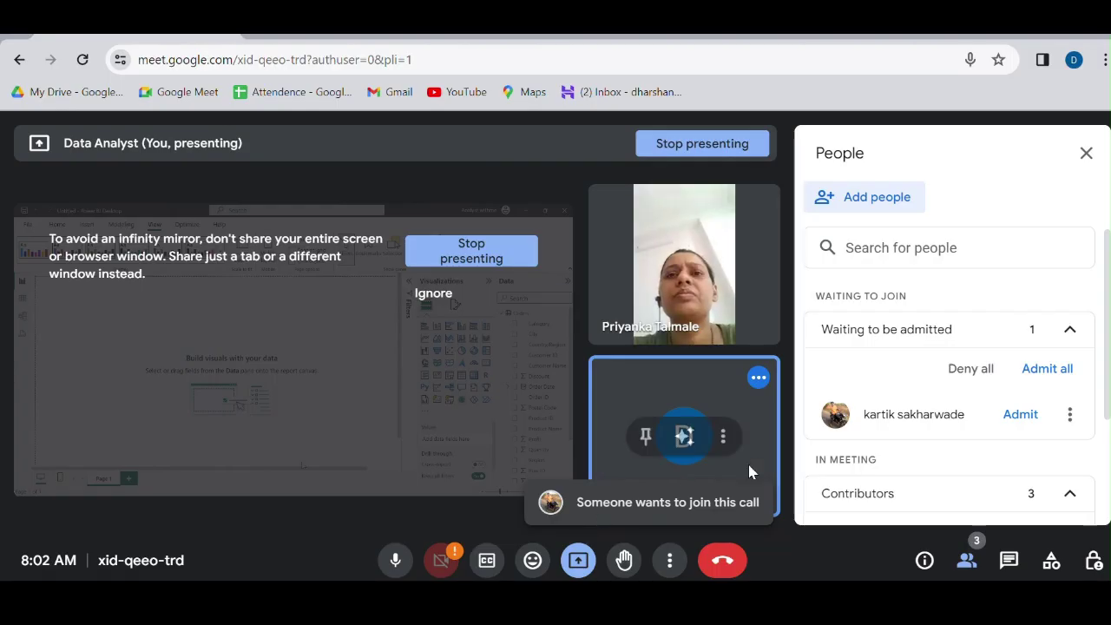
scroll(1010, 418, "down", 2)
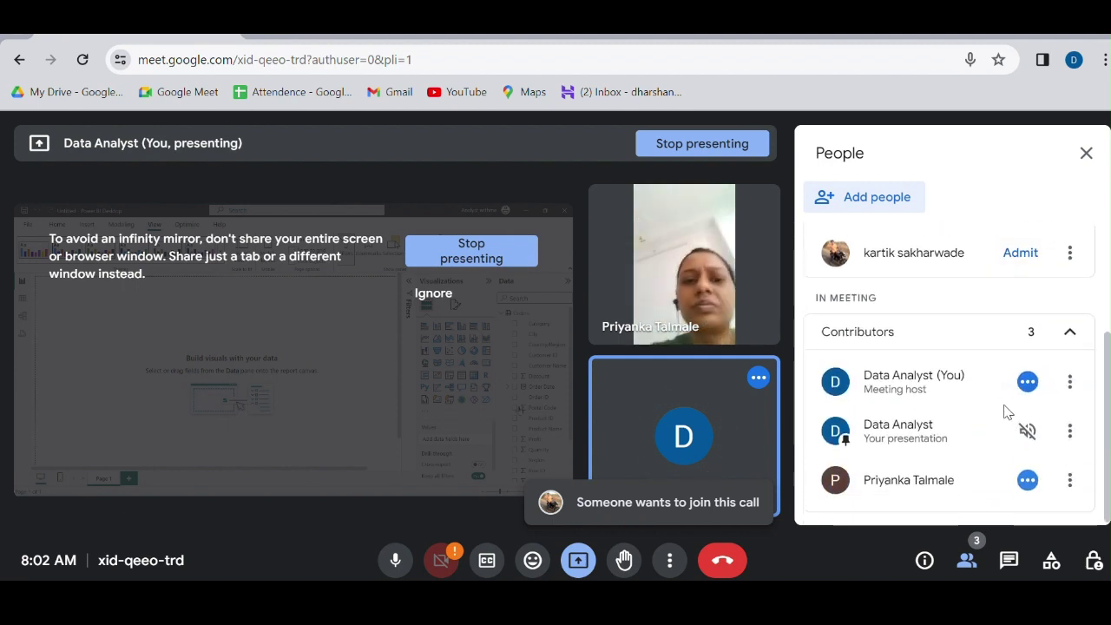
scroll(989, 420, "up", 2)
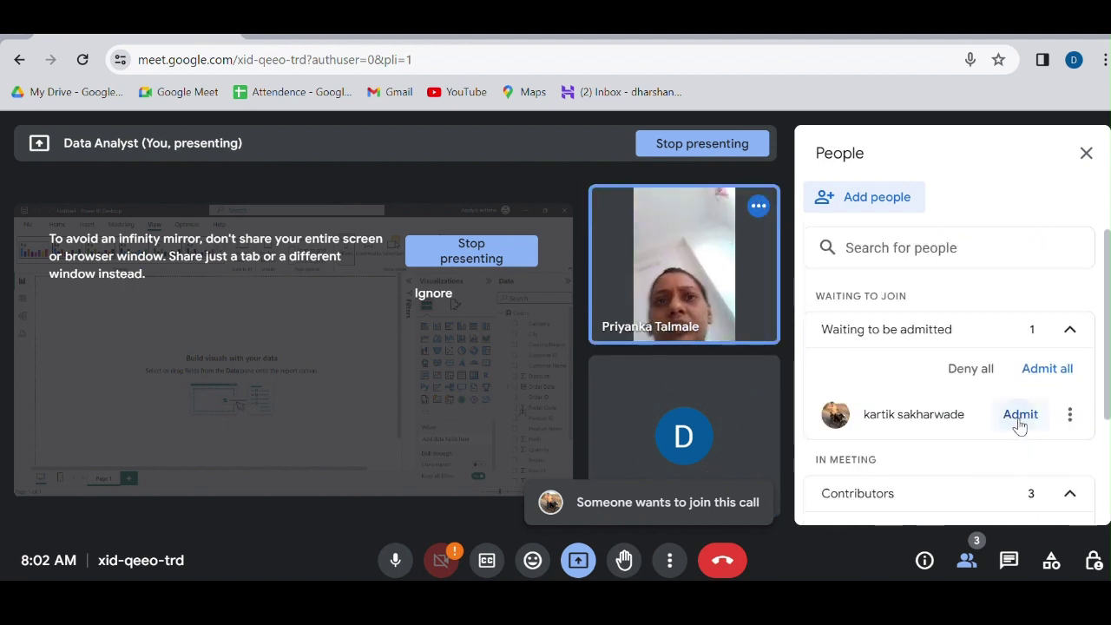
left_click(1020, 418)
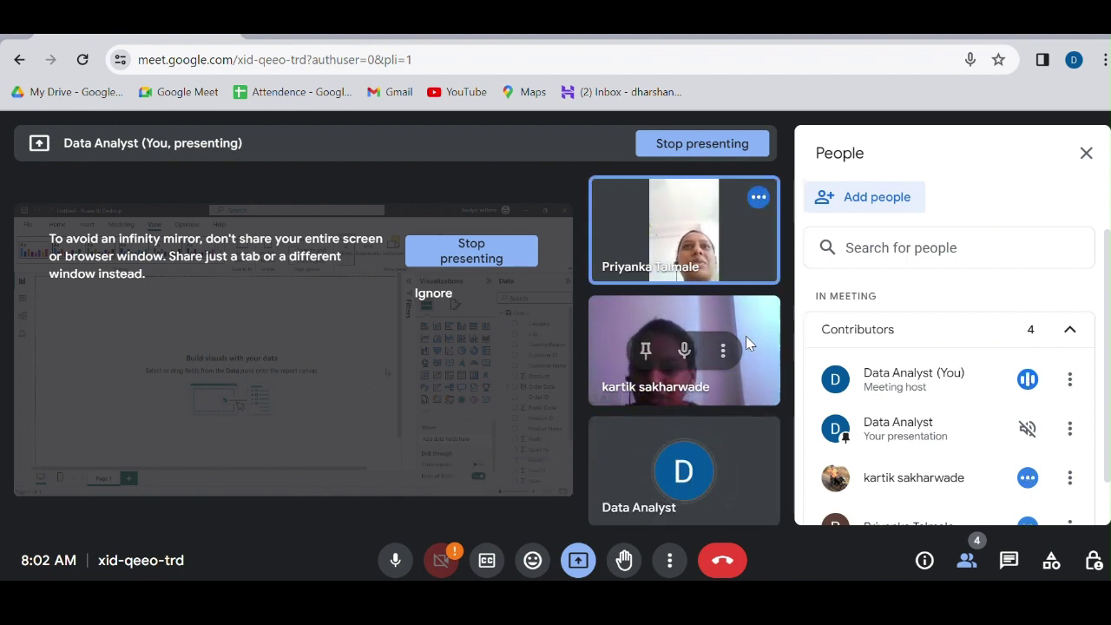
scroll(903, 434, "down", 1)
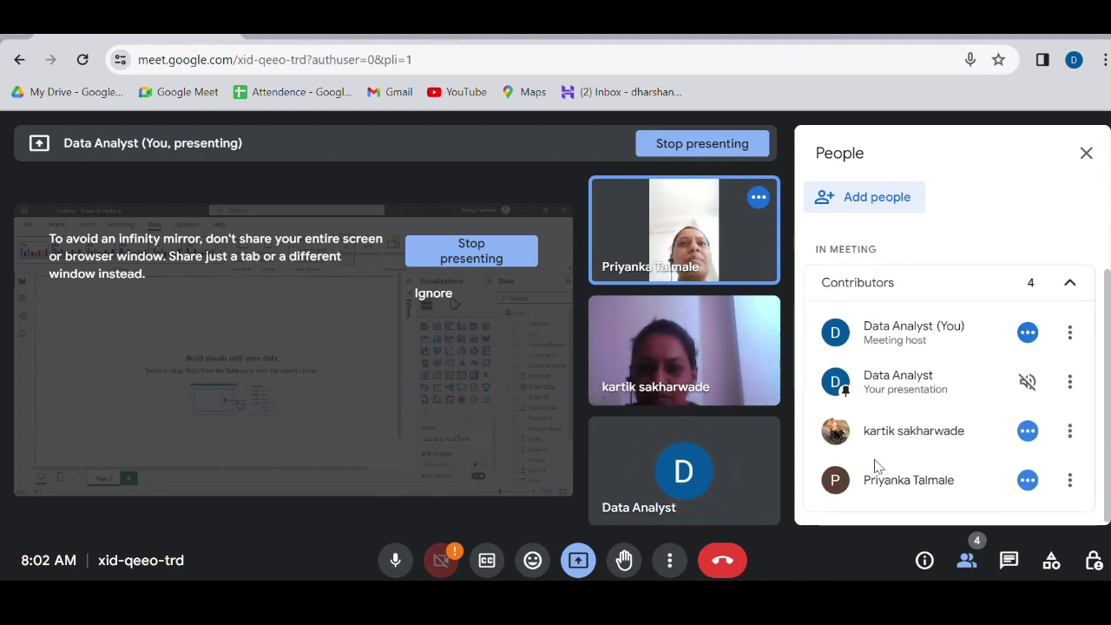
mouse_move(724, 370)
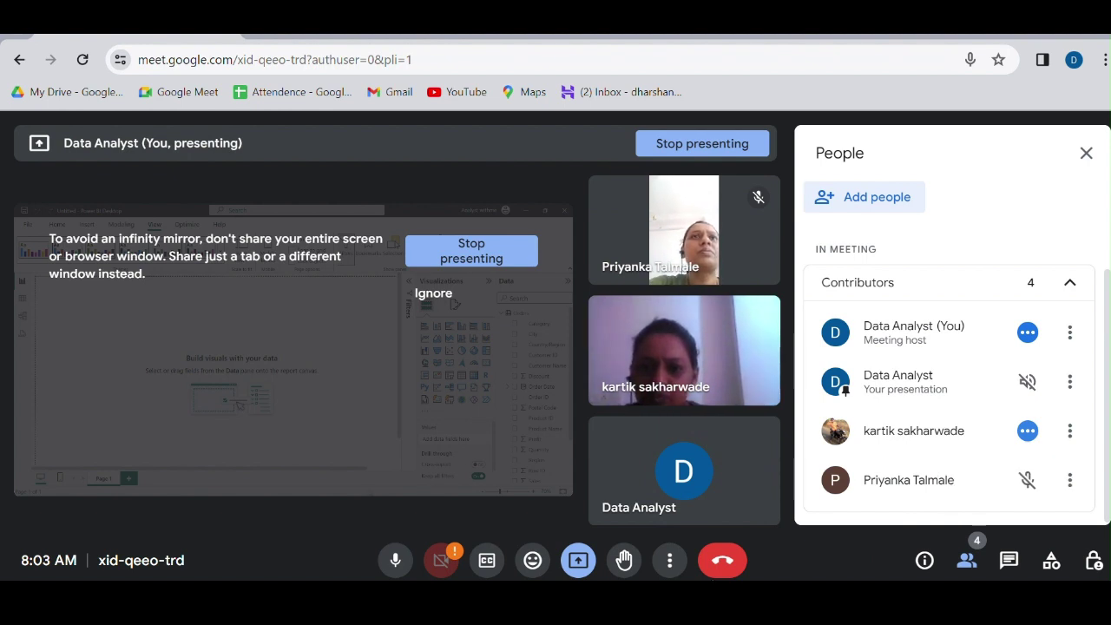
mouse_move(431, 603)
left_click(356, 520)
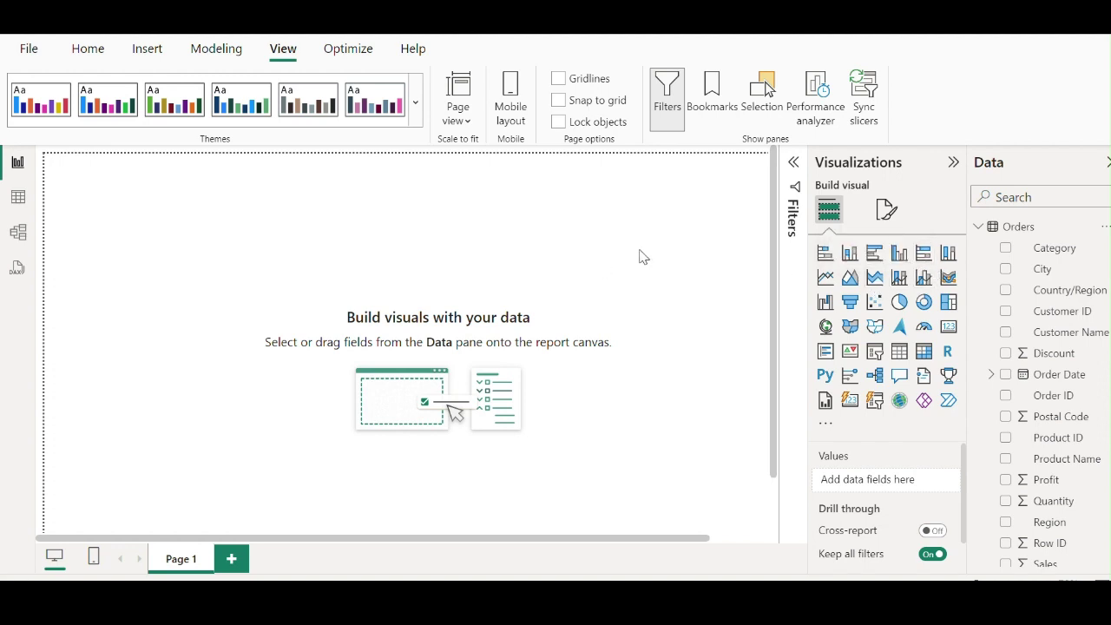
- Add a line and stacked column chart, enlarge it to most of the page's visible area and position it near the centre
left_click(899, 280)
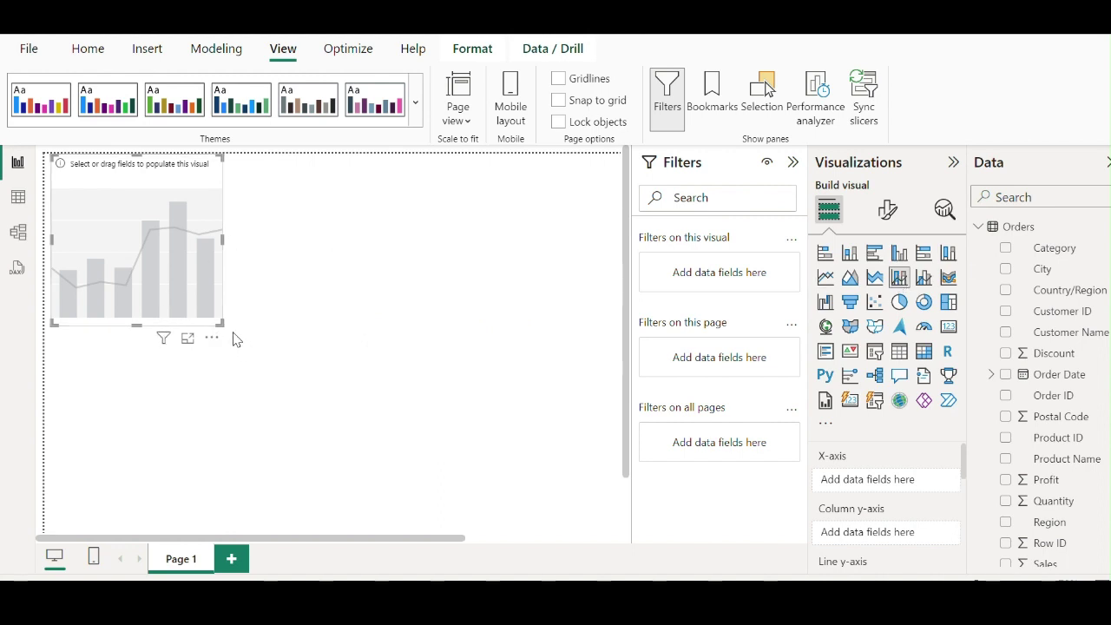
left_click_drag(223, 326, 542, 467)
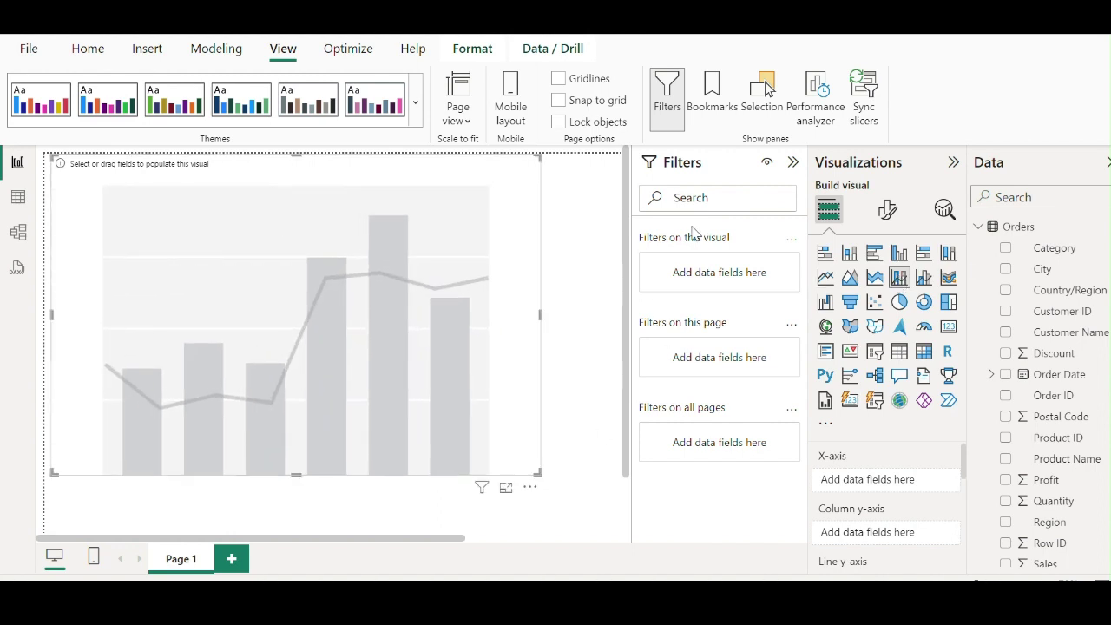
left_click(792, 162)
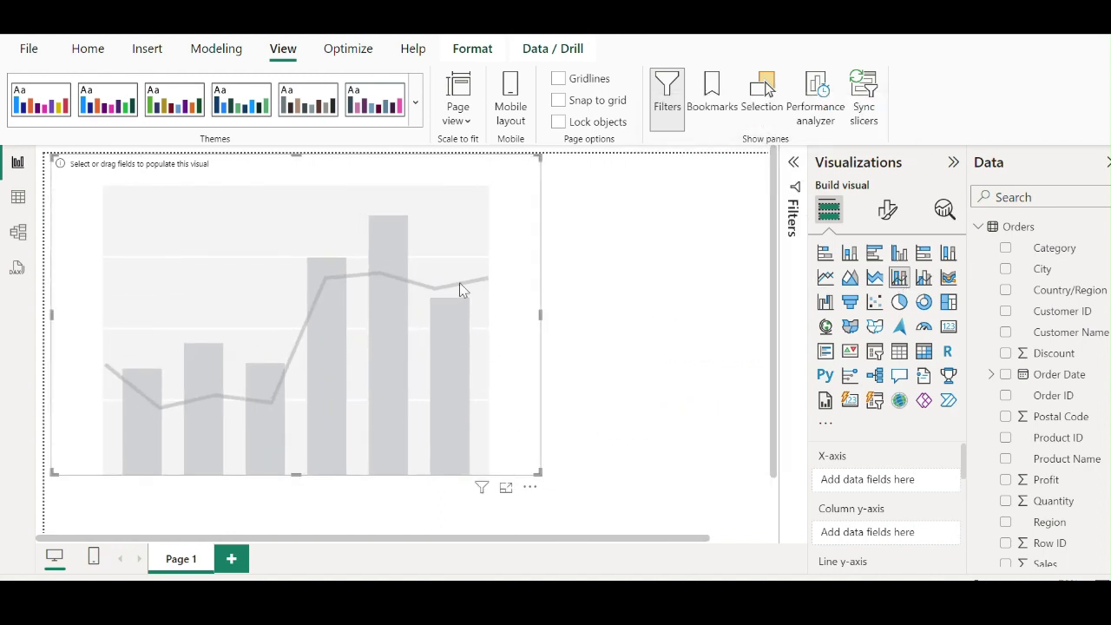
left_click_drag(381, 279, 444, 289)
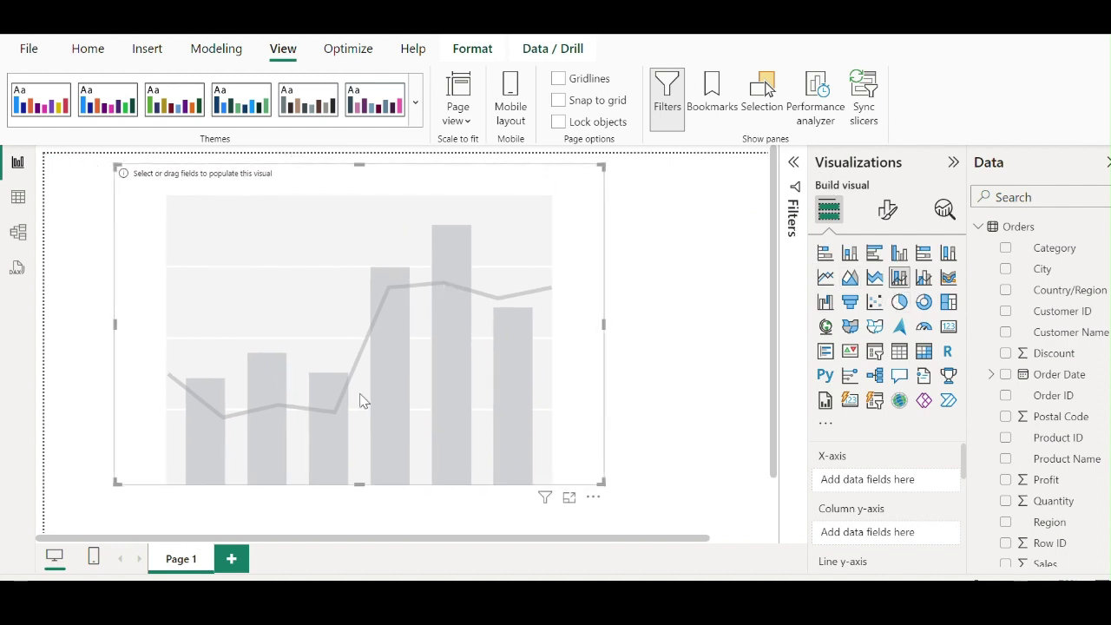
left_click_drag(363, 401, 398, 421)
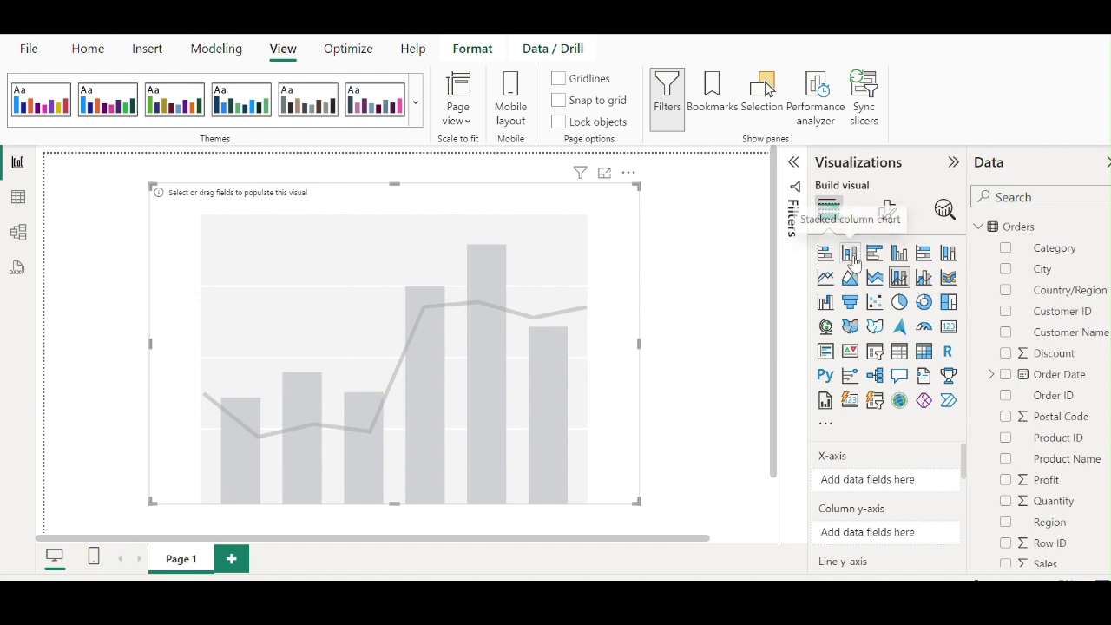
- Try the stacked column, stacked bar and line chart types on the empty visual, and restore the line and stacked column type
left_click(852, 257)
left_click(827, 255)
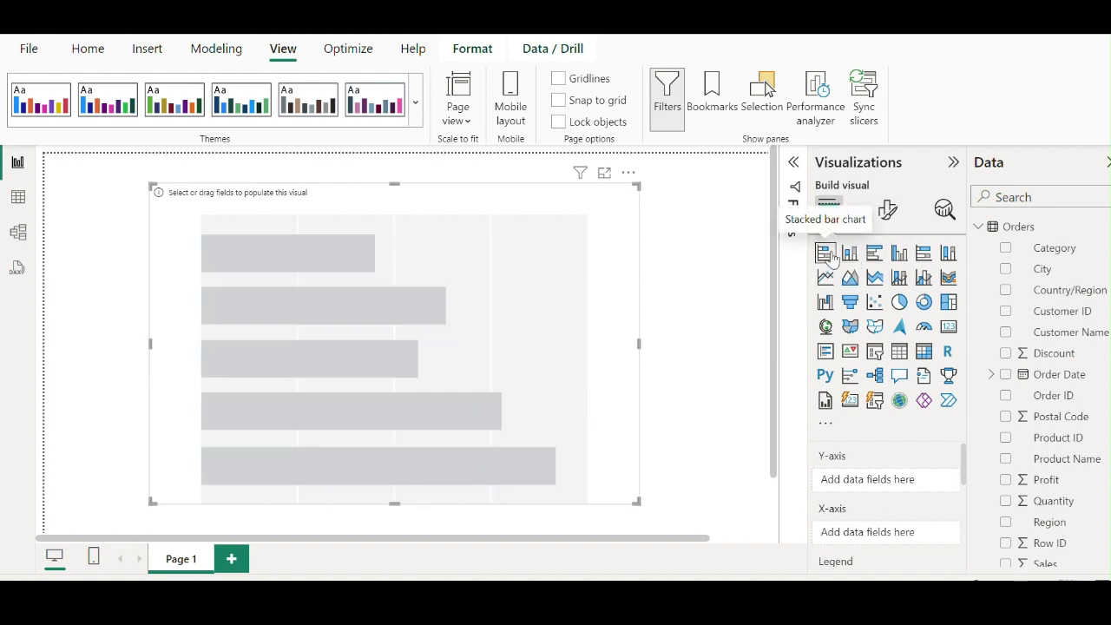
left_click(826, 280)
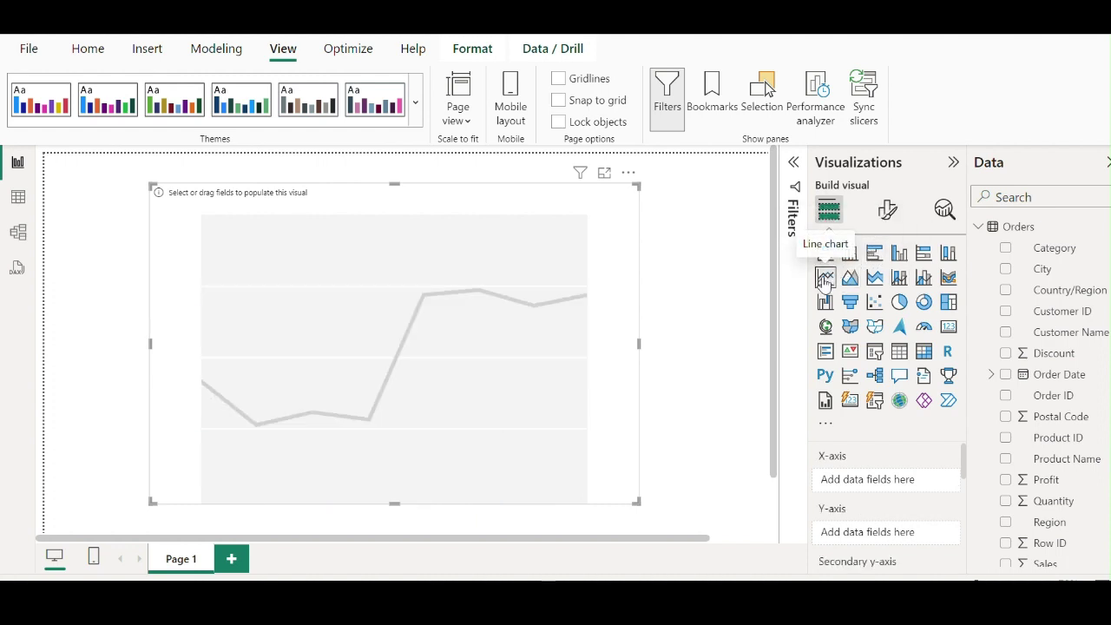
left_click(900, 278)
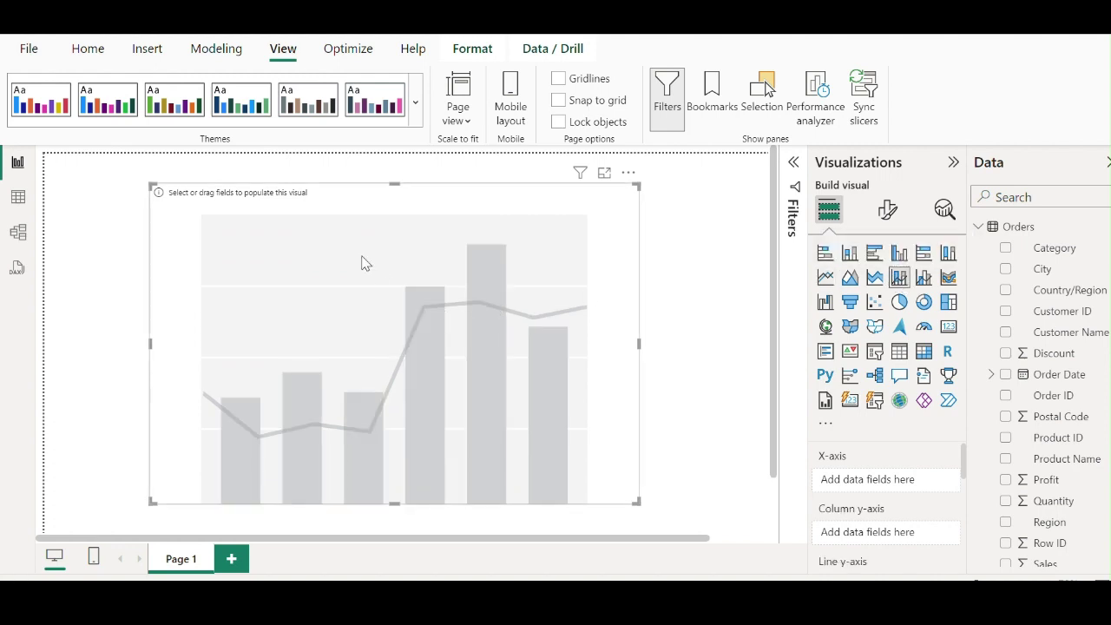
- Move the visual slightly upward and assign the Sub-Category field to its X-axis
mouse_move(388, 283)
left_mouse_down()
mouse_move(379, 257)
mouse_move(389, 263)
left_mouse_up()
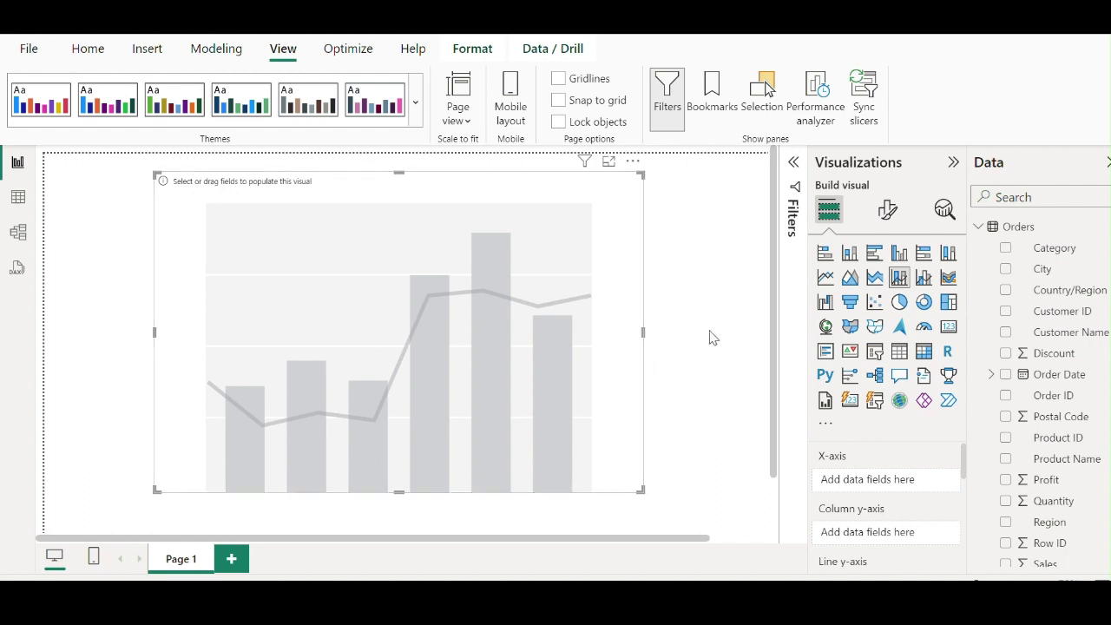
scroll(880, 521, "down", 1)
scroll(872, 518, "up", 1)
scroll(1065, 454, "down", 3)
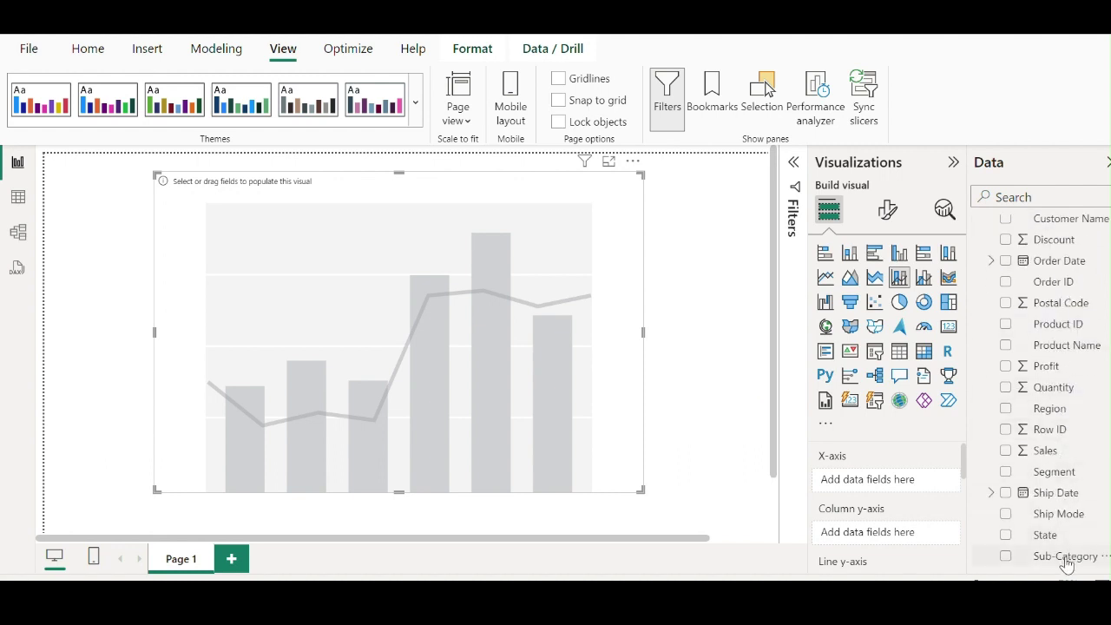
left_click_drag(1065, 558, 909, 487)
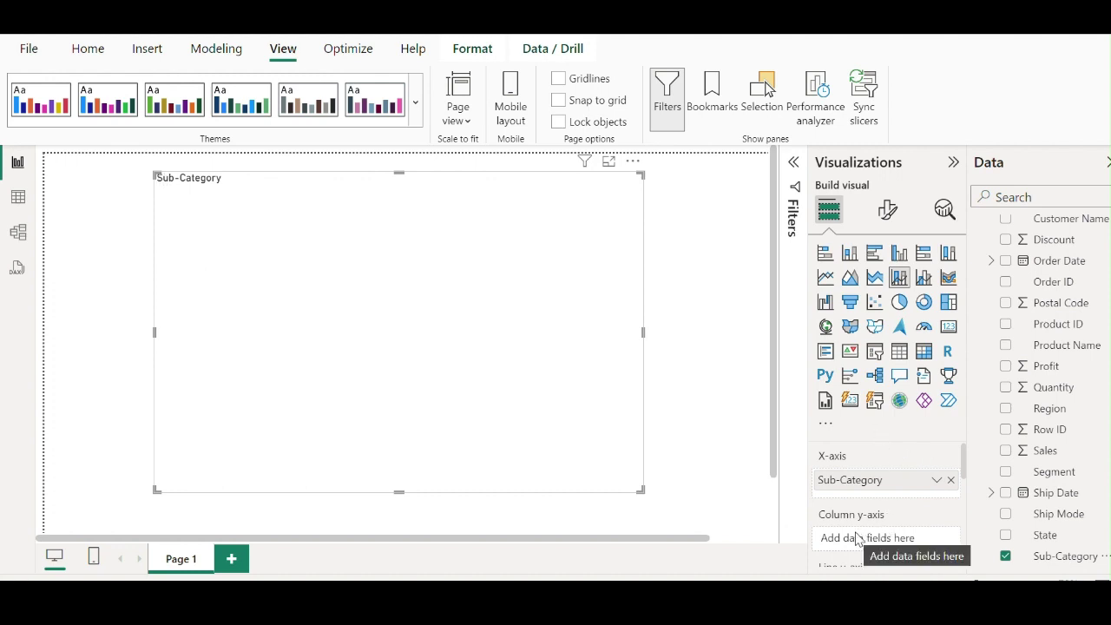
- Assign the Sales field to the chart's Column y-axis
scroll(856, 533, "down", 1)
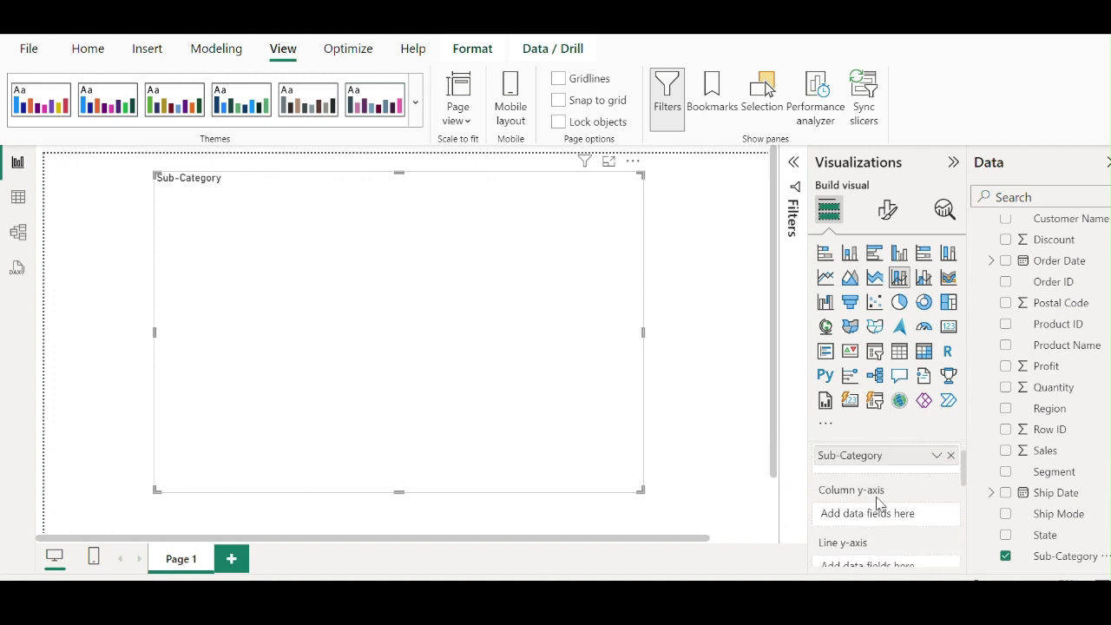
scroll(843, 503, "up", 1)
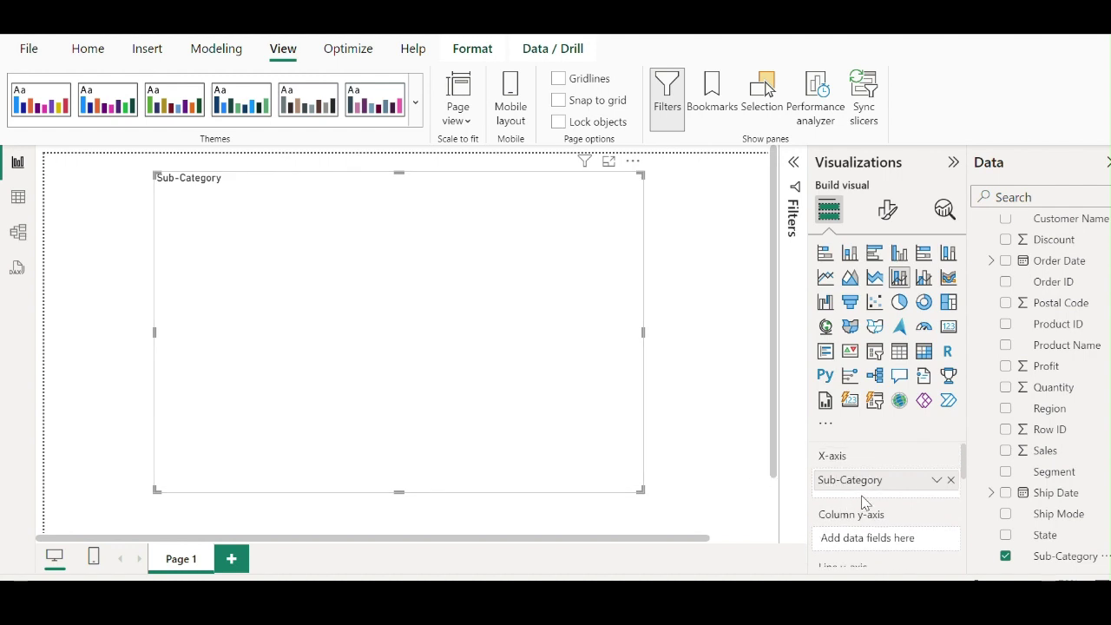
scroll(851, 505, "down", 1)
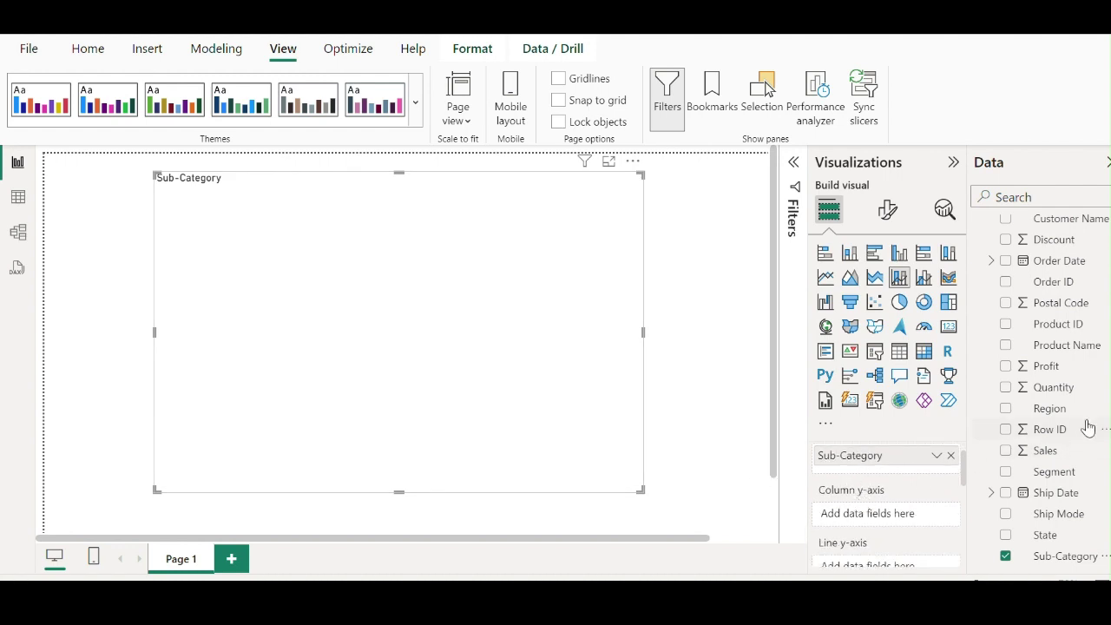
left_click_drag(1047, 451, 899, 521)
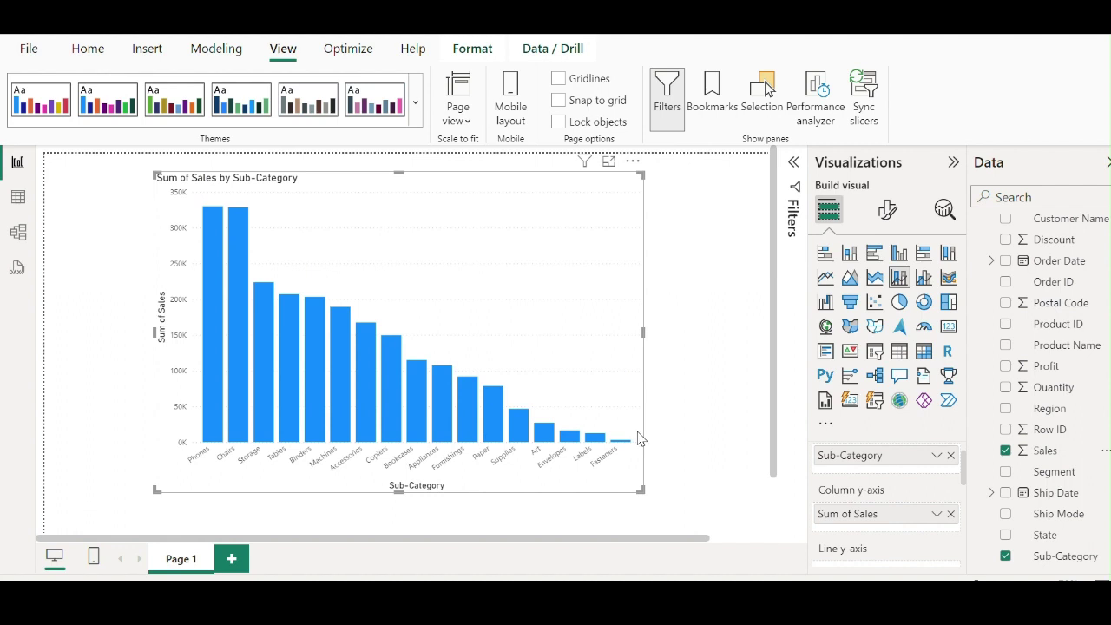
- Shift the Sum of Sales by Sub-Category chart to the left and make it slightly wider and taller
left_click_drag(438, 295, 403, 289)
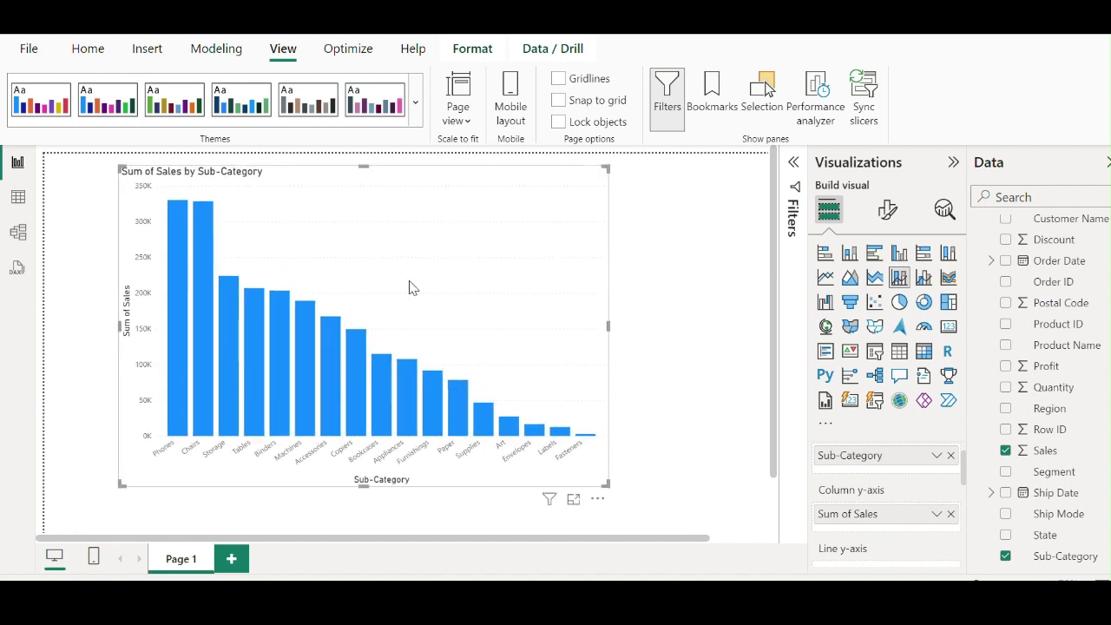
left_click_drag(606, 327, 652, 328)
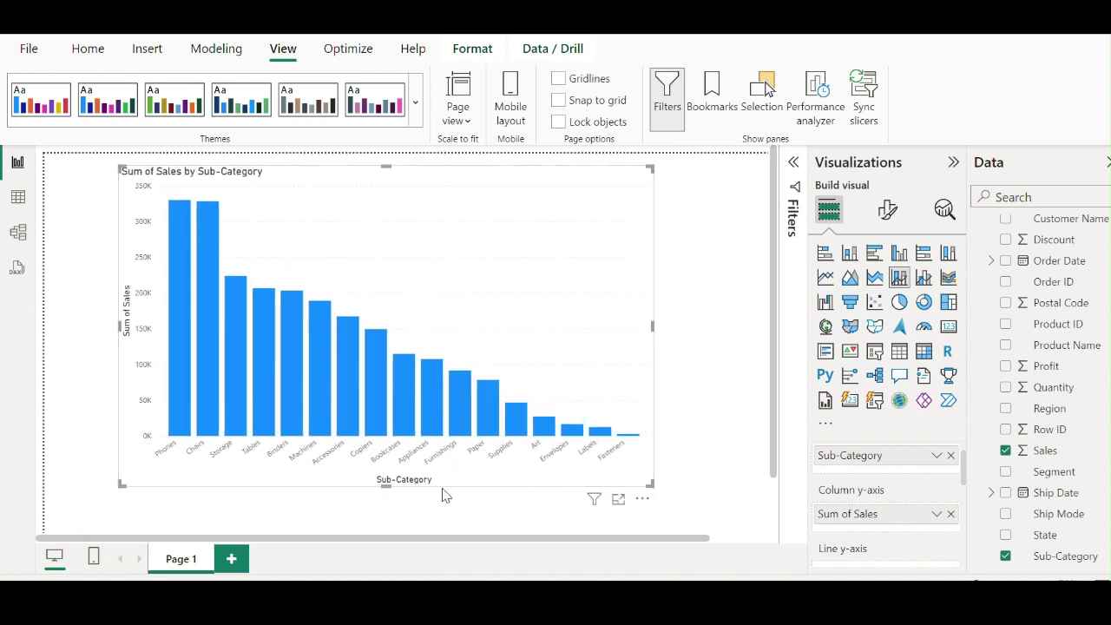
left_click_drag(387, 486, 387, 490)
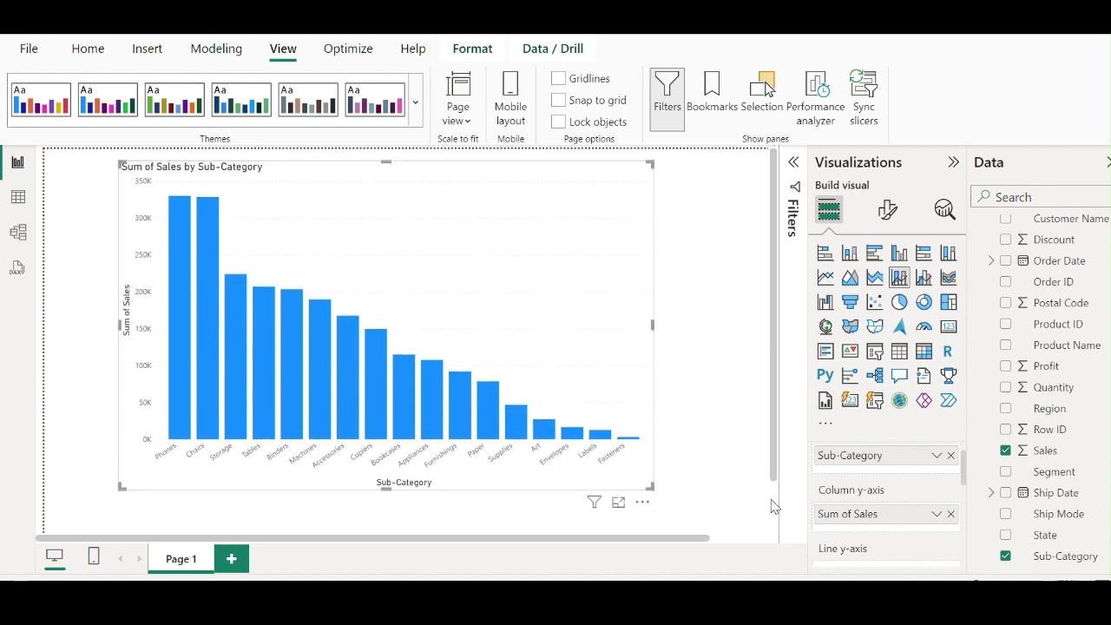
scroll(857, 466, "down", 1)
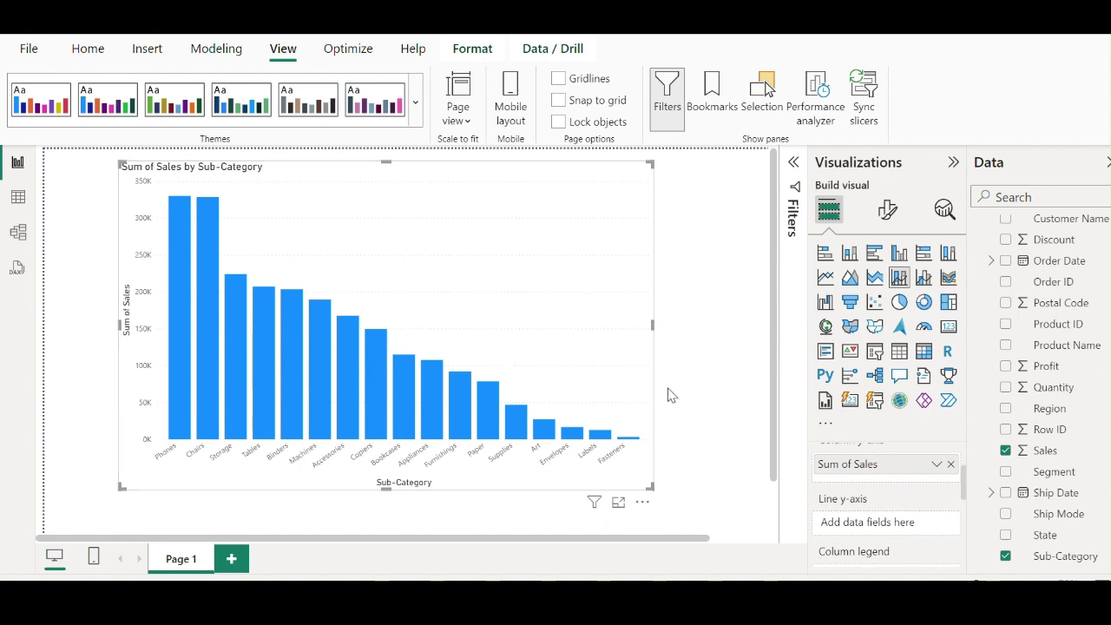
- Assign the Profit field to the chart's Line y-axis
scroll(453, 408, "down", 1)
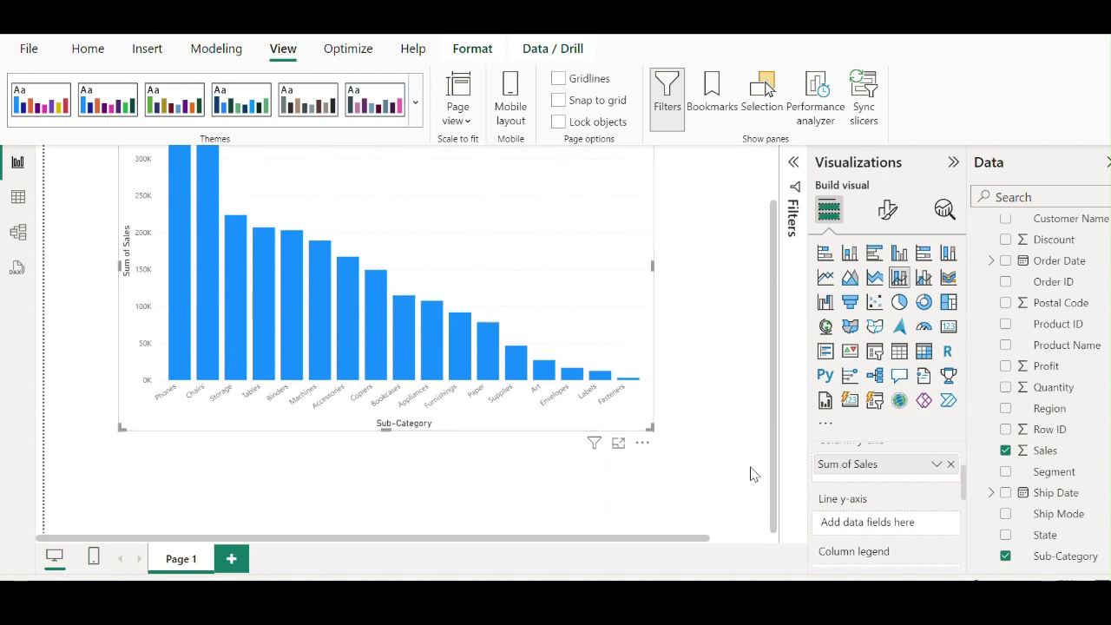
scroll(872, 529, "down", 1)
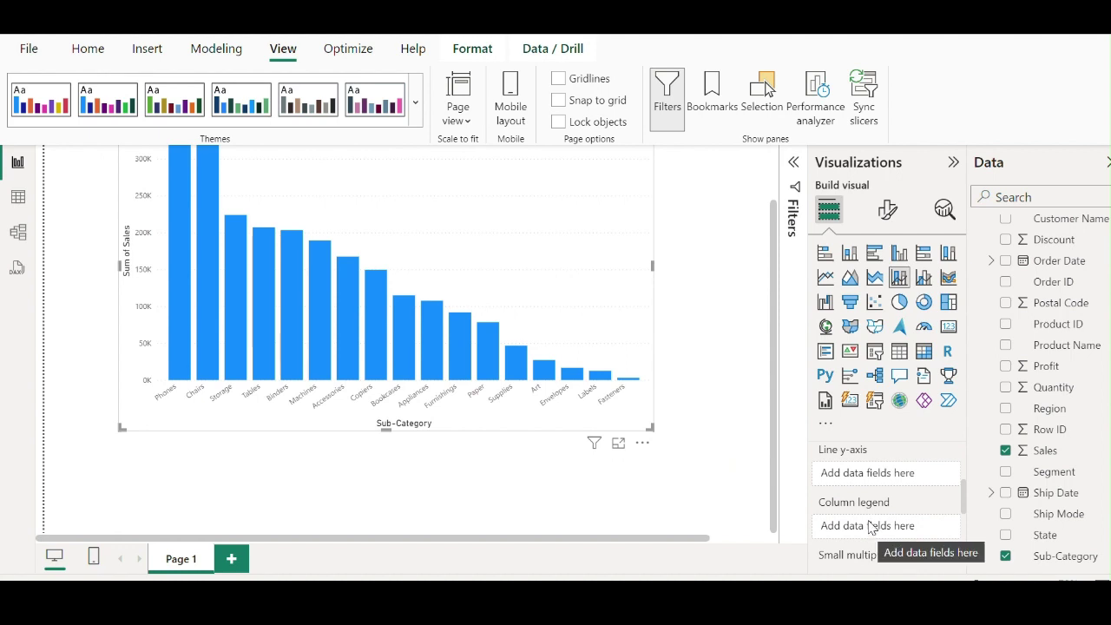
scroll(869, 521, "up", 2)
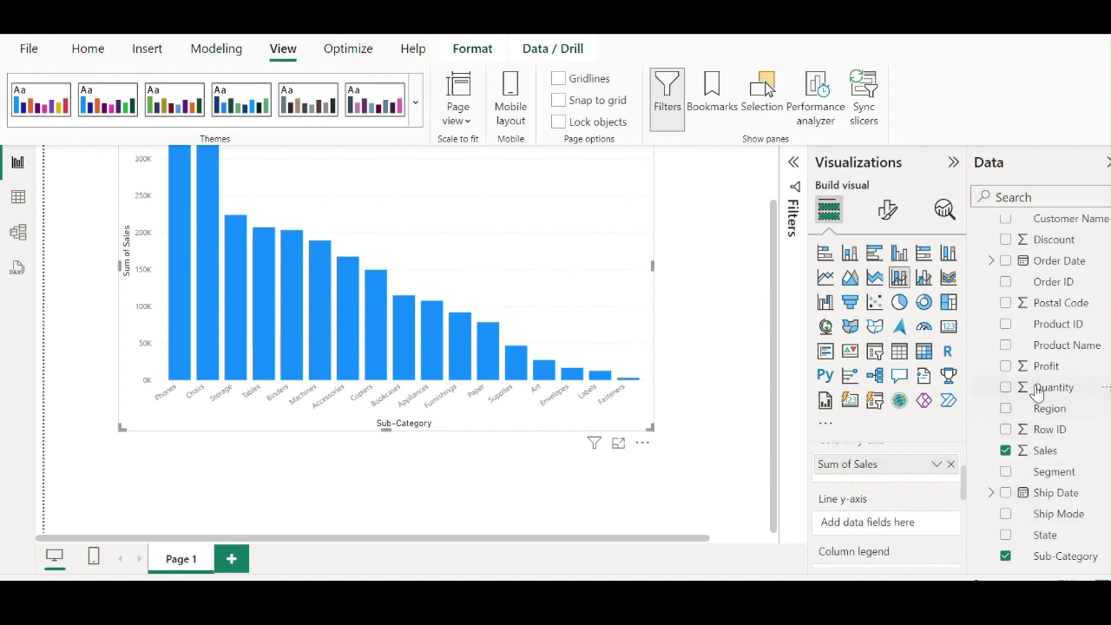
mouse_move(1041, 368)
left_mouse_down()
mouse_move(911, 512)
mouse_move(885, 521)
left_mouse_up()
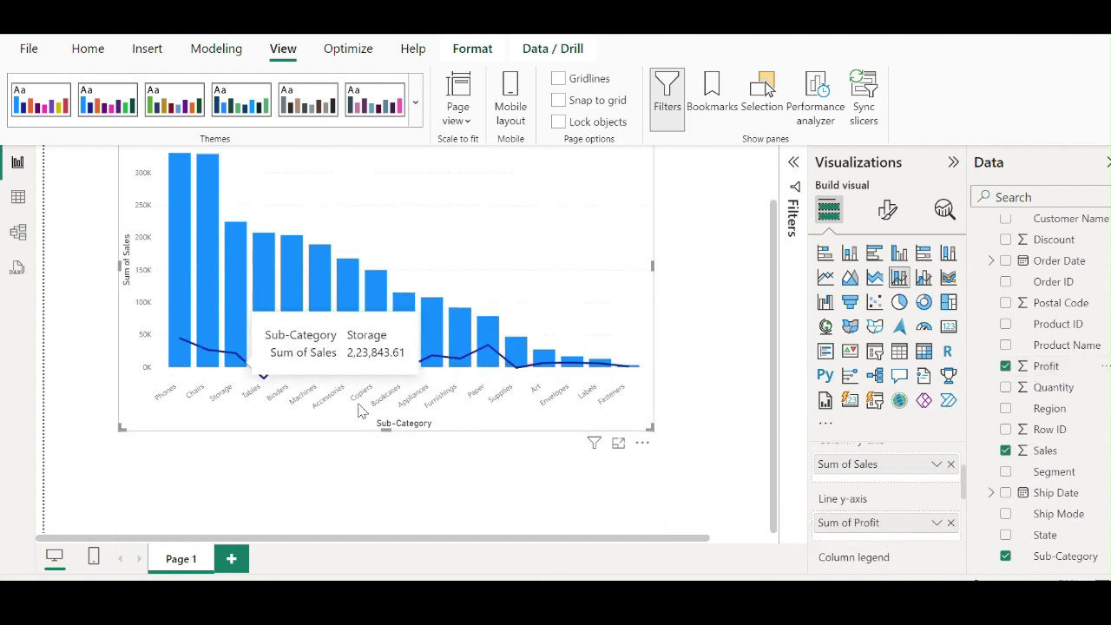
- Extend the chart downward to make it taller, shift it slightly down and to the right, and deselect it
scroll(872, 520, "down", 3)
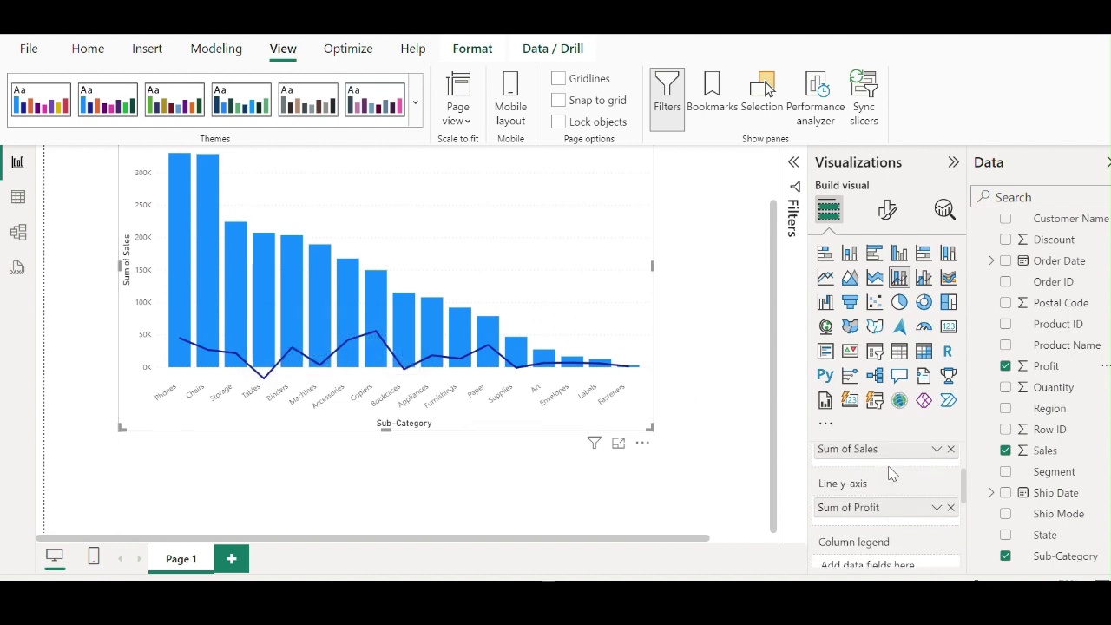
scroll(866, 524, "up", 2)
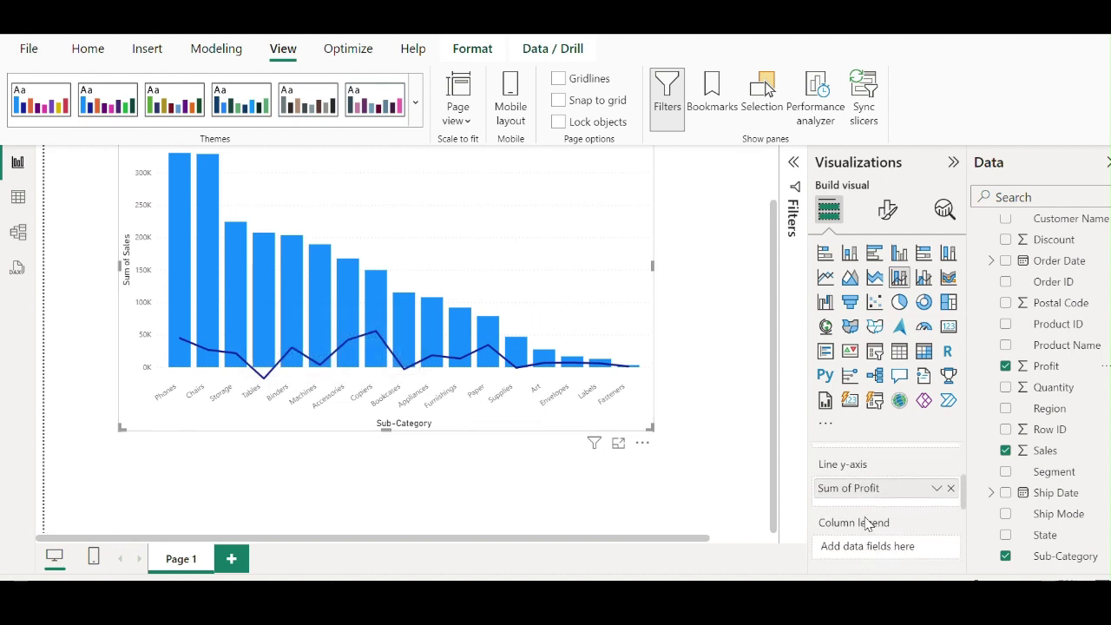
scroll(844, 513, "up", 3)
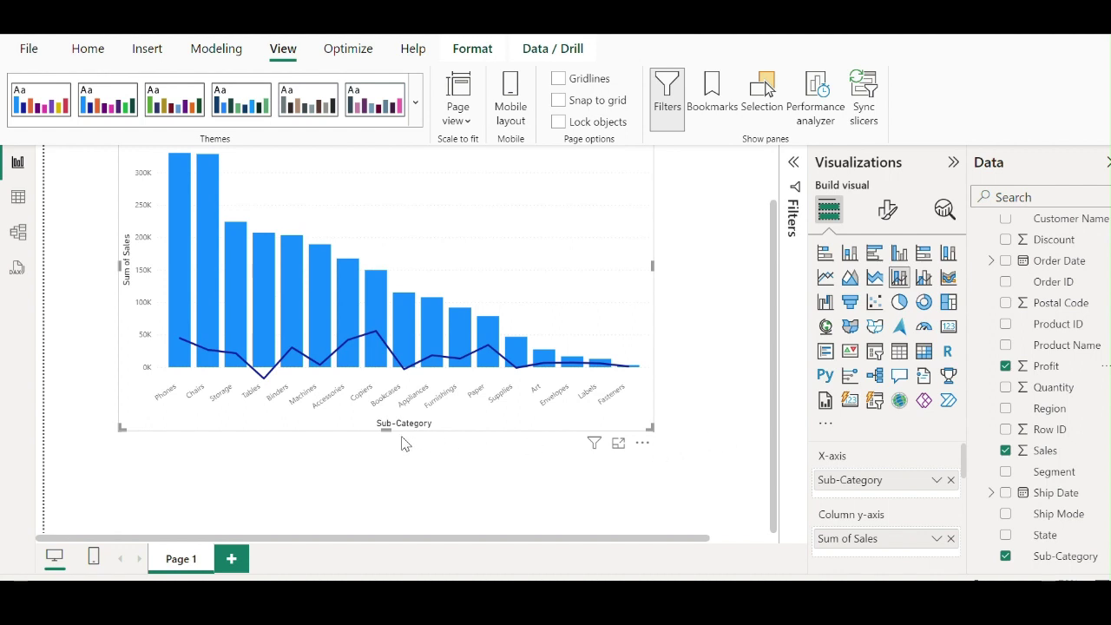
left_click_drag(385, 428, 398, 512)
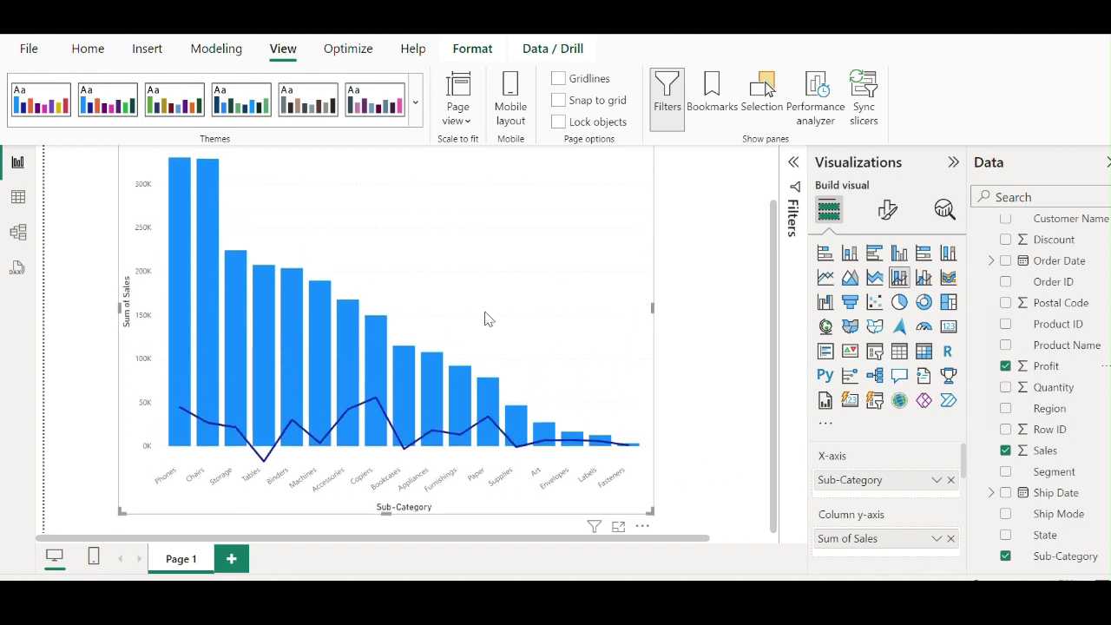
scroll(490, 323, "up", 1)
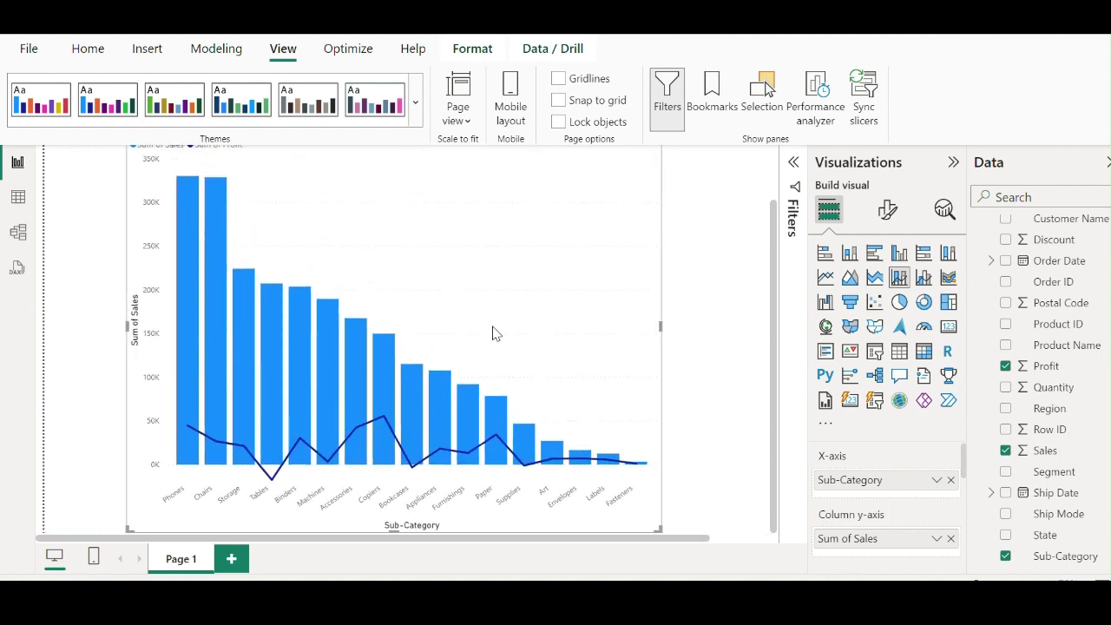
left_click(719, 369)
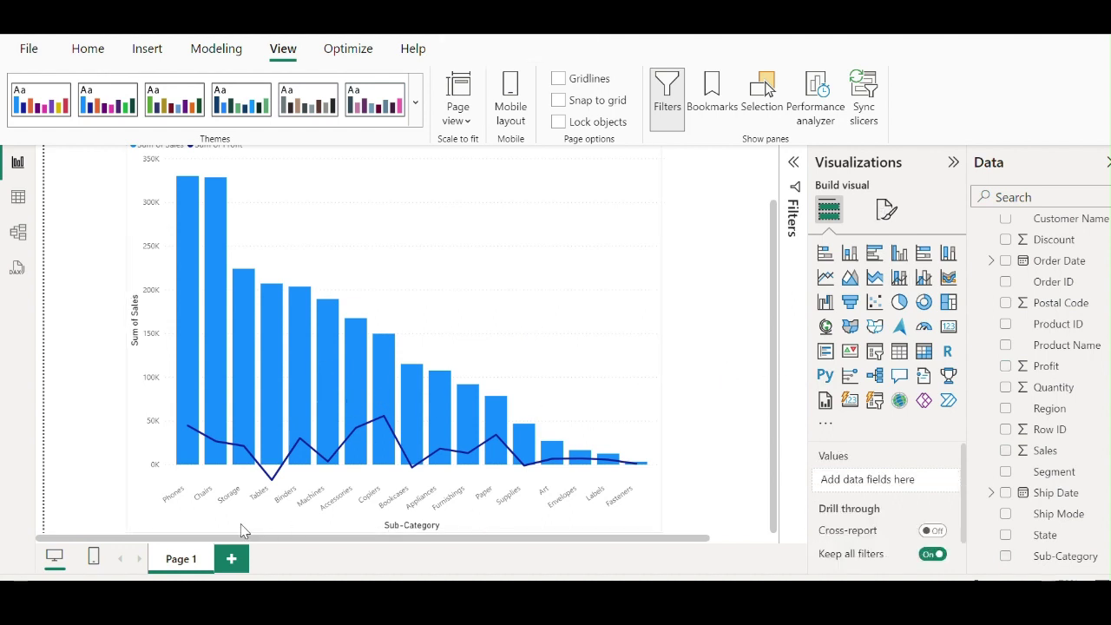
scroll(903, 510, "down", 1)
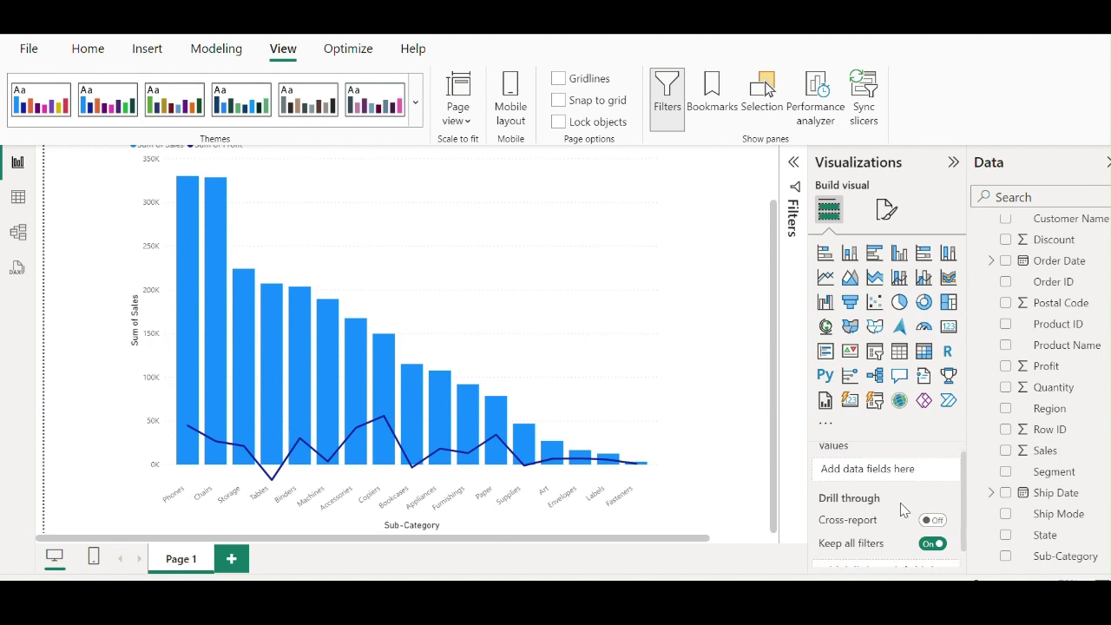
- Replace the Sub-Category field on the chart's X-axis with the Category field from the Orders table
left_click(551, 377)
scroll(952, 486, "up", 1)
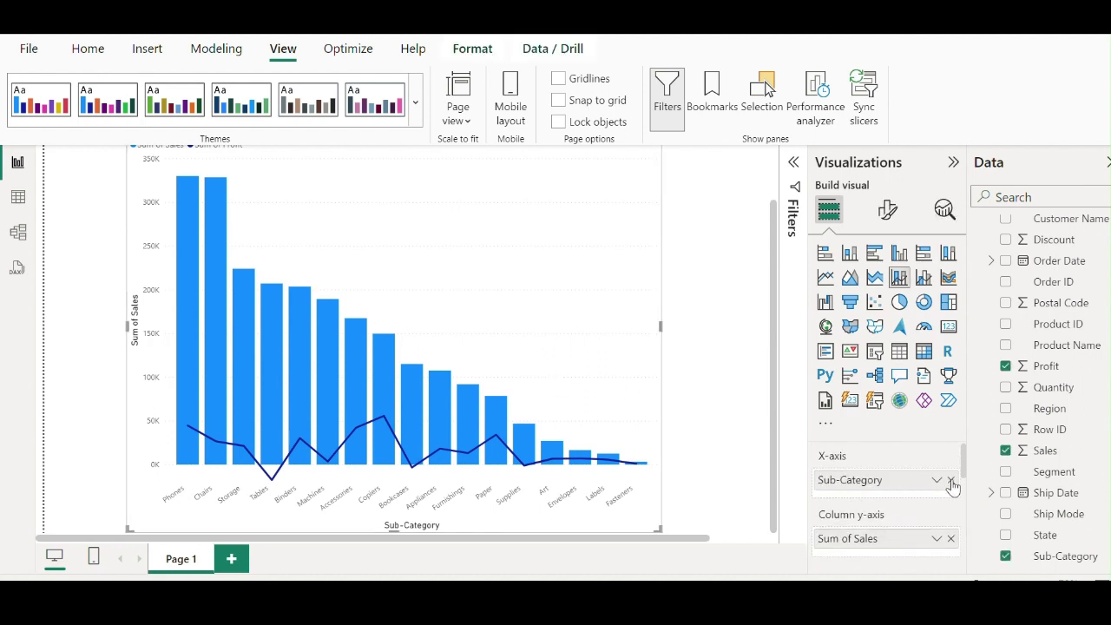
left_click(950, 480)
scroll(1041, 261, "up", 3)
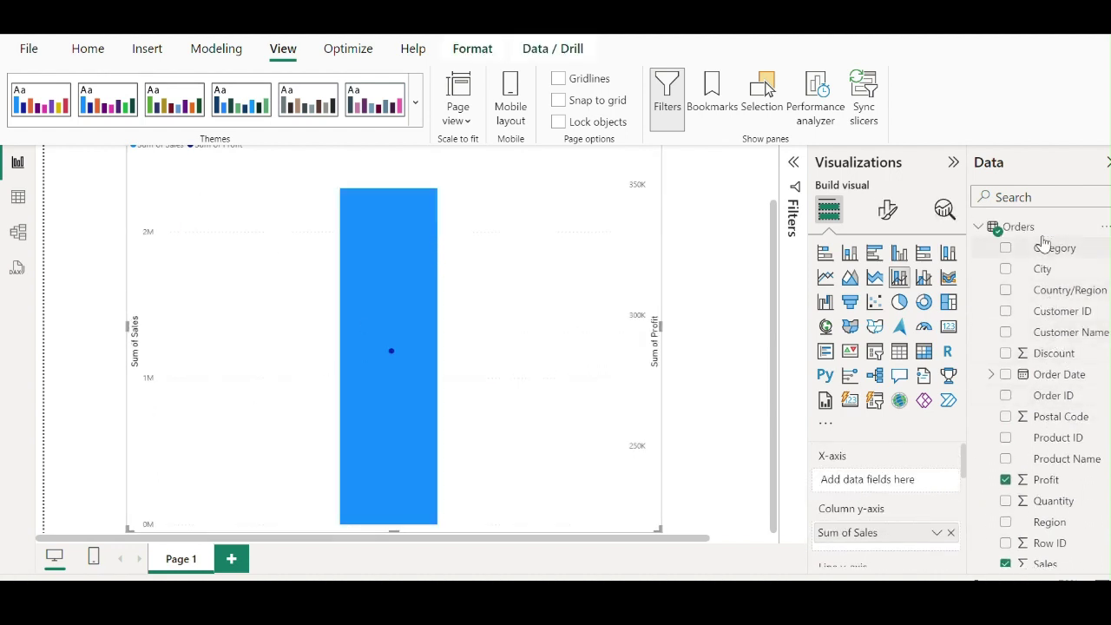
left_click_drag(1044, 243, 912, 484)
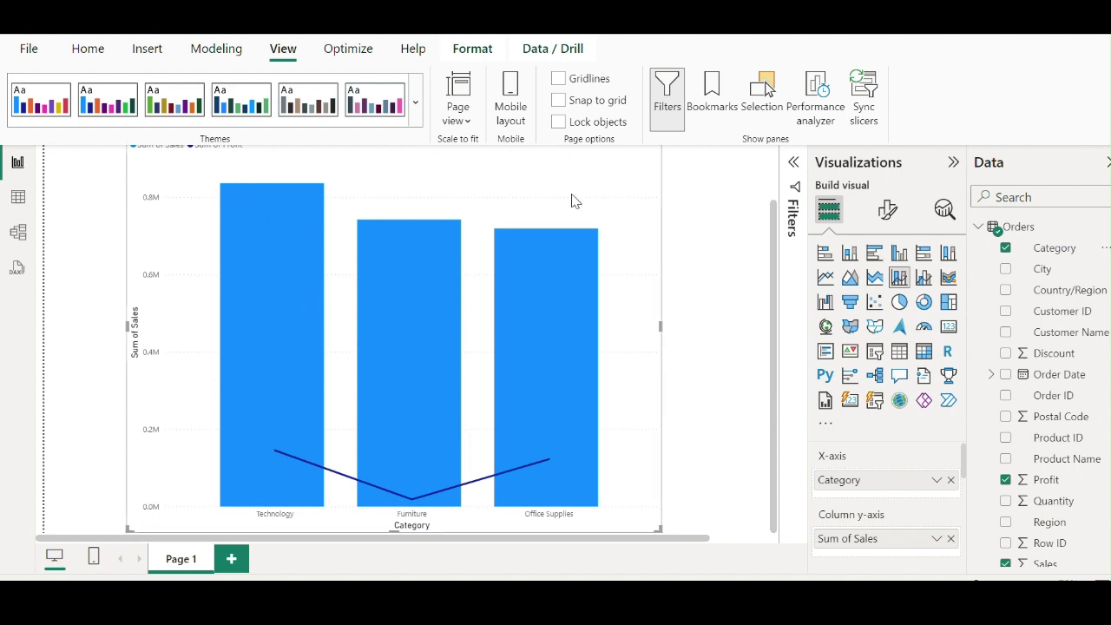
- Shorten the category chart from its lower edge and move it slightly down the page so its title is in view
left_click_drag(395, 529, 399, 484)
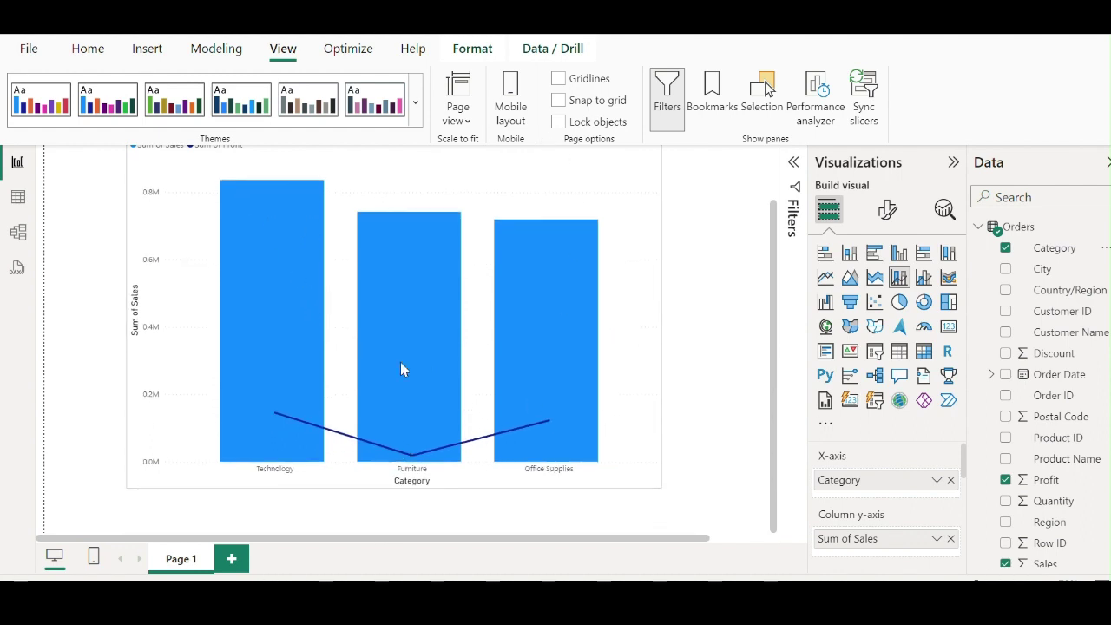
left_click_drag(423, 158, 426, 197)
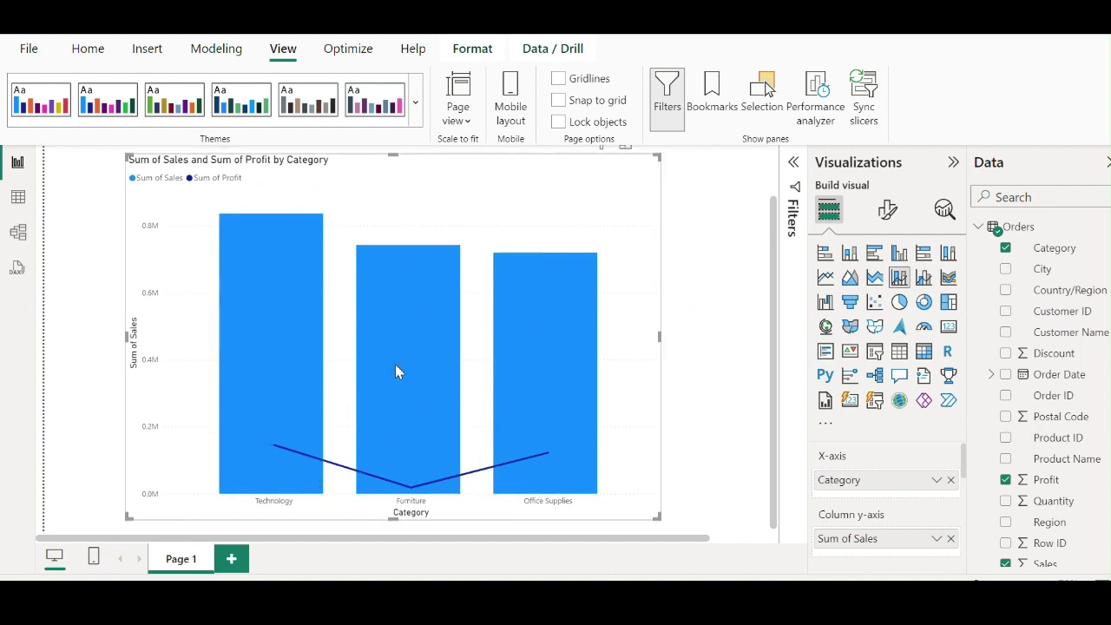
mouse_move(276, 254)
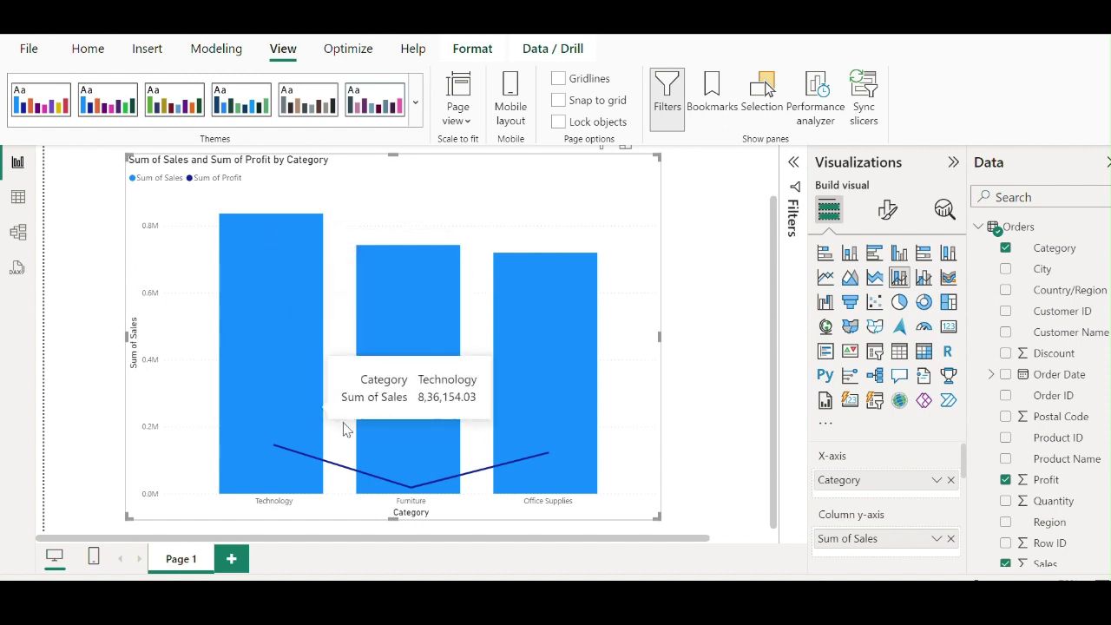
- Turn on data labels and line markers for the category chart
left_click(882, 215)
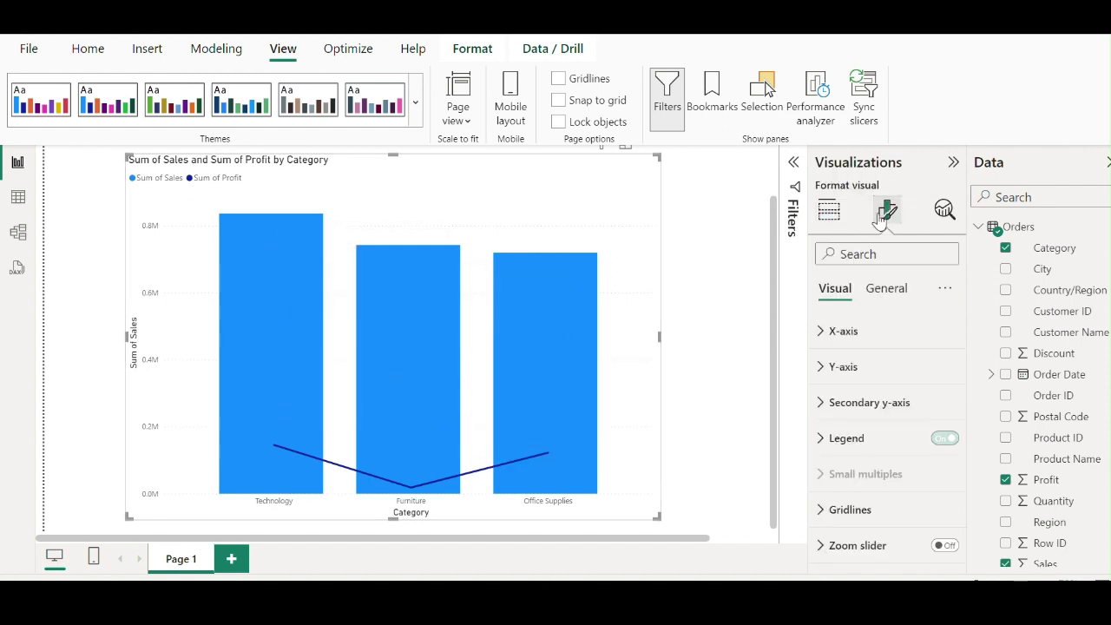
scroll(892, 473, "down", 5)
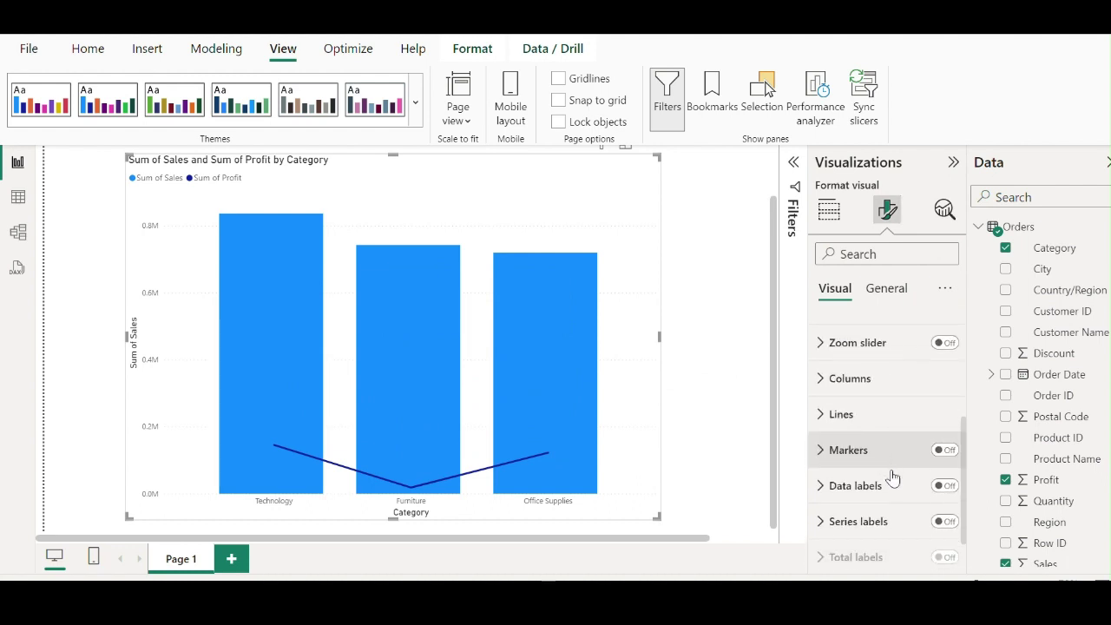
left_click(943, 486)
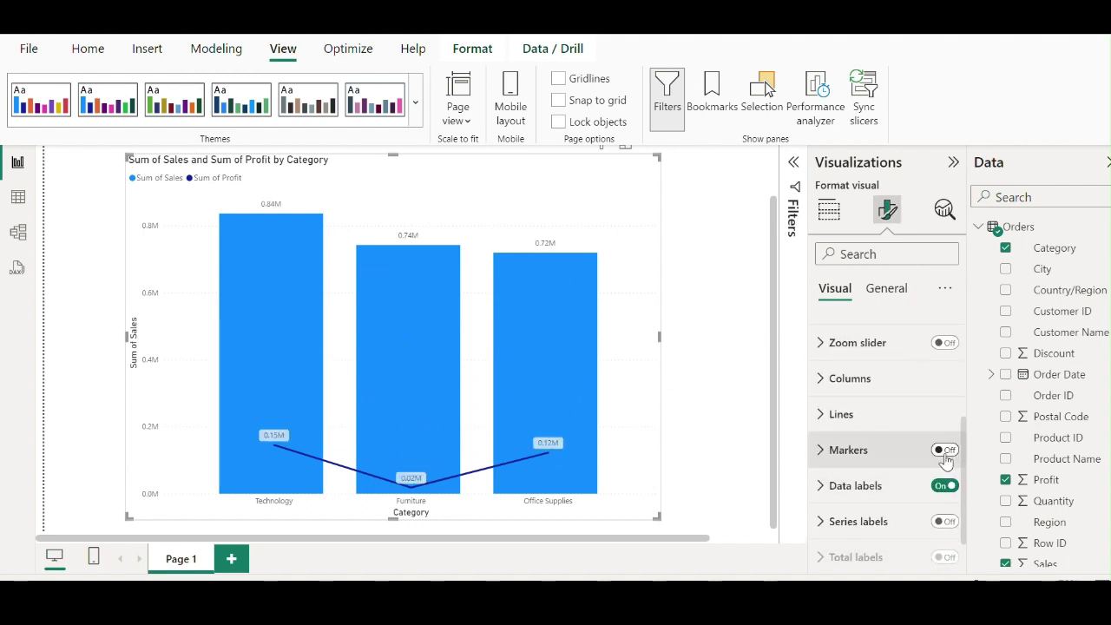
left_click(945, 450)
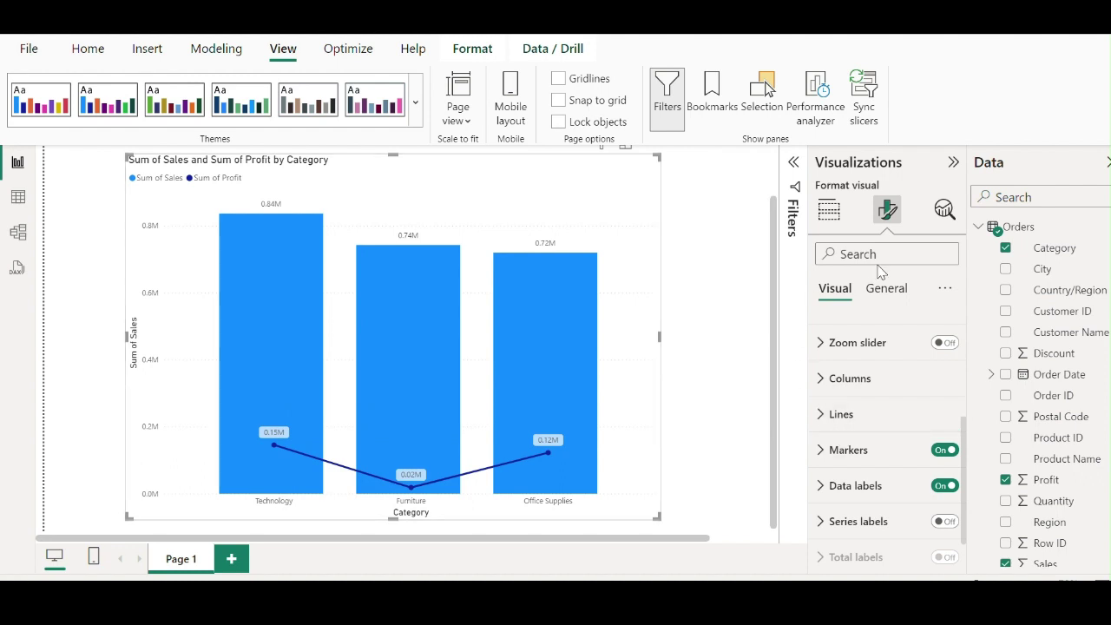
- Assign the Region field to the chart's Column legend to split the category columns by region
left_click(829, 211)
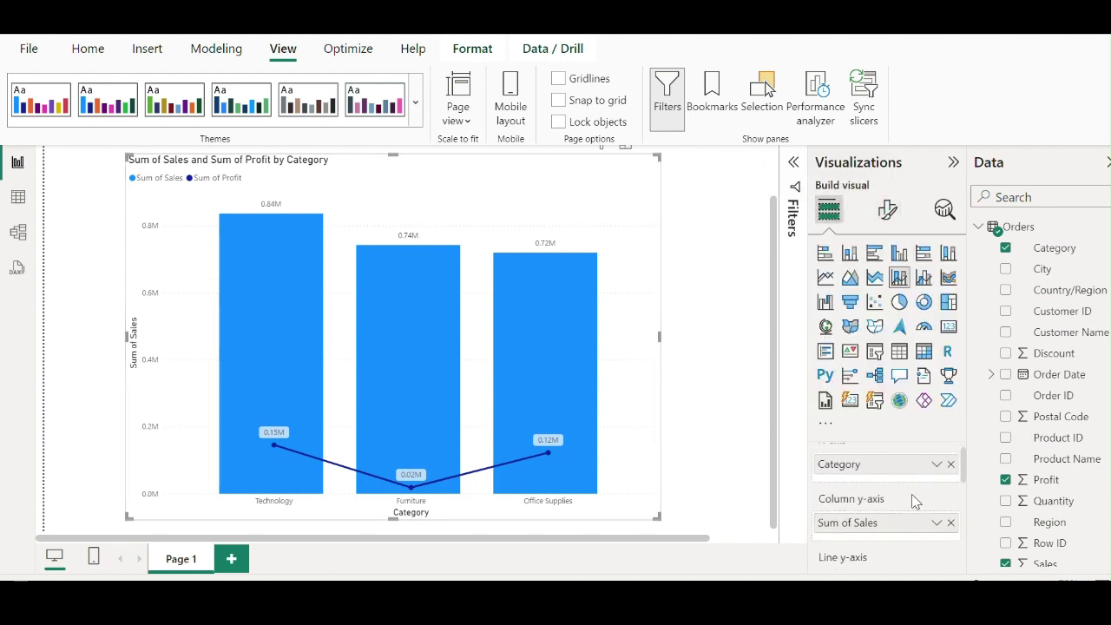
scroll(909, 497, "down", 1)
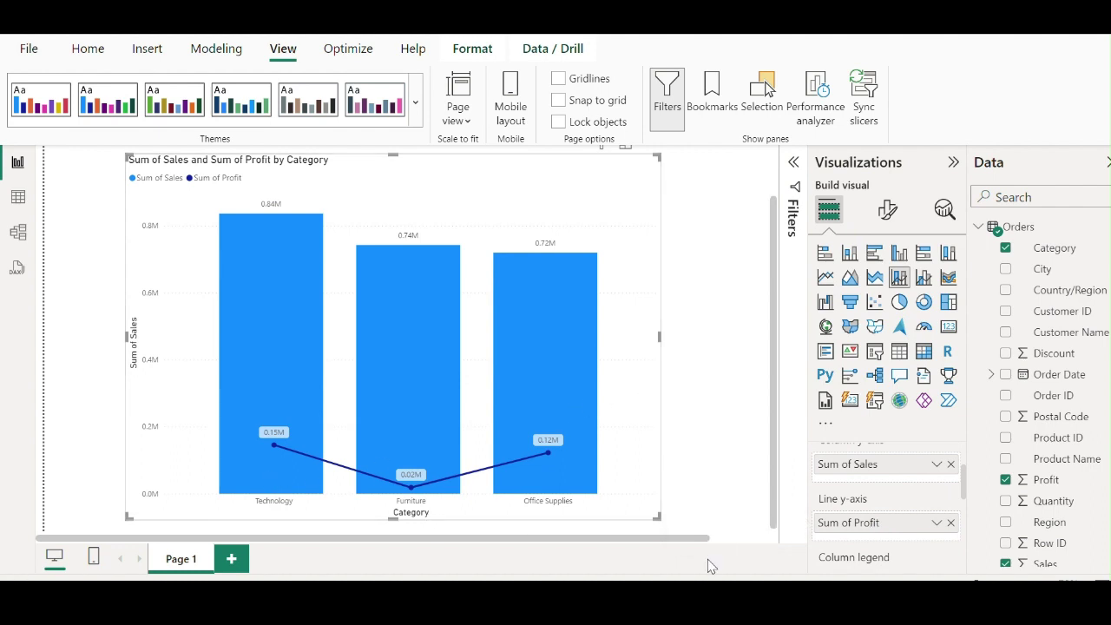
scroll(868, 490, "down", 2)
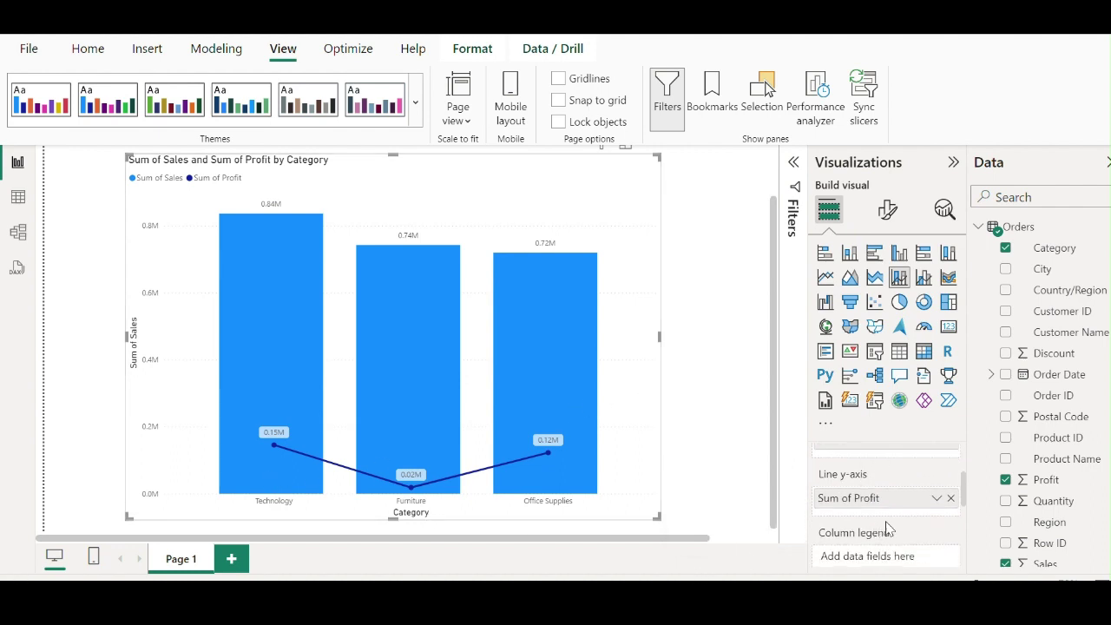
scroll(544, 299, "down", 1)
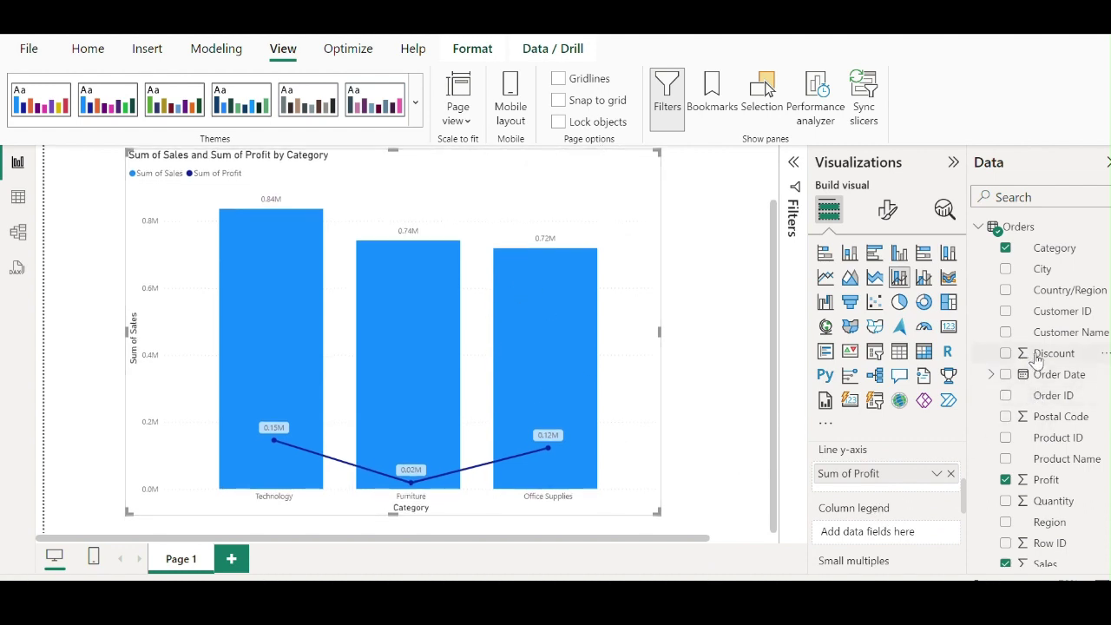
scroll(1042, 365, "down", 2)
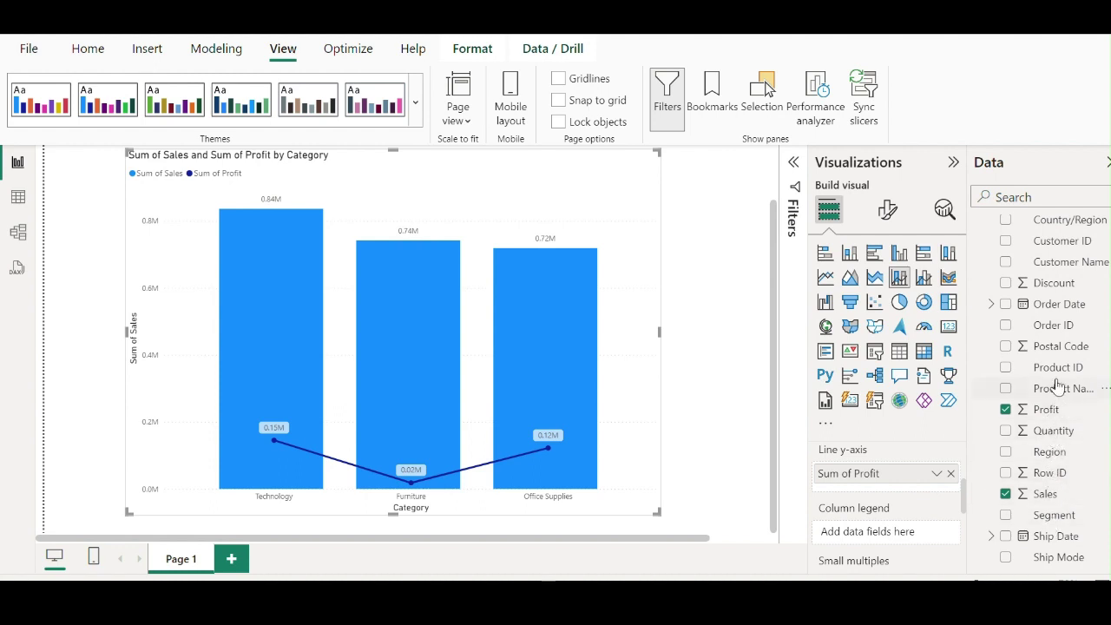
left_click_drag(1050, 453, 916, 538)
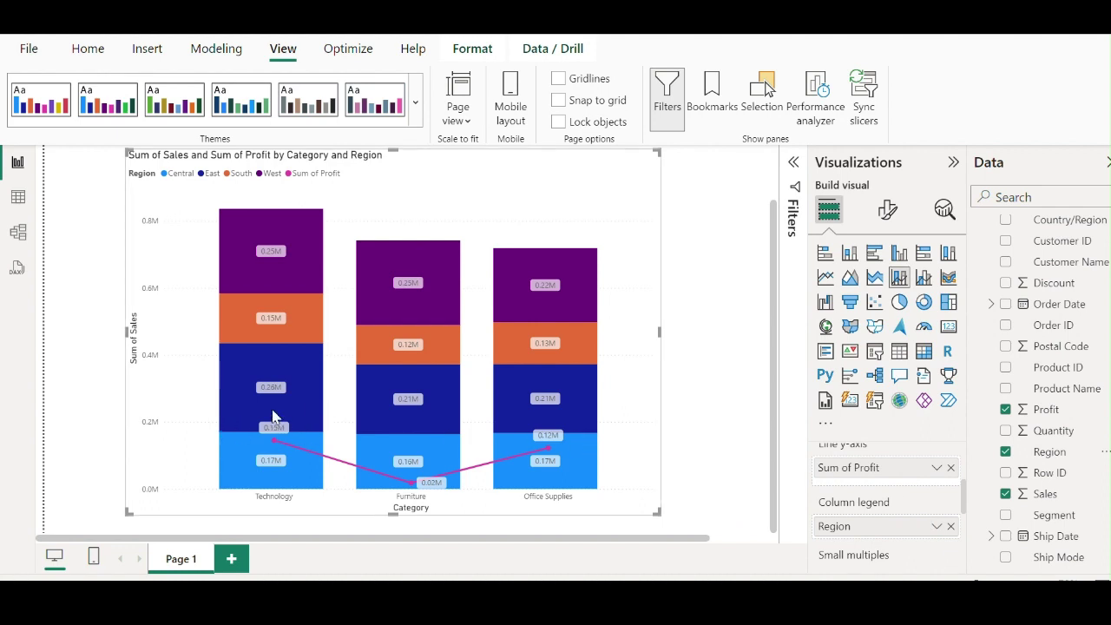
- Inspect the regional sales details of the Technology column and look through the chart's remaining field wells and the Orders fields
mouse_move(243, 234)
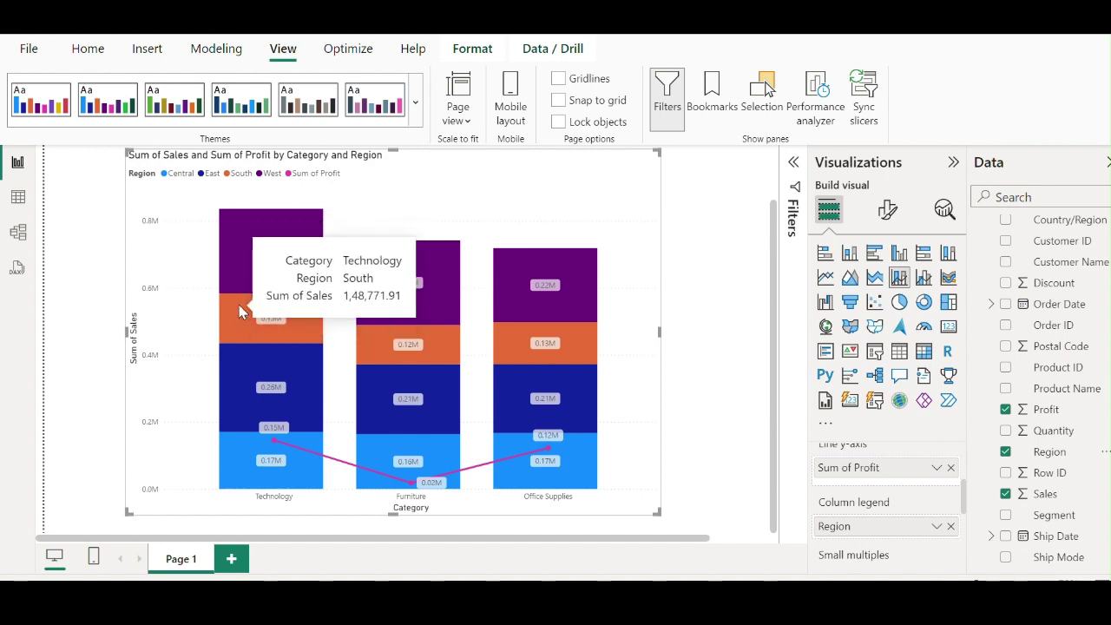
mouse_move(276, 458)
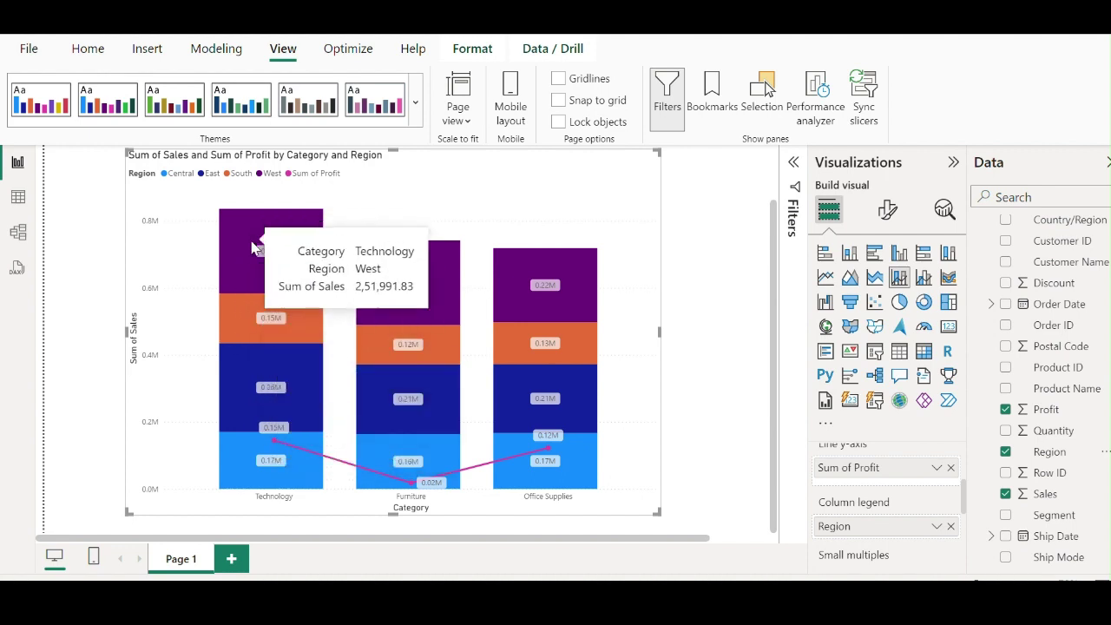
scroll(868, 503, "down", 3)
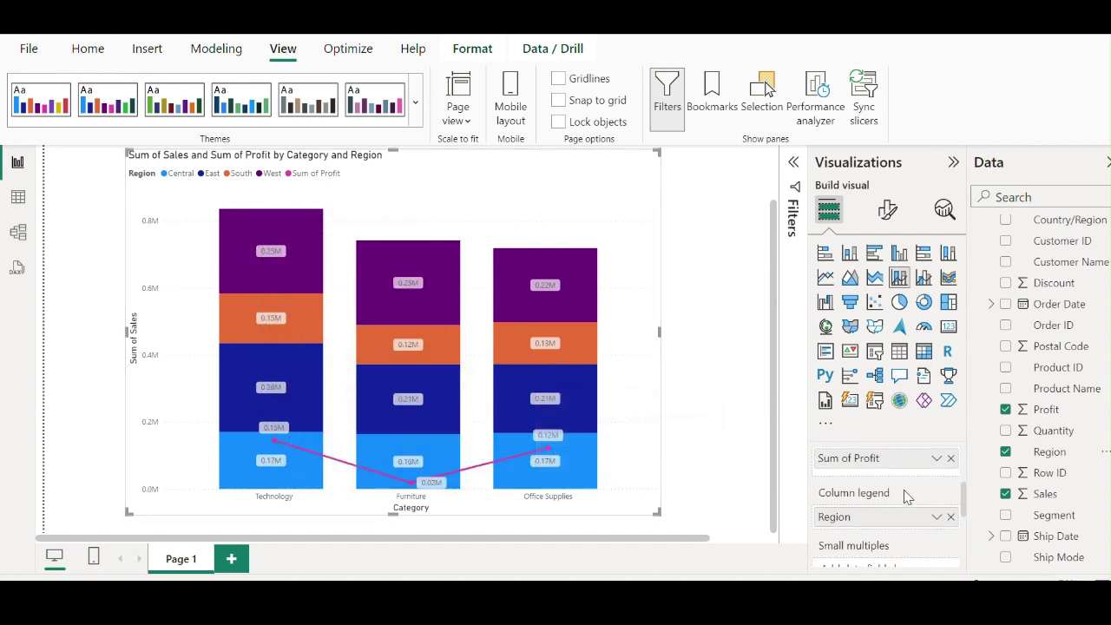
scroll(879, 558, "up", 1)
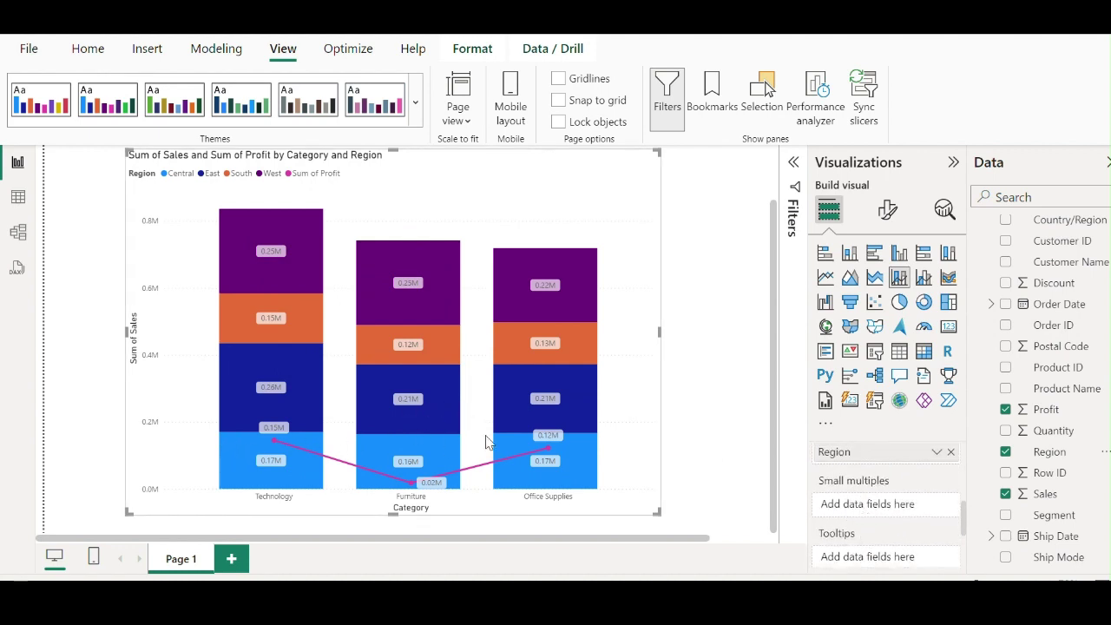
mouse_move(291, 231)
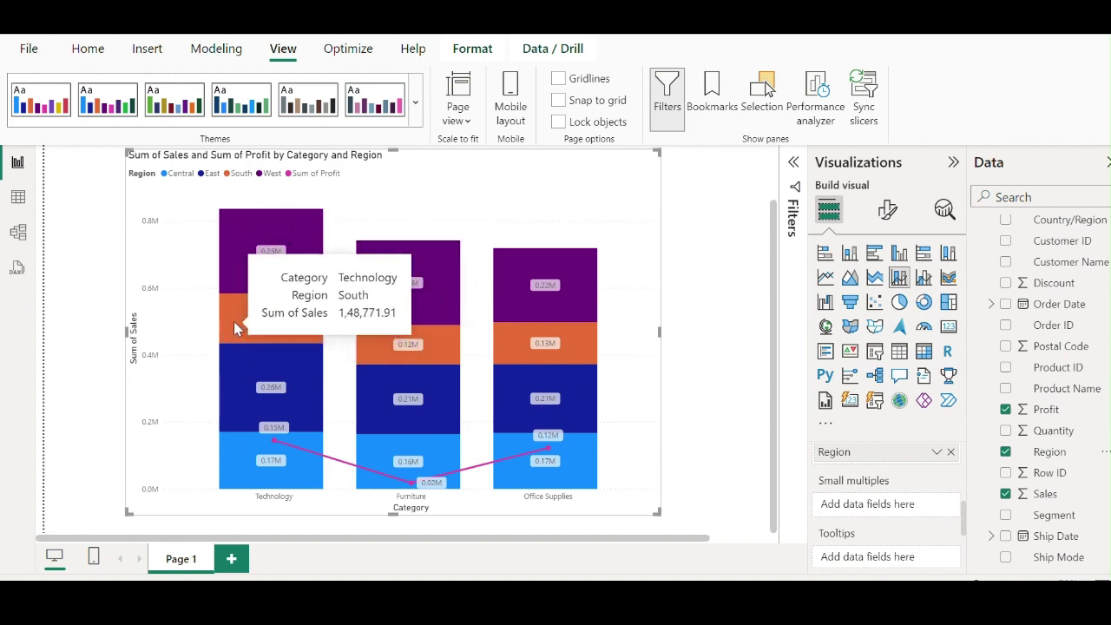
mouse_move(310, 379)
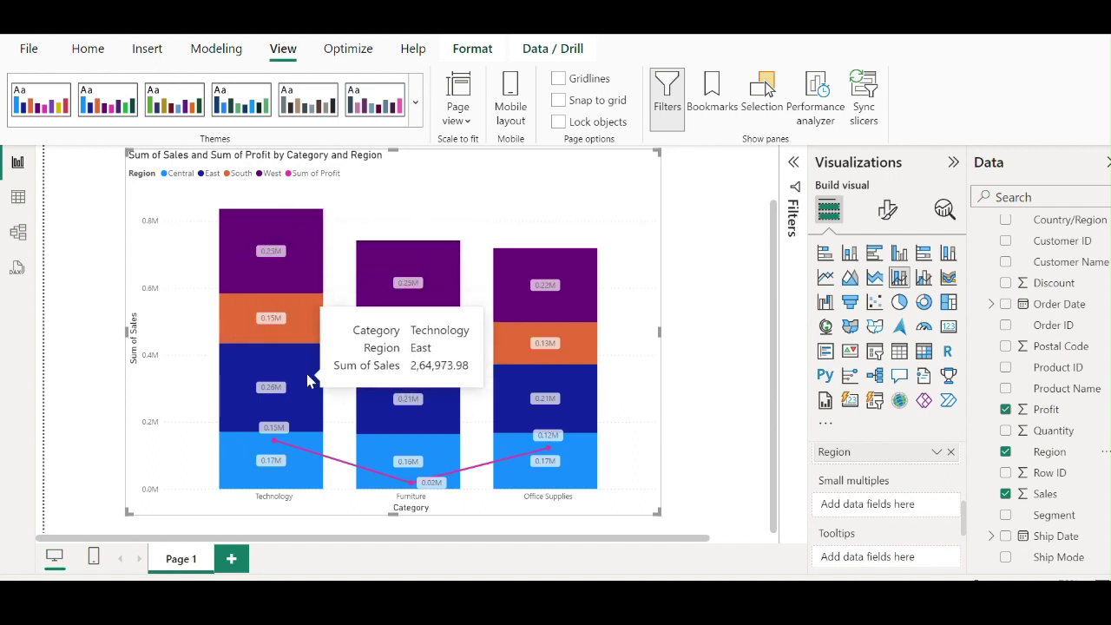
mouse_move(248, 474)
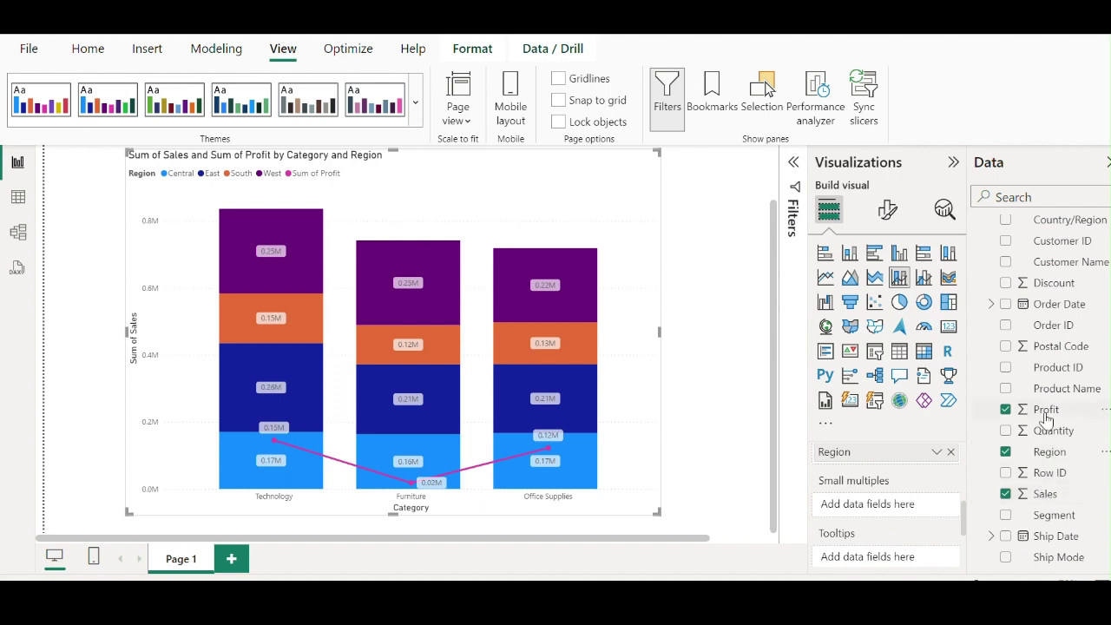
scroll(1048, 418, "up", 2)
scroll(1049, 429, "down", 3)
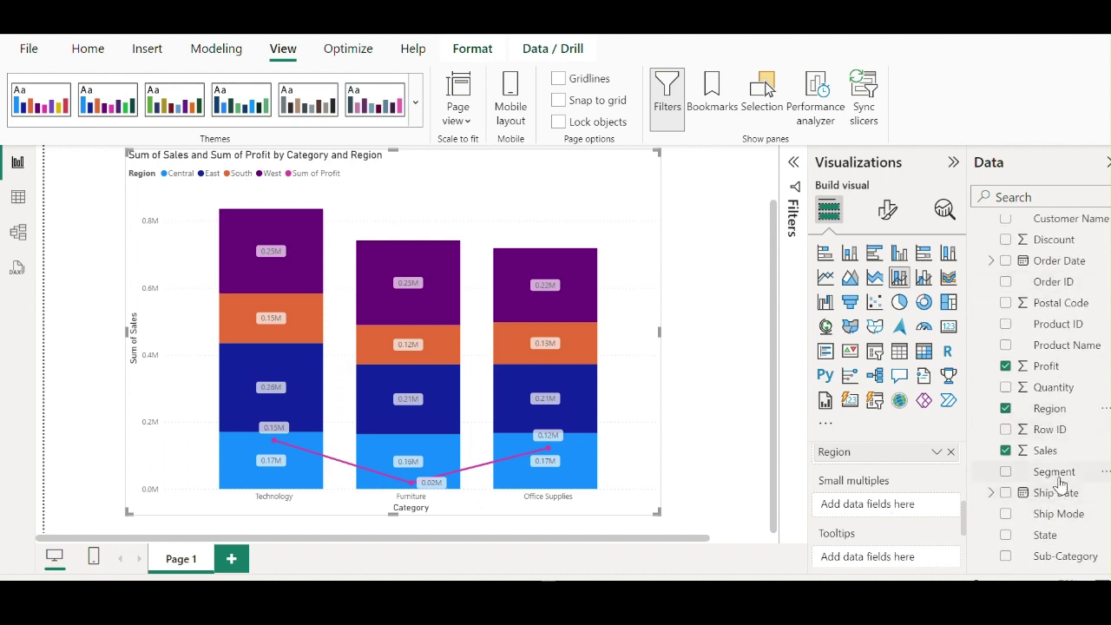
- Split the category chart into small multiples by the Segment field and widen it from its right edge
left_click_drag(1051, 471, 930, 507)
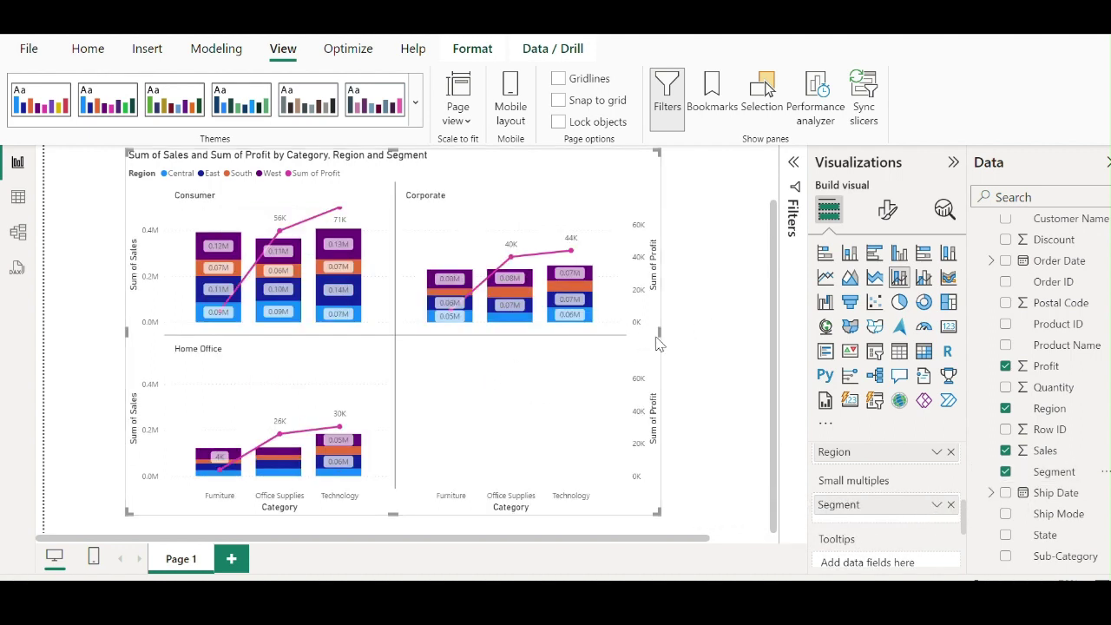
left_click_drag(660, 336, 718, 339)
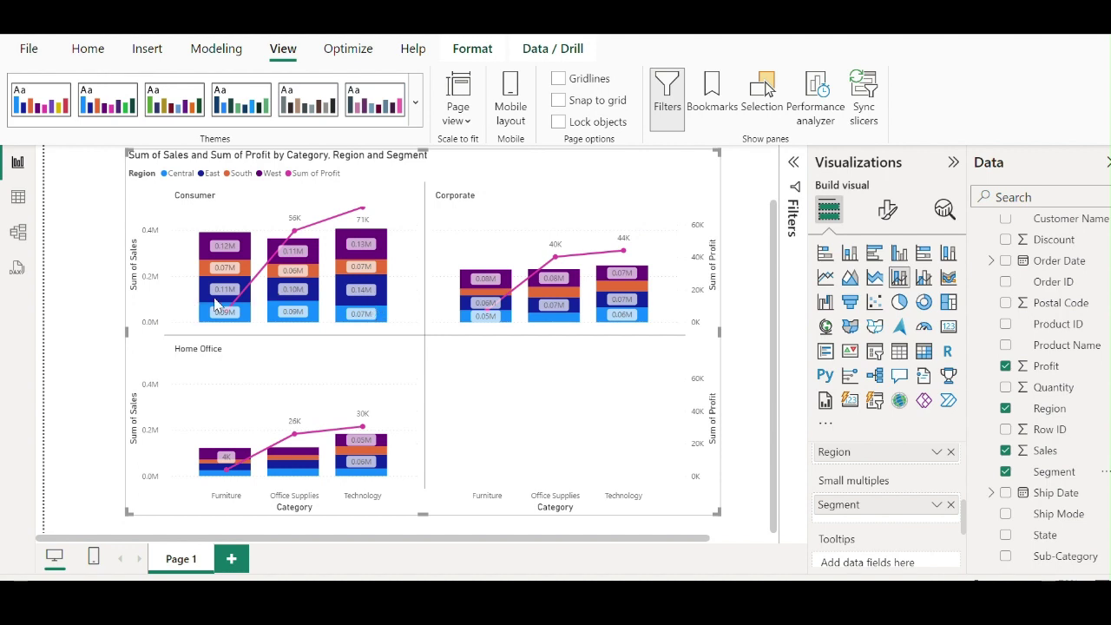
- Remove the Region field from the chart's Column legend
scroll(885, 486, "down", 3)
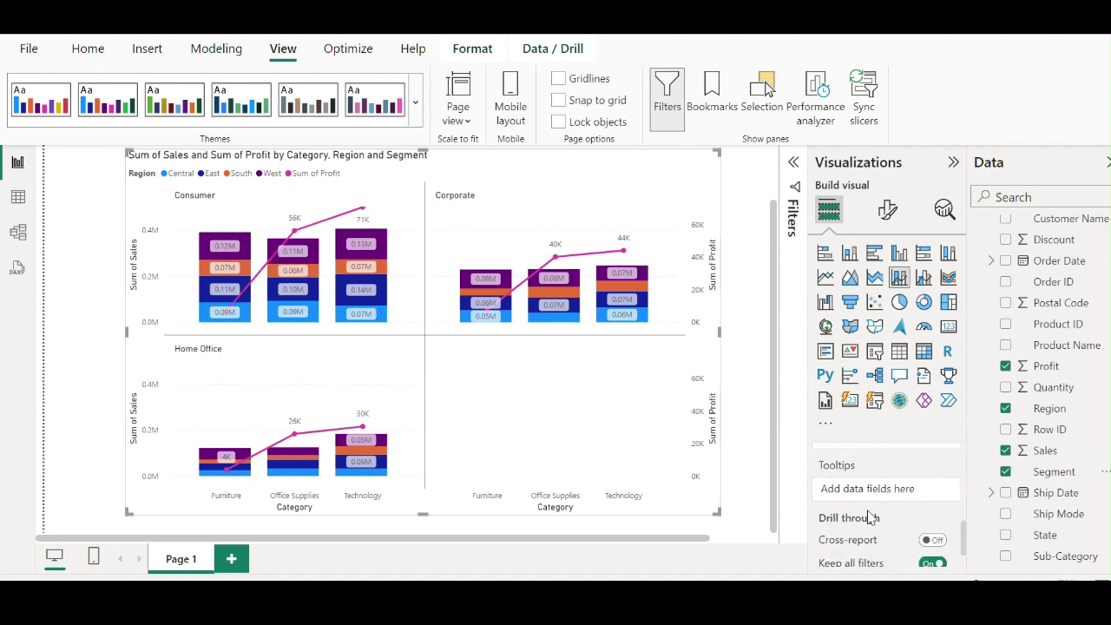
scroll(869, 516, "up", 1)
scroll(868, 516, "up", 2)
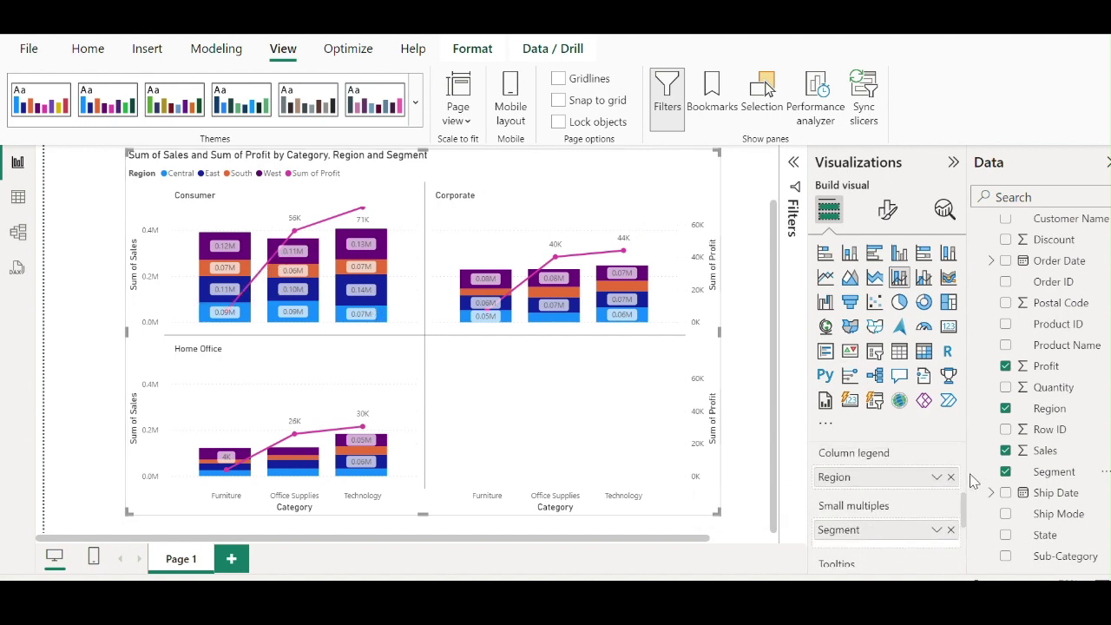
left_click(951, 478)
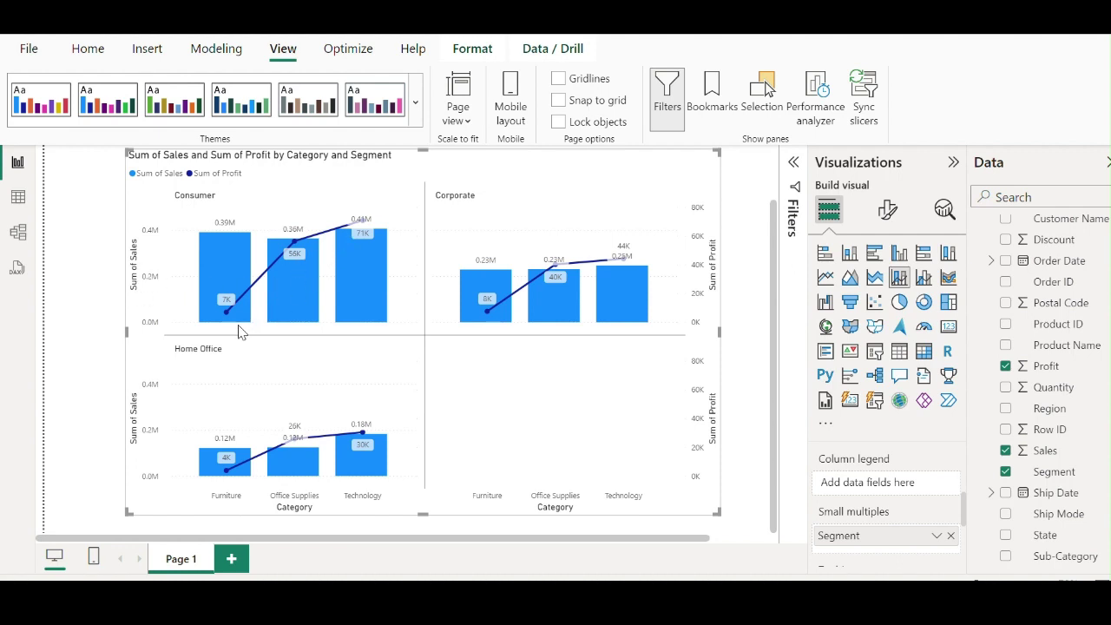
- Empty the chart by removing Segment, Sum of Profit, Sum of Sales and Category from its field wells
mouse_move(378, 268)
scroll(903, 531, "up", 3)
scroll(903, 532, "down", 2)
left_click(948, 535)
scroll(944, 538, "up", 1)
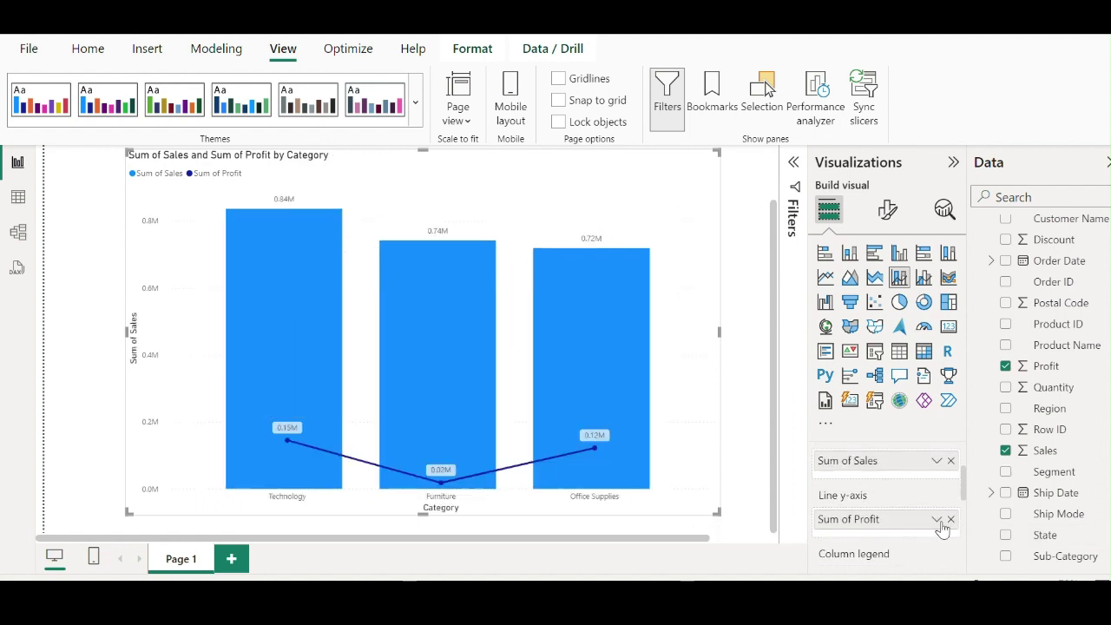
left_click(951, 521)
left_click(951, 470)
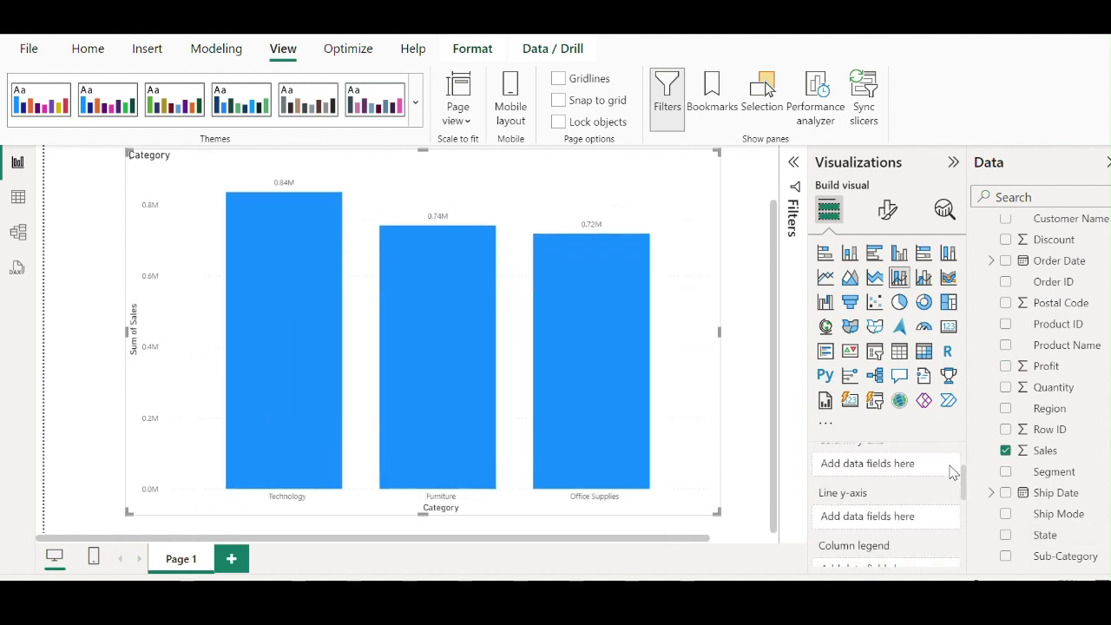
scroll(949, 464, "up", 1)
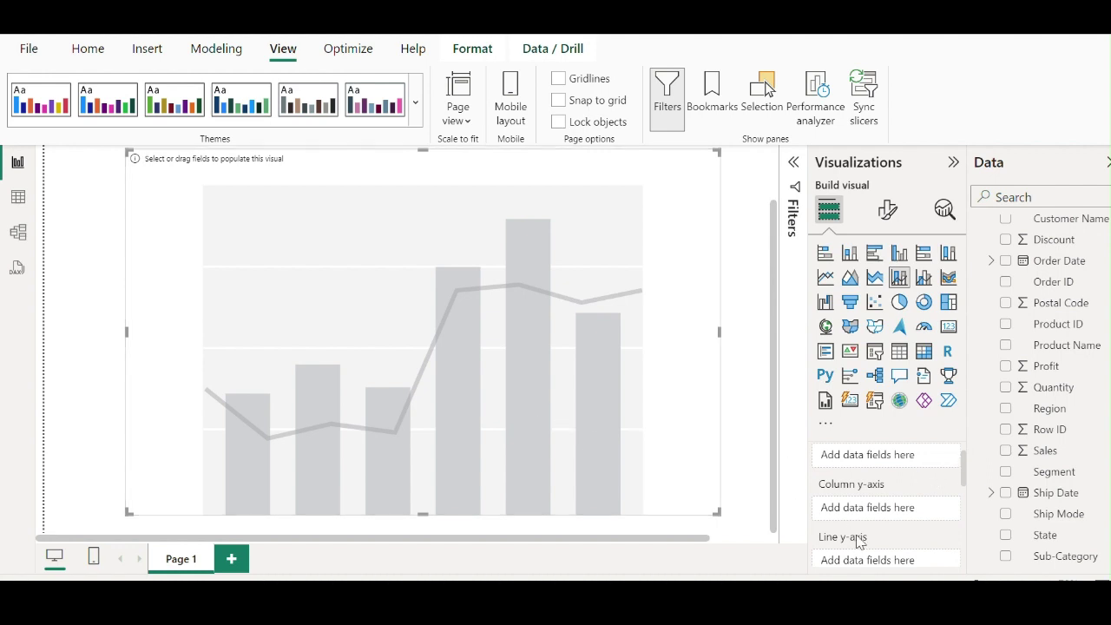
- Assign Category to the empty chart's X-axis and Sales to its Column y-axis
scroll(909, 521, "up", 1)
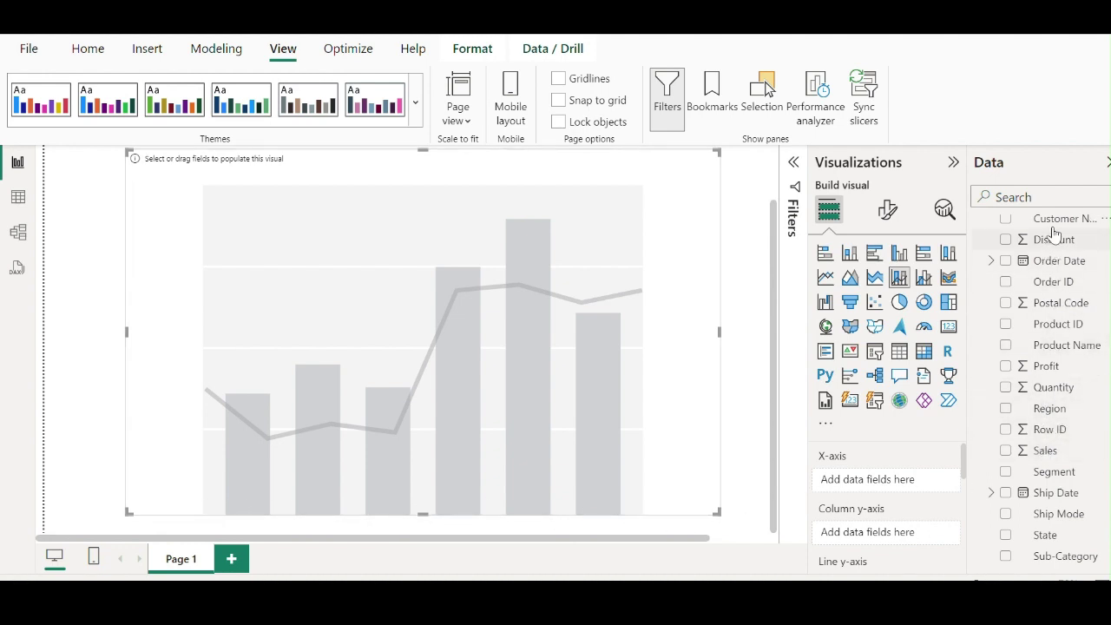
scroll(1060, 252, "up", 2)
scroll(1061, 251, "up", 2)
left_click_drag(1055, 251, 902, 489)
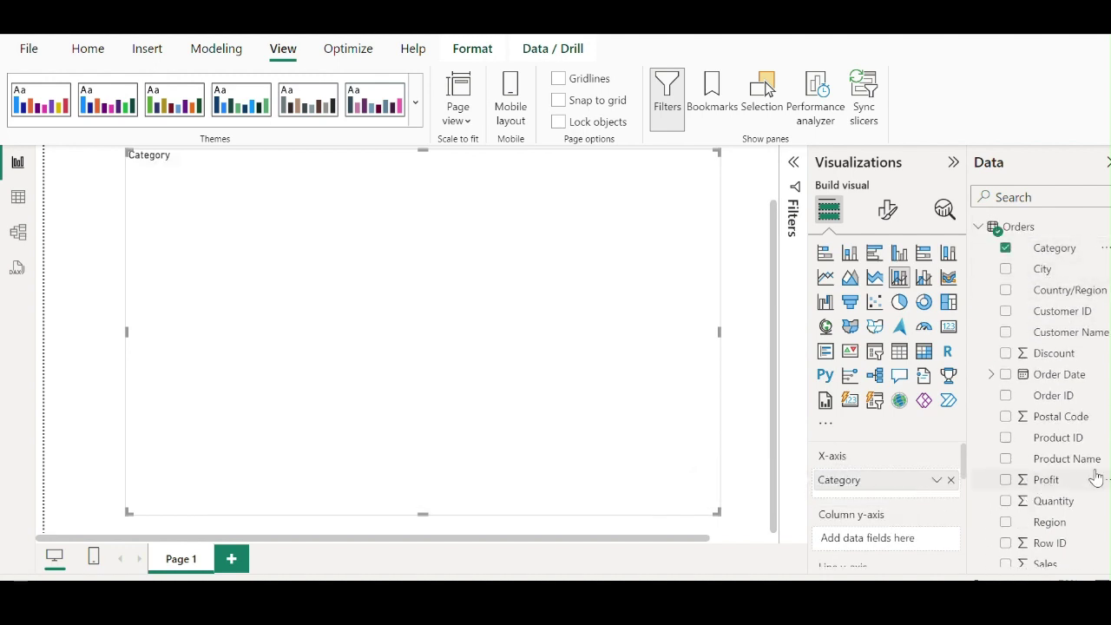
scroll(1081, 519, "down", 2)
left_click_drag(1045, 493, 903, 540)
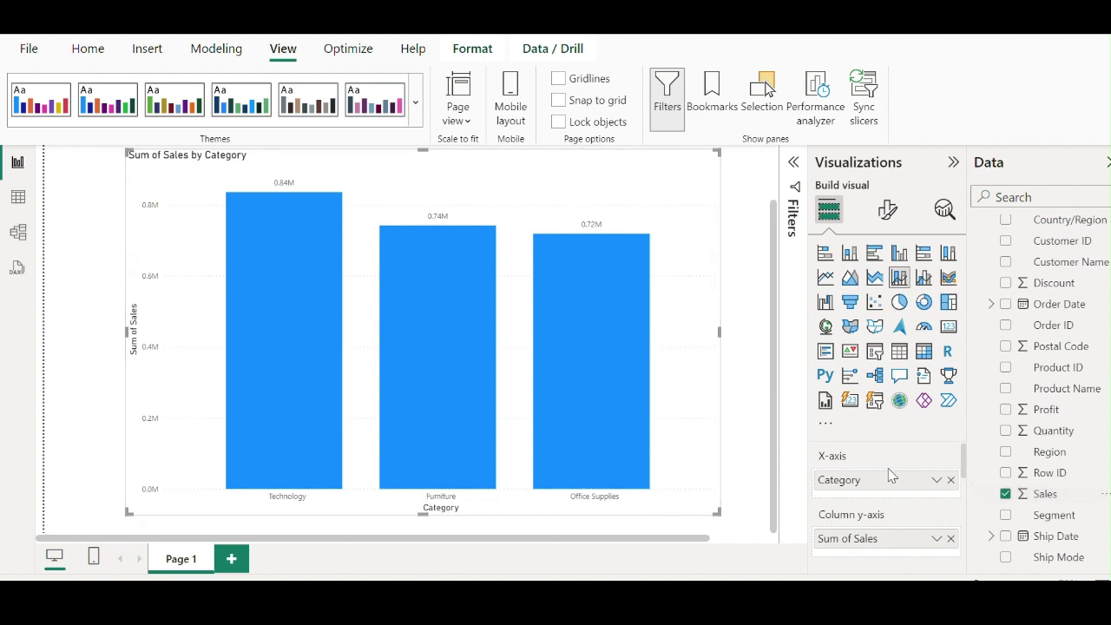
- Assign the Profit field to the chart's Line y-axis
scroll(890, 478, "down", 1)
scroll(865, 501, "down", 1)
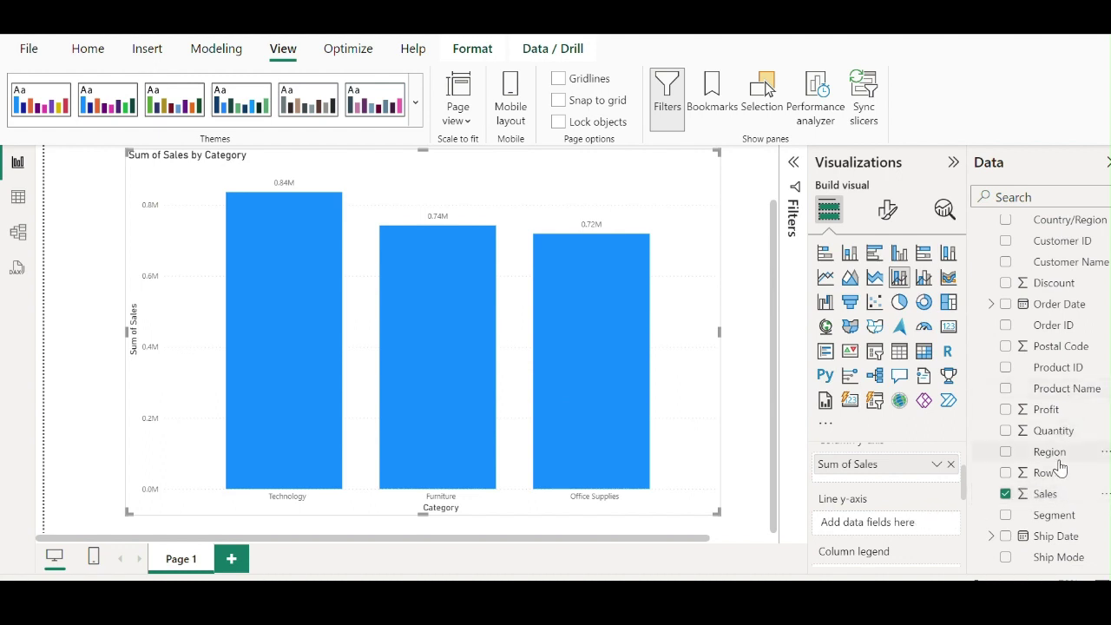
scroll(1055, 460, "up", 1)
scroll(1051, 407, "down", 1)
left_click_drag(1045, 411, 903, 520)
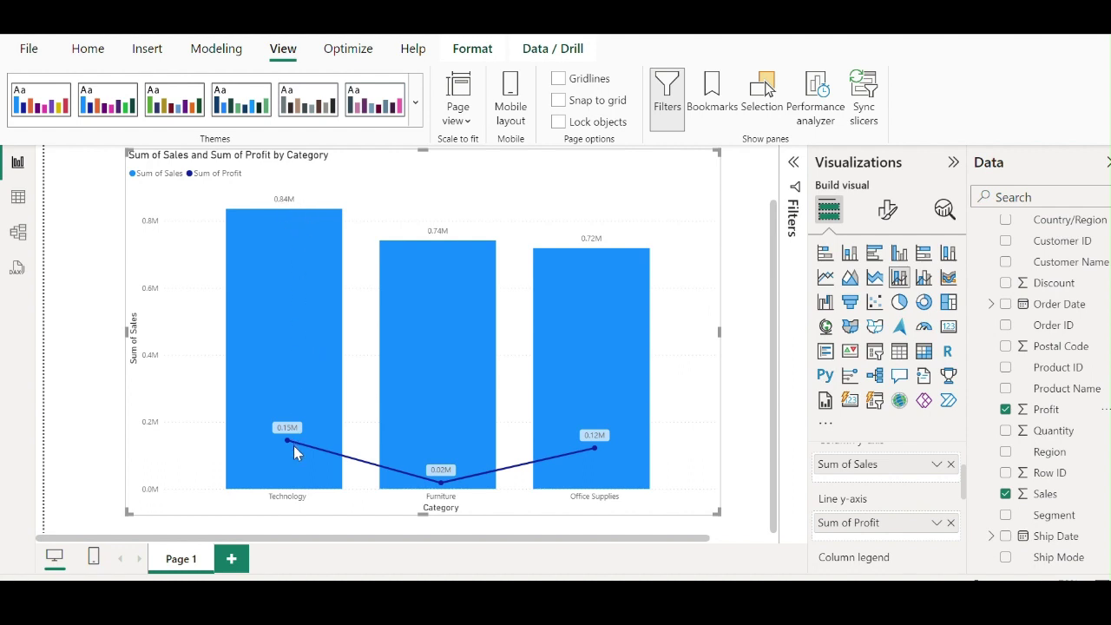
mouse_move(294, 440)
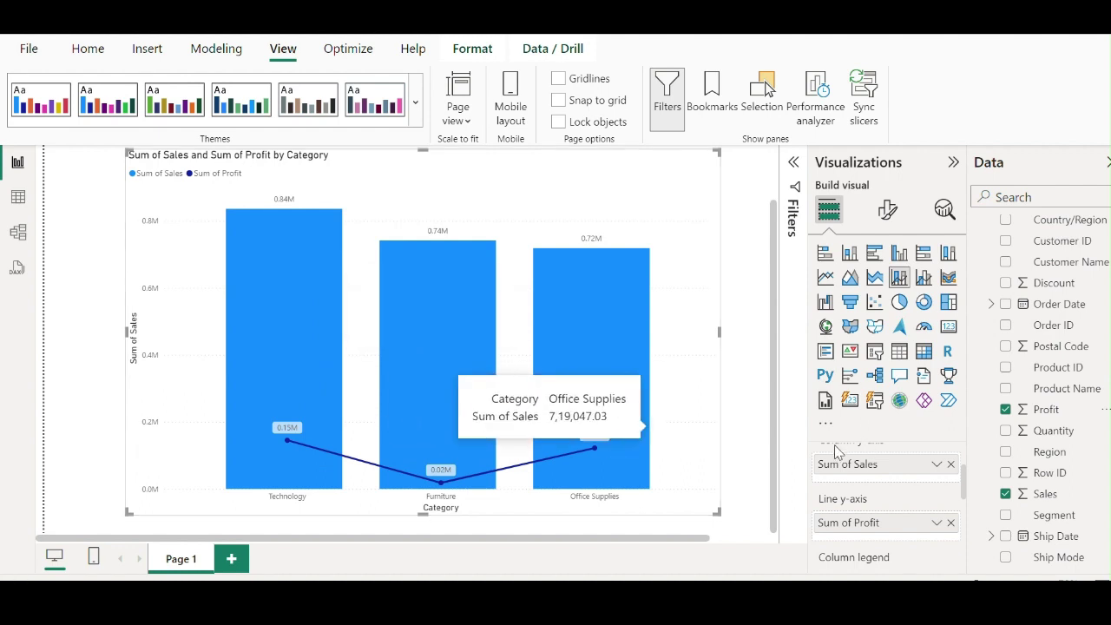
- Assign the Segment field to Small multiples to split the sales and profit chart by segment
scroll(930, 477, "down", 2)
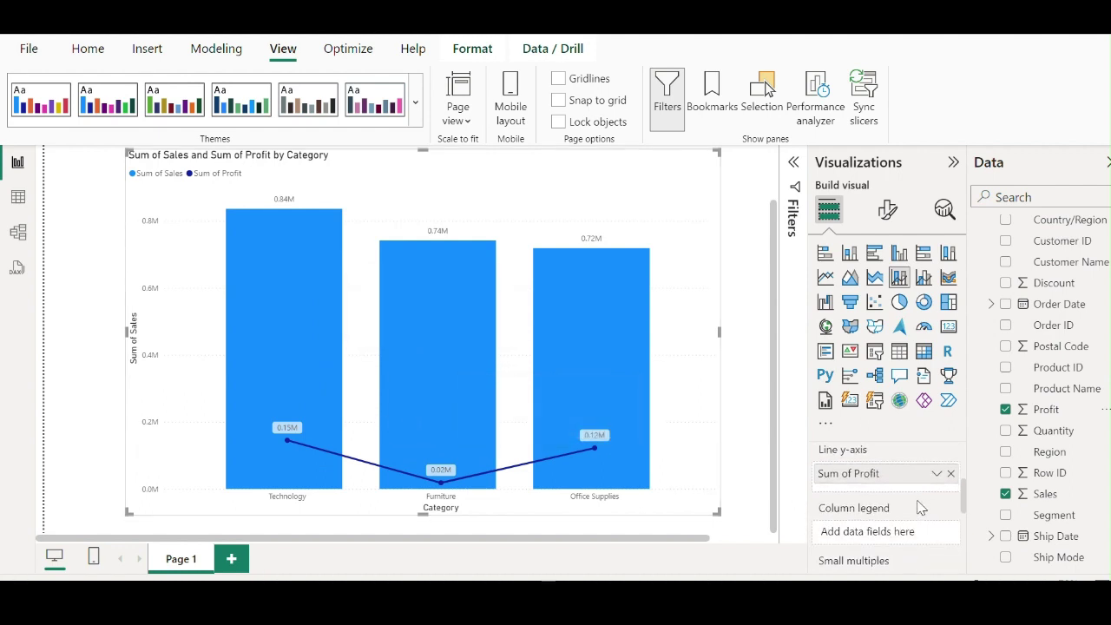
scroll(933, 479, "up", 2)
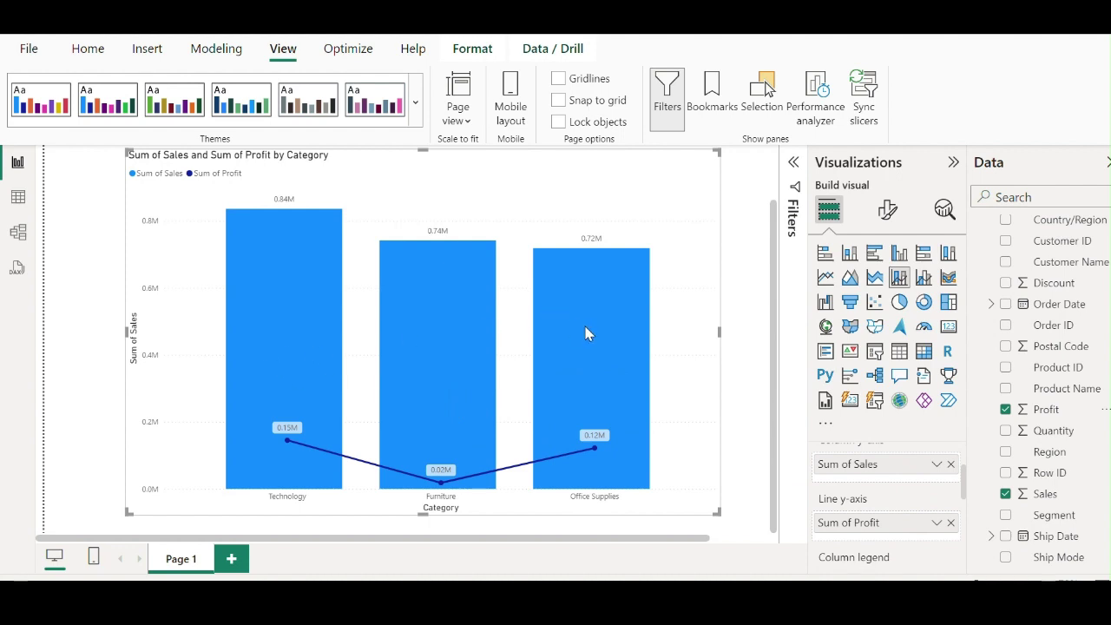
mouse_move(586, 330)
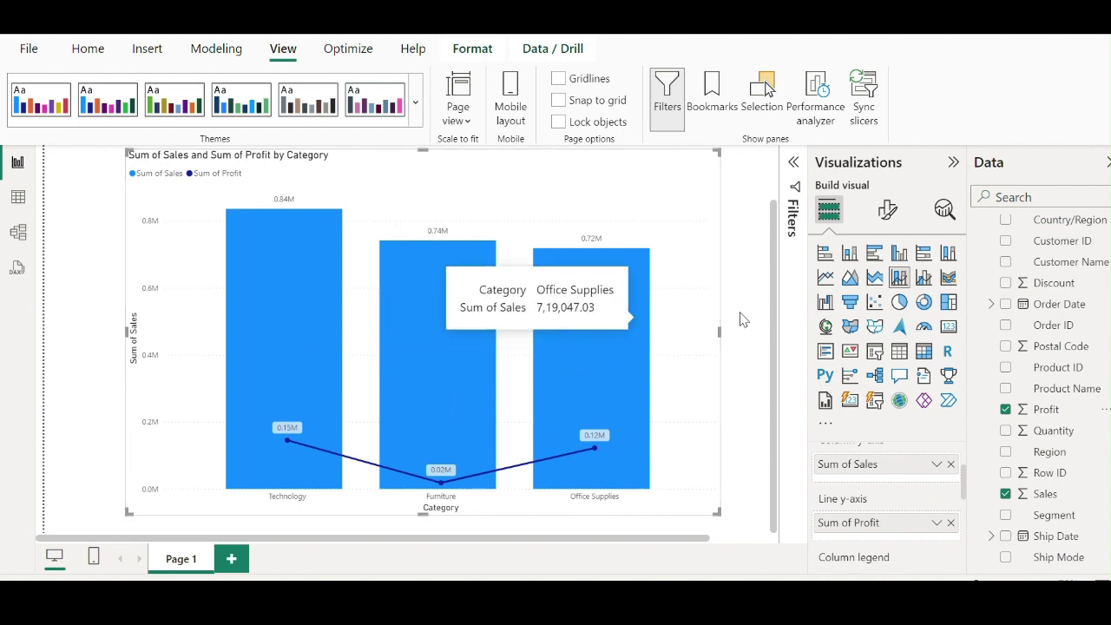
scroll(920, 451, "down", 3)
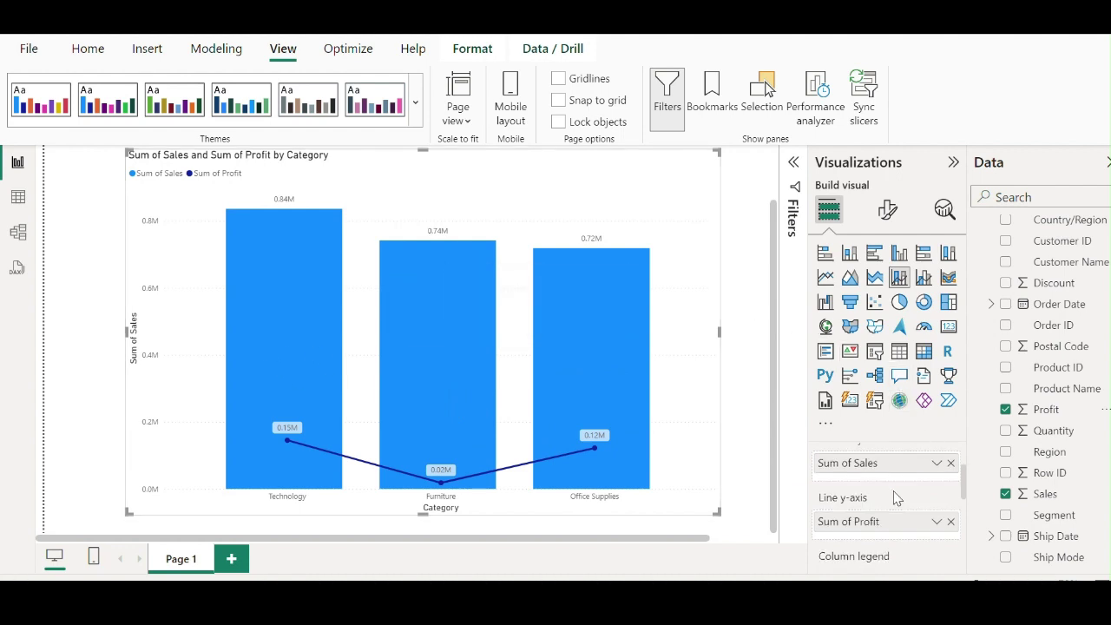
scroll(883, 499, "up", 1)
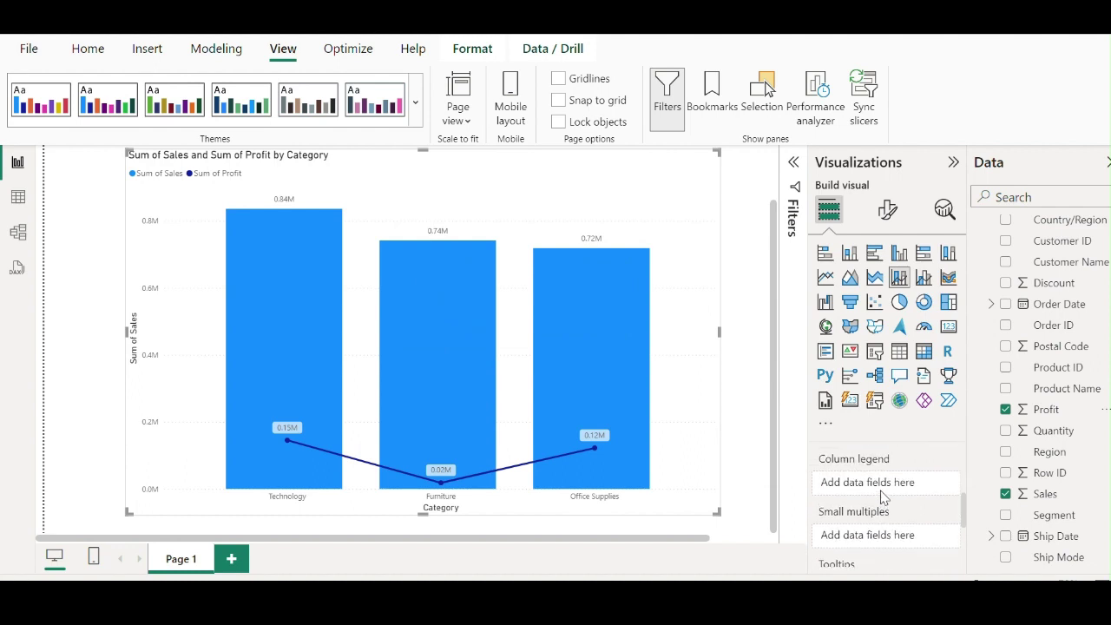
scroll(883, 488, "down", 1)
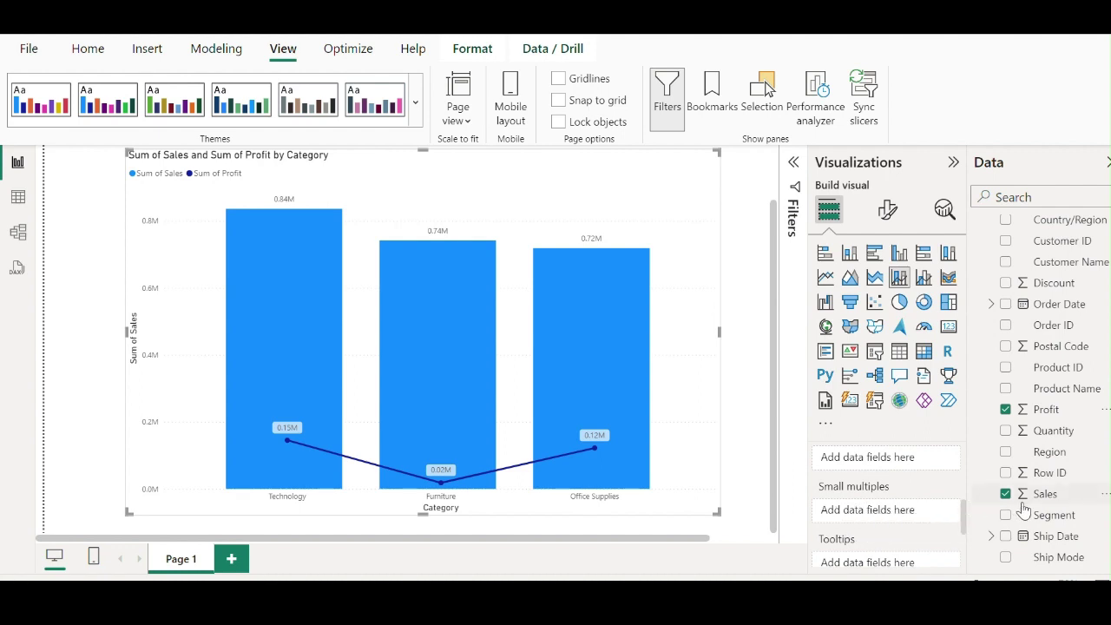
left_click_drag(1052, 517, 901, 518)
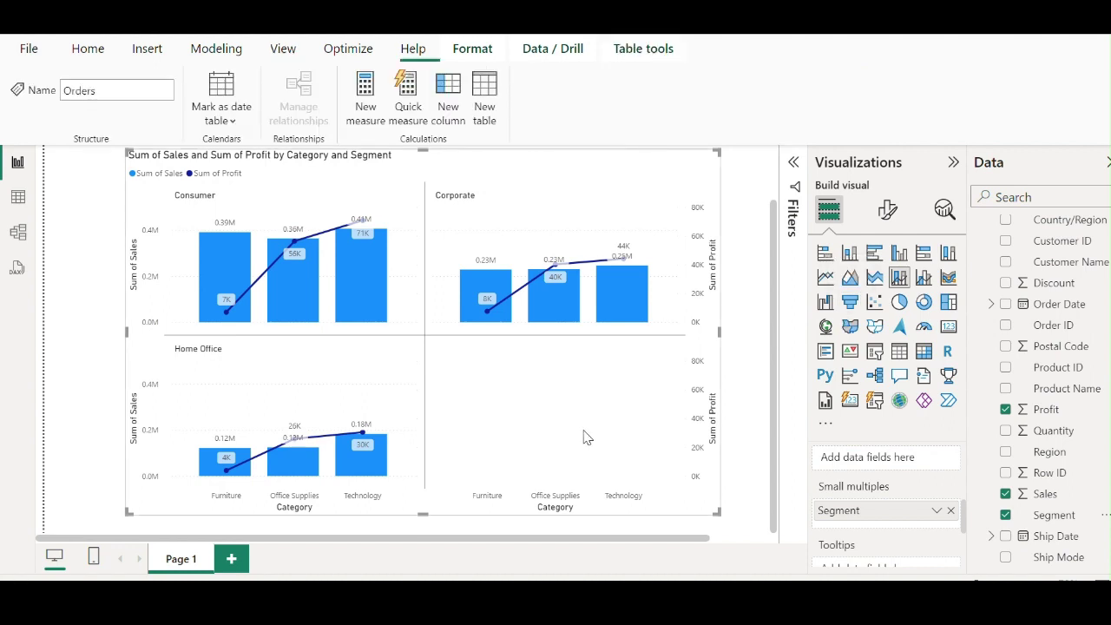
- Add a second report page and paste a copy of the Page 1 chart onto it
left_click(742, 319)
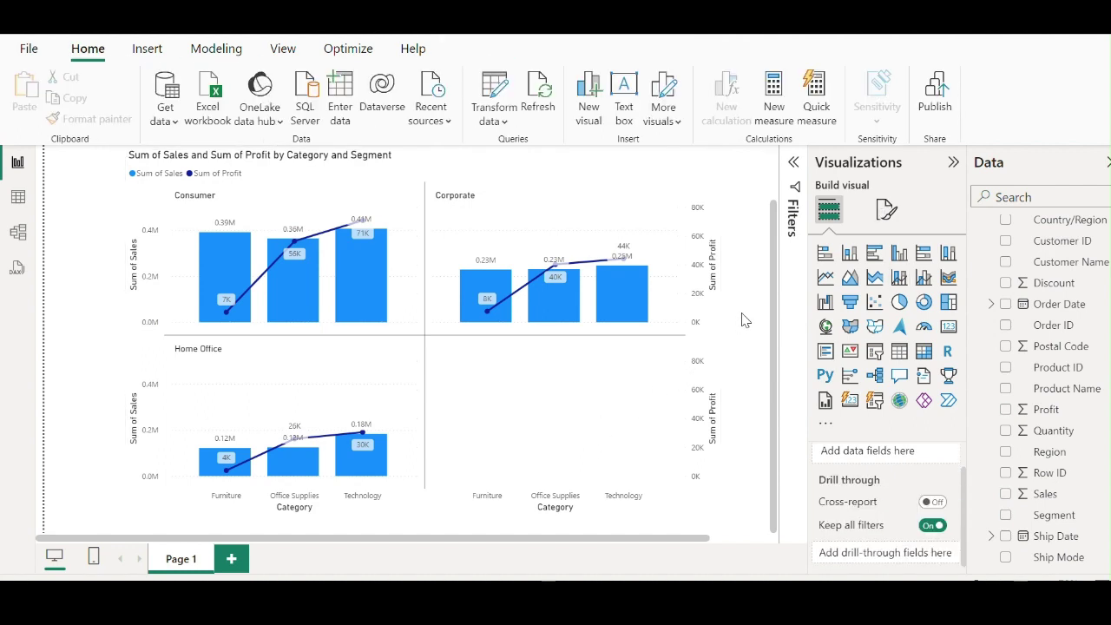
left_click(231, 559)
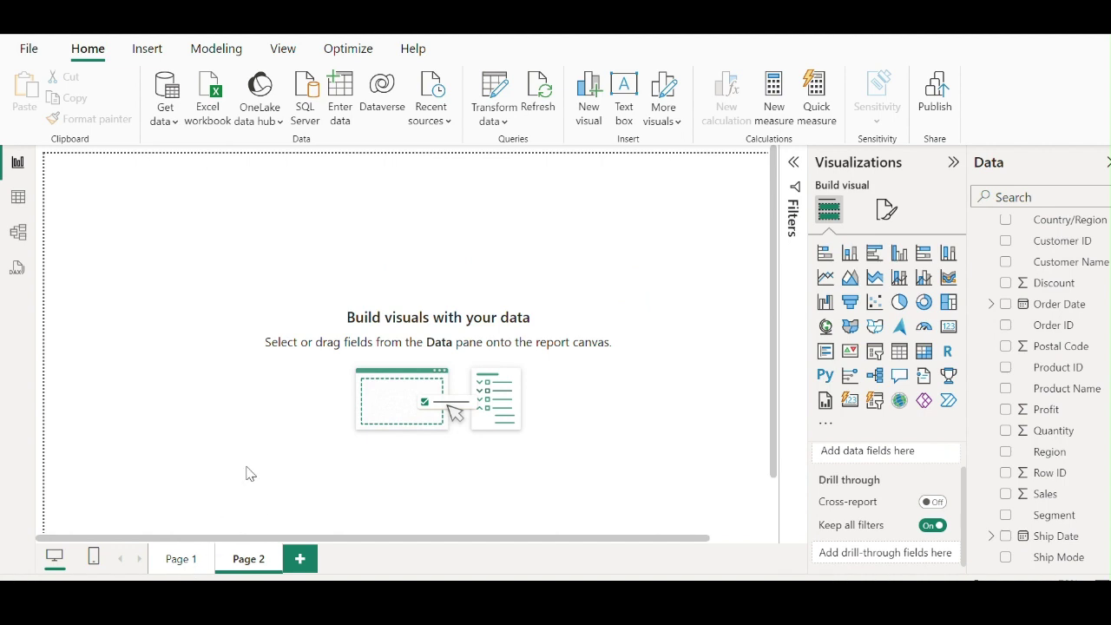
left_click(184, 560)
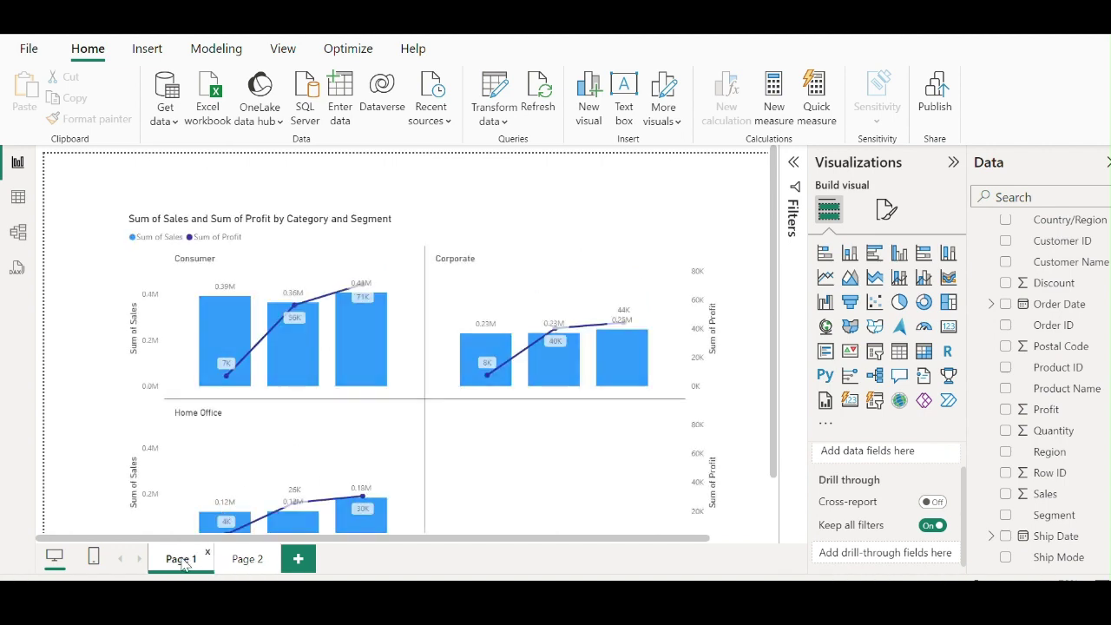
left_click(694, 228)
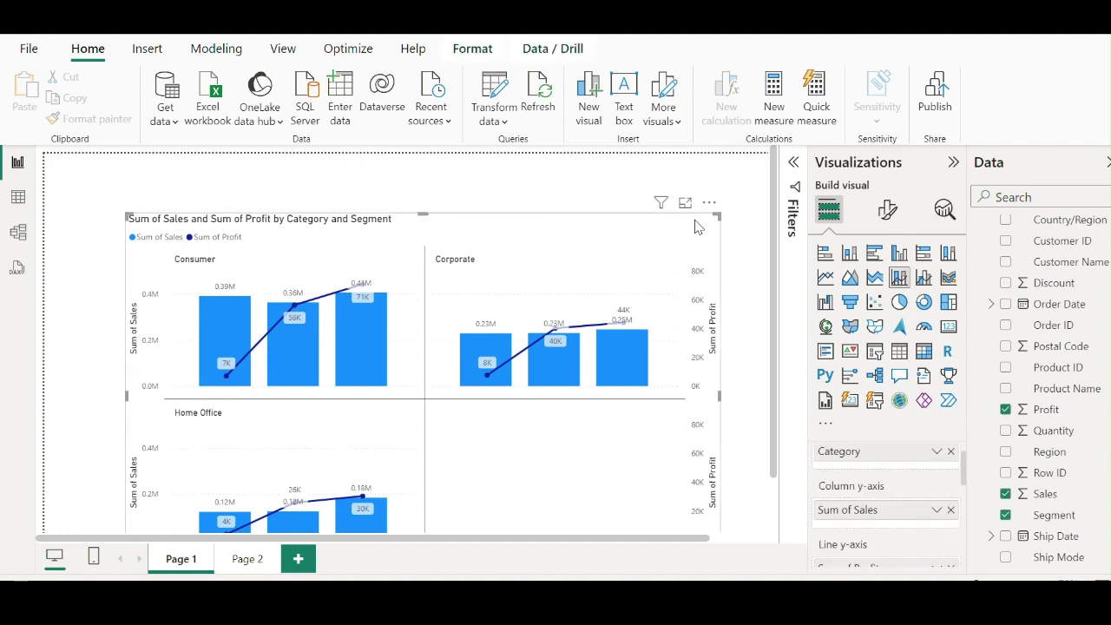
left_click(250, 558)
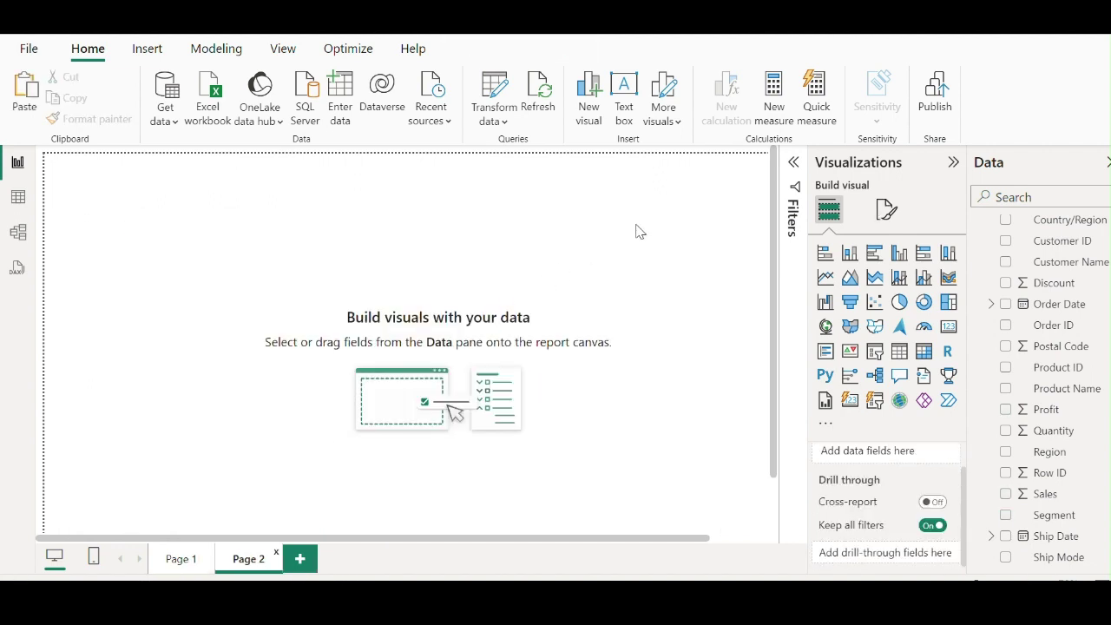
key("ctrl+v")
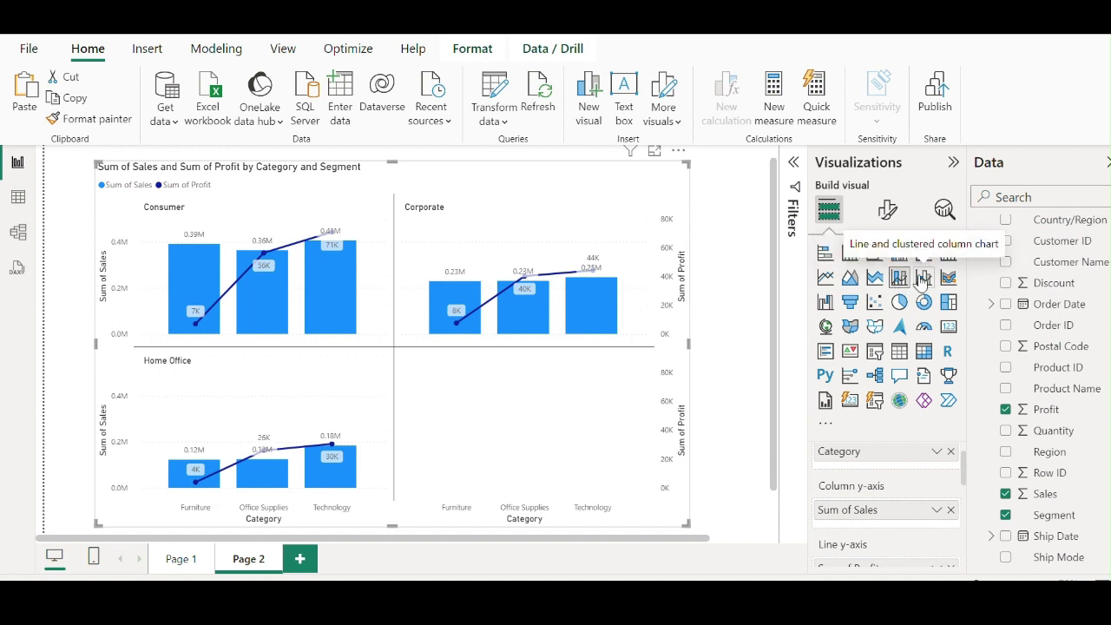
- Convert the copied chart on Page 2 to a line and clustered column chart
left_click(922, 280)
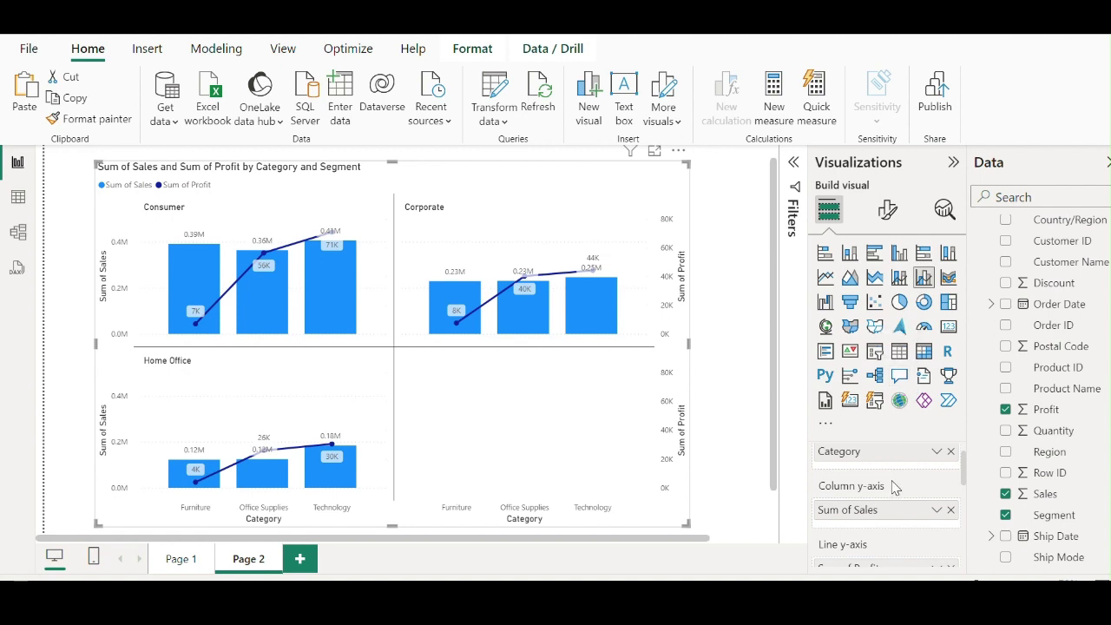
scroll(889, 488, "up", 1)
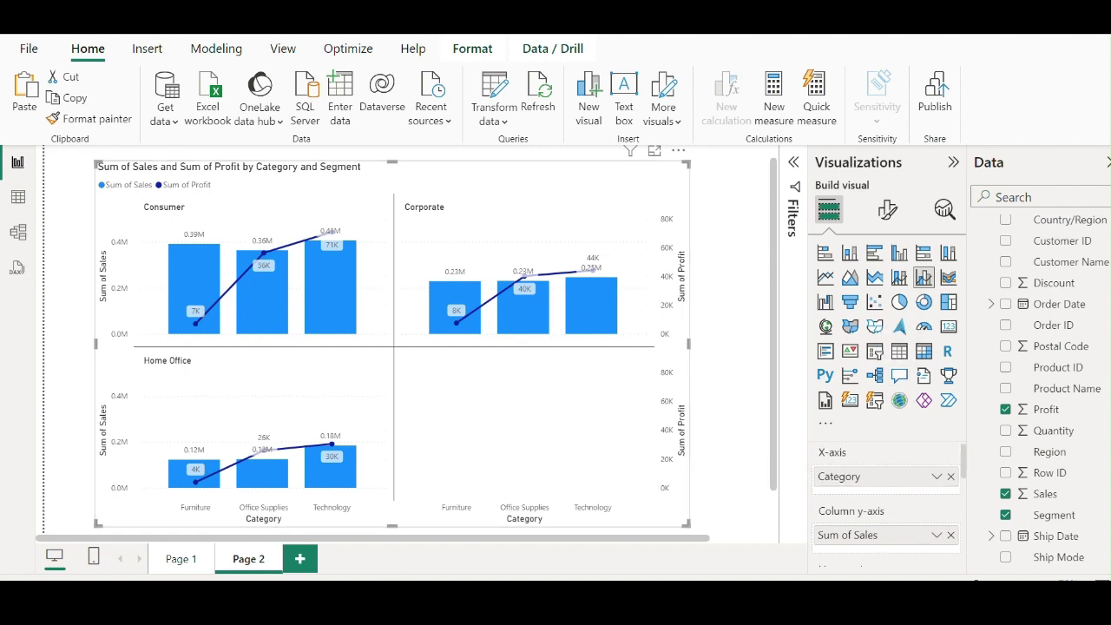
- Remove the Segment field from the Small multiples of the stacked chart on Page 1
left_click(180, 560)
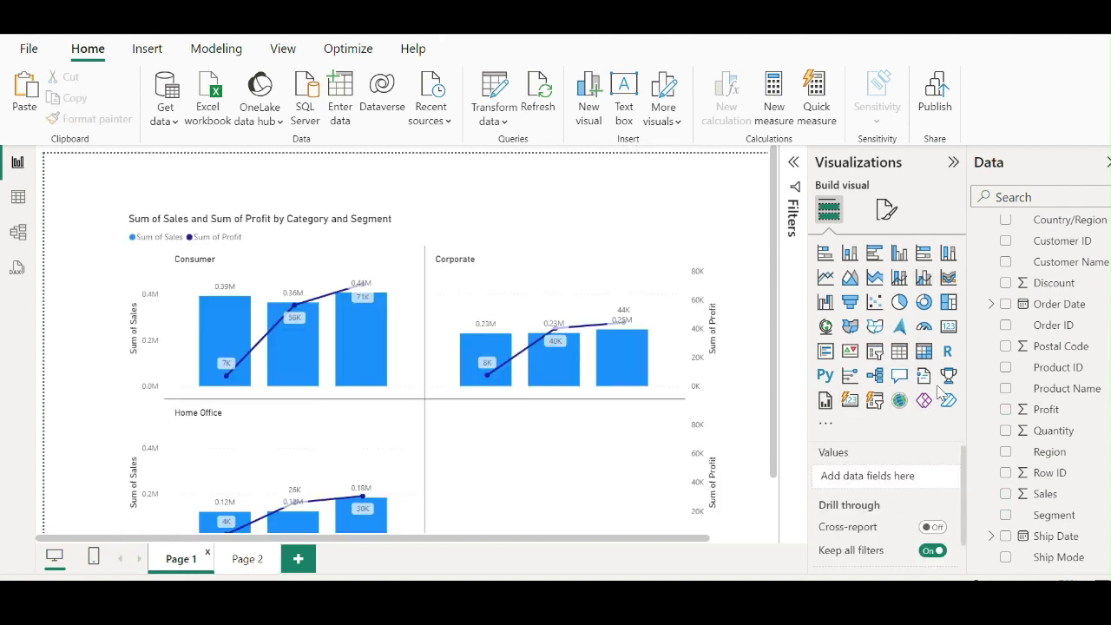
scroll(496, 455, "down", 1)
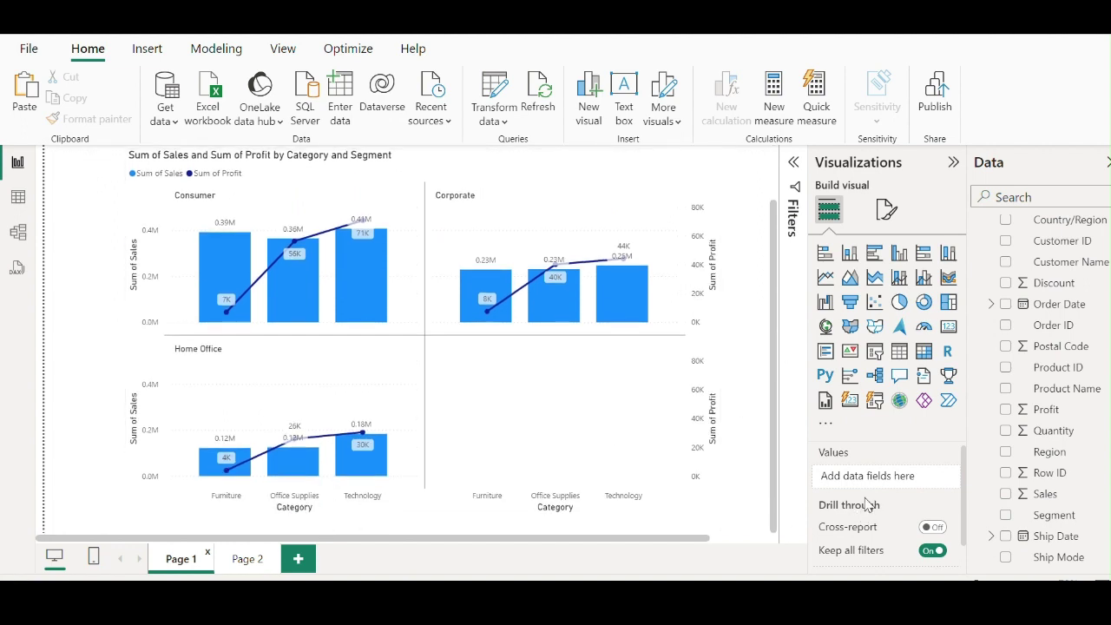
scroll(868, 503, "down", 1)
scroll(863, 505, "up", 1)
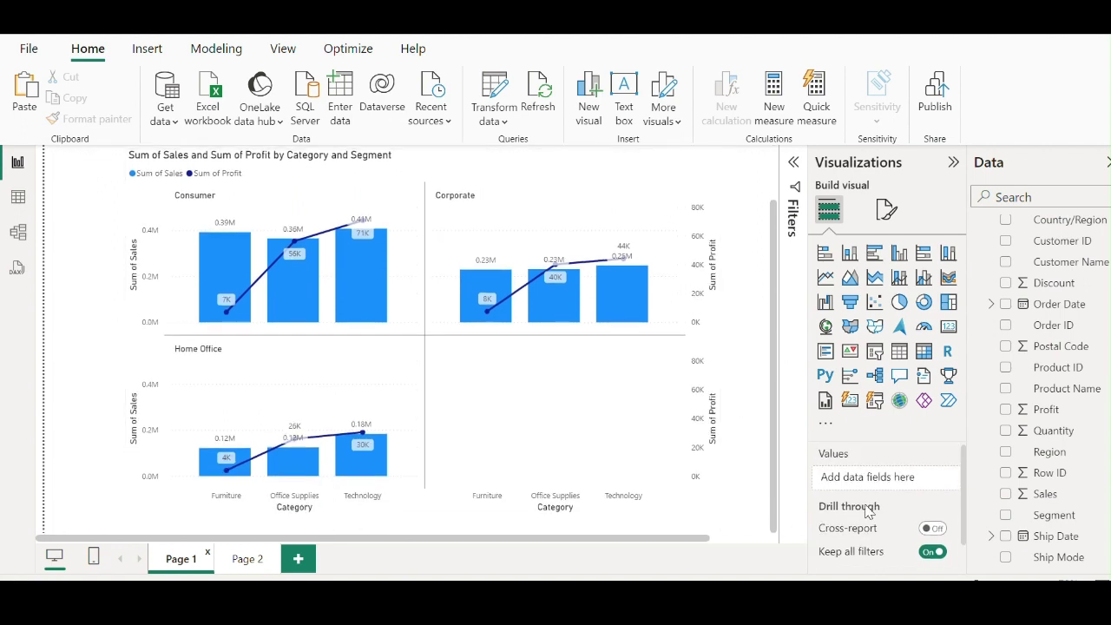
left_click(599, 408)
scroll(868, 531, "down", 3)
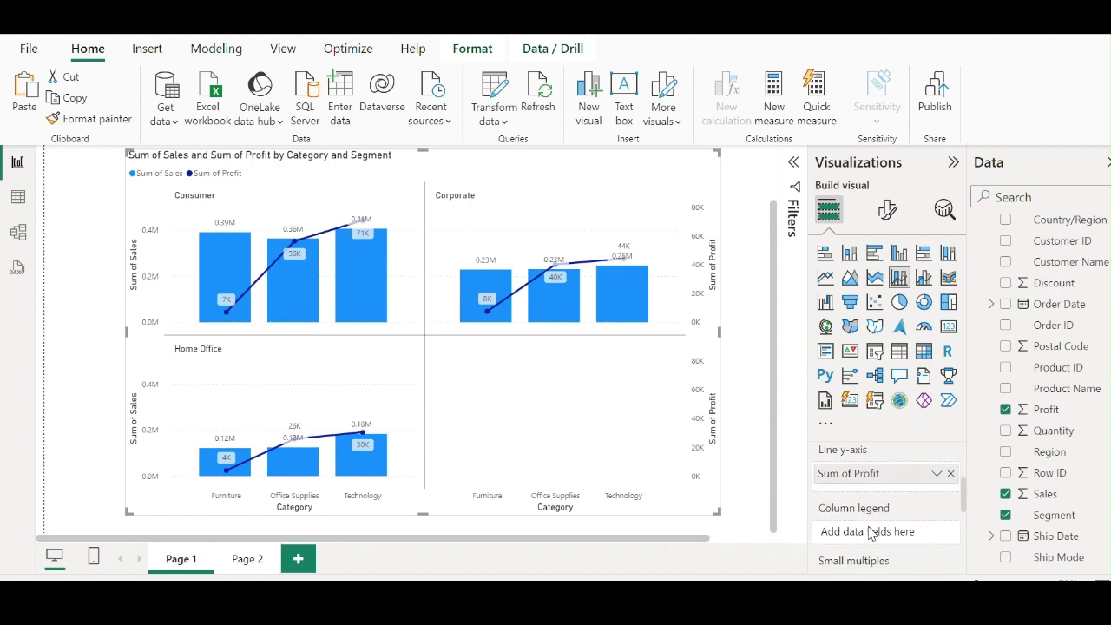
scroll(871, 533, "down", 1)
left_click(949, 510)
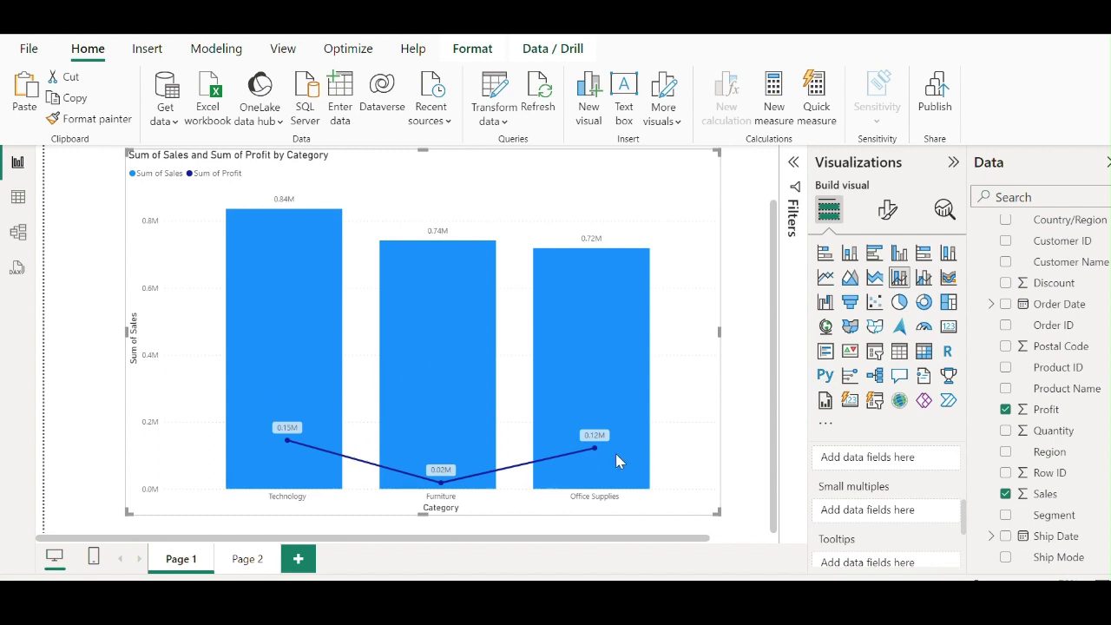
scroll(868, 501, "up", 3)
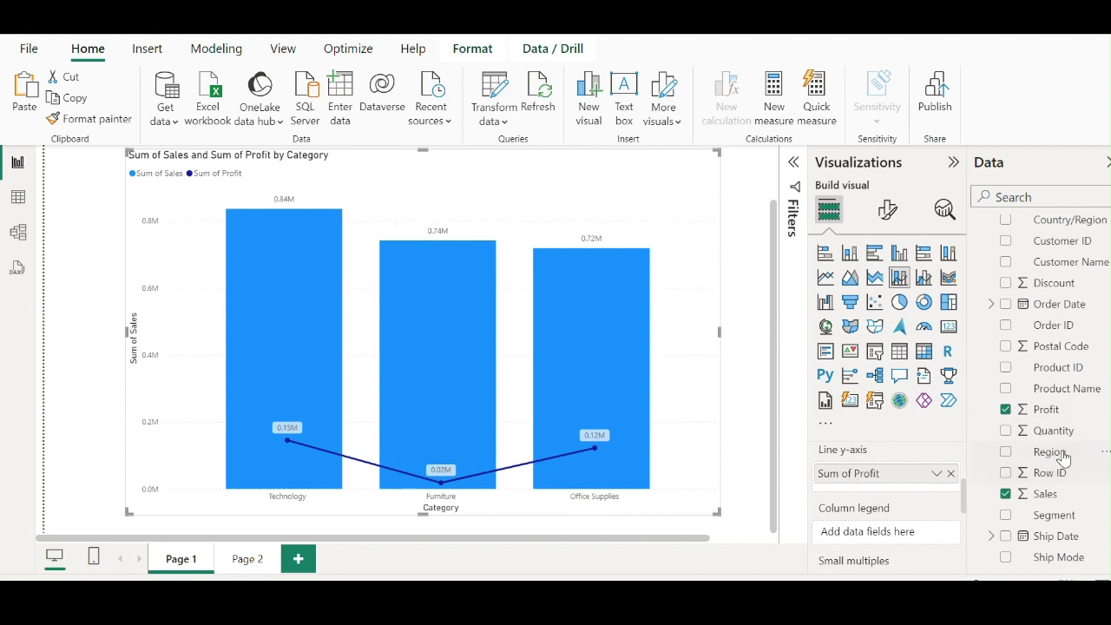
- Assign the Region field to the Column legend of the line and stacked column chart on Page 1
left_click_drag(1054, 455, 906, 537)
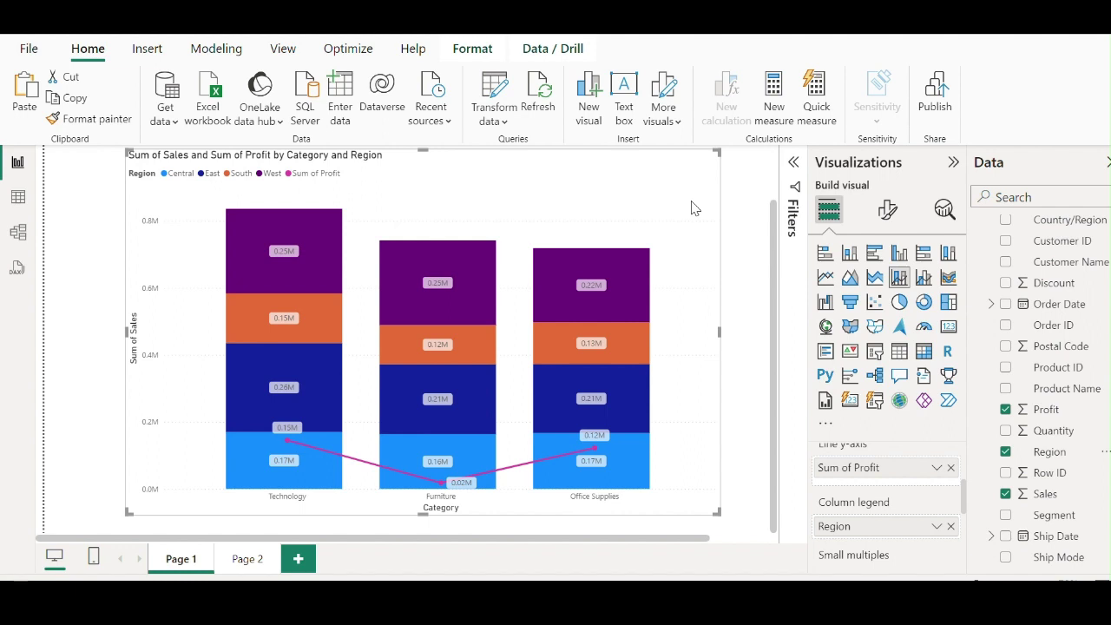
- Remove the Segment field from the Small multiples of the clustered column chart on Page 2
left_click(246, 560)
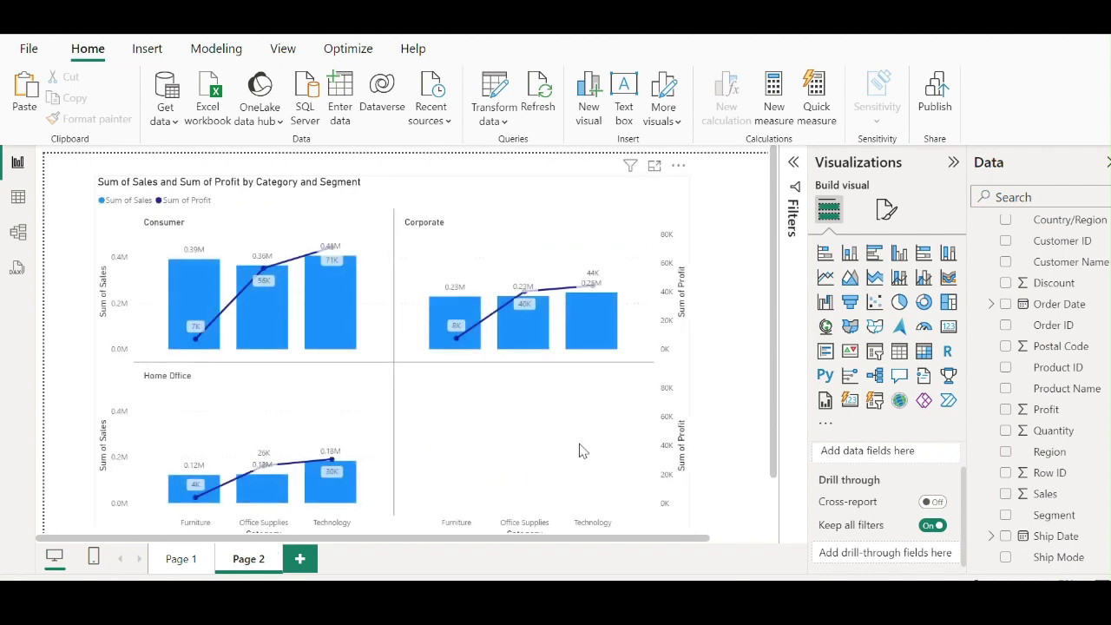
left_click(590, 453)
scroll(907, 521, "down", 2)
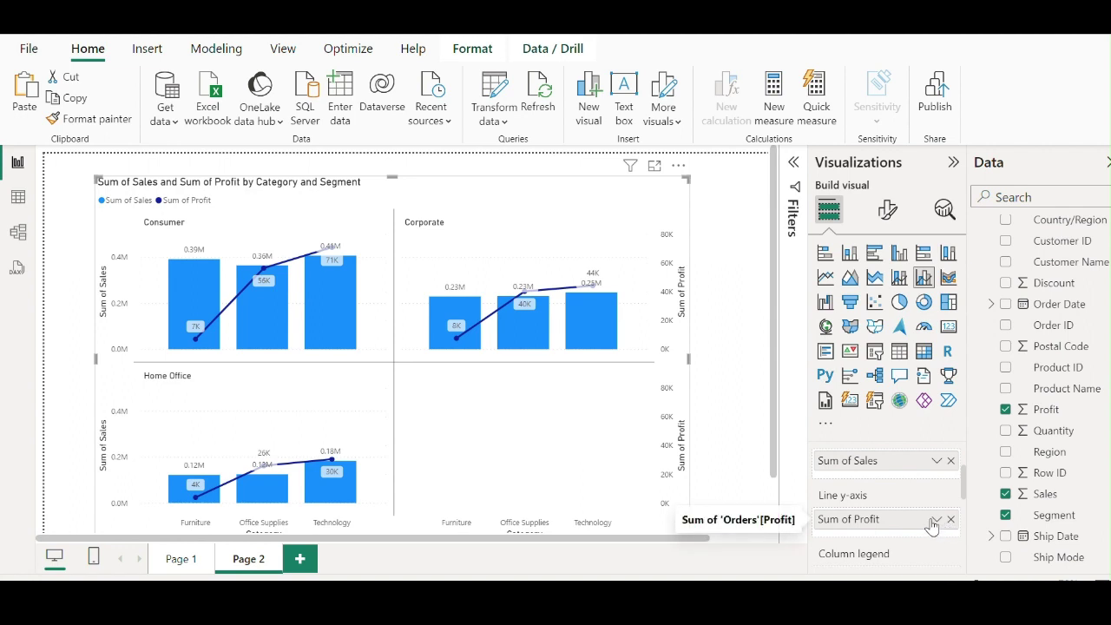
scroll(930, 526, "down", 1)
scroll(929, 521, "down", 2)
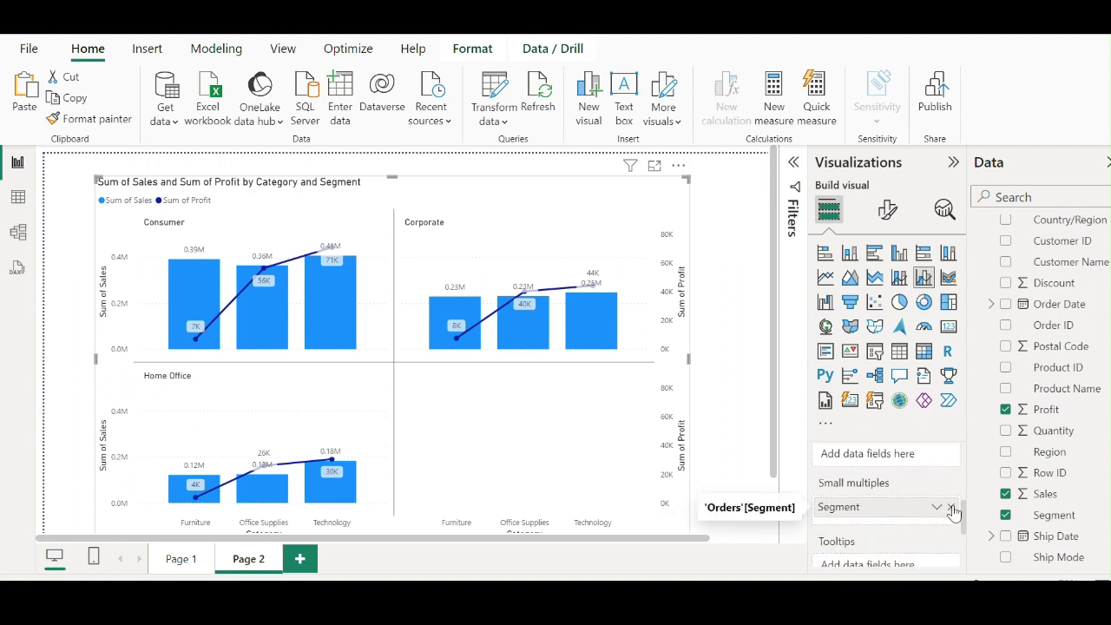
left_click(951, 506)
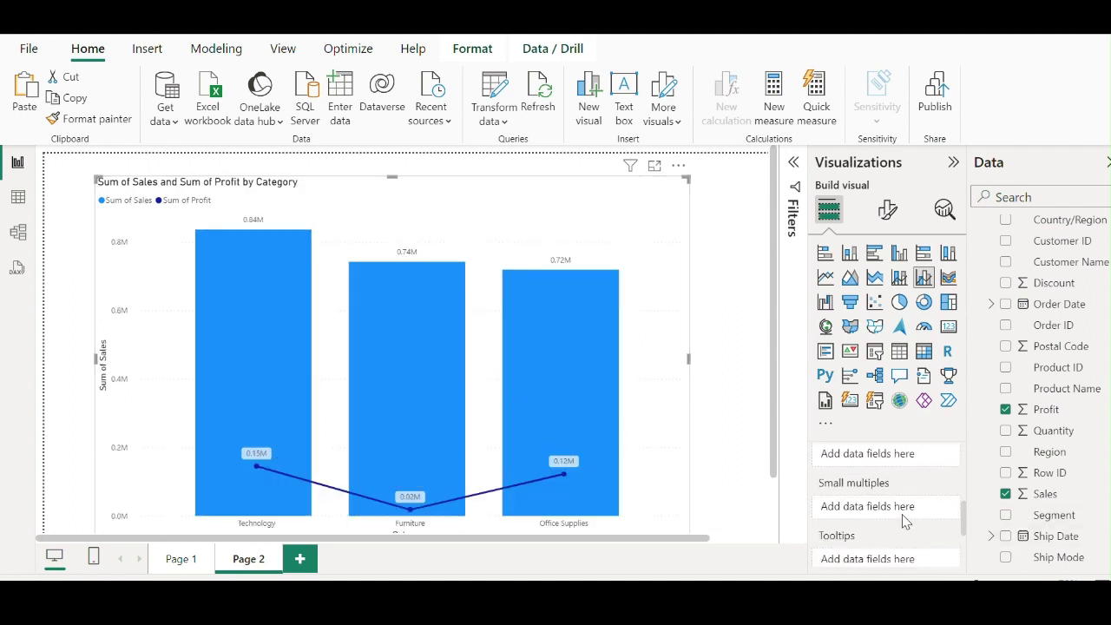
- Assign the Region field to the Column legend of the Page 2 chart and shorten the chart from its upper edge
scroll(909, 517, "up", 1)
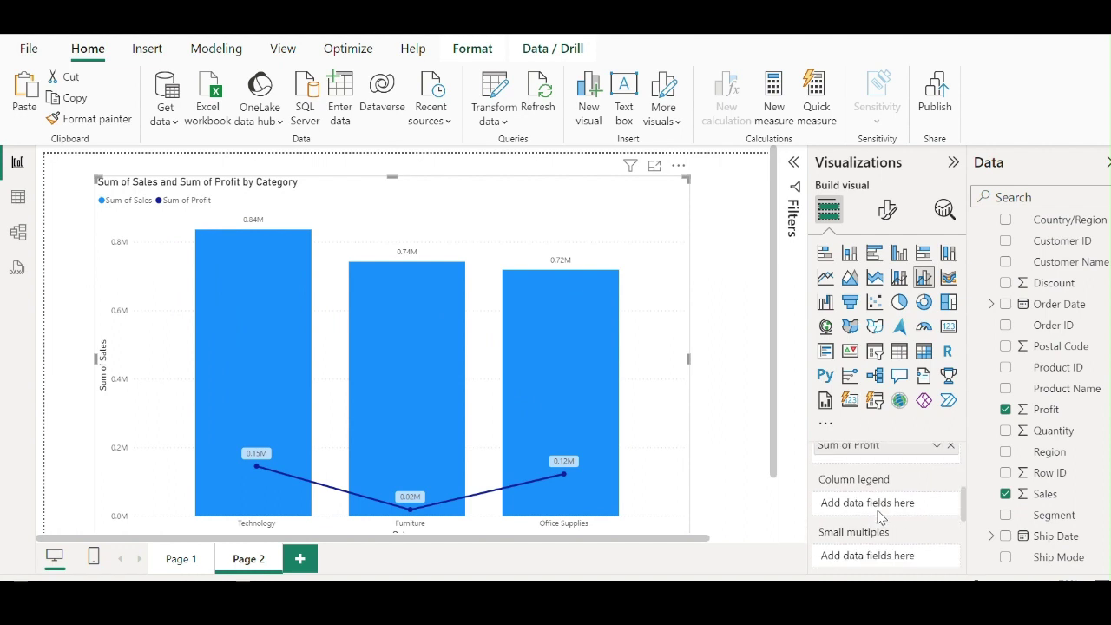
left_click_drag(1046, 453, 878, 503)
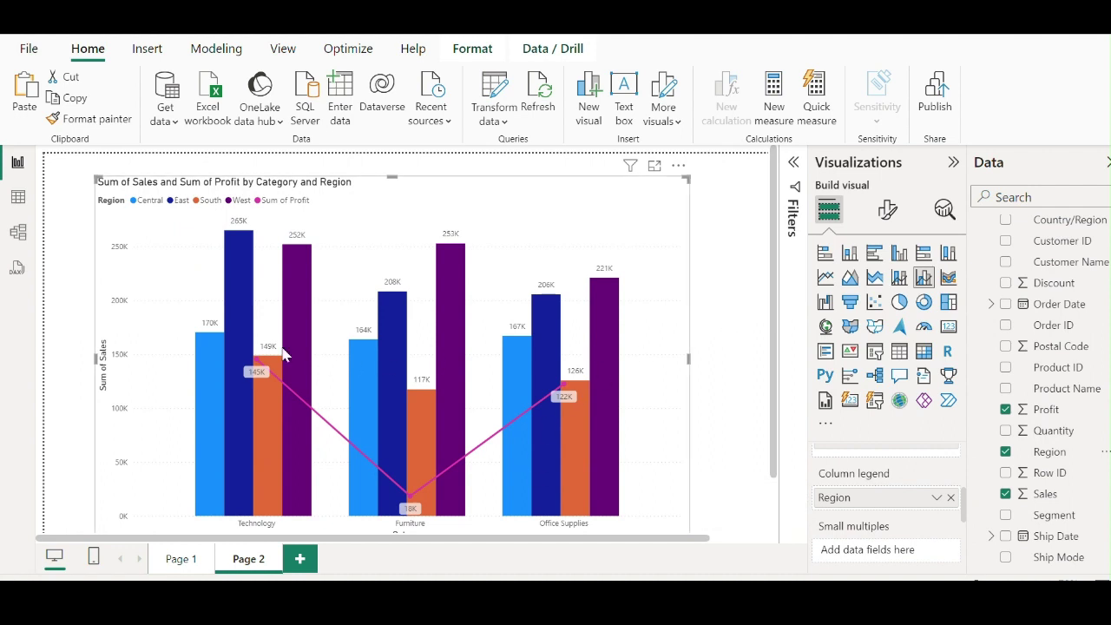
mouse_move(289, 438)
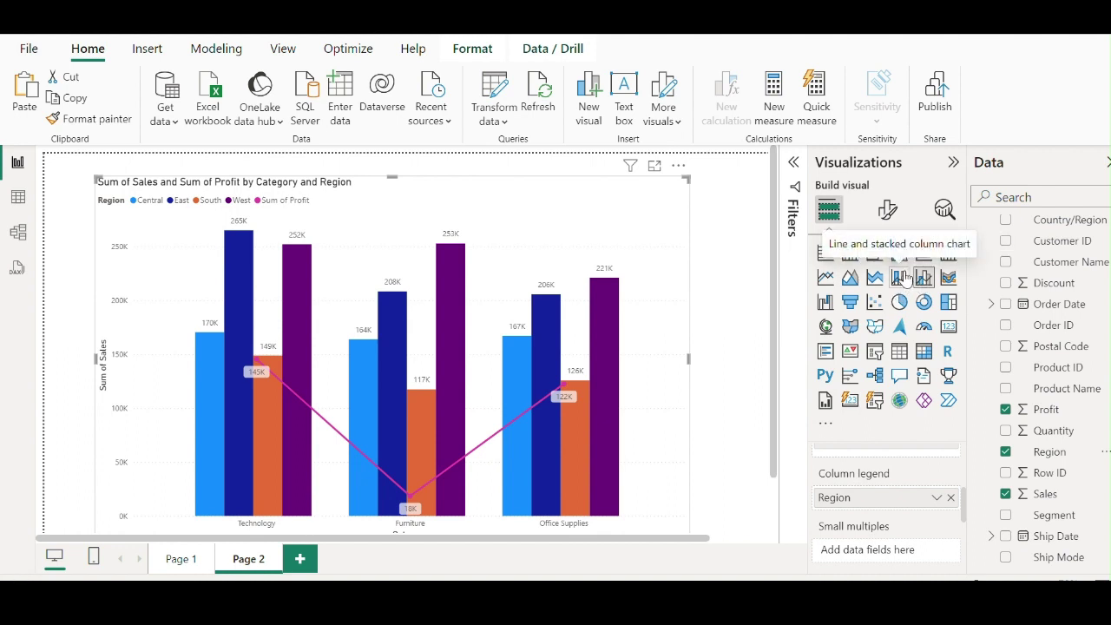
left_click_drag(392, 177, 390, 241)
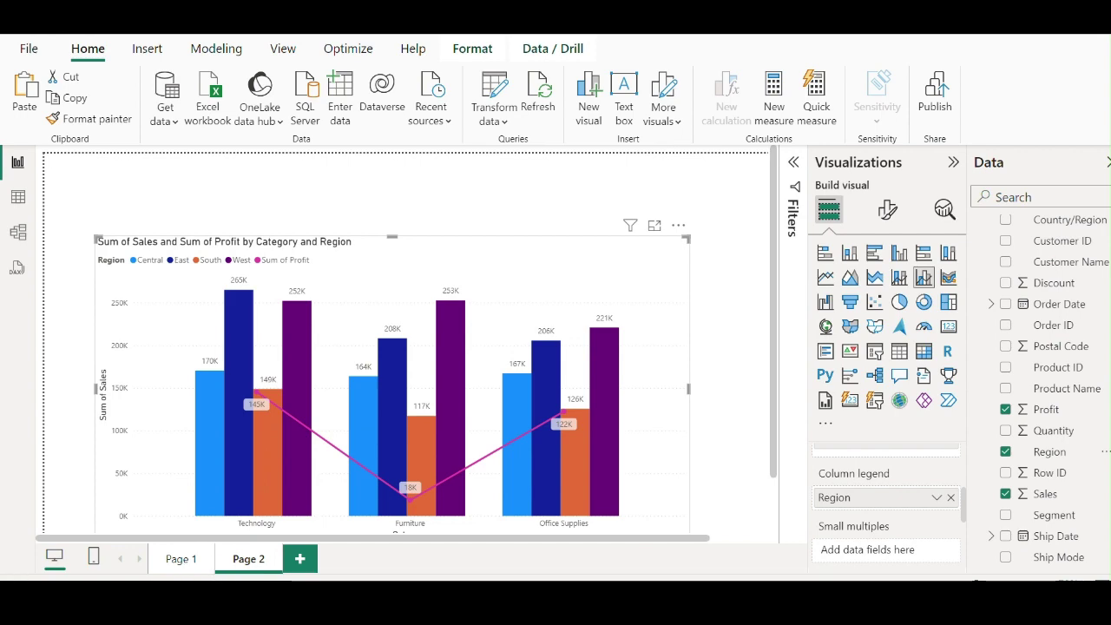
mouse_move(664, 597)
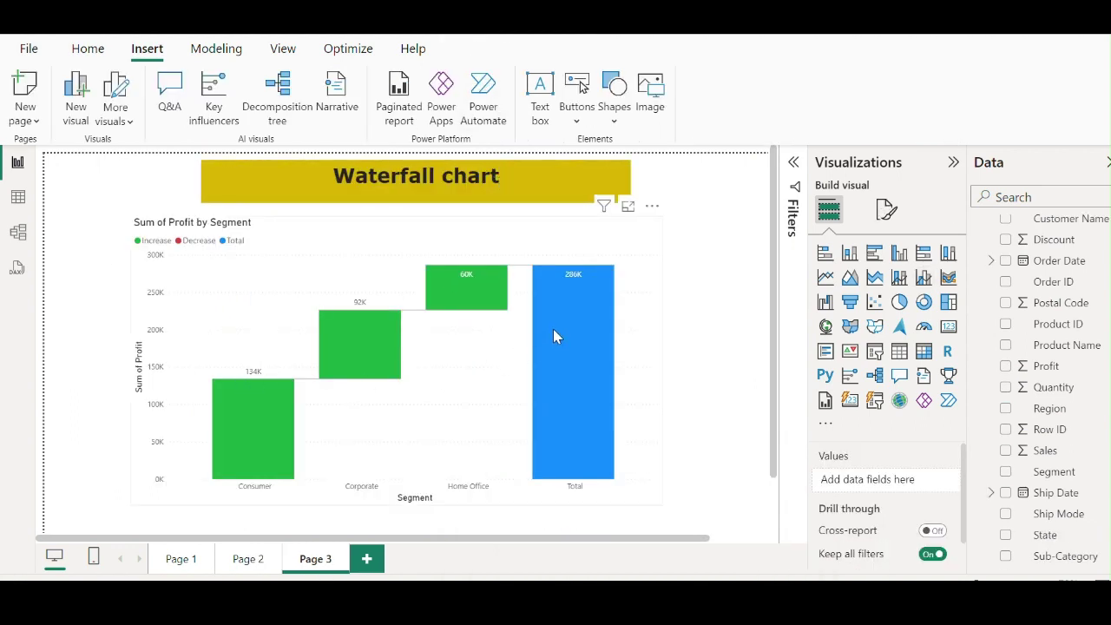
- Assign the Category field to the Breakdown of the waterfall chart on Page 3
mouse_move(553, 330)
scroll(920, 460, "down", 1)
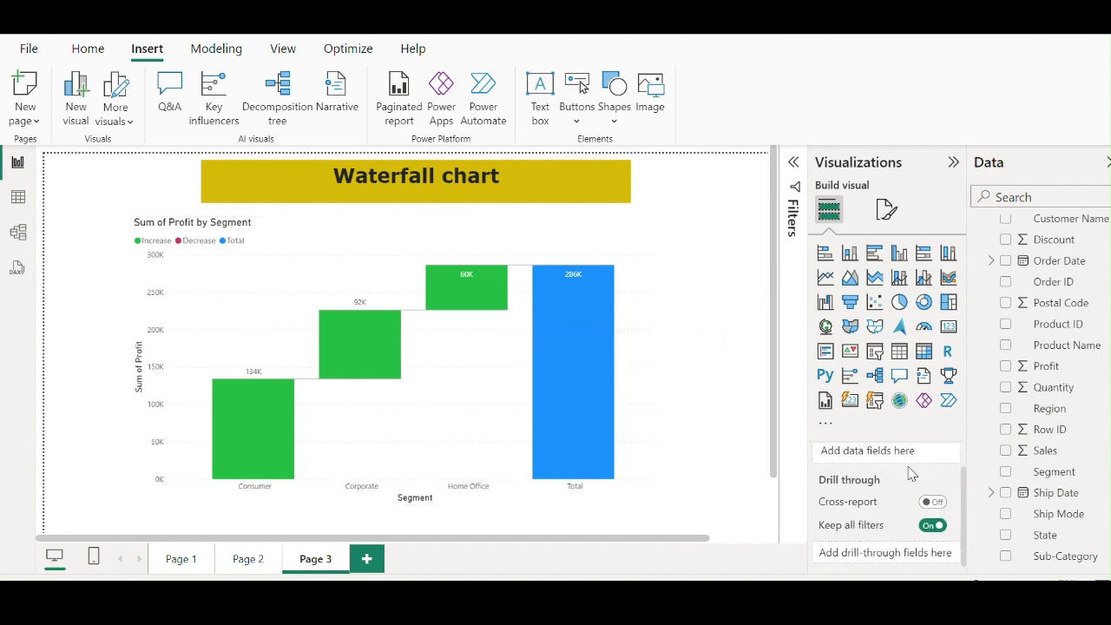
scroll(903, 483, "up", 1)
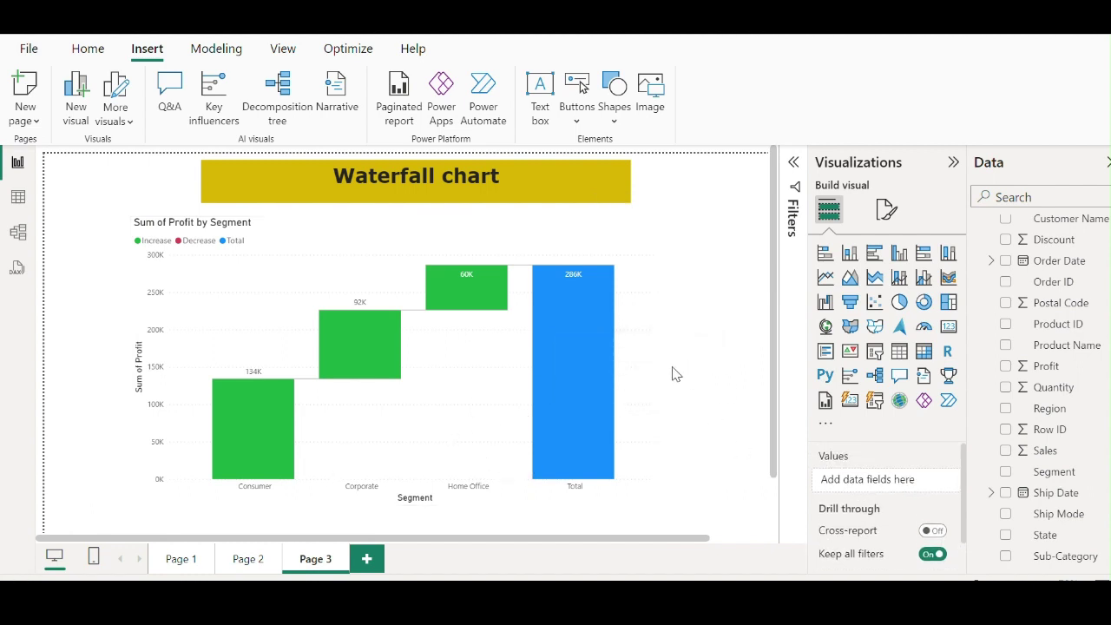
left_click(651, 318)
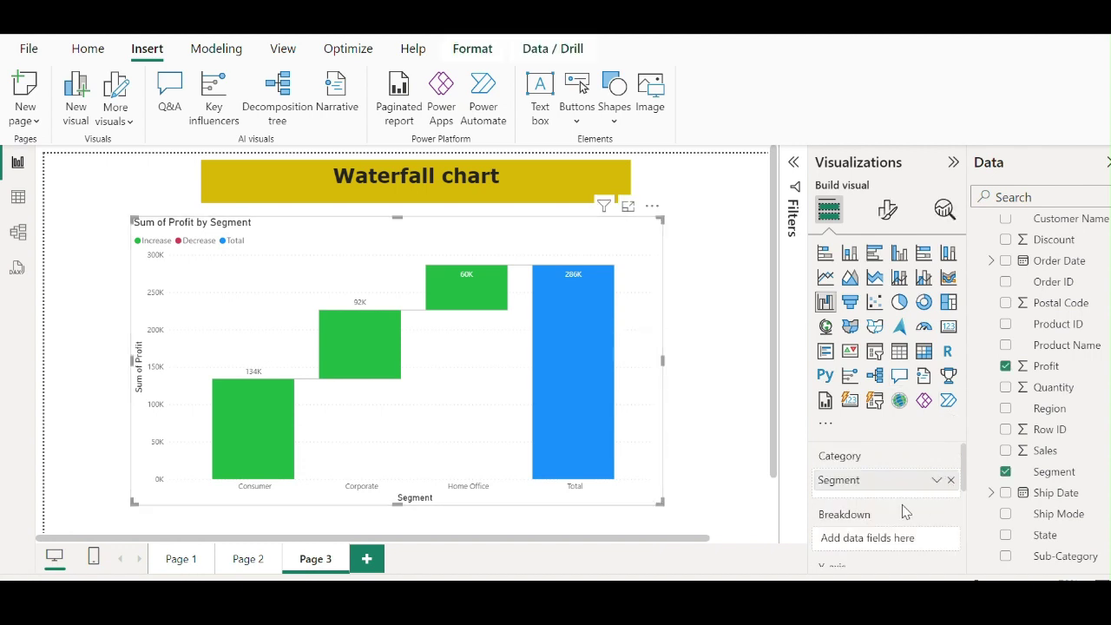
scroll(898, 511, "down", 1)
scroll(889, 511, "up", 1)
scroll(890, 510, "down", 3)
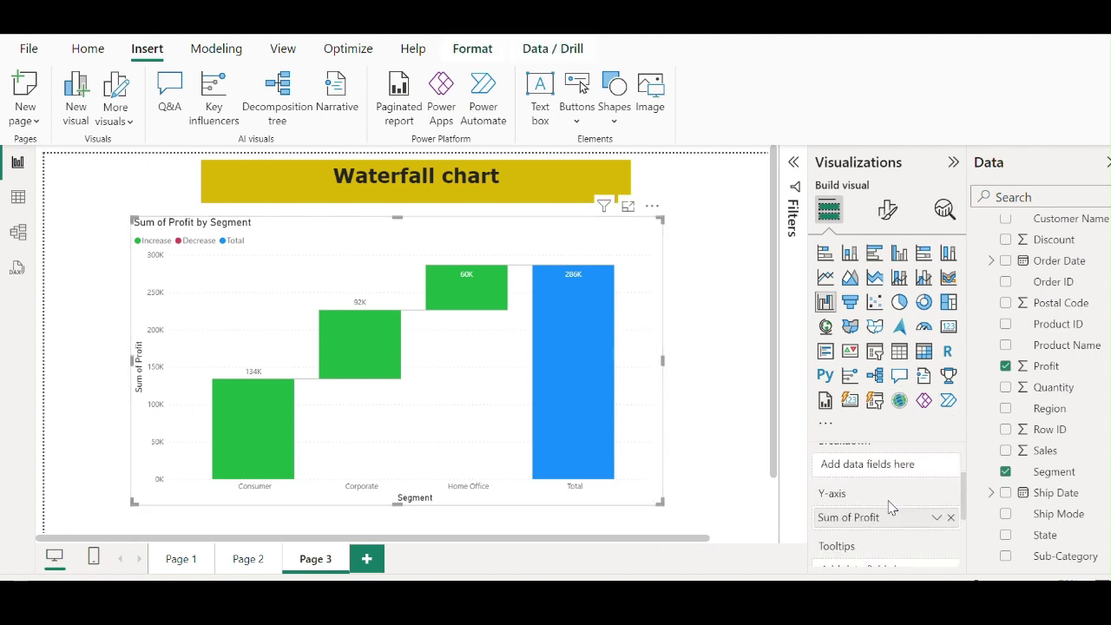
scroll(892, 508, "up", 1)
scroll(1048, 324, "up", 3)
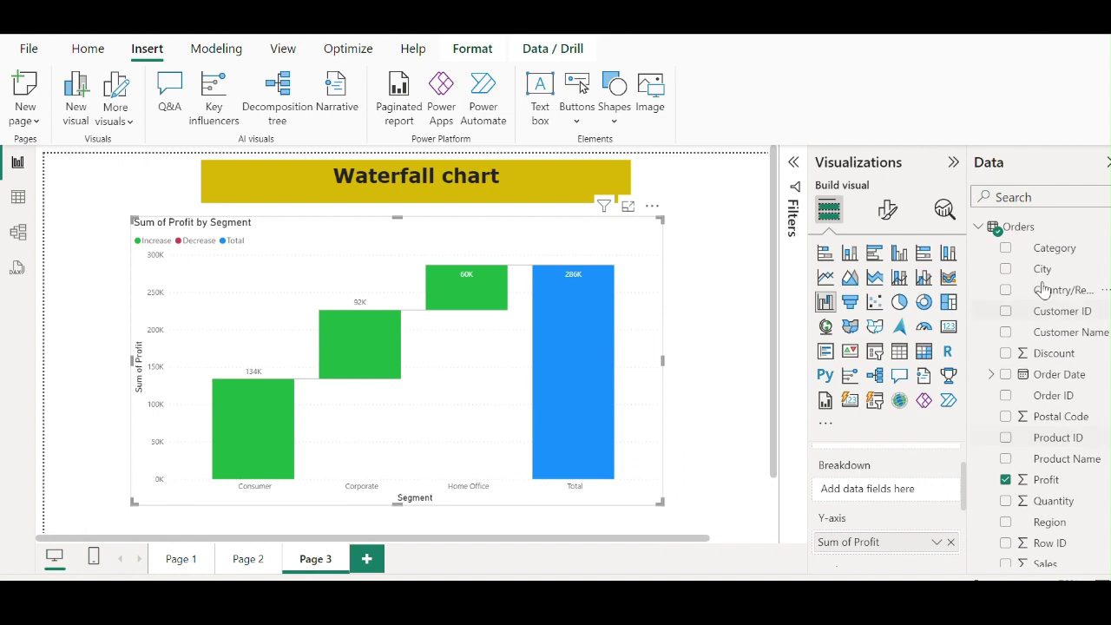
left_click_drag(1048, 252, 902, 497)
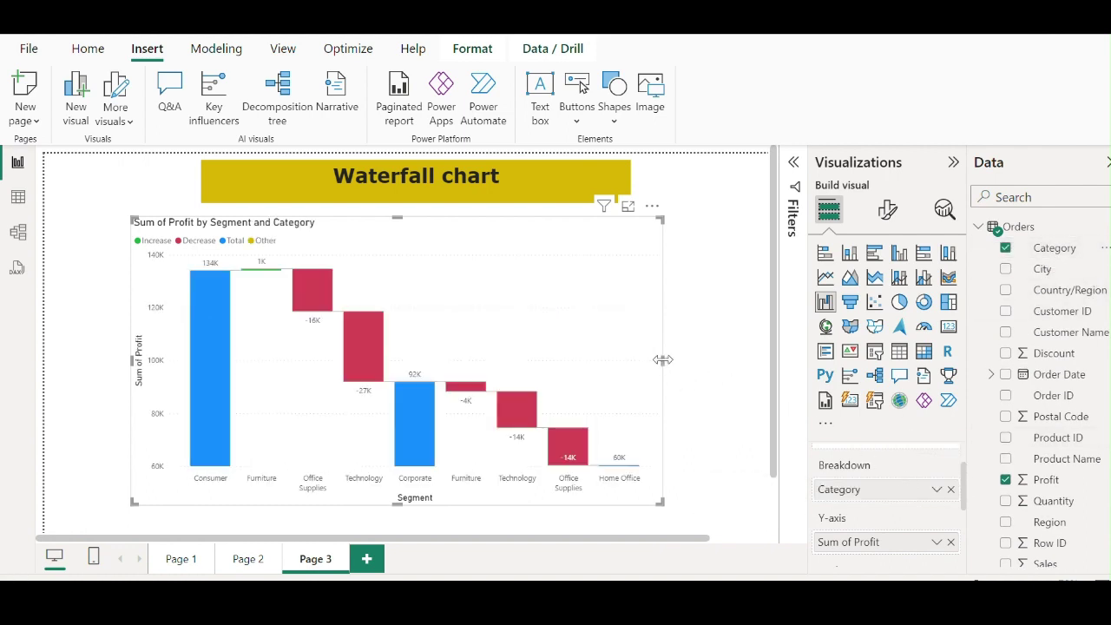
- Enlarge the waterfall chart in width and height and place it directly below the title banner
left_click_drag(662, 359, 687, 365)
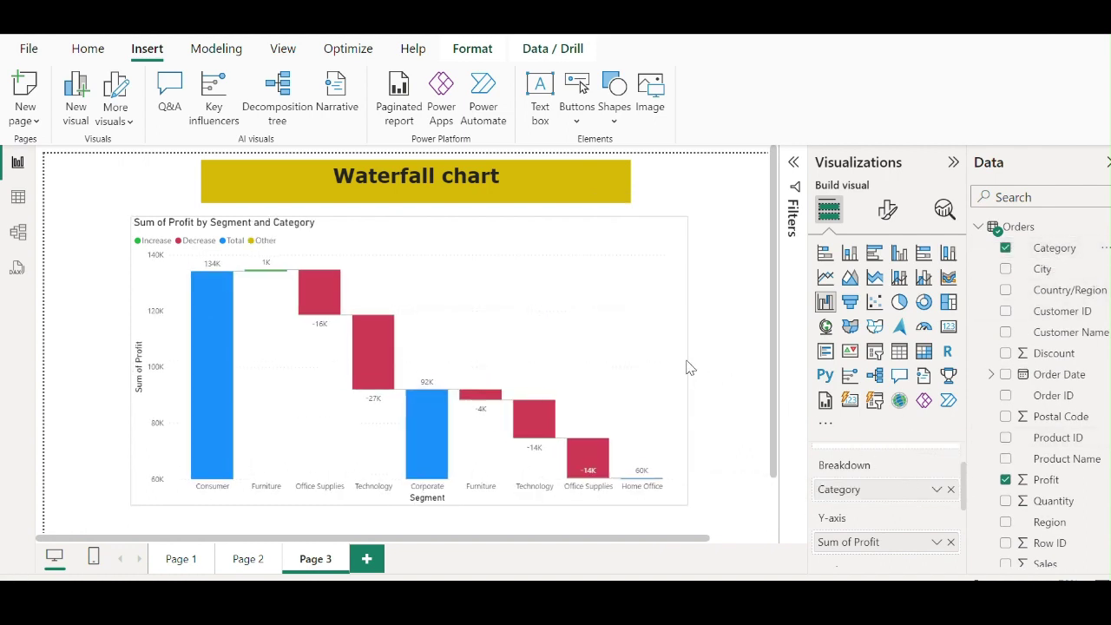
left_click(412, 212)
left_click_drag(412, 244, 414, 229)
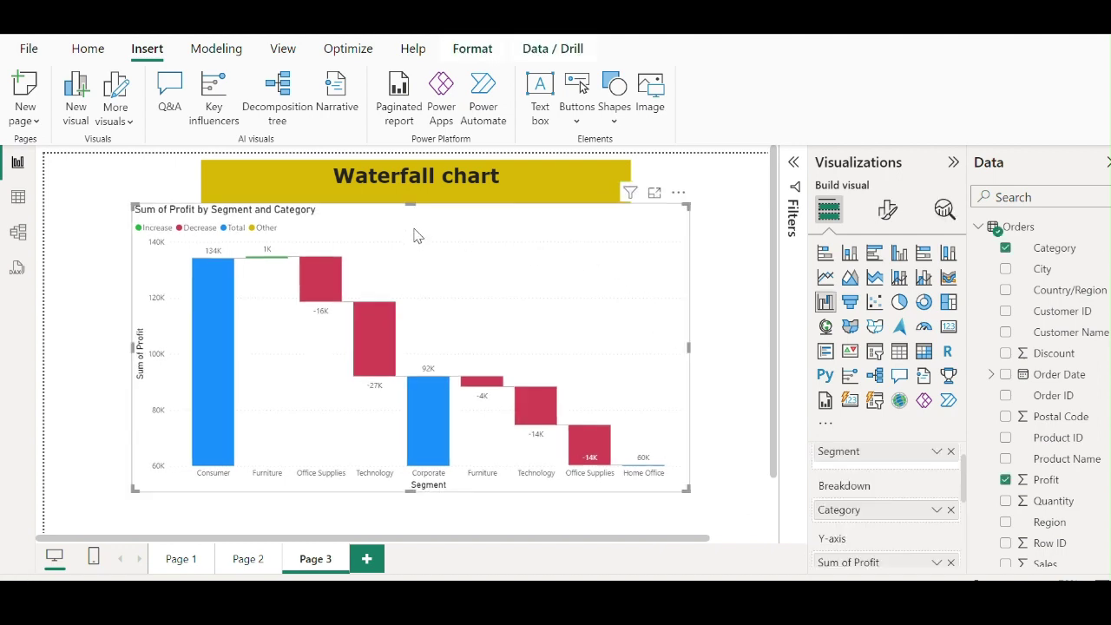
left_click_drag(412, 490, 412, 525)
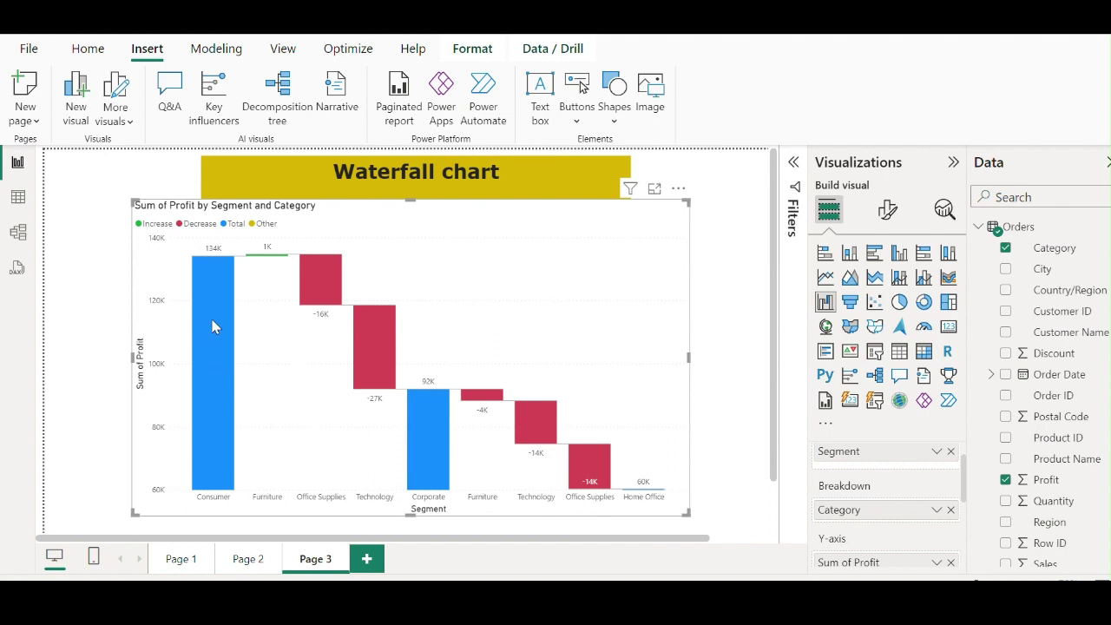
- Remove the Category field from the waterfall chart's Breakdown
mouse_move(215, 328)
scroll(899, 535, "down", 3)
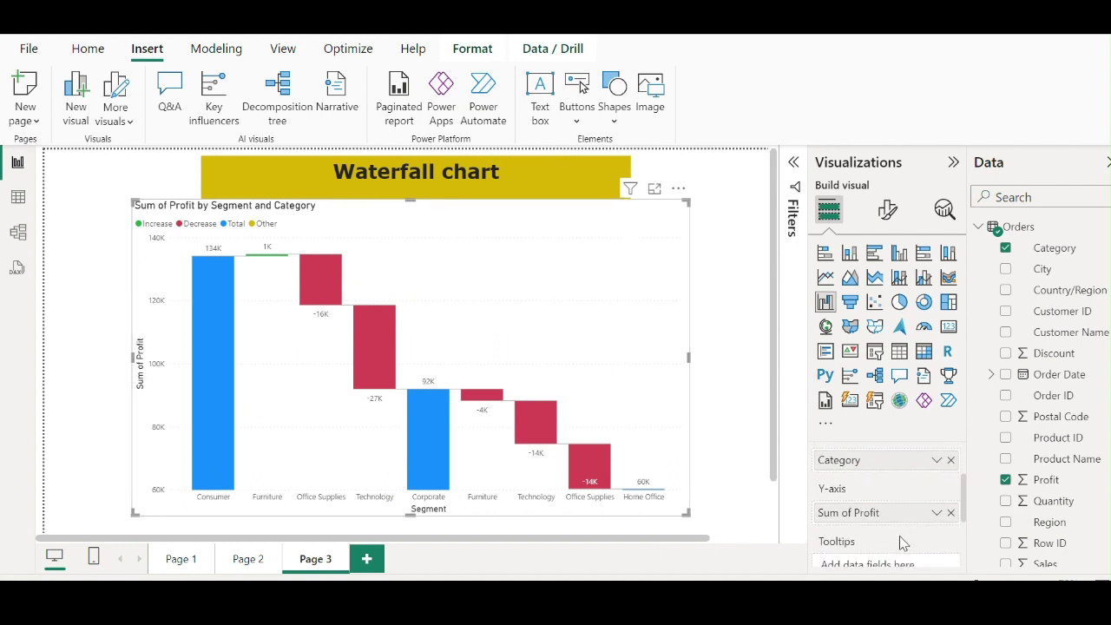
scroll(874, 518, "up", 3)
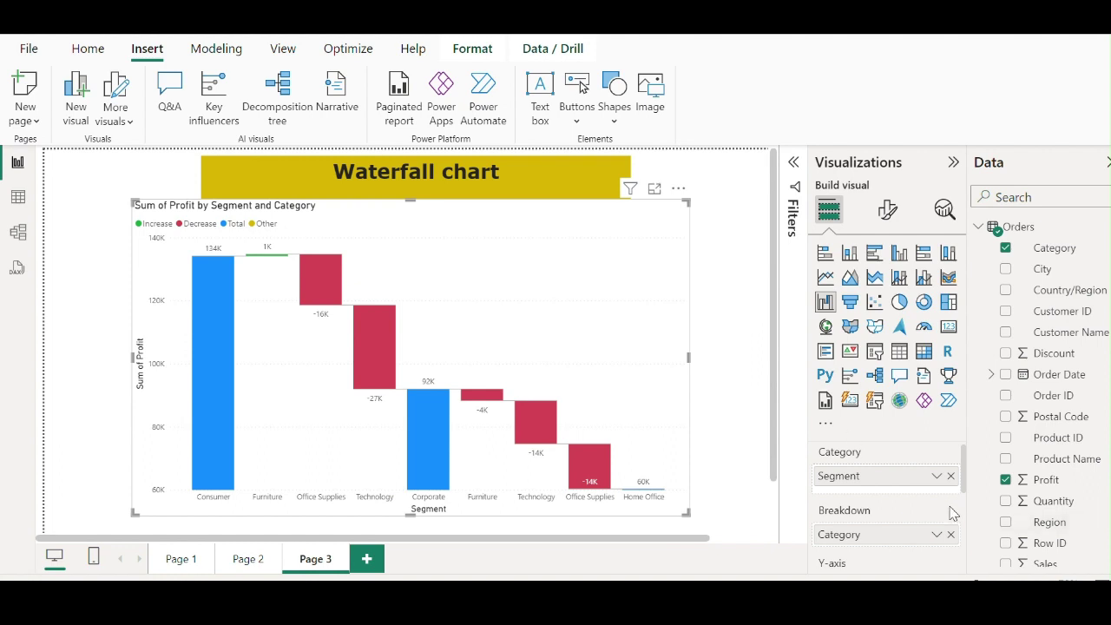
left_click(951, 535)
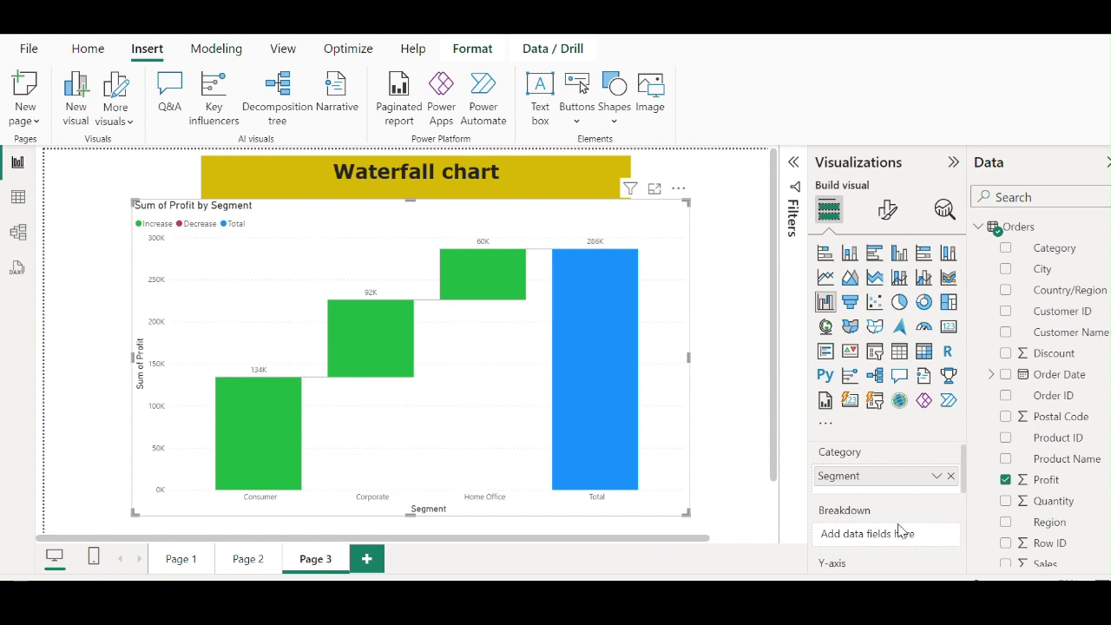
- Review the waterfall chart's Category, Breakdown, Y-axis and Tooltips field assignments
scroll(903, 531, "down", 2)
scroll(868, 524, "down", 1)
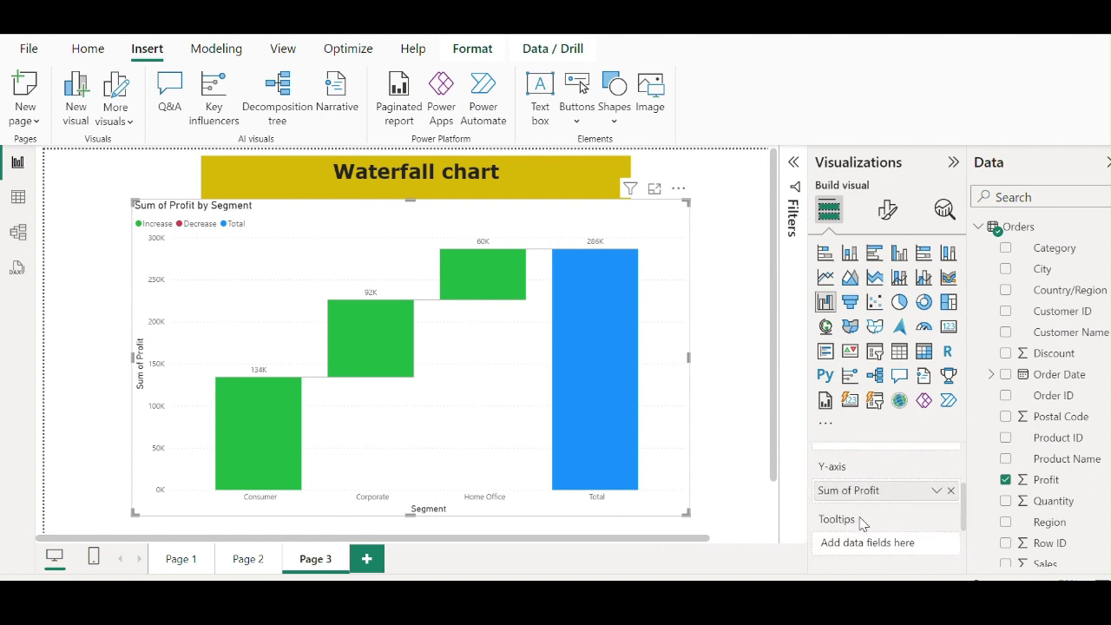
scroll(864, 523, "down", 1)
scroll(862, 523, "up", 1)
scroll(862, 523, "up", 2)
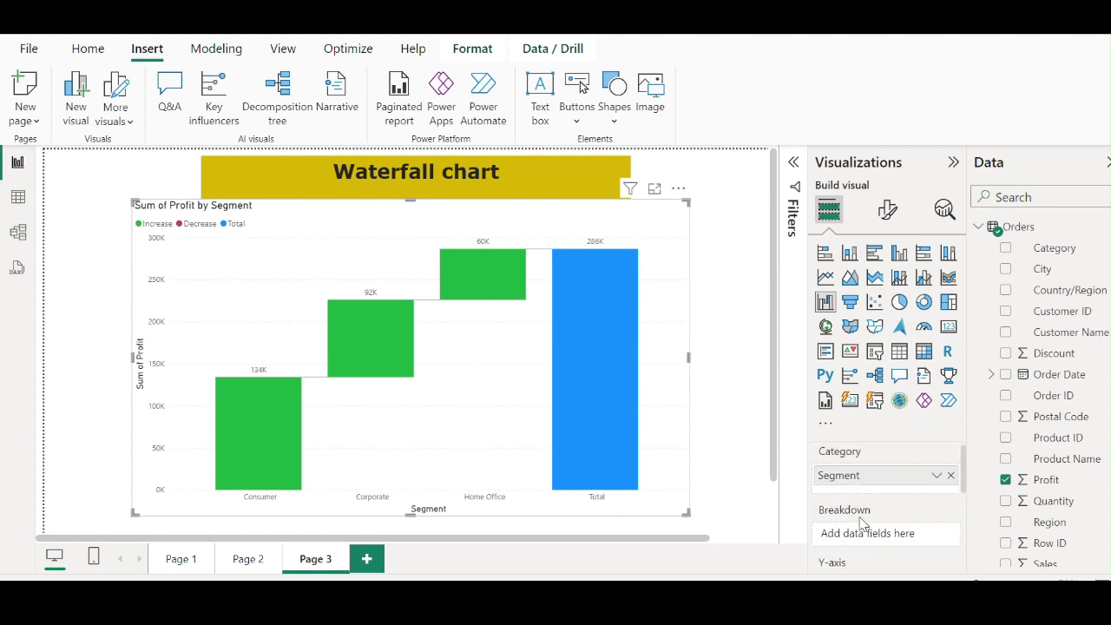
scroll(862, 523, "down", 3)
scroll(862, 524, "down", 1)
scroll(862, 523, "up", 3)
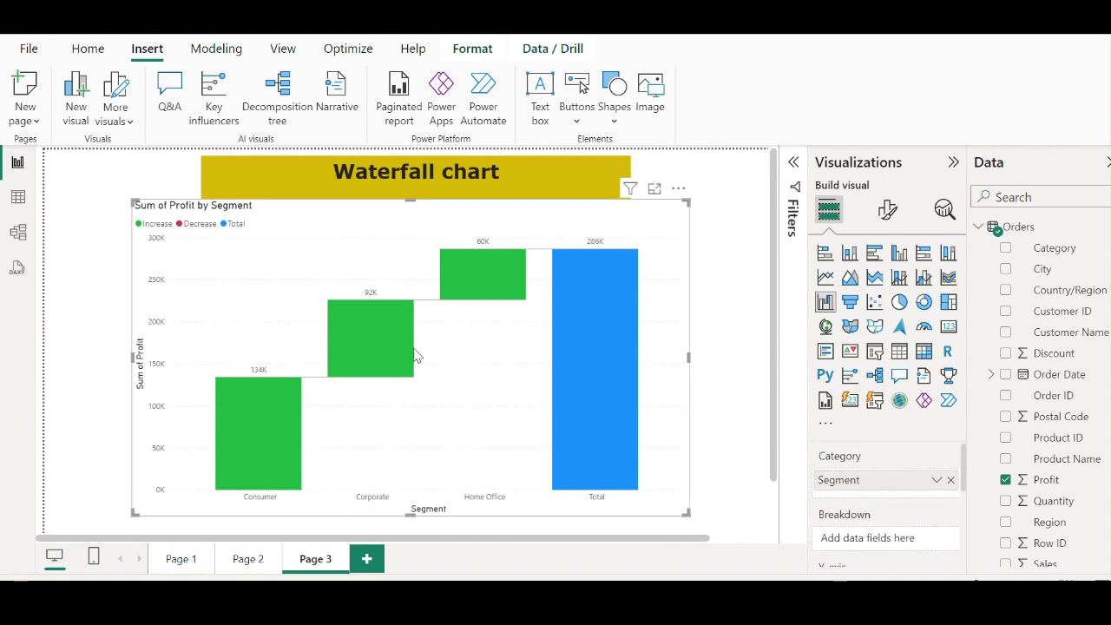
- Shift the waterfall chart slightly down and to the right on the page and deselect it
mouse_move(616, 414)
left_click_drag(534, 226, 536, 230)
left_click(737, 382)
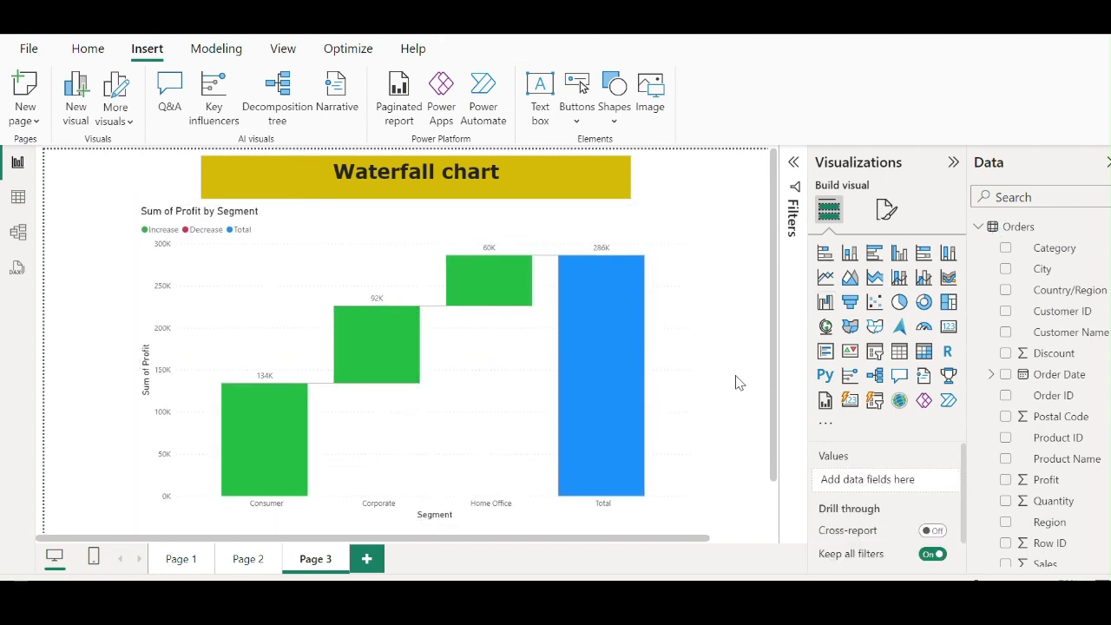
- Assign the Quantity field to the Breakdown of the waterfall chart of profit by segment
left_click(677, 242)
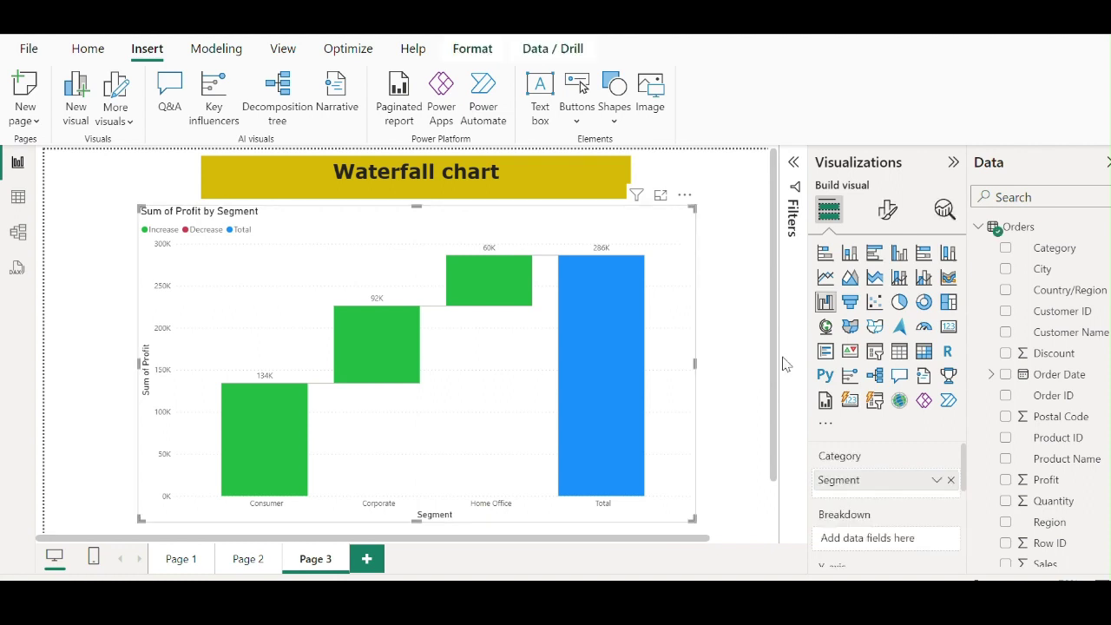
left_click(1005, 479)
scroll(855, 519, "down", 3)
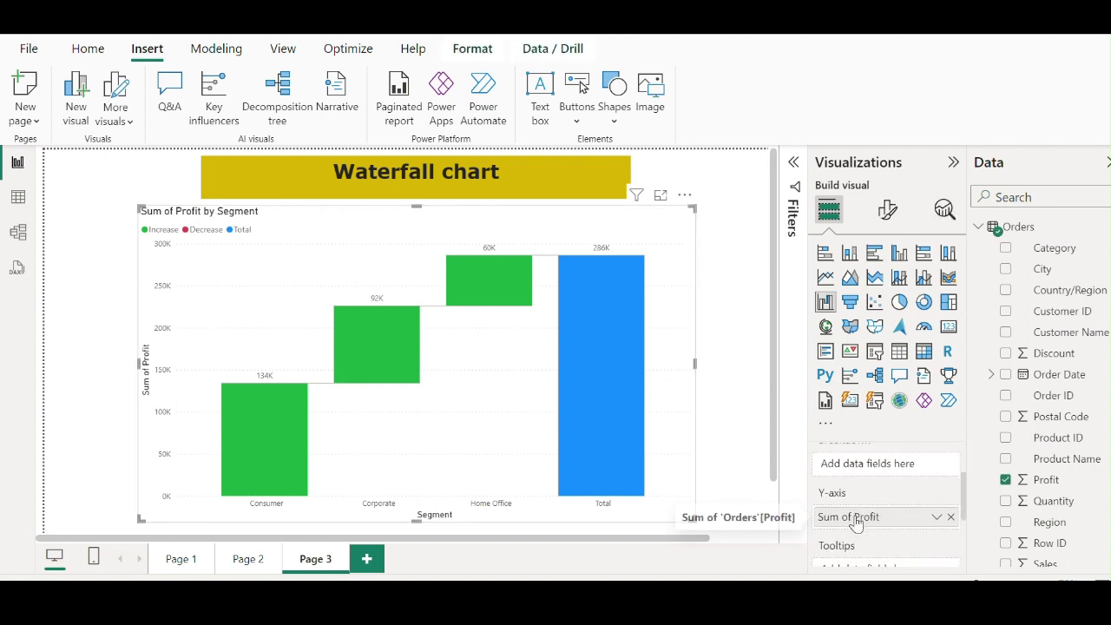
scroll(855, 519, "down", 1)
scroll(856, 521, "down", 1)
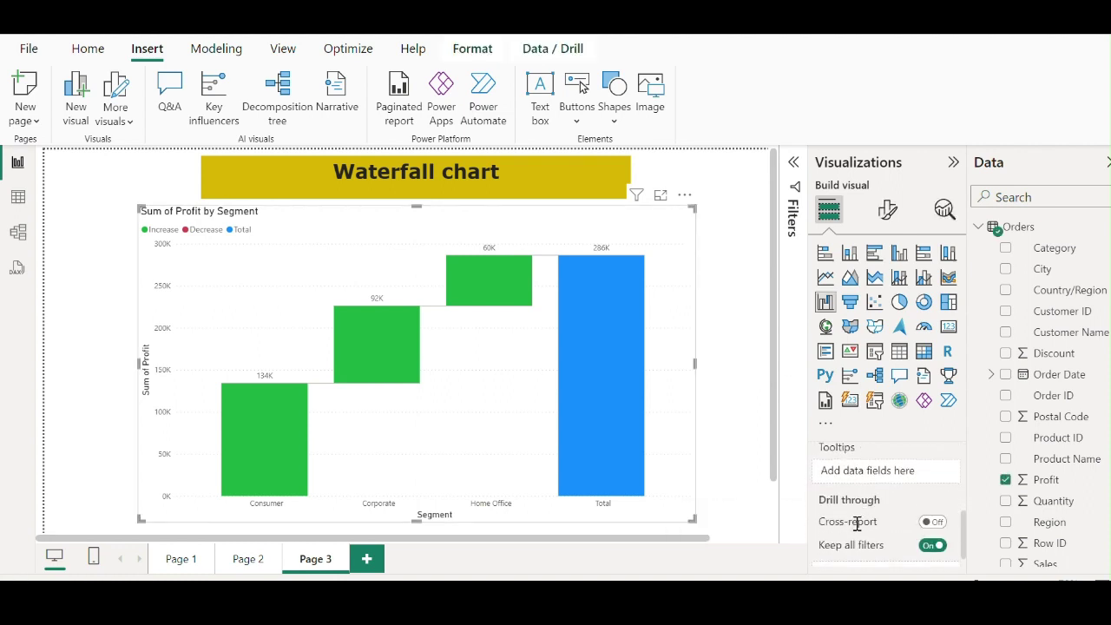
scroll(857, 522, "up", 3)
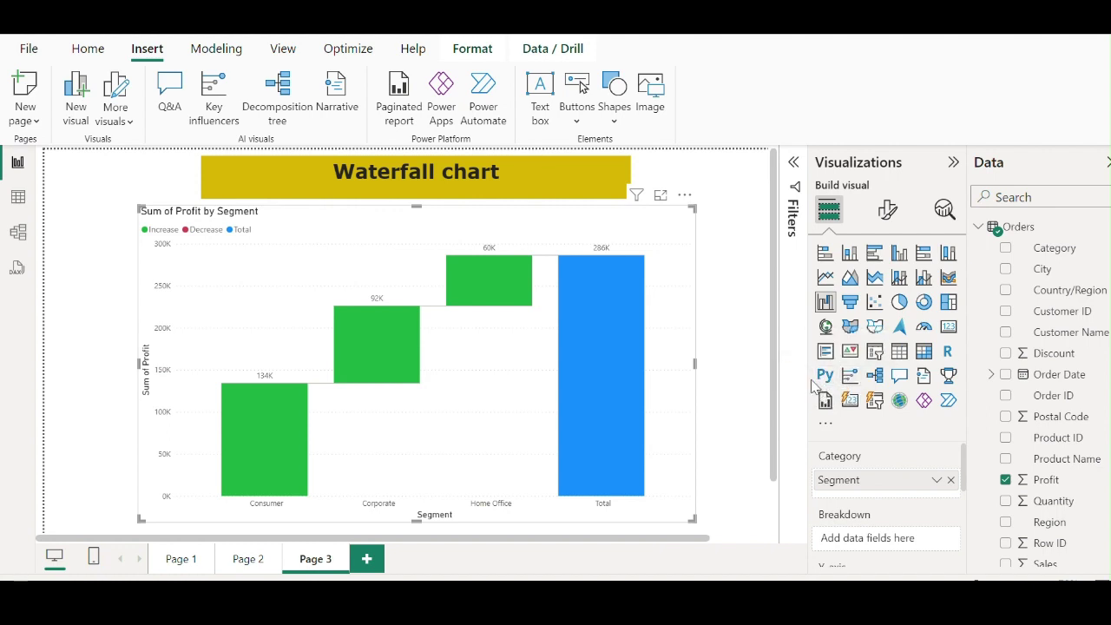
scroll(902, 519, "down", 1)
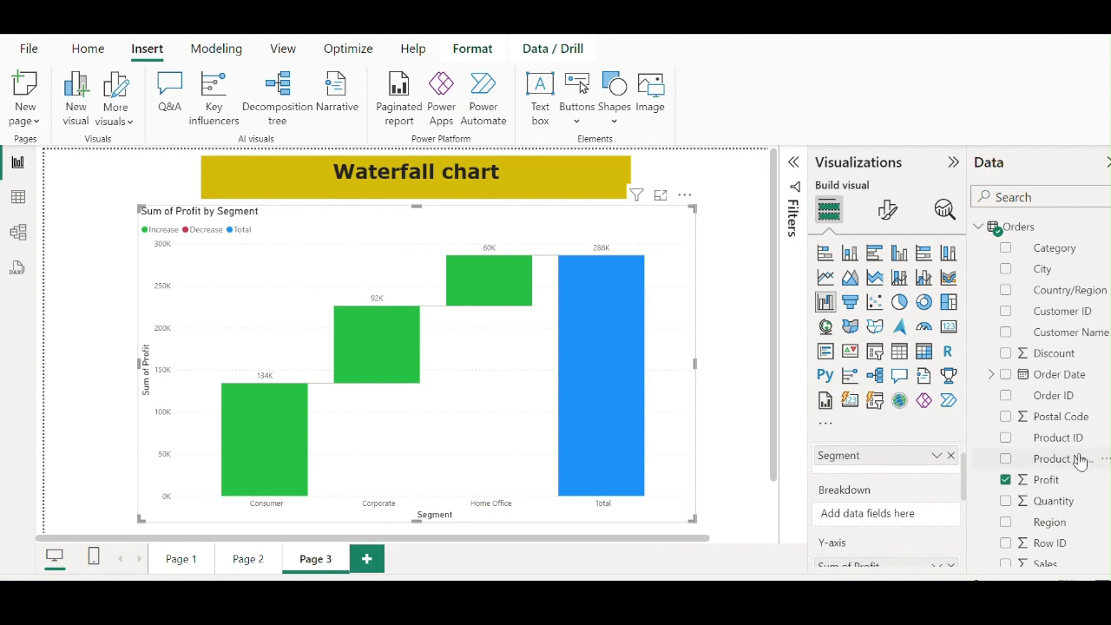
scroll(1075, 458, "down", 2)
left_click_drag(1057, 441, 913, 517)
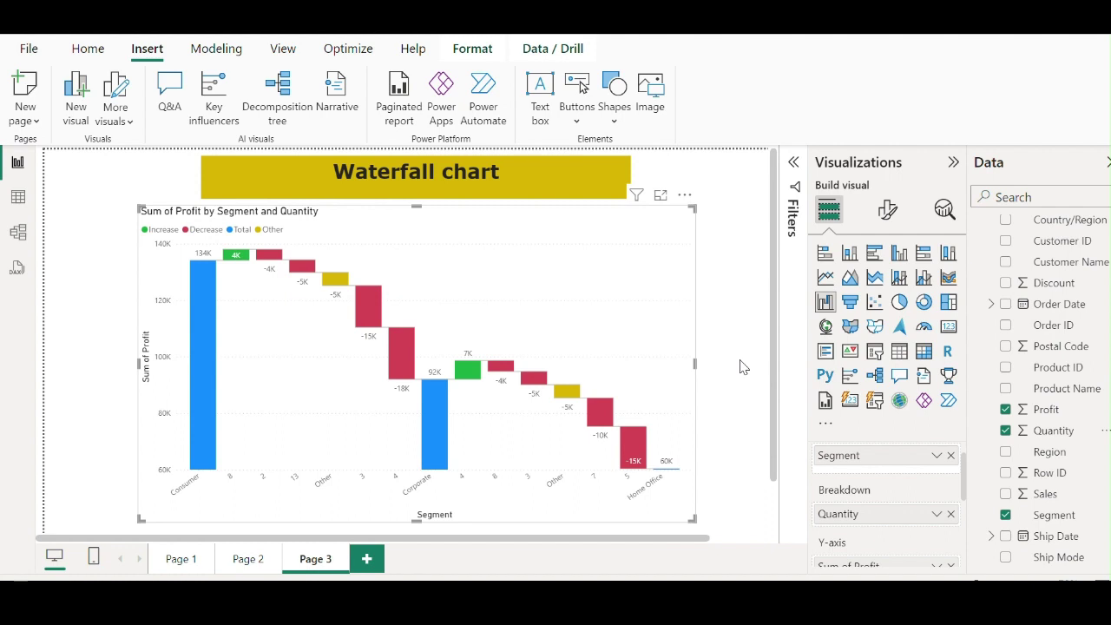
- Remove the Quantity field from the waterfall chart's Breakdown
scroll(877, 495, "down", 1)
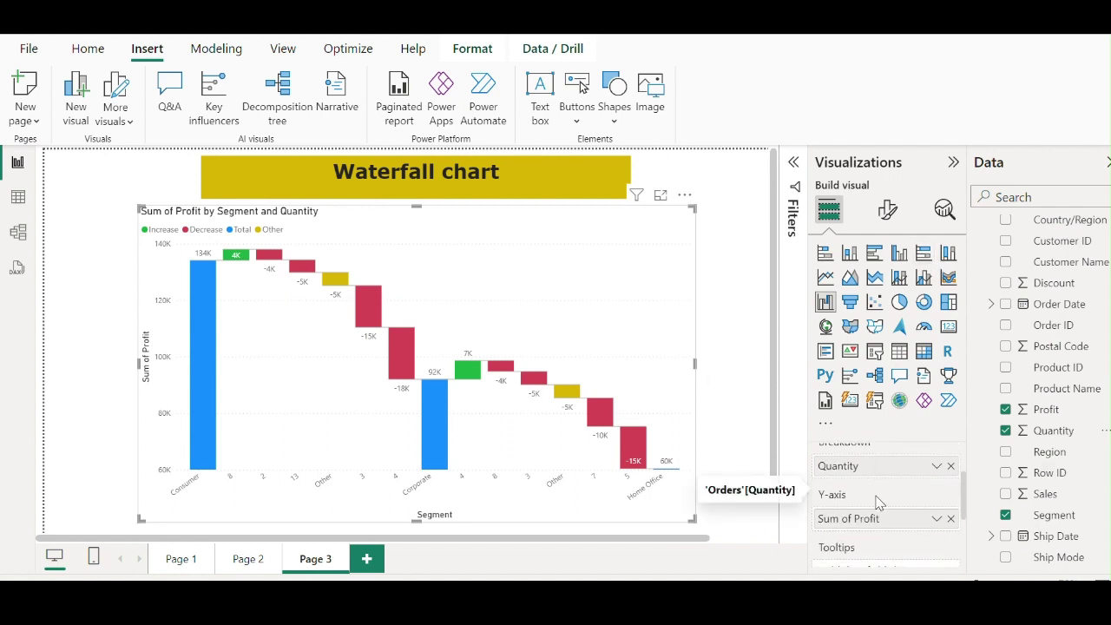
scroll(877, 512, "up", 1)
scroll(874, 530, "up", 1)
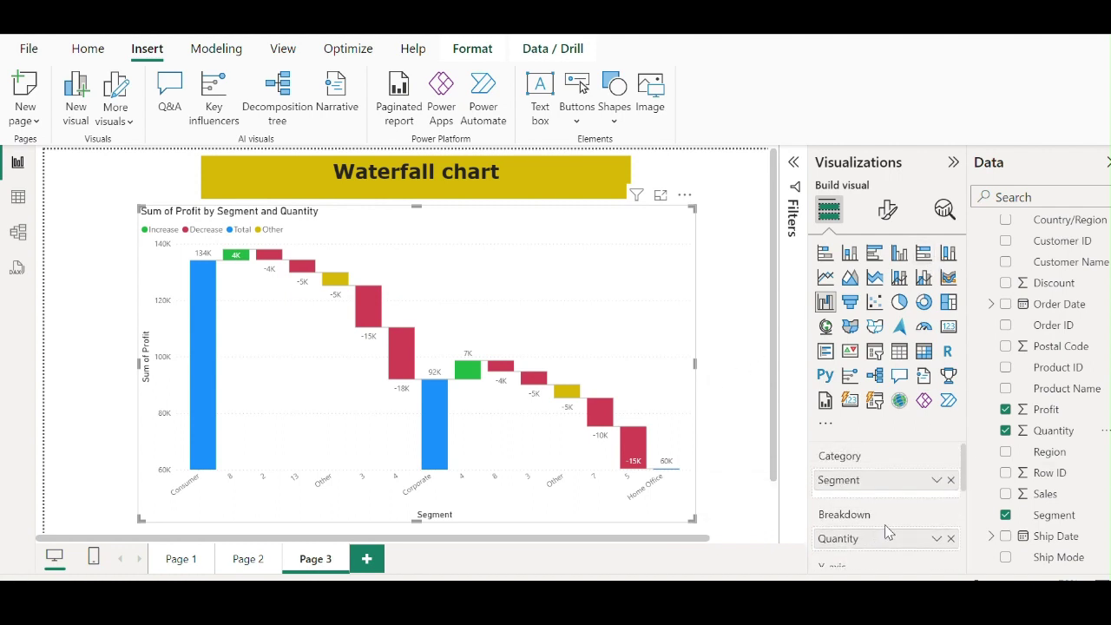
left_click(950, 538)
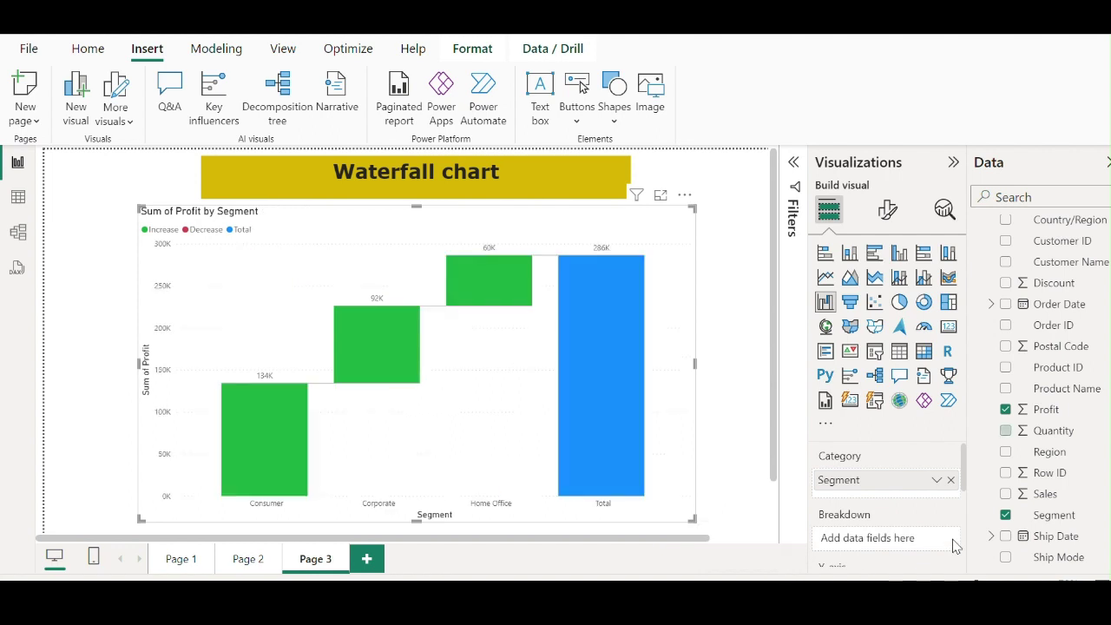
- Add a new report page after the waterfall chart page and paste the copied title text box onto it
left_click(732, 317)
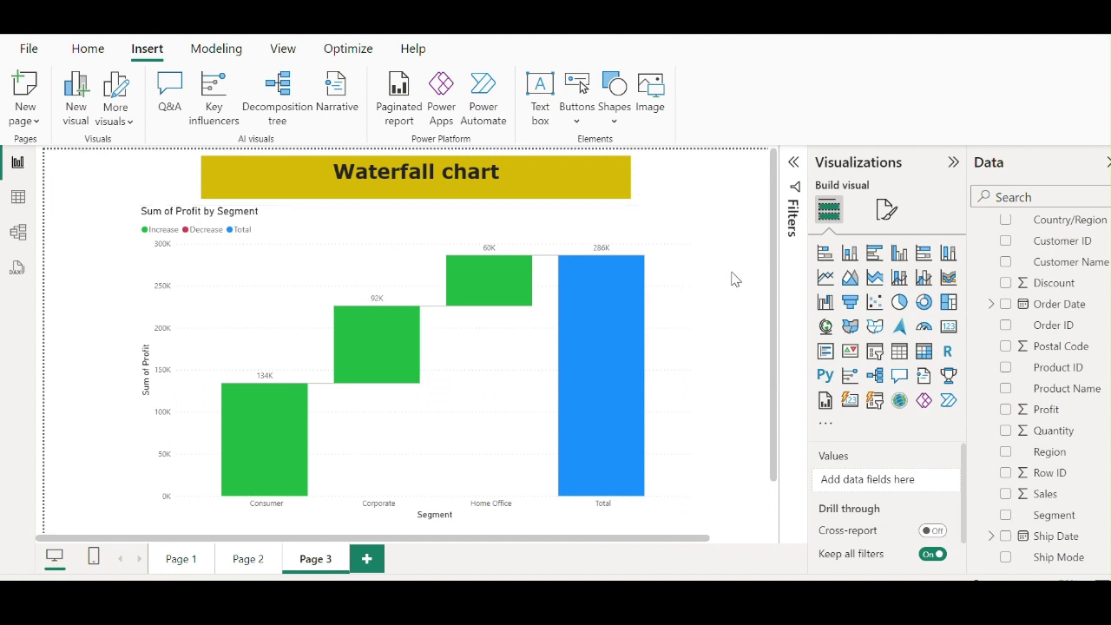
left_click(366, 561)
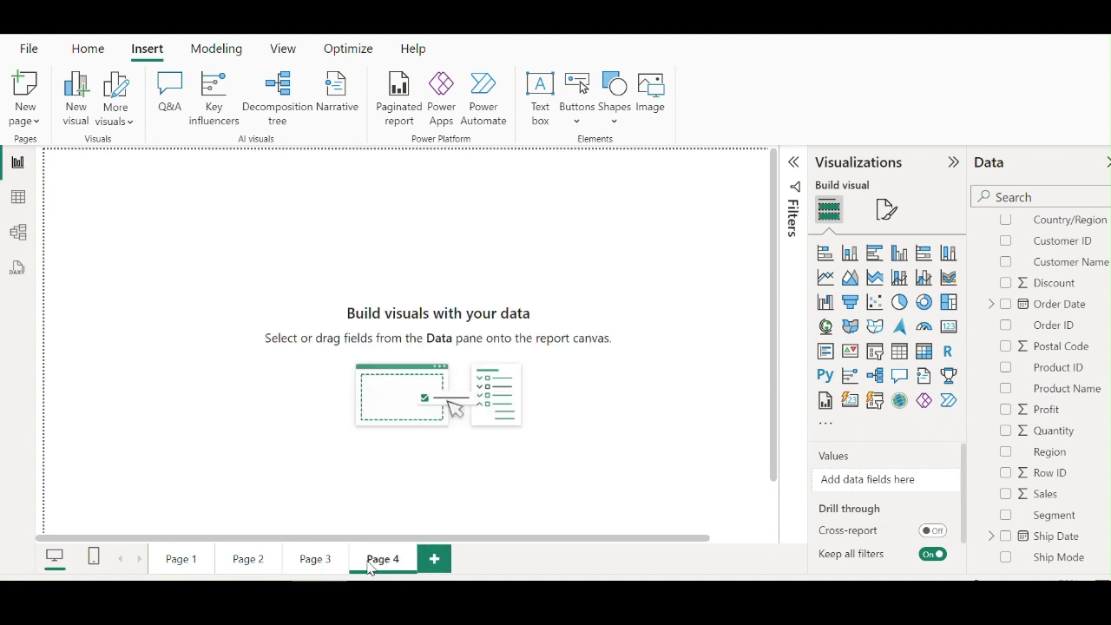
key("ctrl+v")
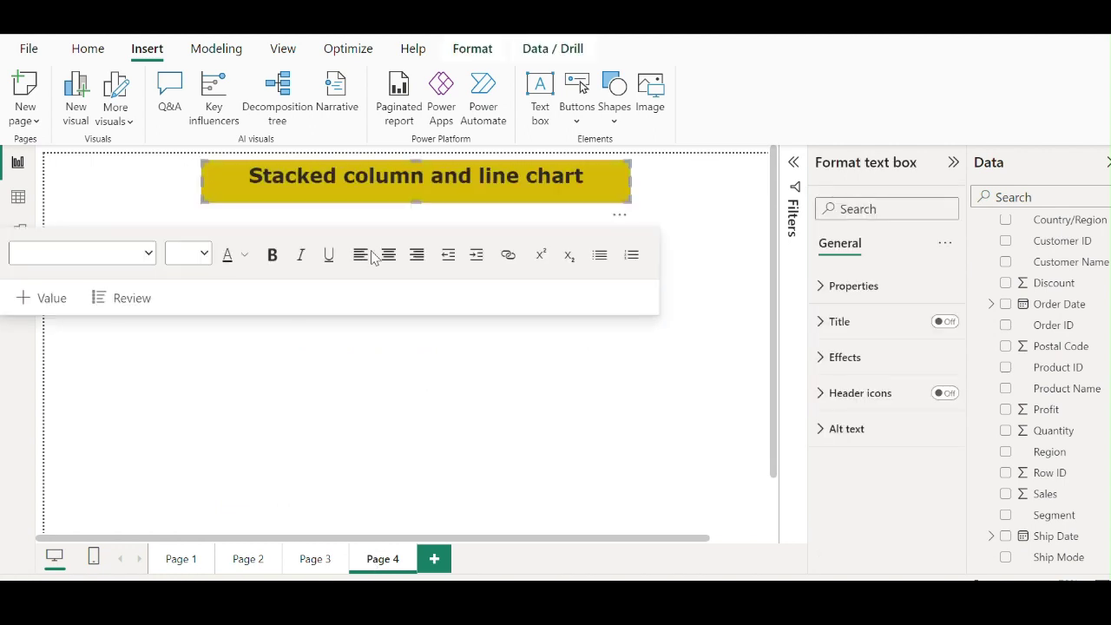
- Change the pasted text box's title to "Funnel chart" and deselect it
left_click(389, 179)
left_click_drag(519, 178, 246, 176)
key("BackSpace")
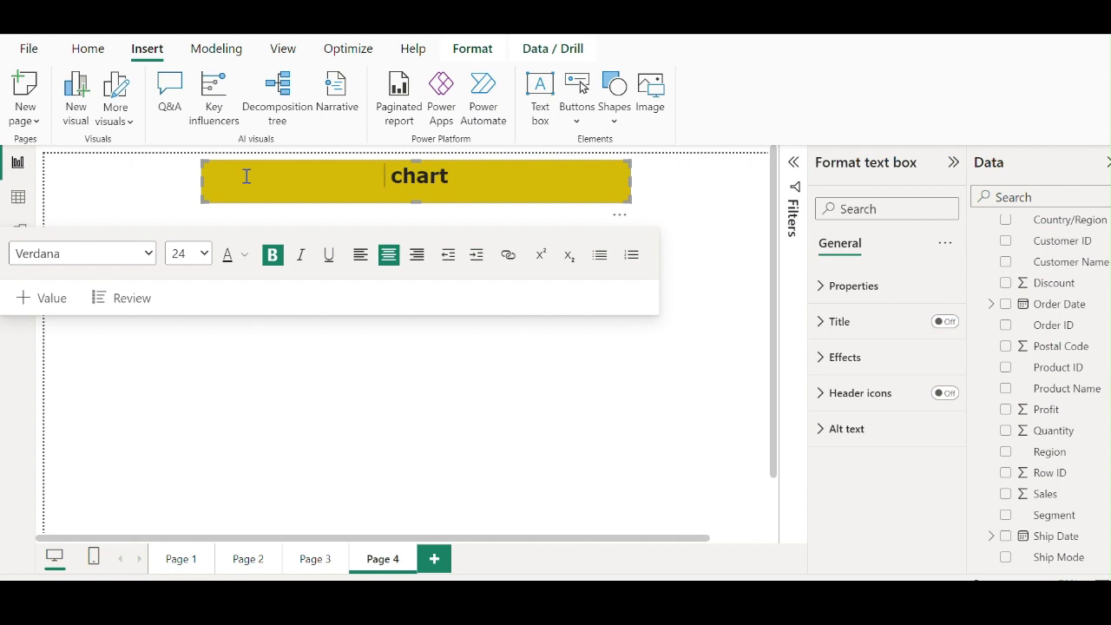
type("Funner")
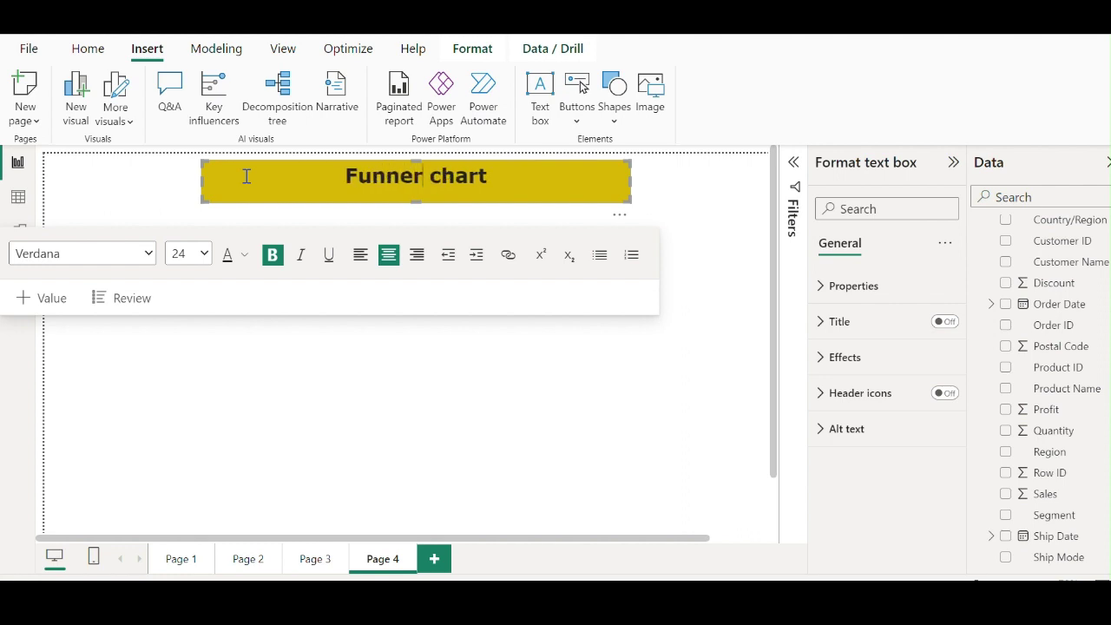
key("BackSpace")
type("l")
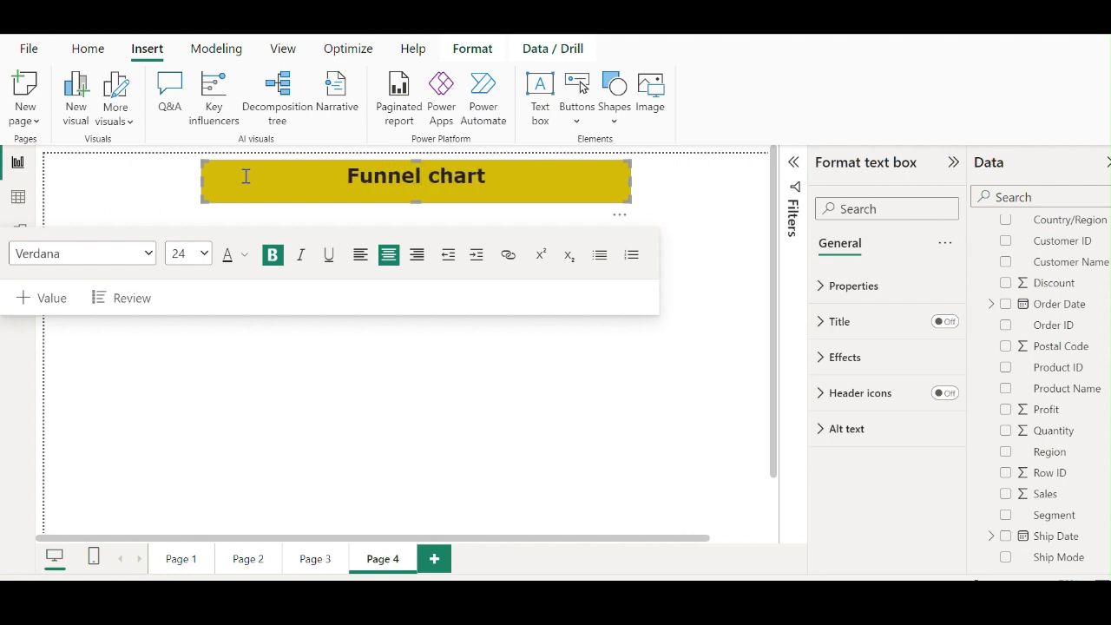
left_click(684, 210)
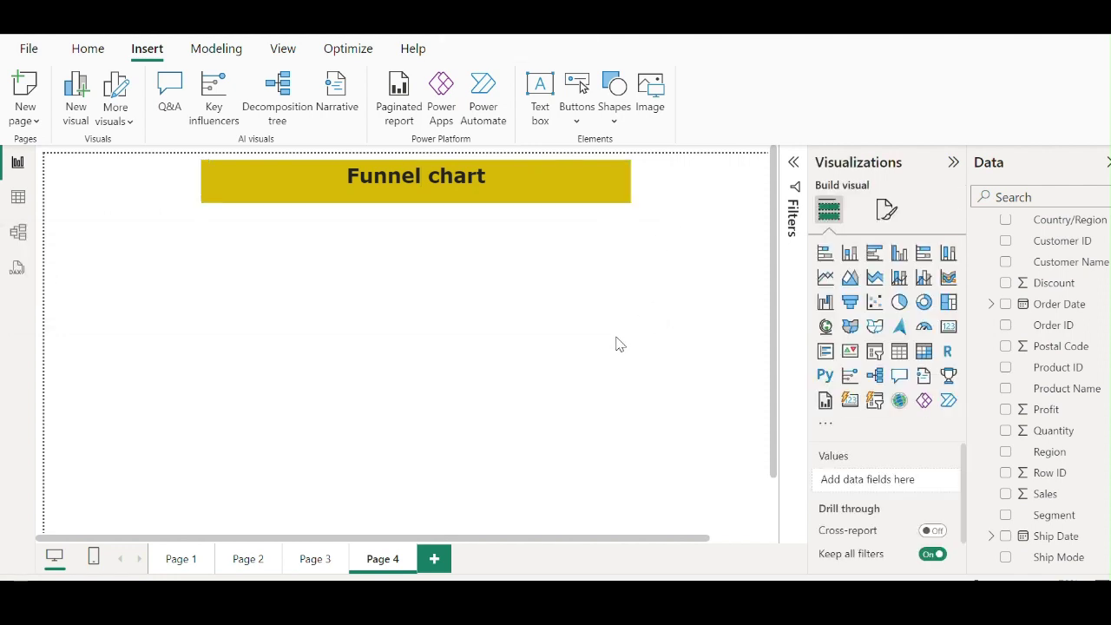
- Insert a funnel chart and enlarge it beneath the page title
left_click_drag(622, 542, 595, 540)
left_click_drag(484, 542, 564, 545)
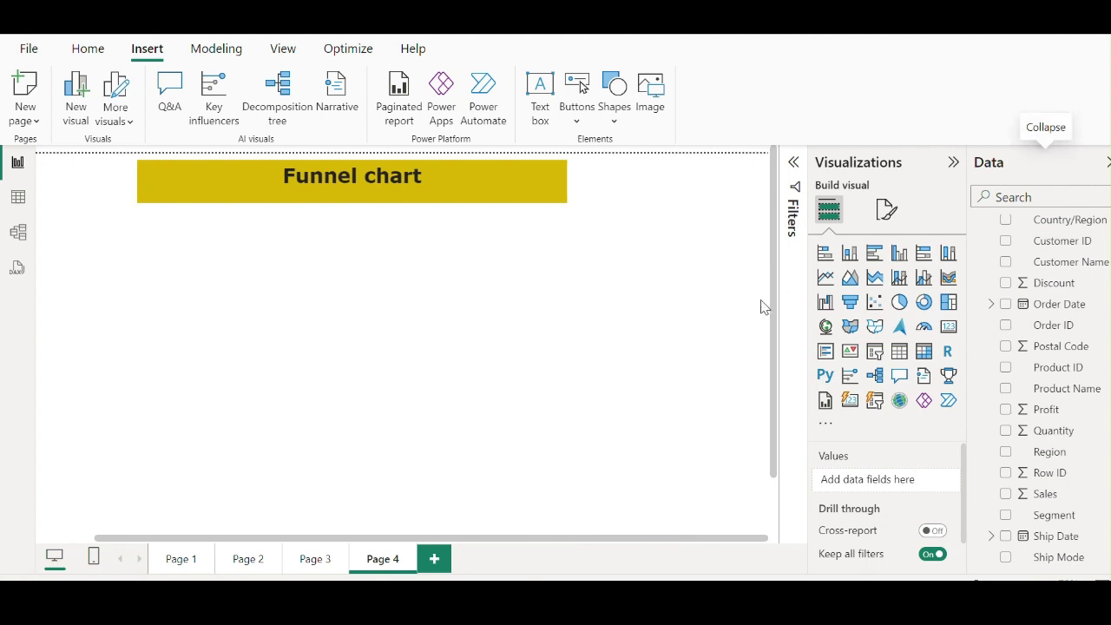
left_click(850, 308)
left_click_drag(180, 382, 546, 354)
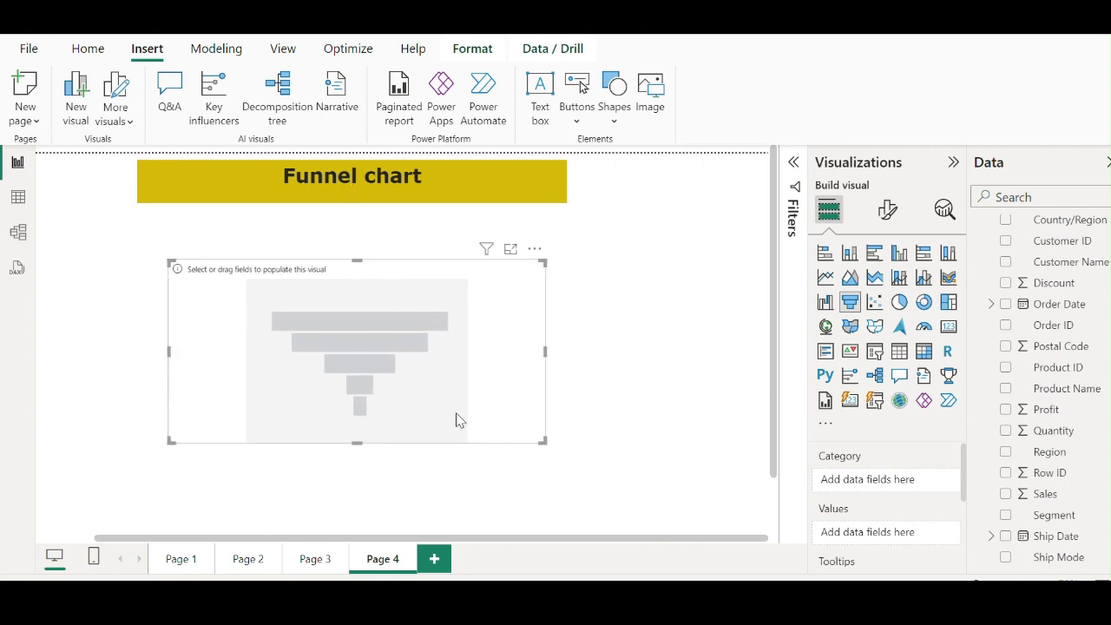
left_click_drag(356, 447, 356, 508)
left_click_drag(356, 405, 374, 320)
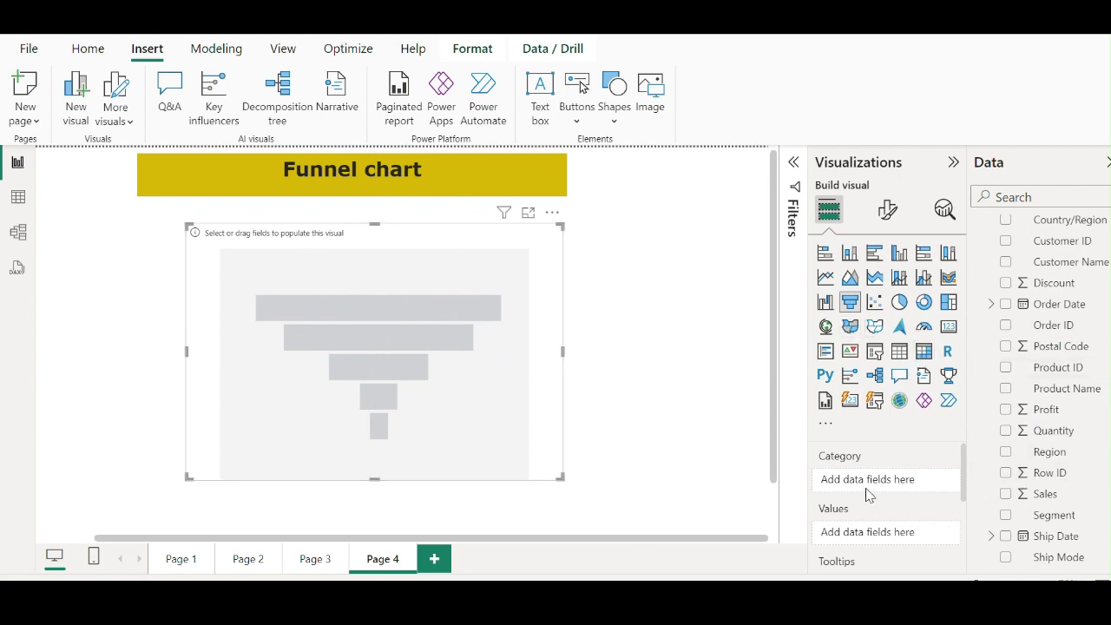
- Examine the empty funnel chart's Category, Values and Tooltips field wells
scroll(856, 512, "down", 2)
scroll(866, 539, "up", 2)
scroll(868, 494, "down", 2)
scroll(868, 503, "up", 2)
scroll(859, 525, "down", 3)
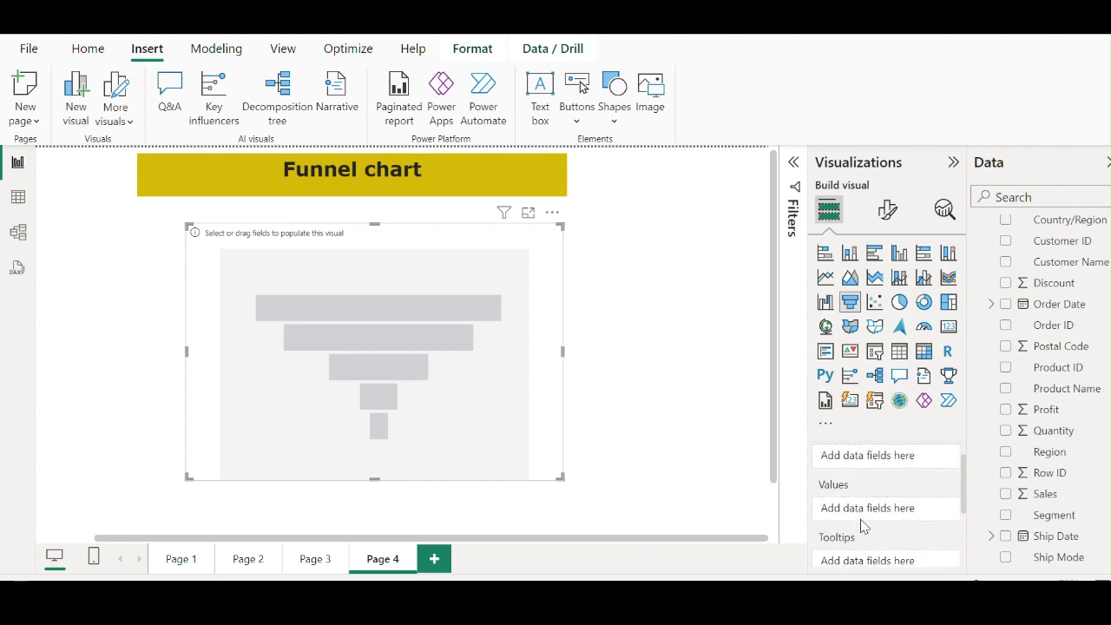
scroll(859, 519, "up", 3)
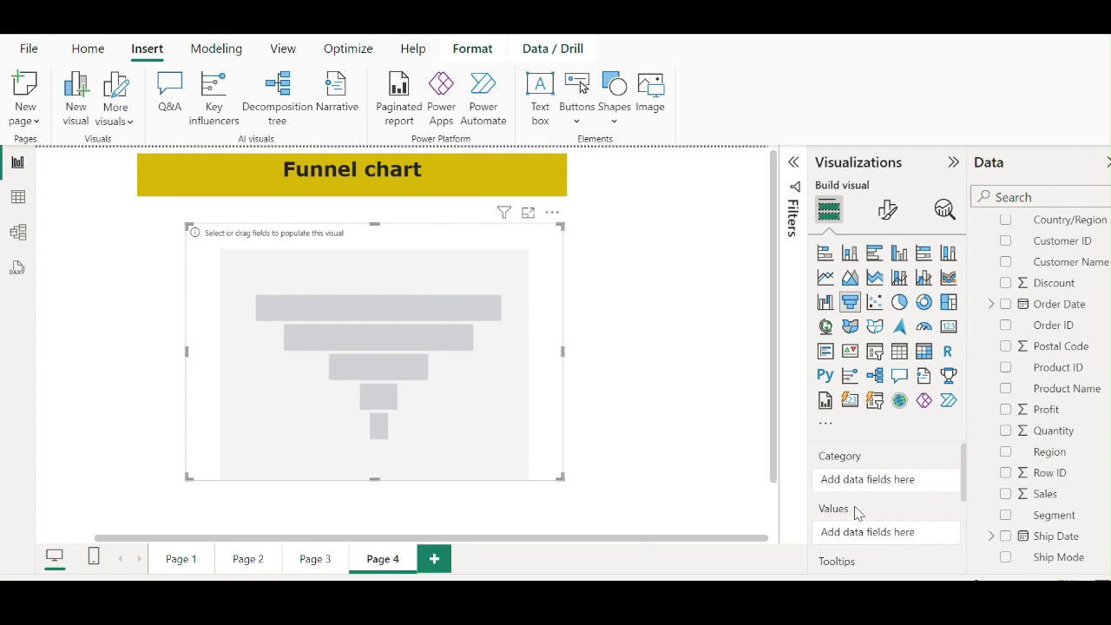
scroll(896, 522, "down", 2)
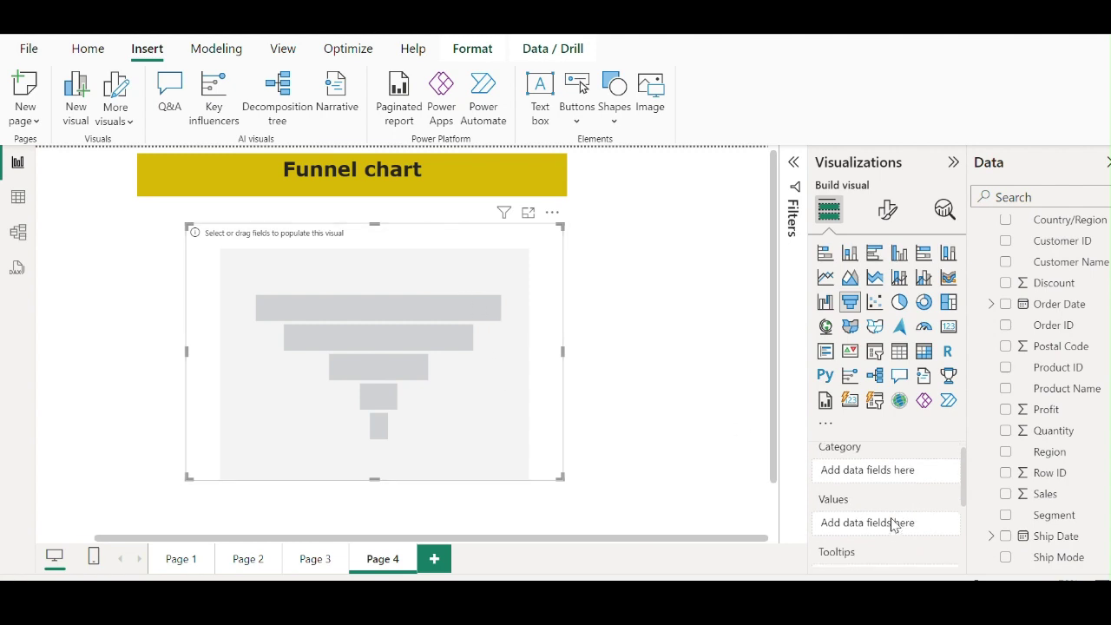
scroll(873, 517, "up", 2)
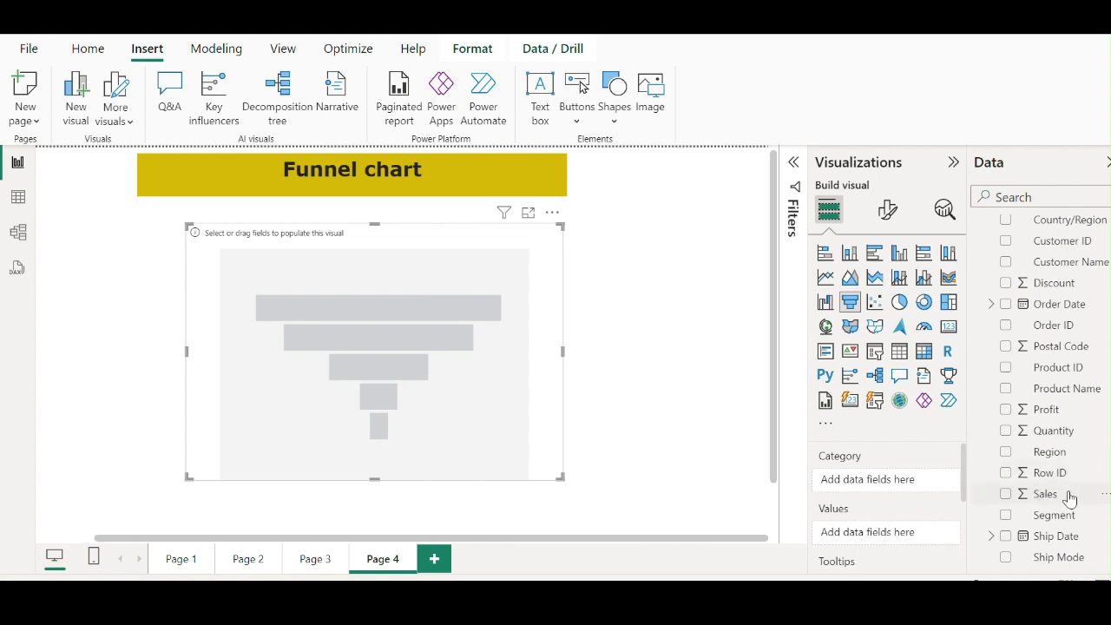
- Assign the Category field to the funnel chart's Category and the Profit field to its Values
scroll(1046, 351, "up", 1)
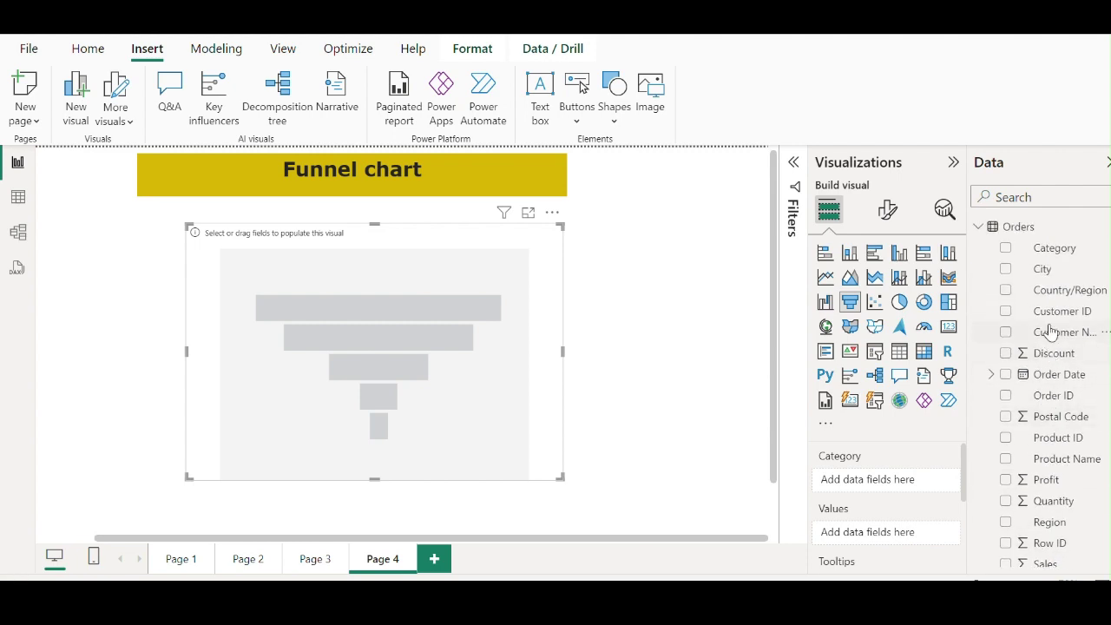
left_click_drag(1055, 248, 907, 483)
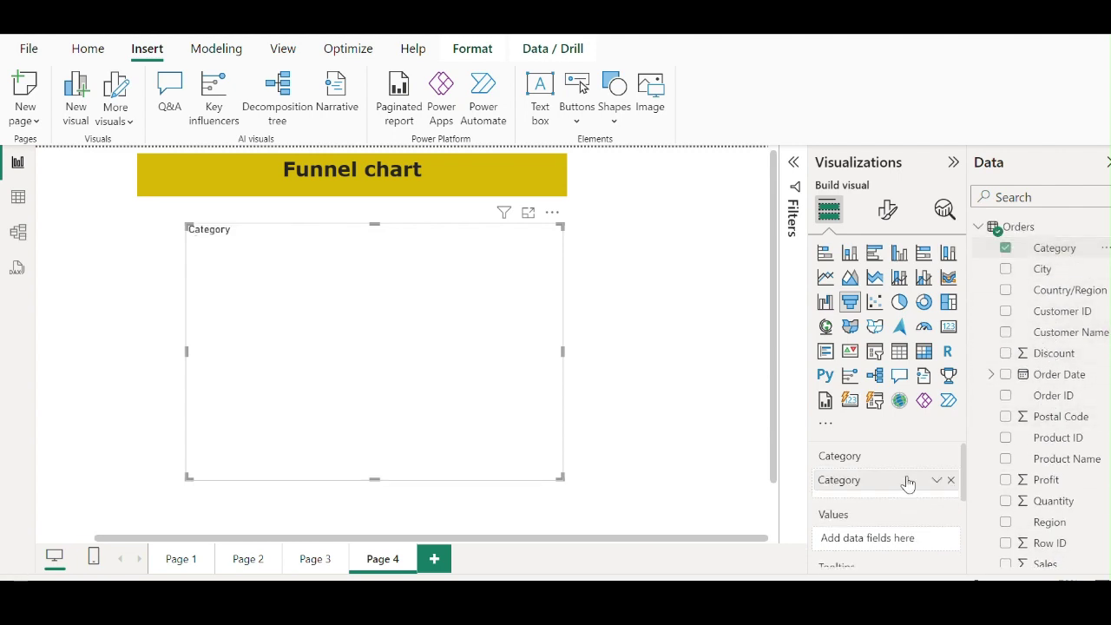
scroll(907, 460, "down", 1)
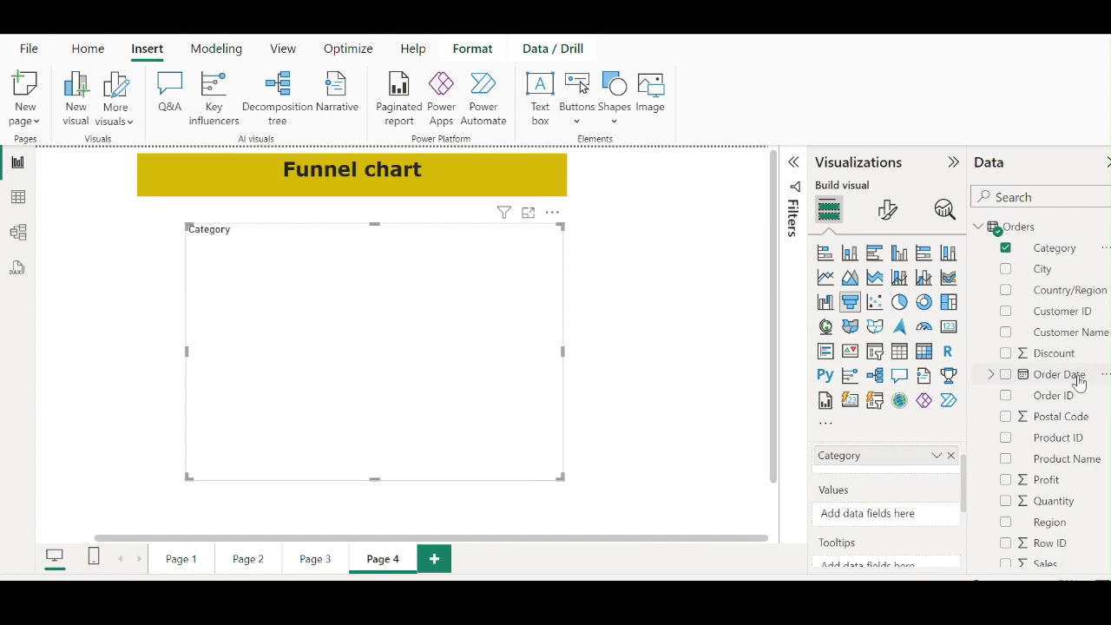
left_click_drag(1051, 483, 905, 513)
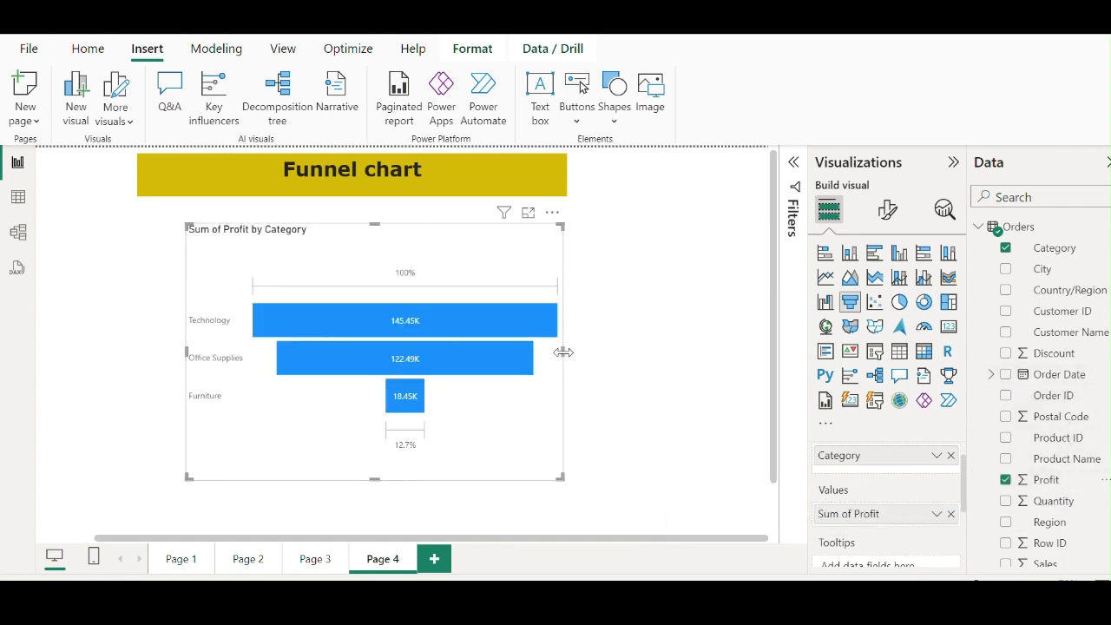
- Make the profit-by-category funnel chart wider and taller, and shift it up to just below the title
left_click_drag(563, 352, 614, 351)
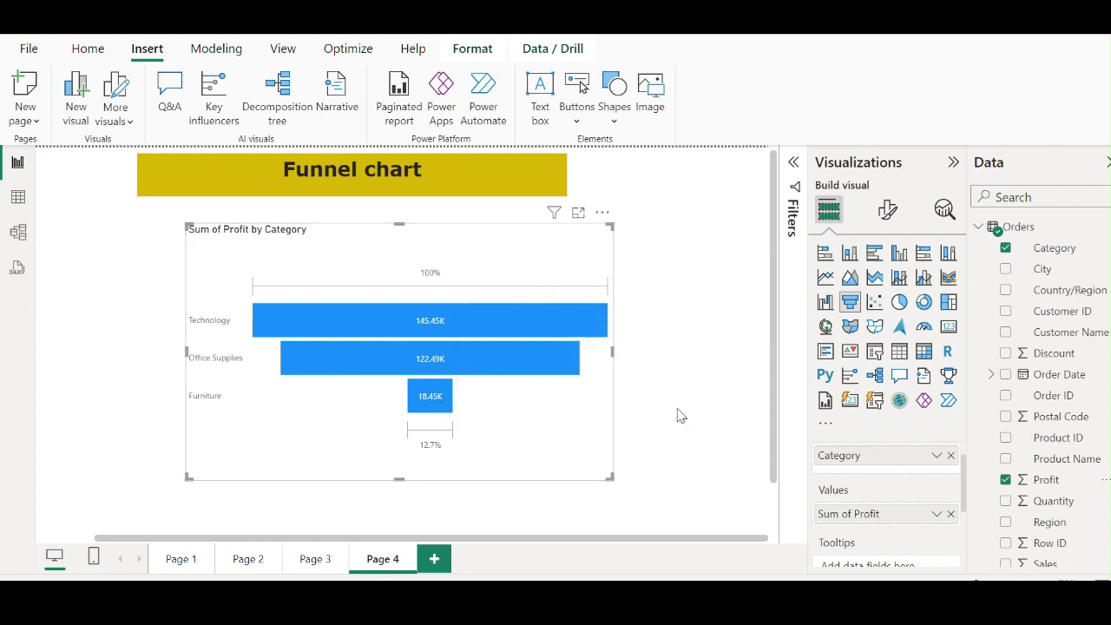
left_click_drag(399, 480, 396, 513)
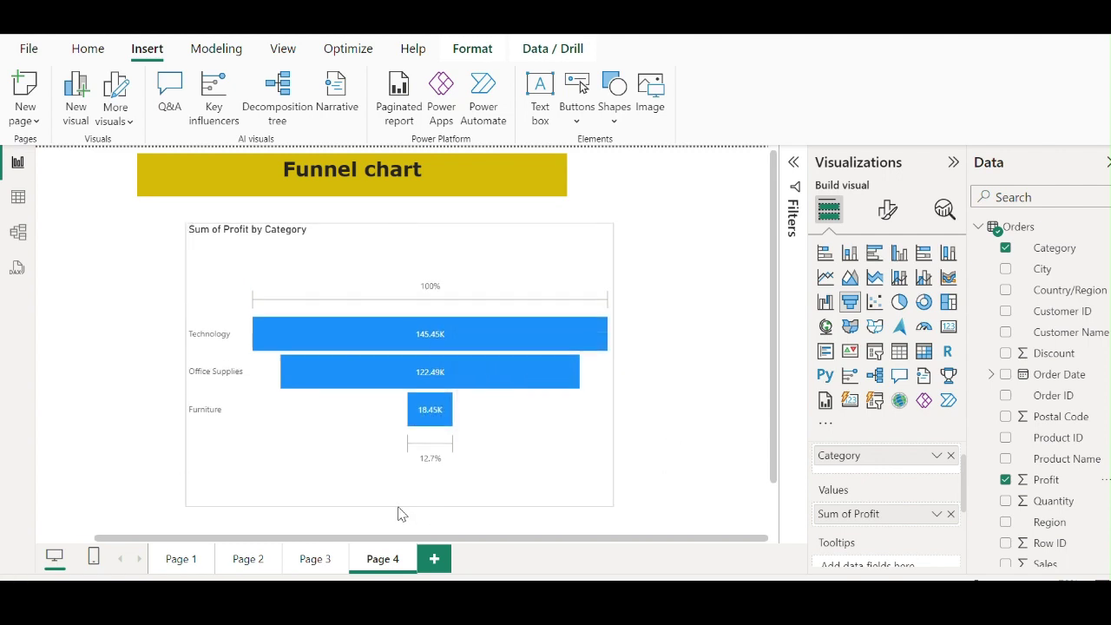
left_click_drag(471, 273, 432, 259)
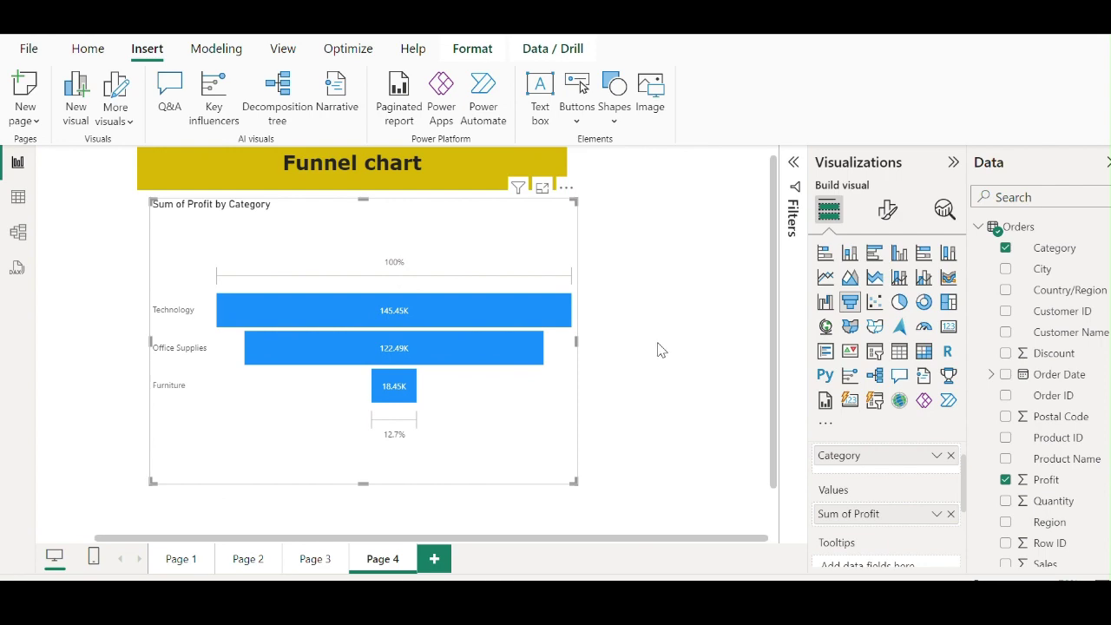
- Show the Orders table's data and start creating a new calculated table
left_click(978, 227)
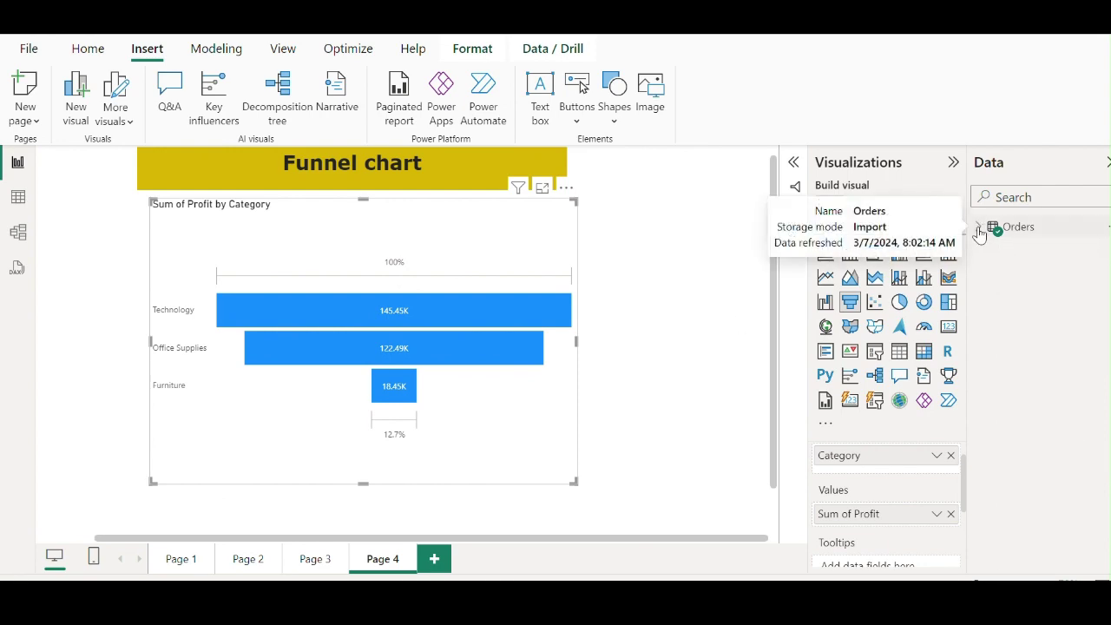
left_click(18, 198)
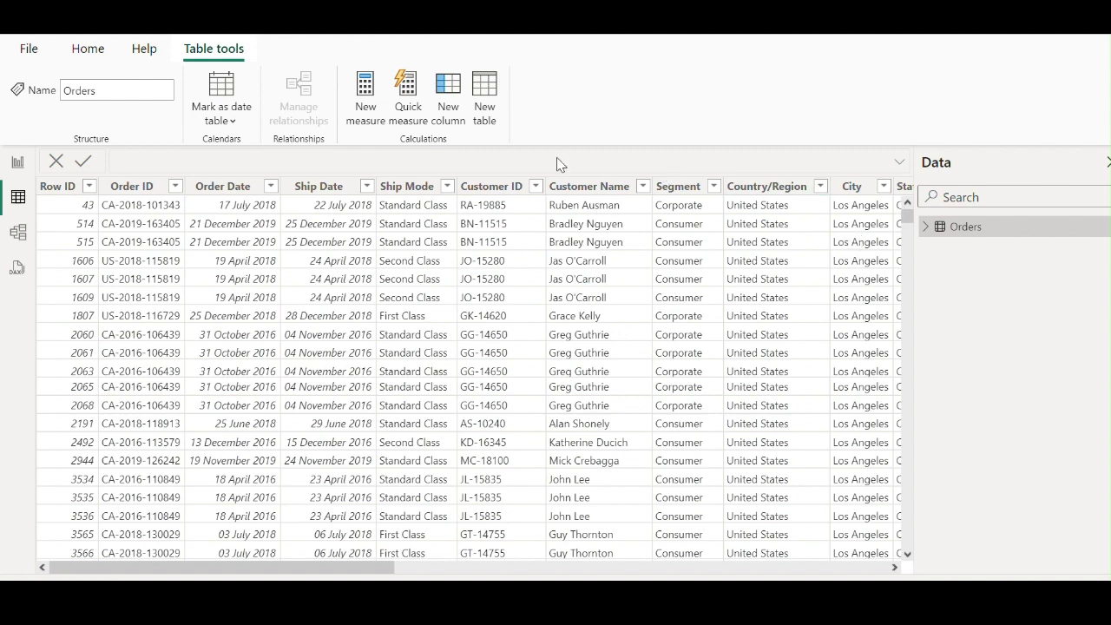
left_click(486, 97)
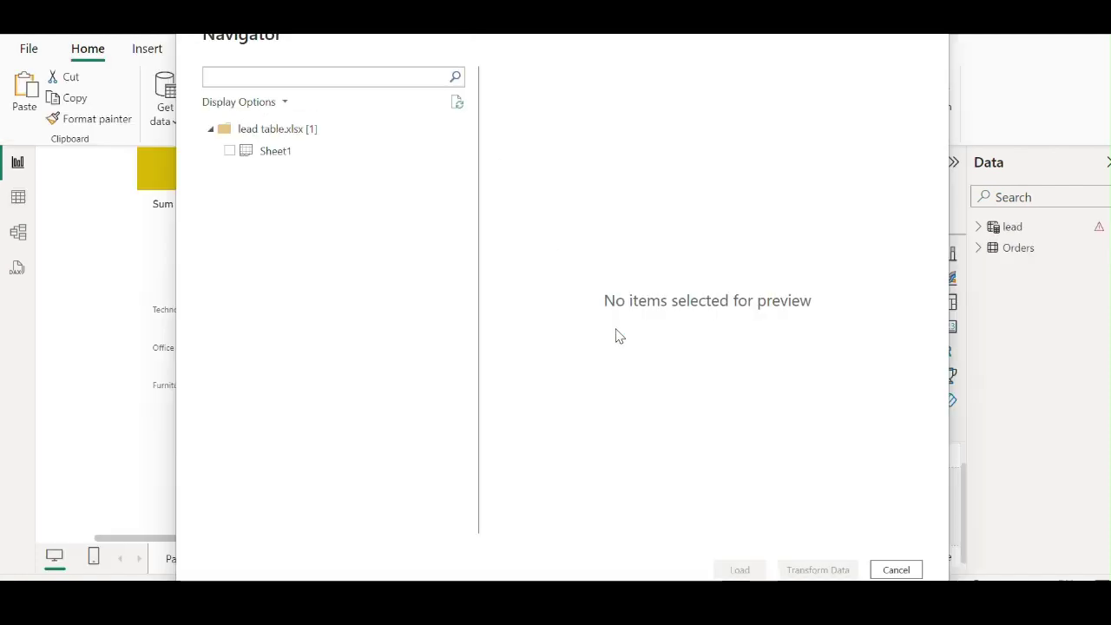
- Load Sheet1 from the workbook lead table.xlsx into the model
left_click(230, 151)
left_click(738, 572)
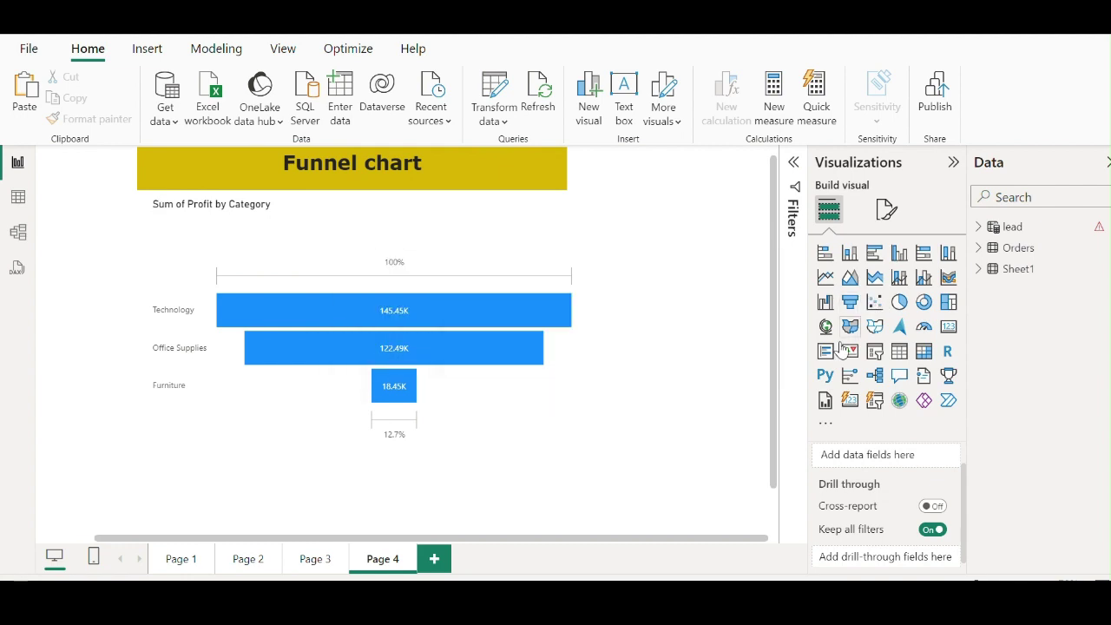
- Delete the Orders table from the model and confirm the deletion
right_click(1017, 250)
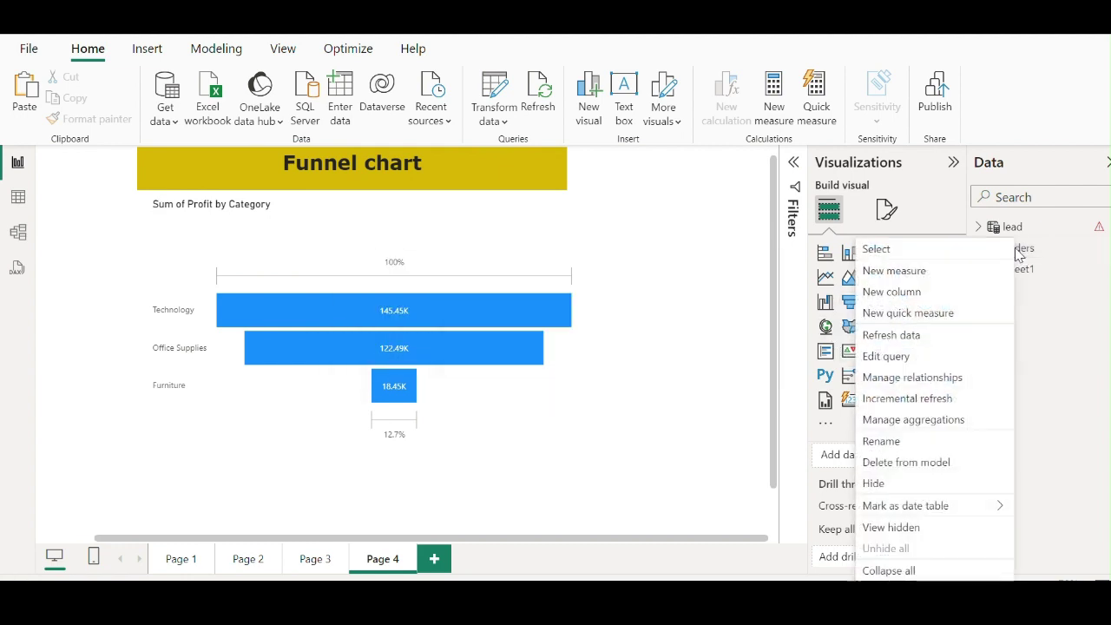
left_click(890, 464)
left_click(665, 343)
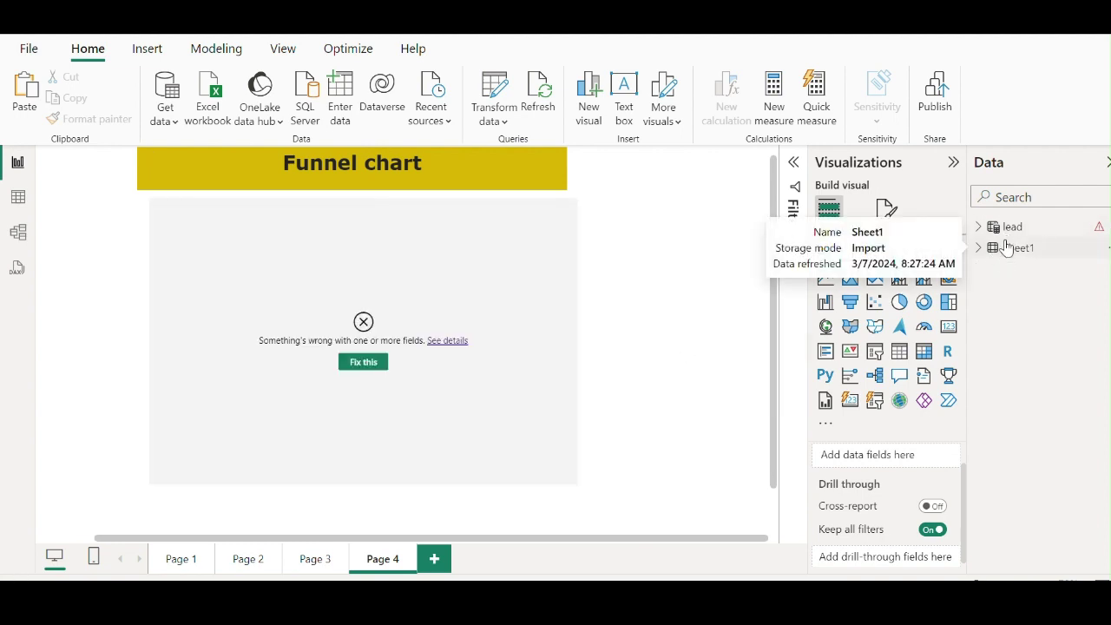
- Delete the lead table from the model and confirm the deletion
right_click(1006, 234)
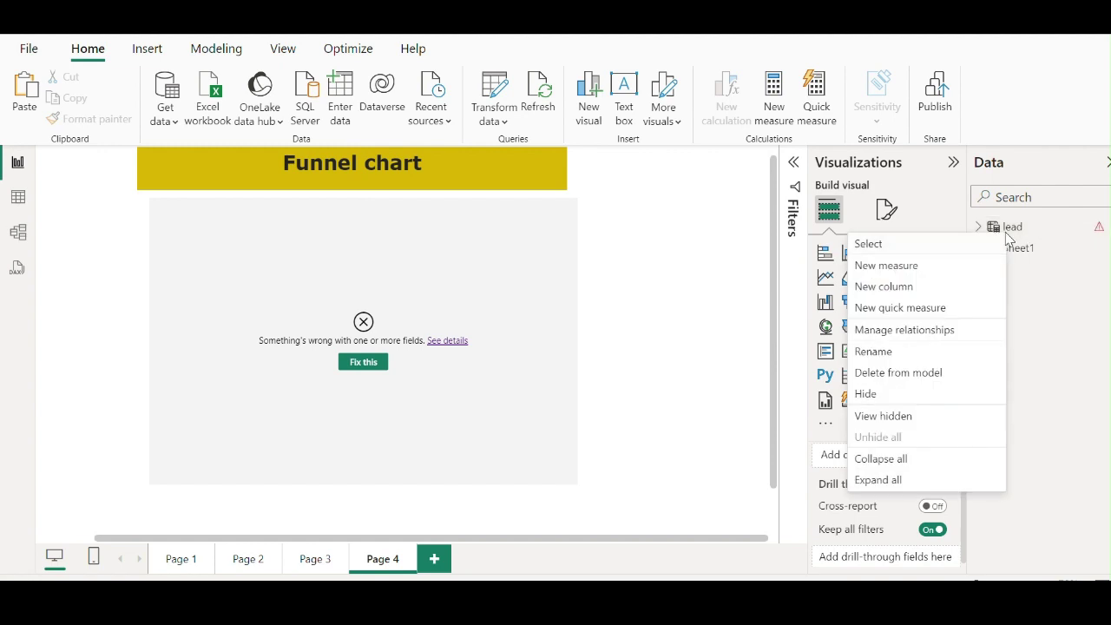
left_click(902, 373)
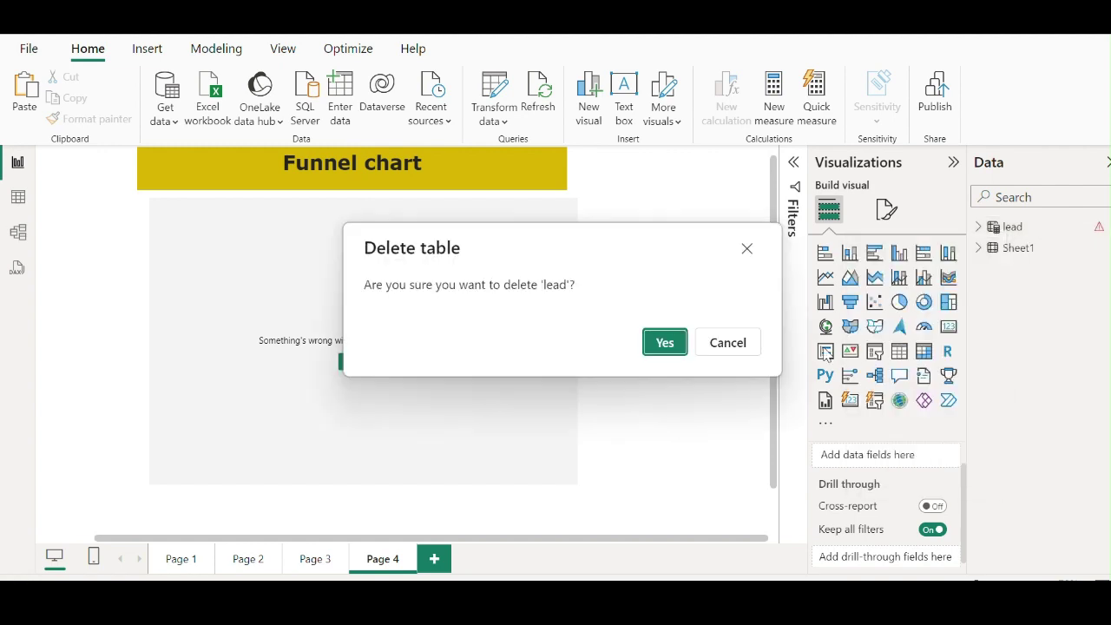
left_click(664, 339)
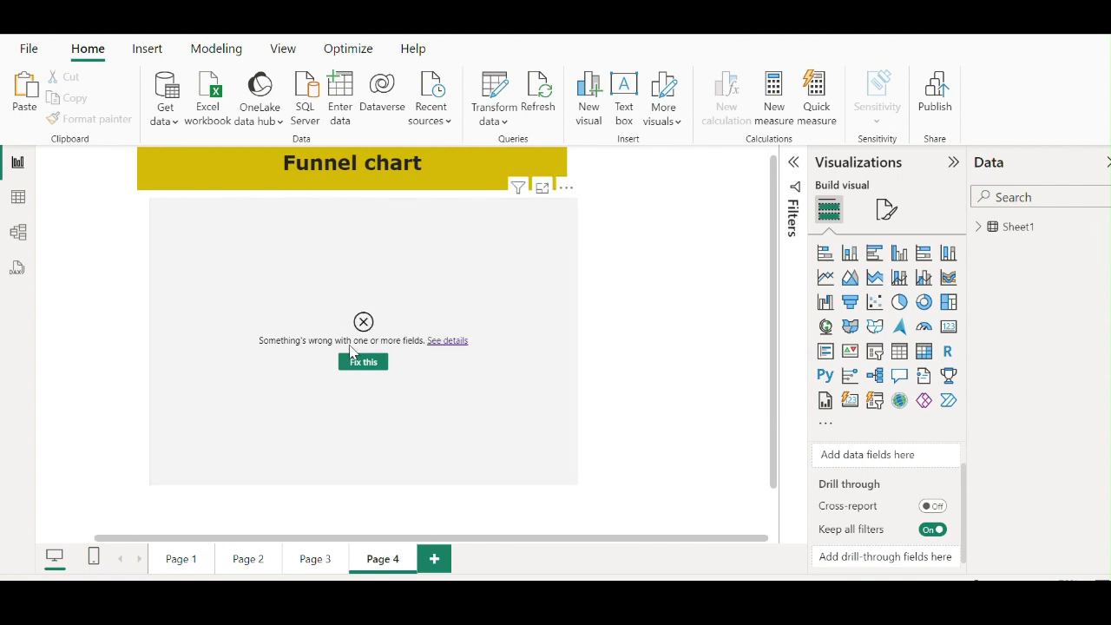
- Remove the broken profit-by-category funnel chart from the page
left_click(368, 323)
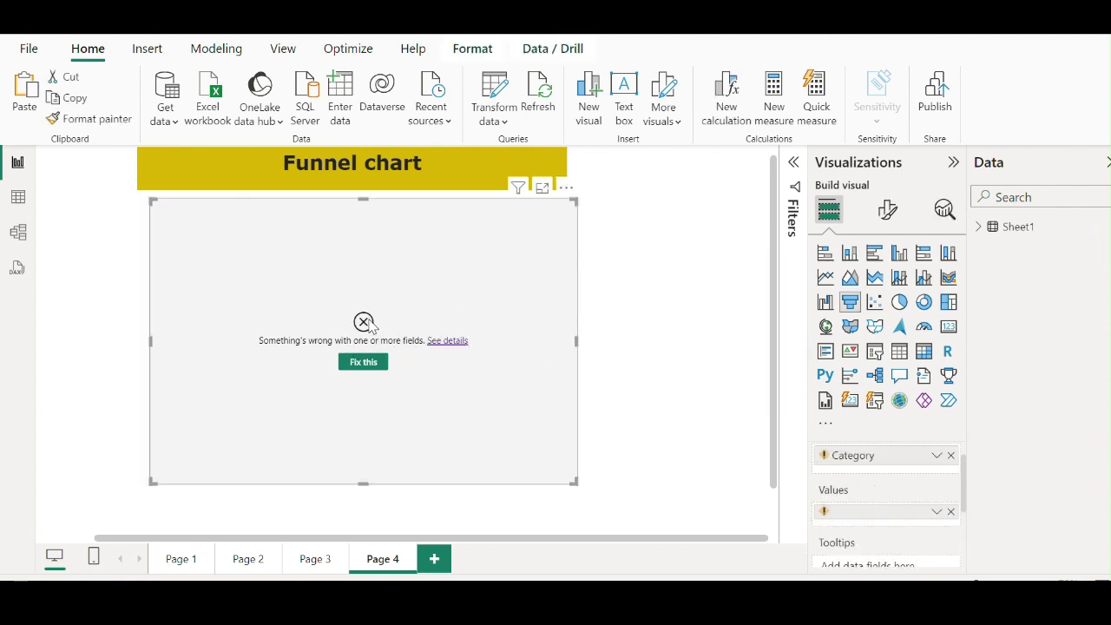
left_click(565, 187)
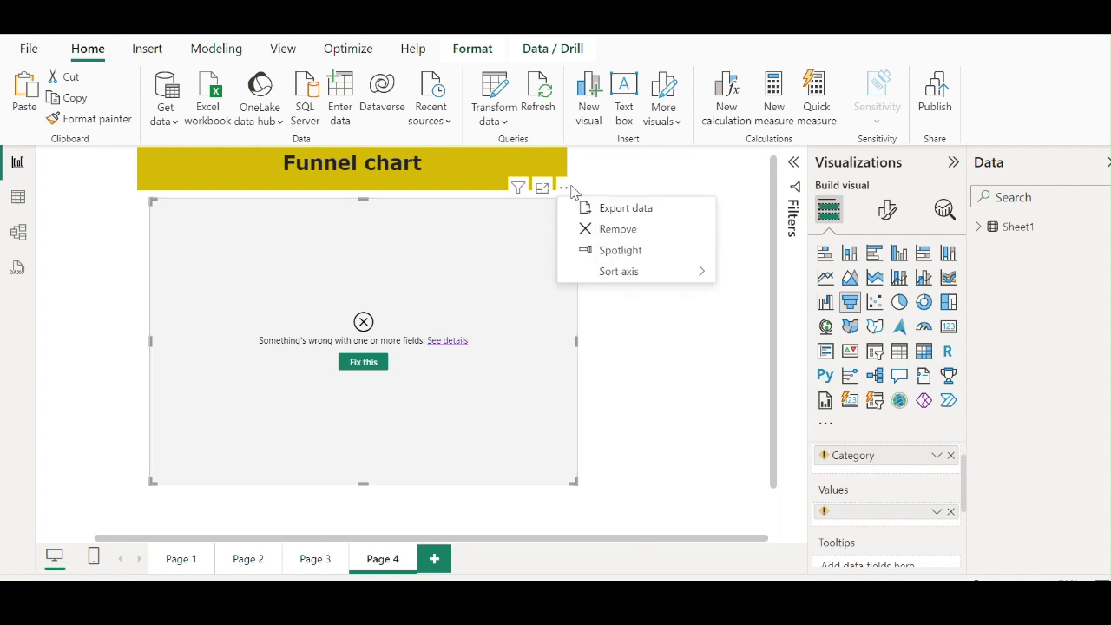
left_click(617, 229)
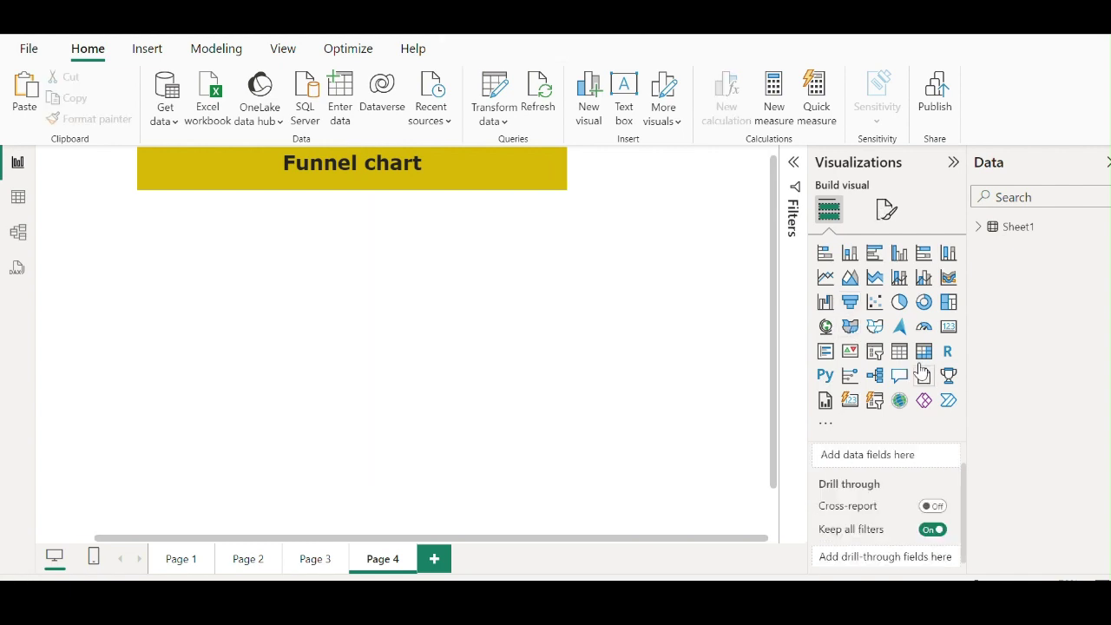
- Insert a new funnel chart, widen it across the page and extend it up to the title
left_click(850, 303)
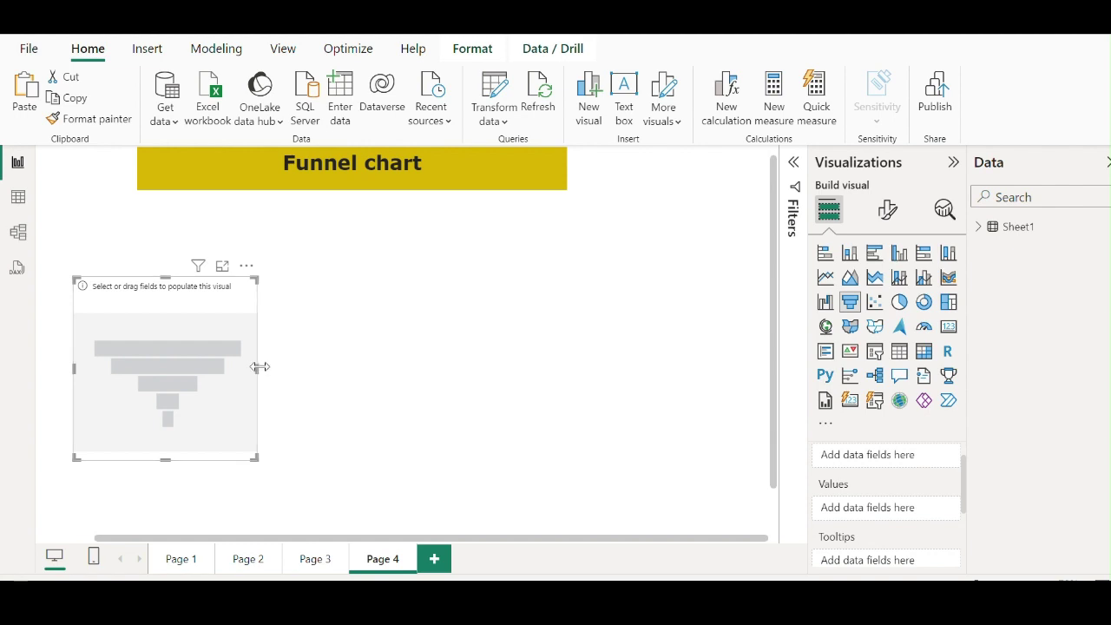
left_click_drag(260, 367, 739, 377)
left_click_drag(405, 276, 399, 201)
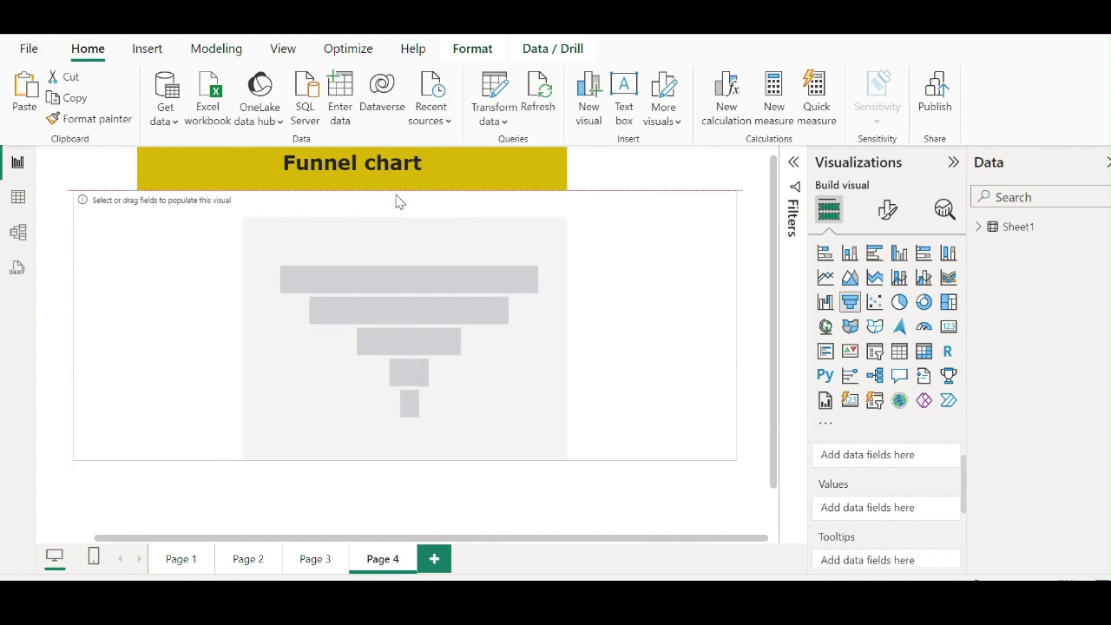
- Position the empty funnel chart below the title and assign leads as its category and call as its values
left_click_drag(426, 301, 405, 310)
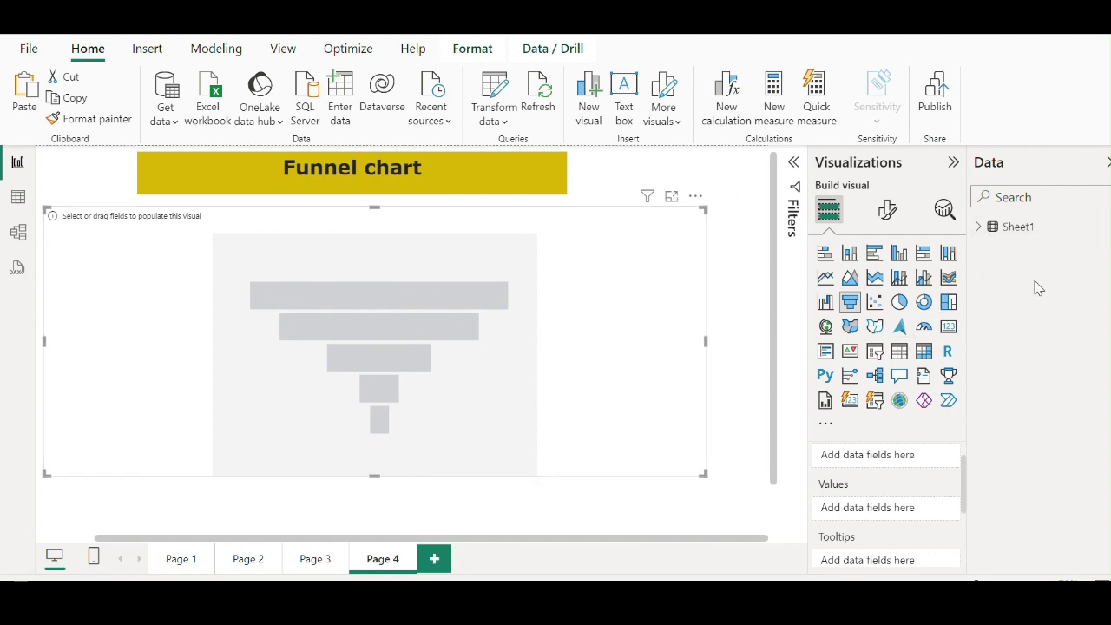
left_click(978, 227)
scroll(878, 500, "up", 1)
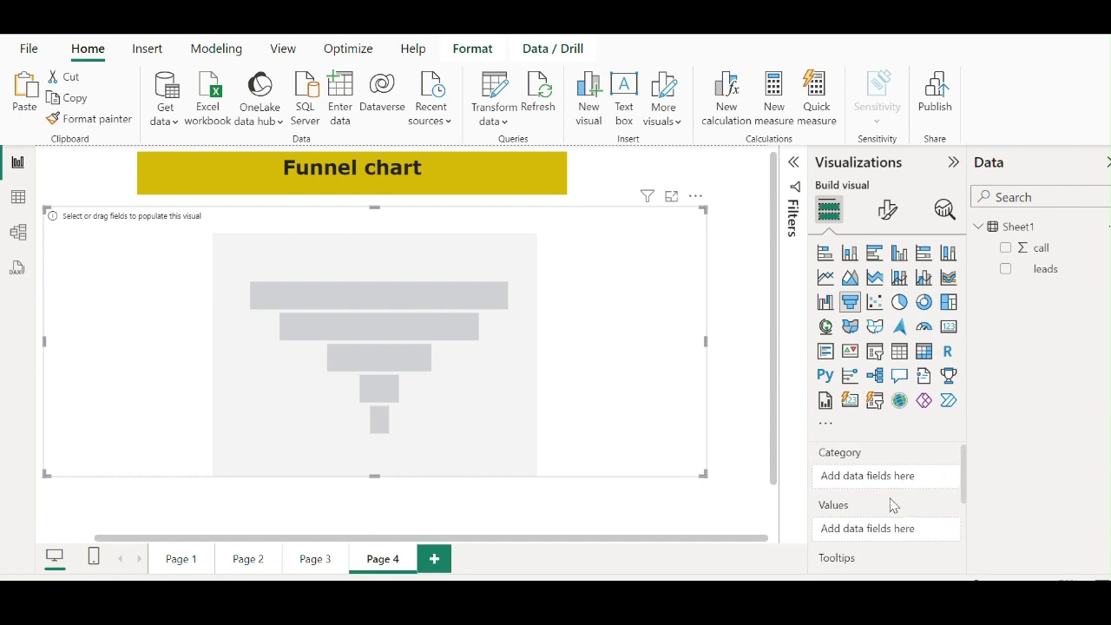
scroll(878, 506, "down", 2)
scroll(878, 506, "up", 1)
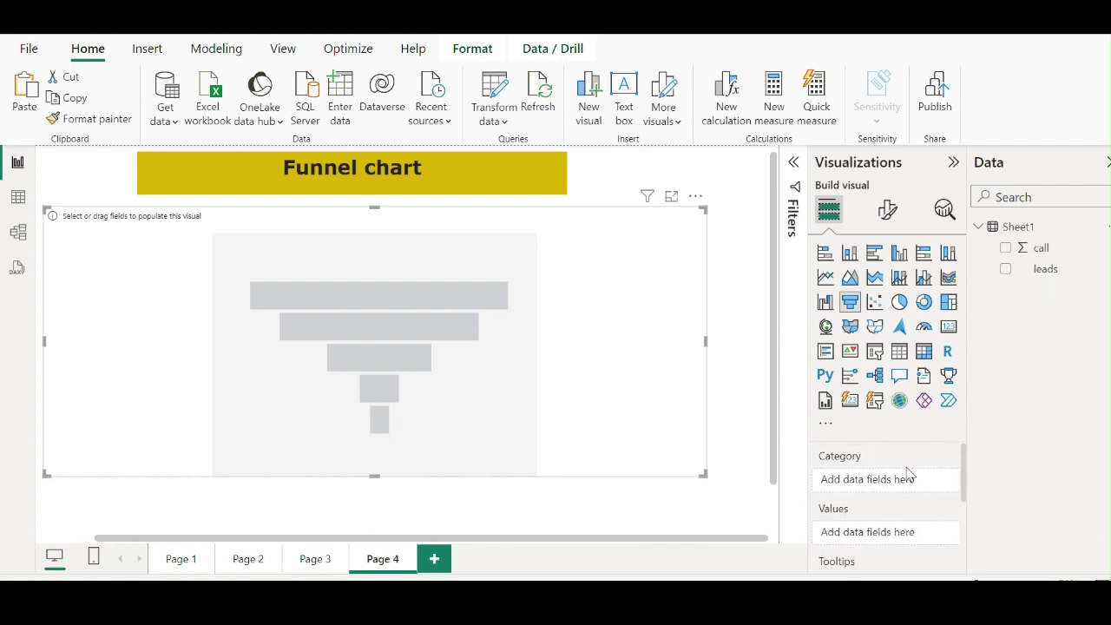
left_click_drag(1037, 269, 899, 479)
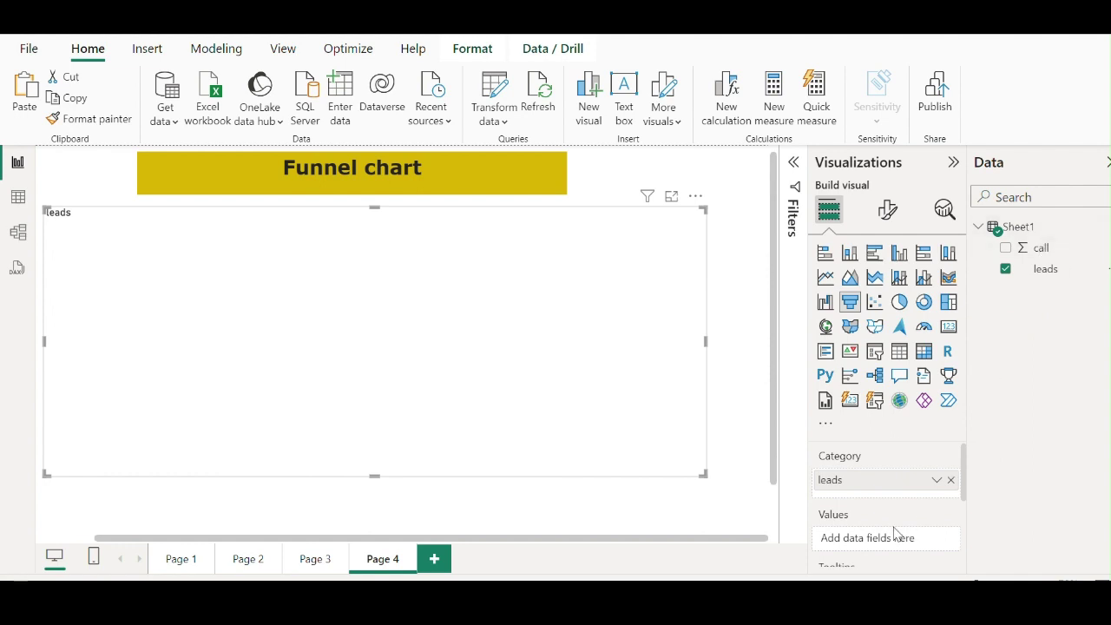
scroll(896, 533, "down", 1)
left_click_drag(1040, 250, 897, 508)
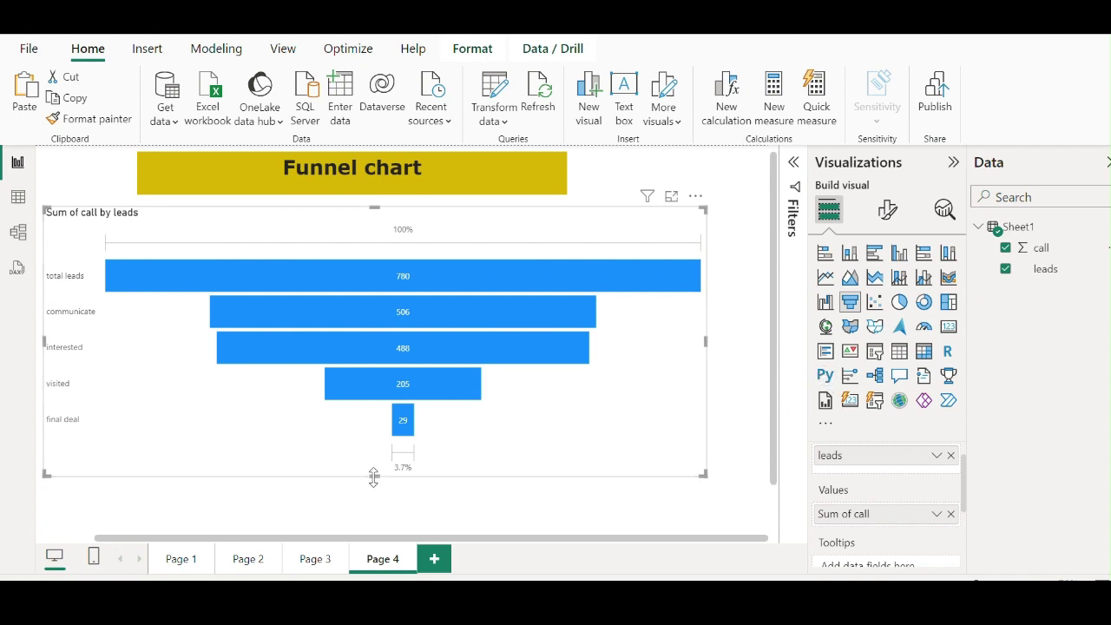
- Make the funnel chart slightly taller and narrower, and reposition it beneath the Funnel chart title
left_click_drag(374, 476, 376, 500)
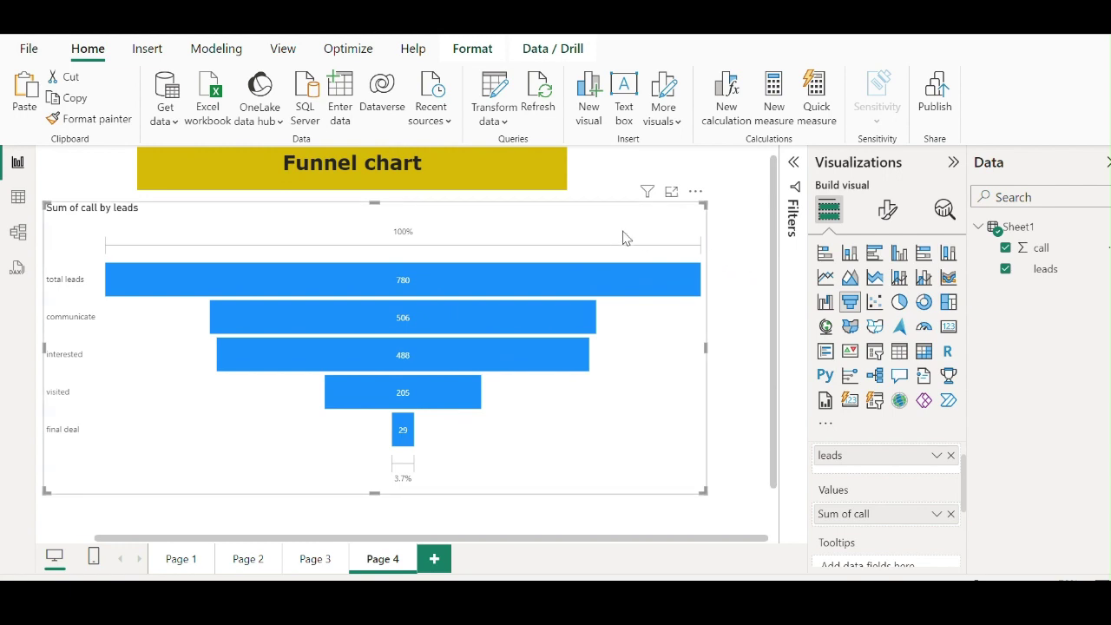
left_click_drag(582, 231, 594, 225)
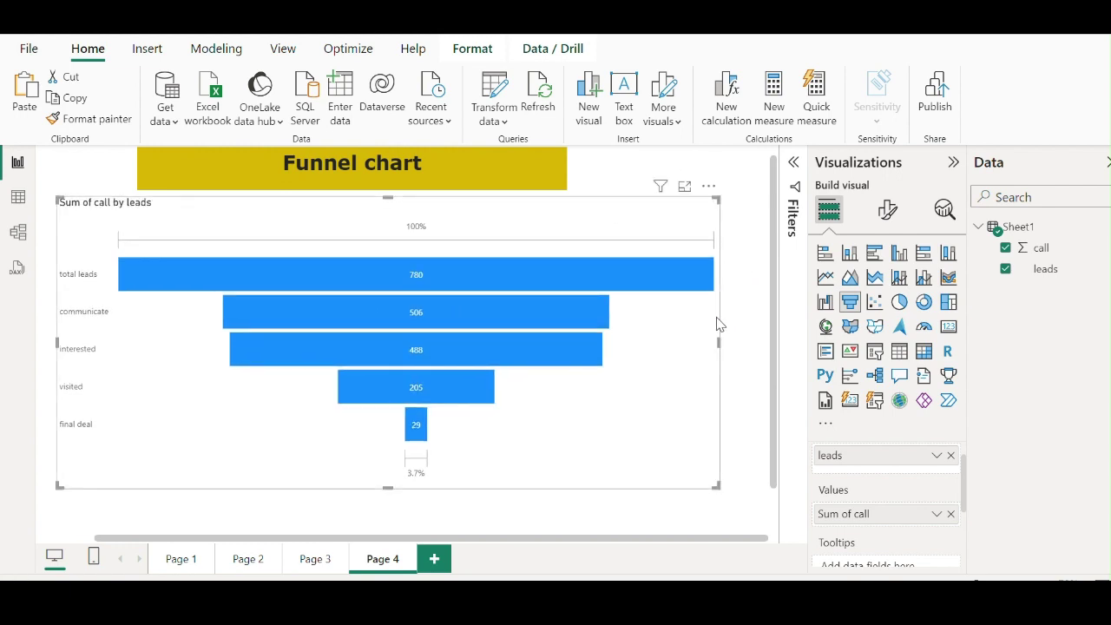
left_click_drag(718, 341, 665, 342)
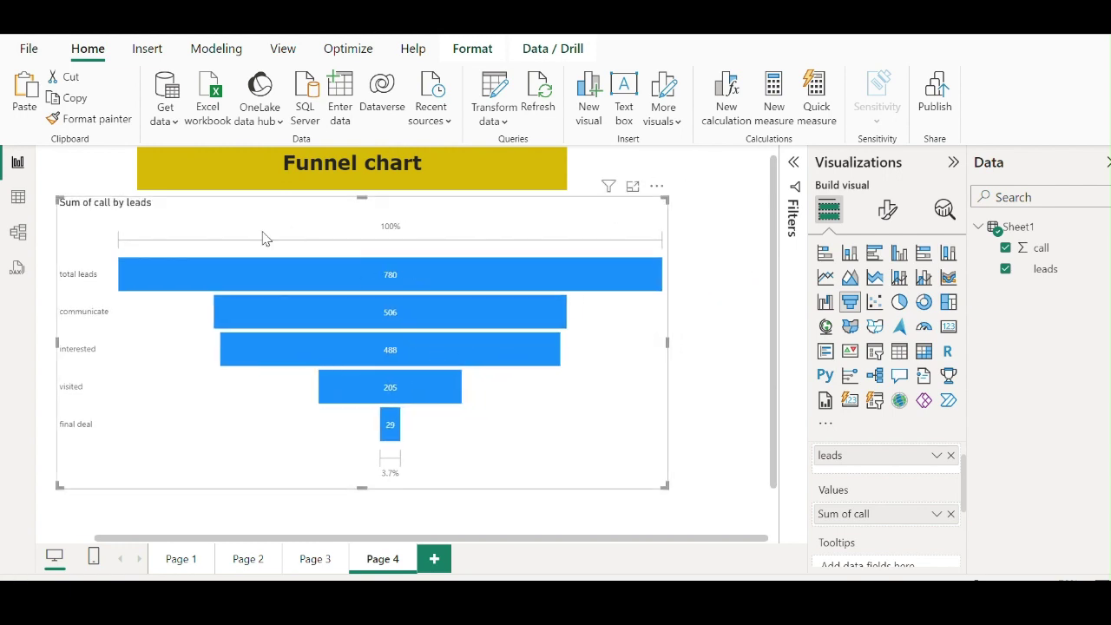
left_click_drag(163, 231, 176, 231)
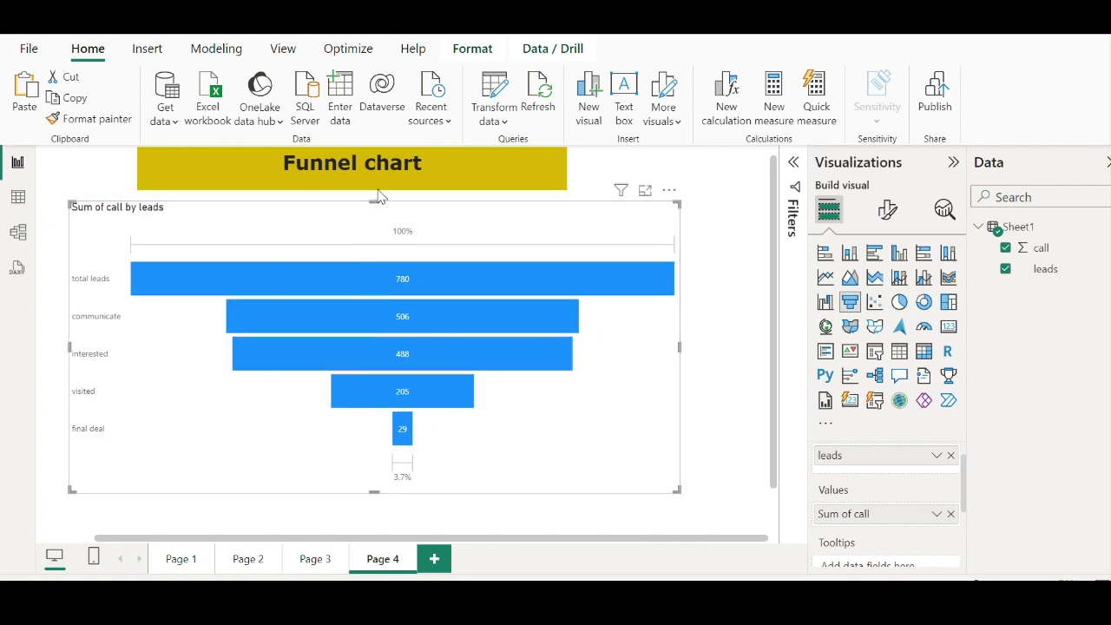
left_click(736, 176)
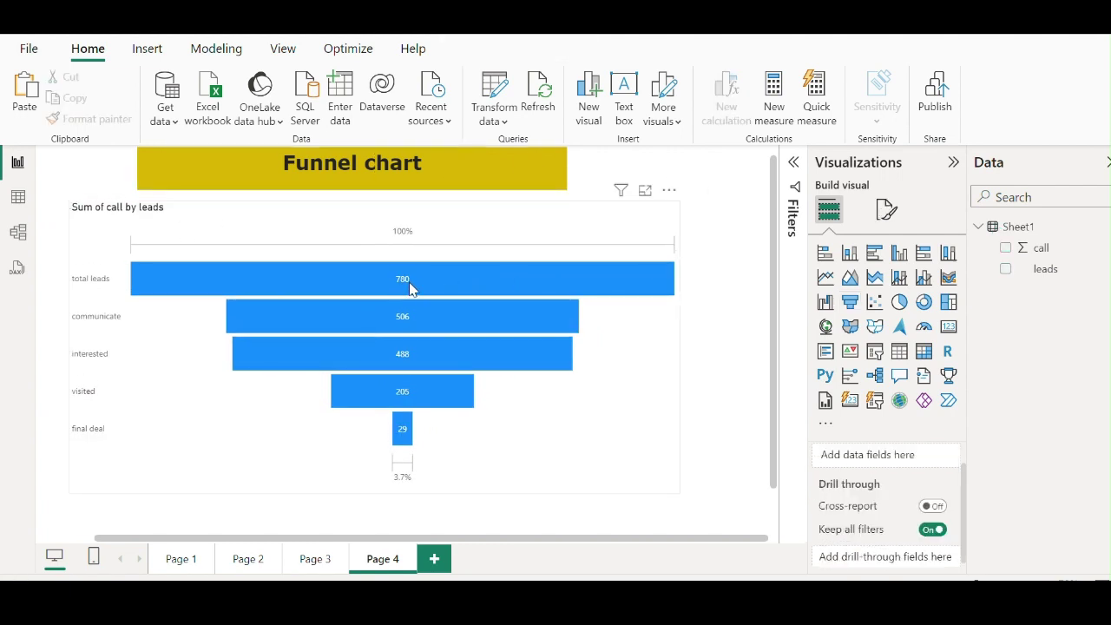
- Examine the call totals and the percent of first and previous for each funnel stage from total leads to final deal
mouse_move(410, 282)
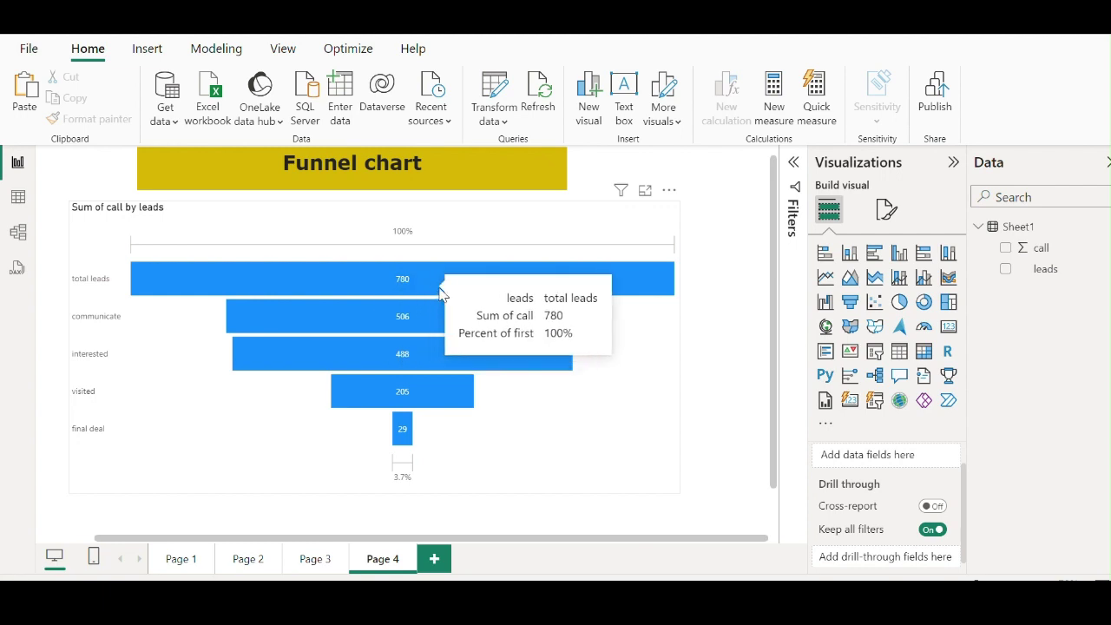
mouse_move(349, 310)
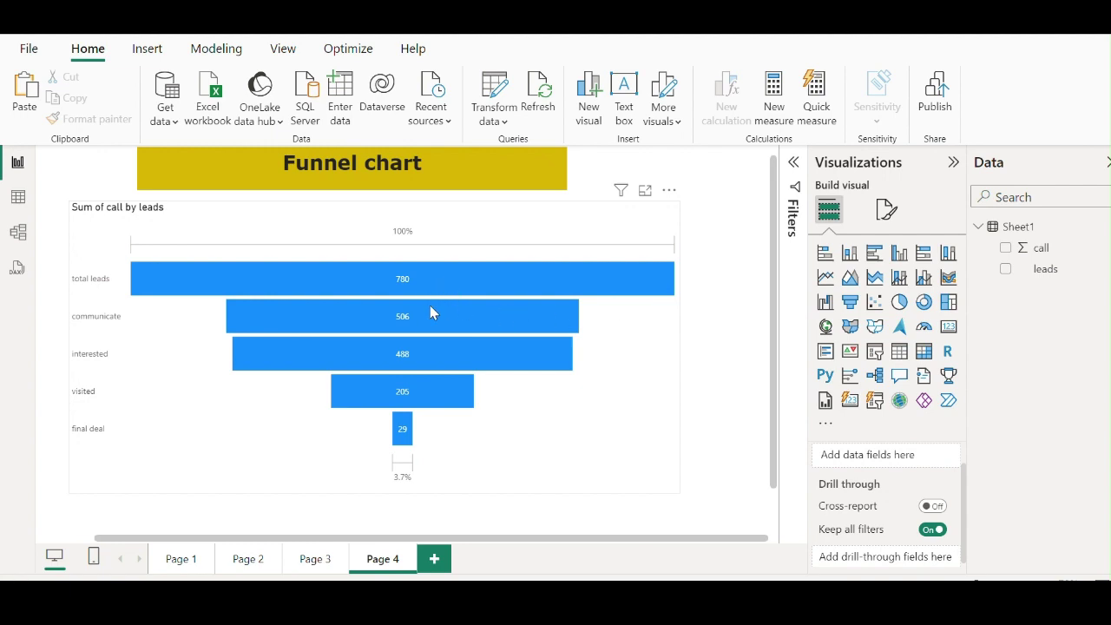
mouse_move(438, 325)
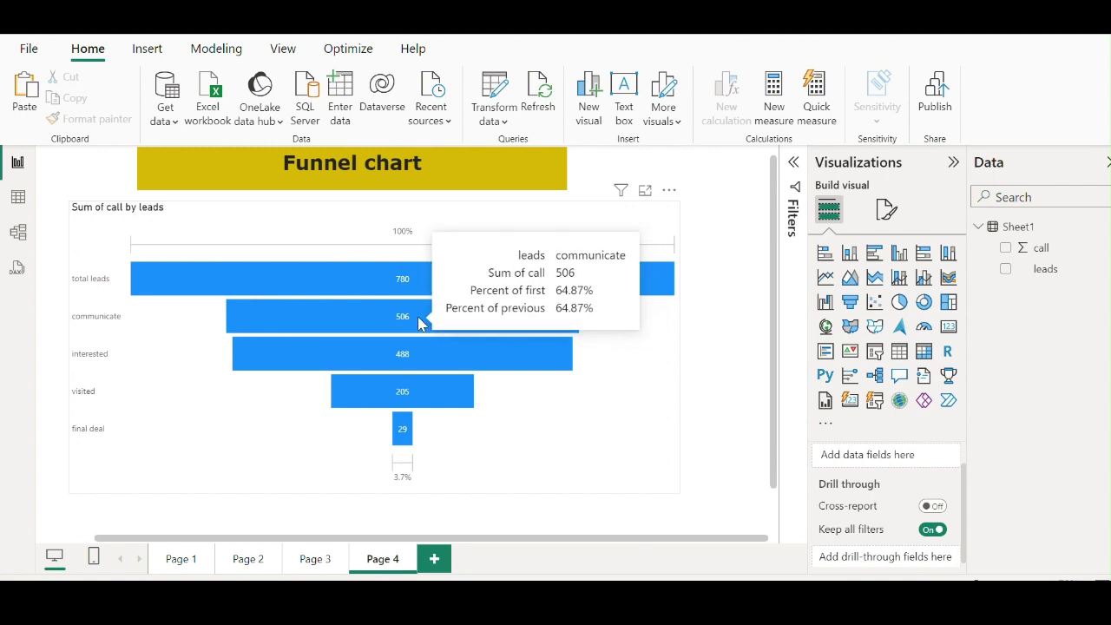
mouse_move(418, 358)
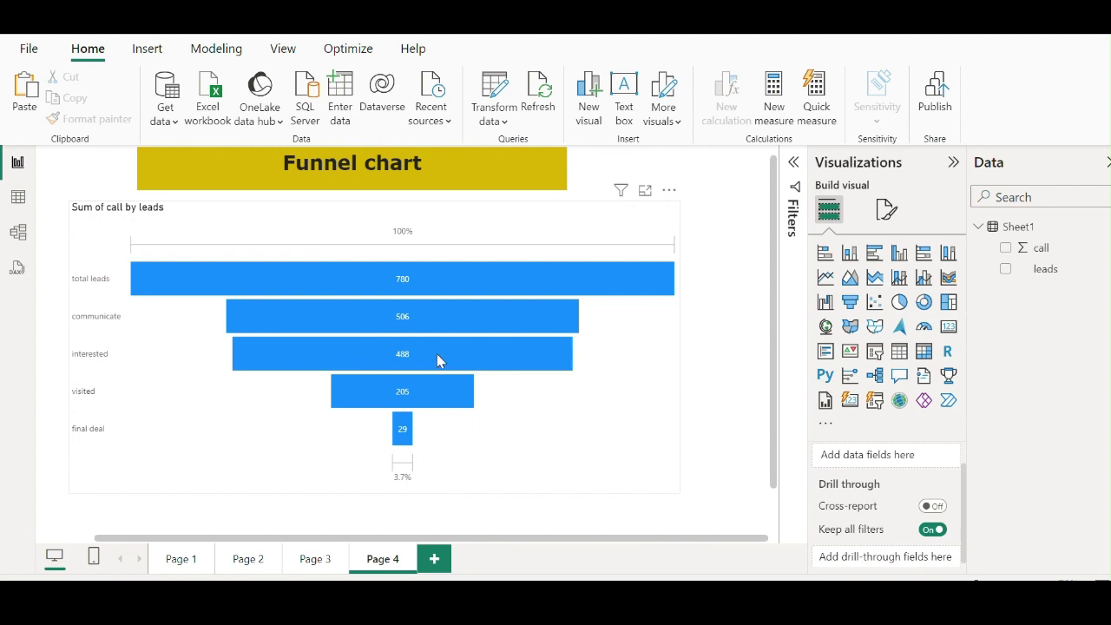
mouse_move(405, 367)
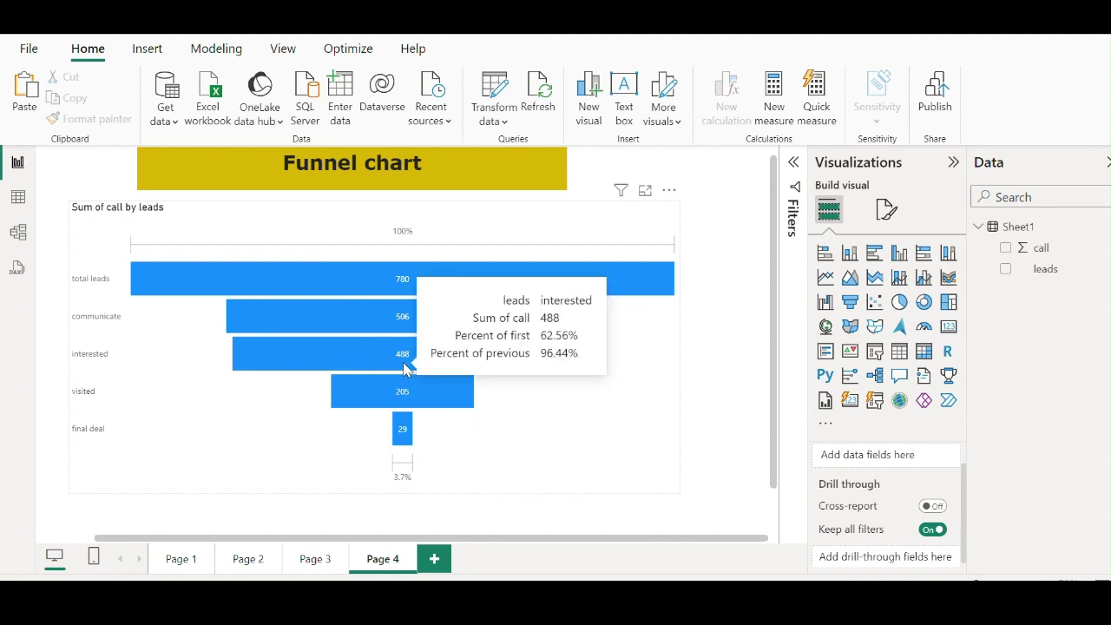
mouse_move(404, 392)
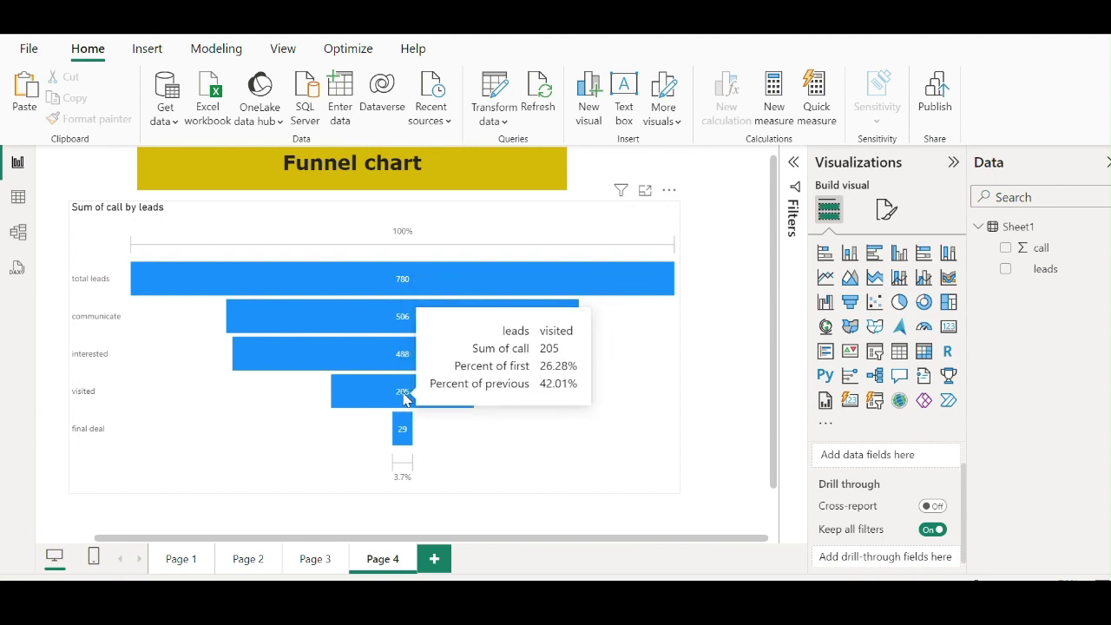
mouse_move(402, 429)
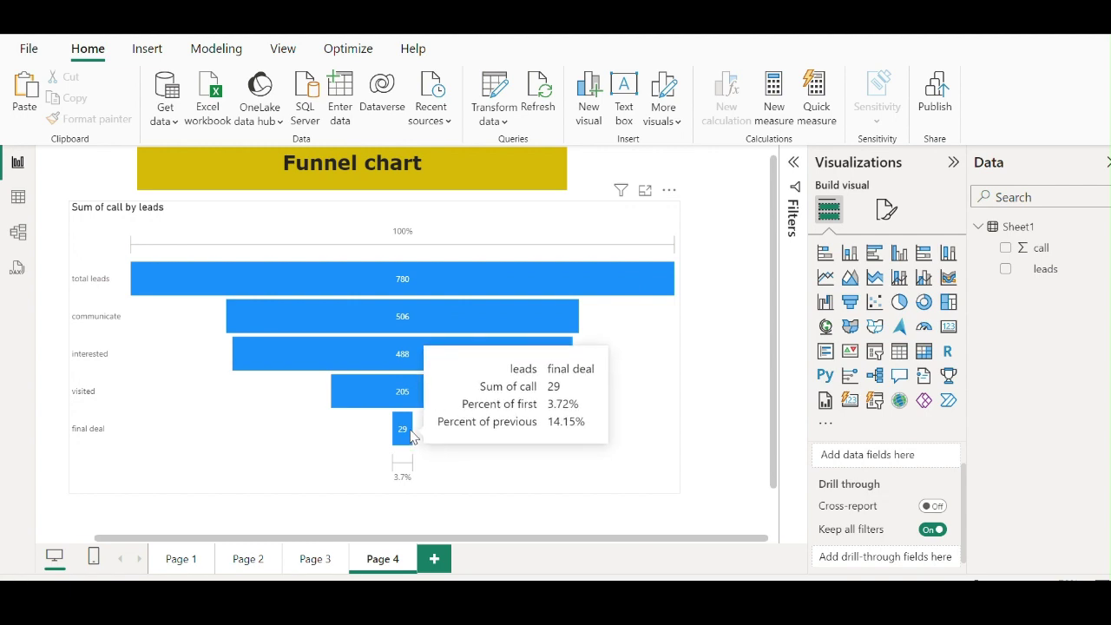
- Try Average as the aggregation for call in the funnel chart and return it to Sum
left_click(669, 211)
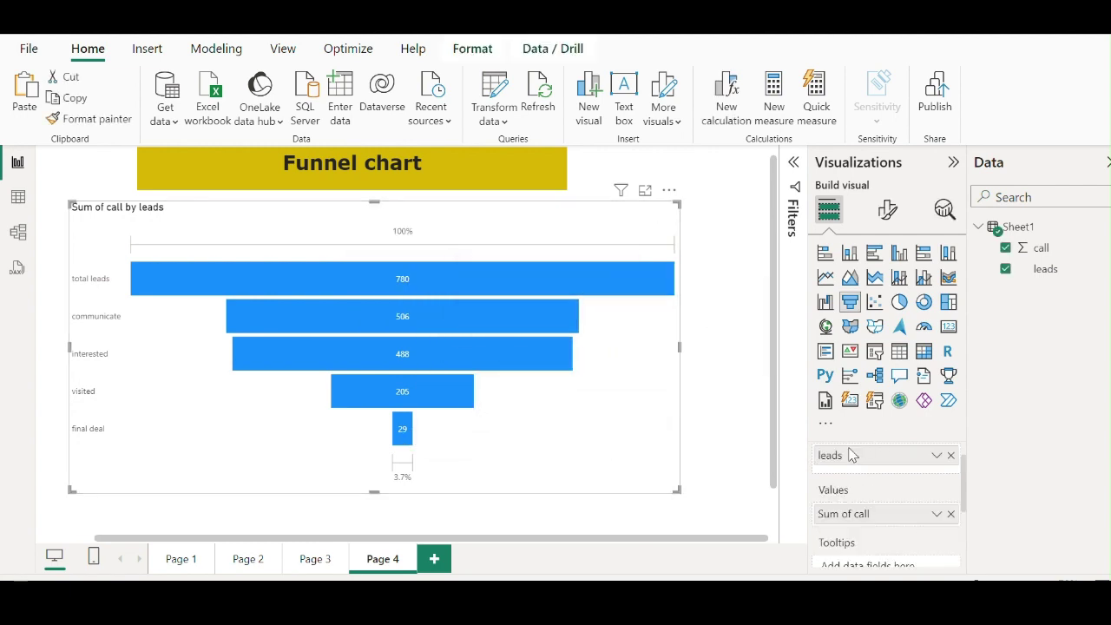
right_click(894, 520)
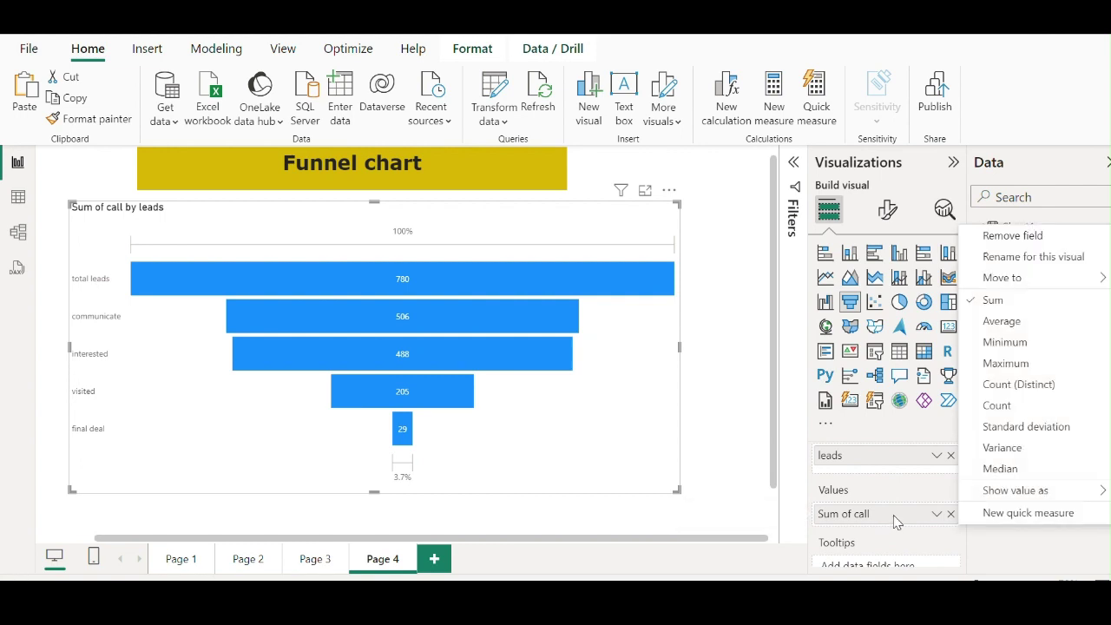
left_click(996, 322)
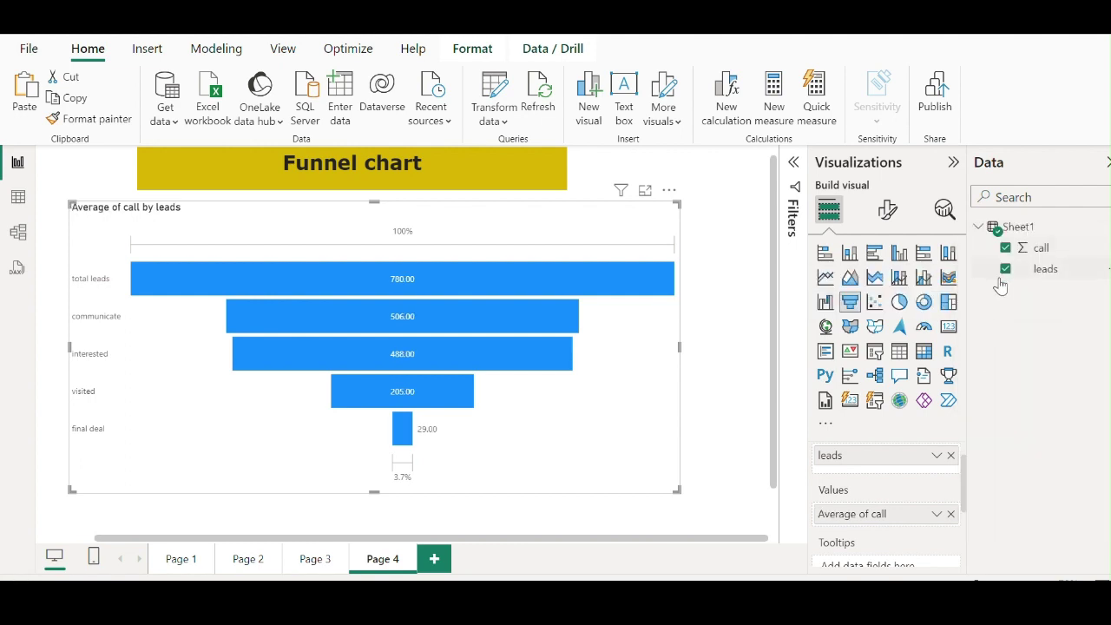
right_click(903, 518)
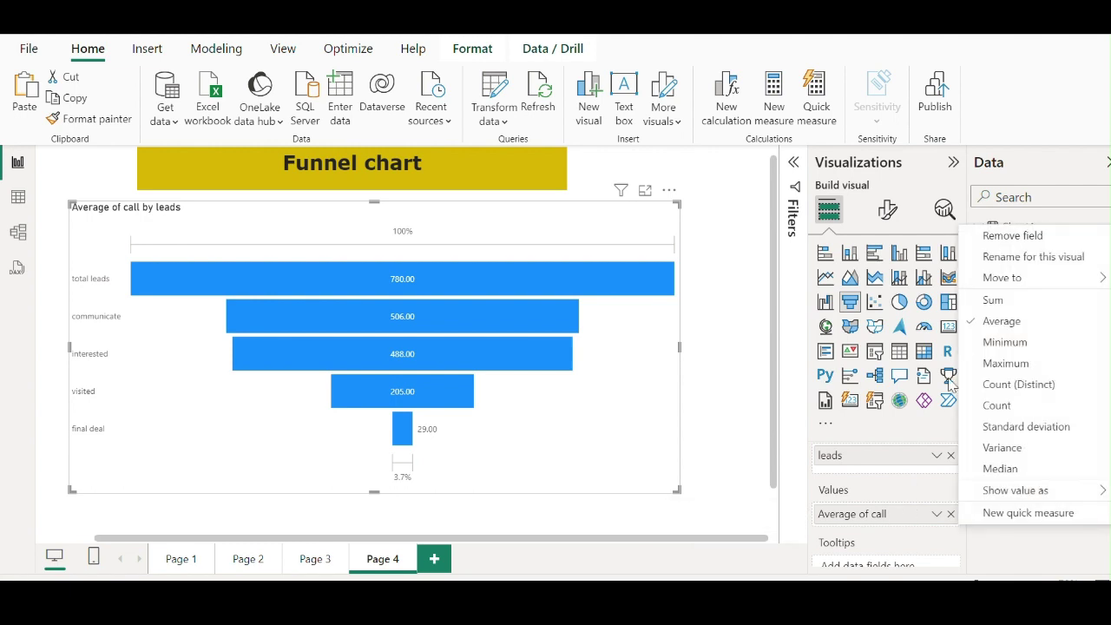
left_click(991, 302)
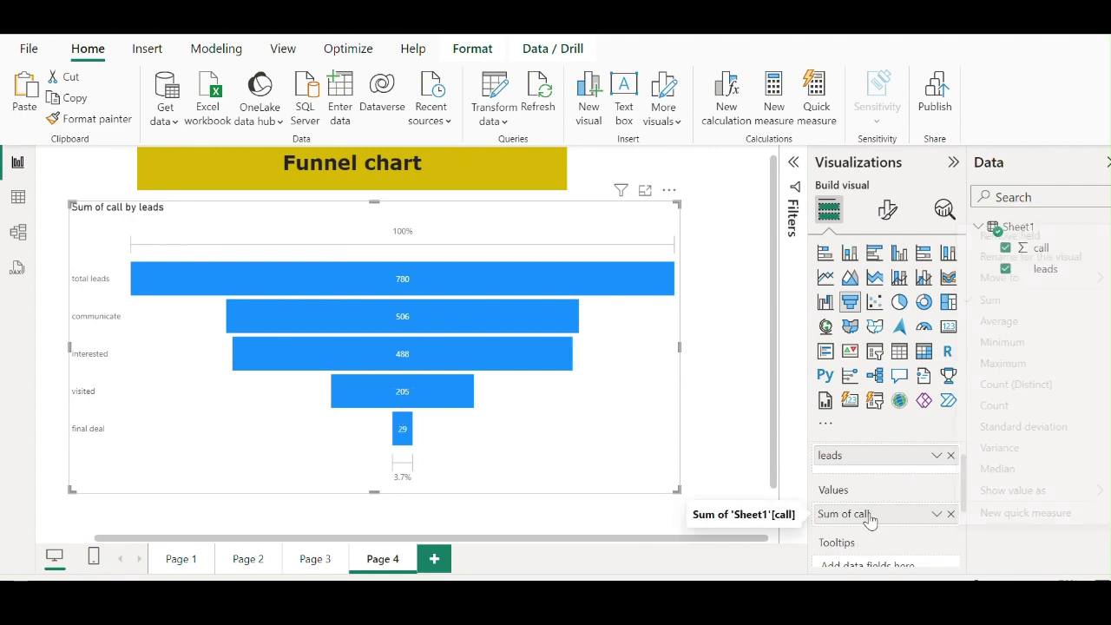
- Show the funnel chart's call values as percent of grand total and inspect the stage details
right_click(862, 515)
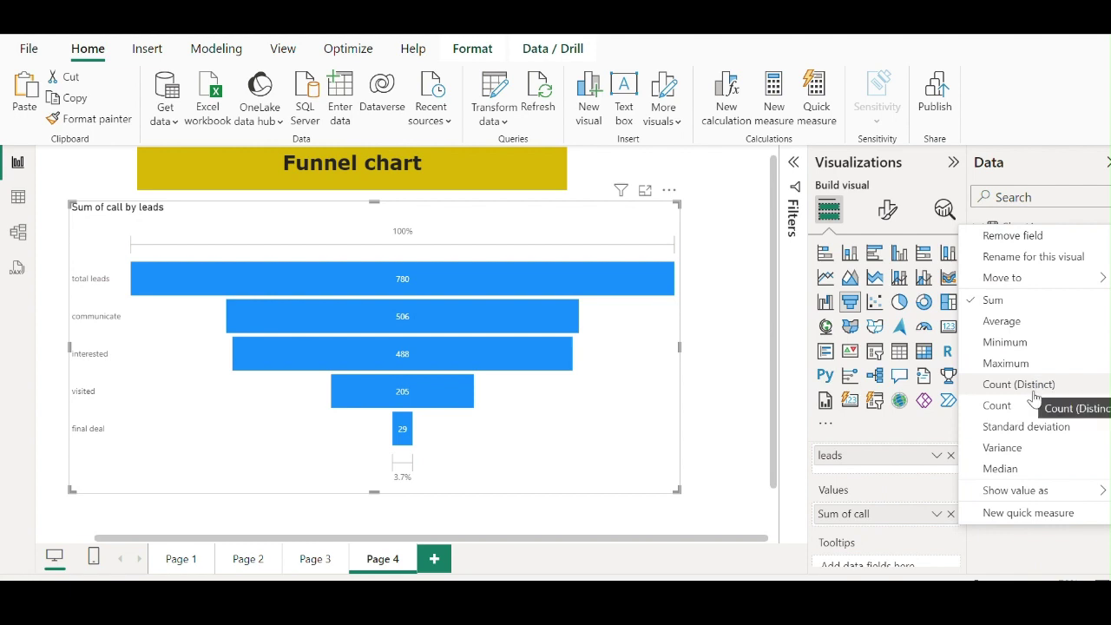
mouse_move(1023, 495)
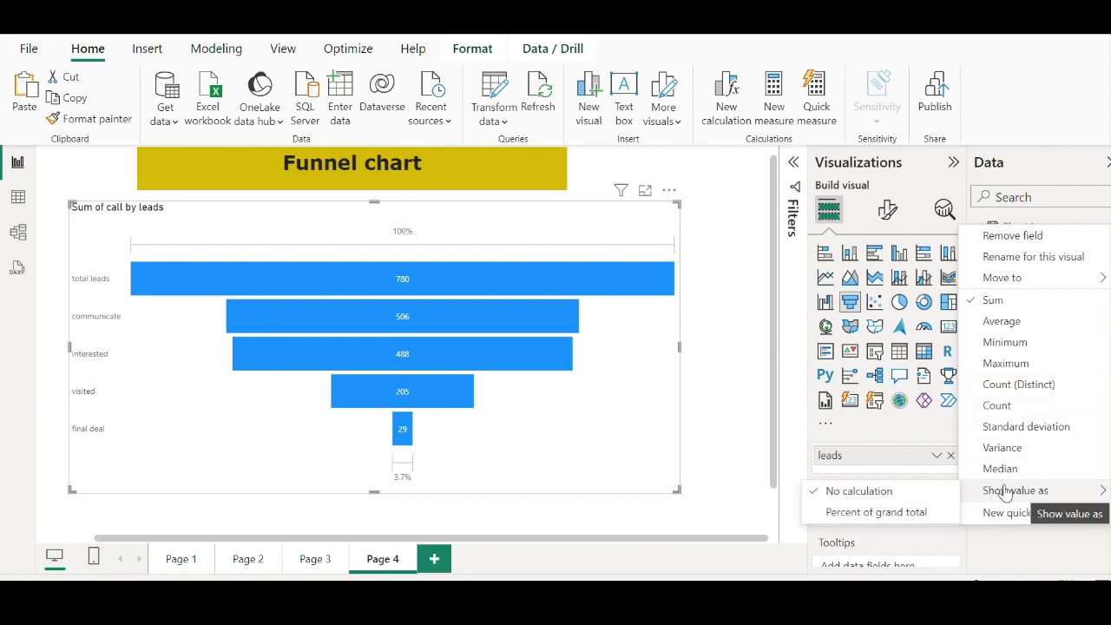
left_click(887, 516)
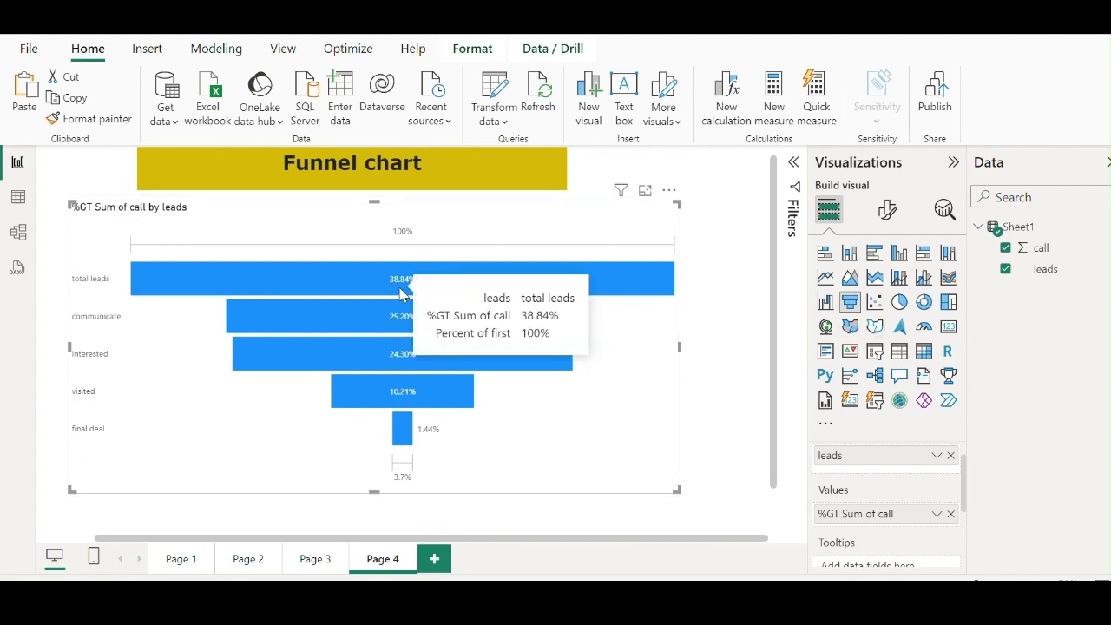
mouse_move(390, 327)
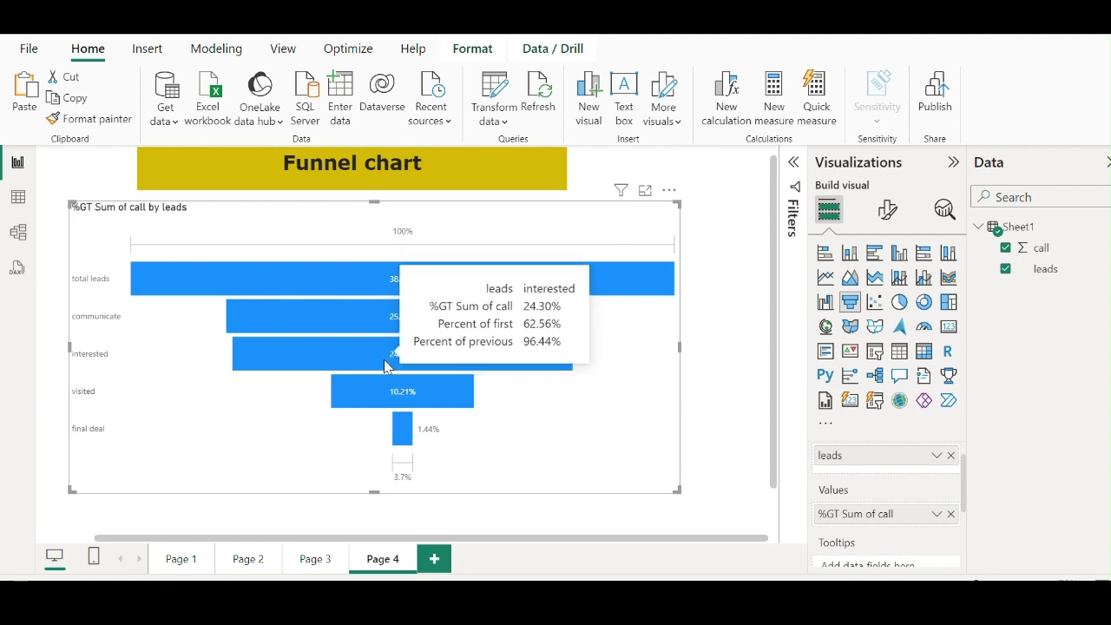
- Widen the funnel chart slightly on its right side and inspect its stages
left_click_drag(678, 347, 711, 349)
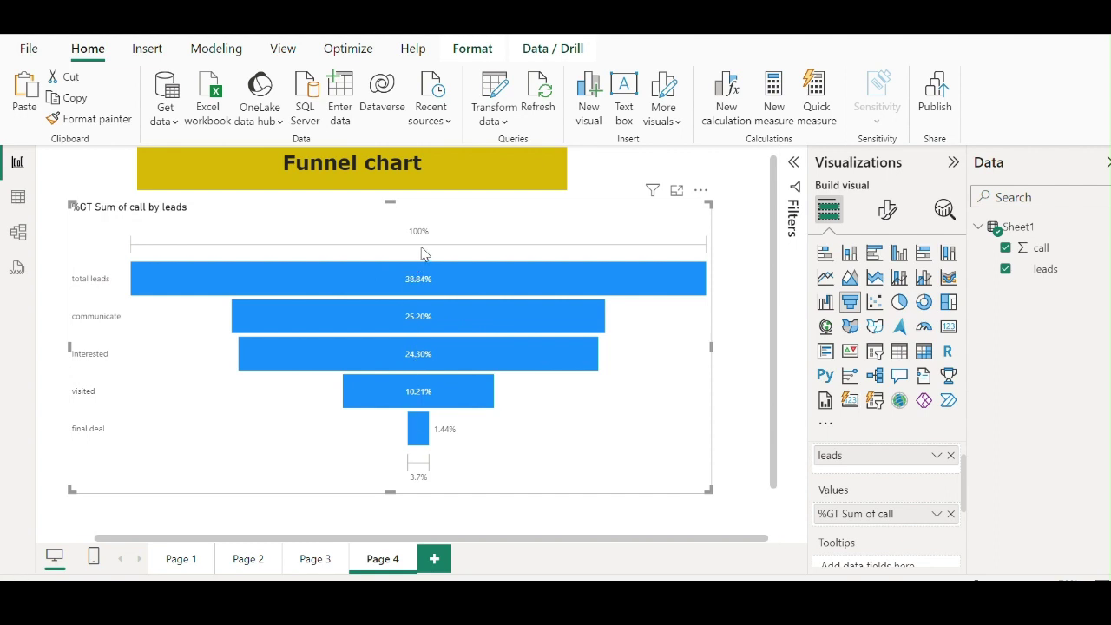
mouse_move(379, 300)
mouse_move(466, 400)
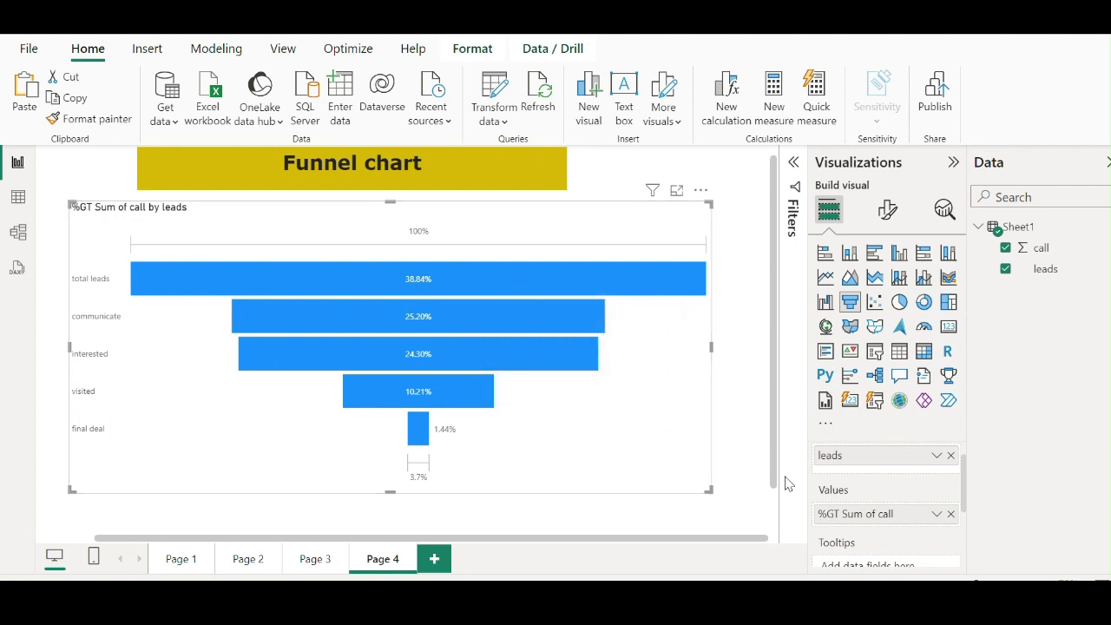
- Set the funnel chart's call values back to No calculation
right_click(903, 521)
mouse_move(1015, 512)
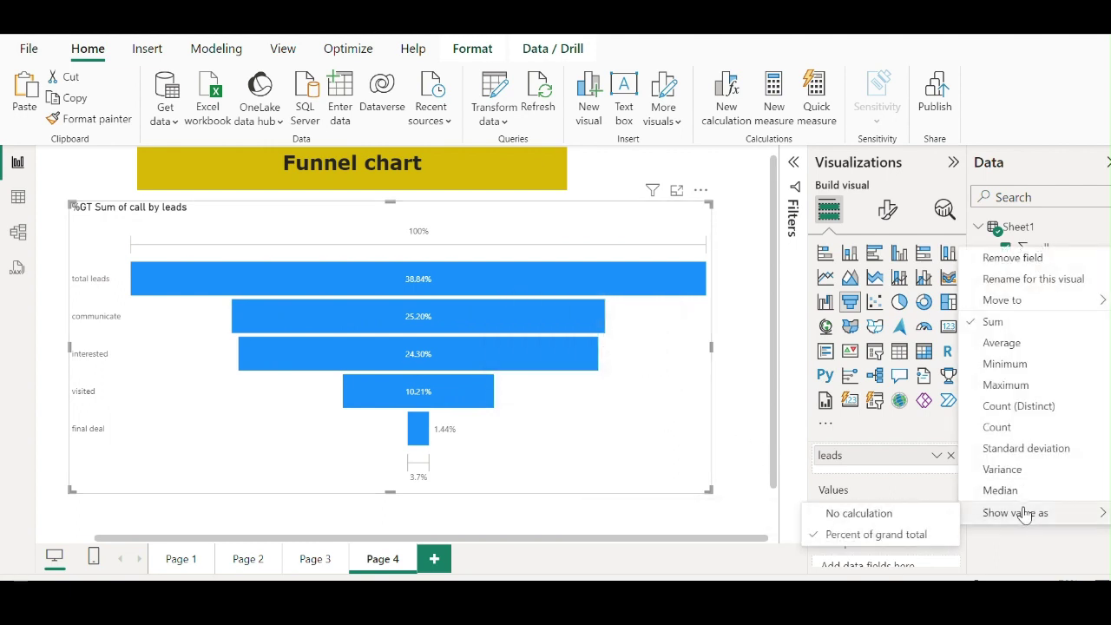
left_click(874, 535)
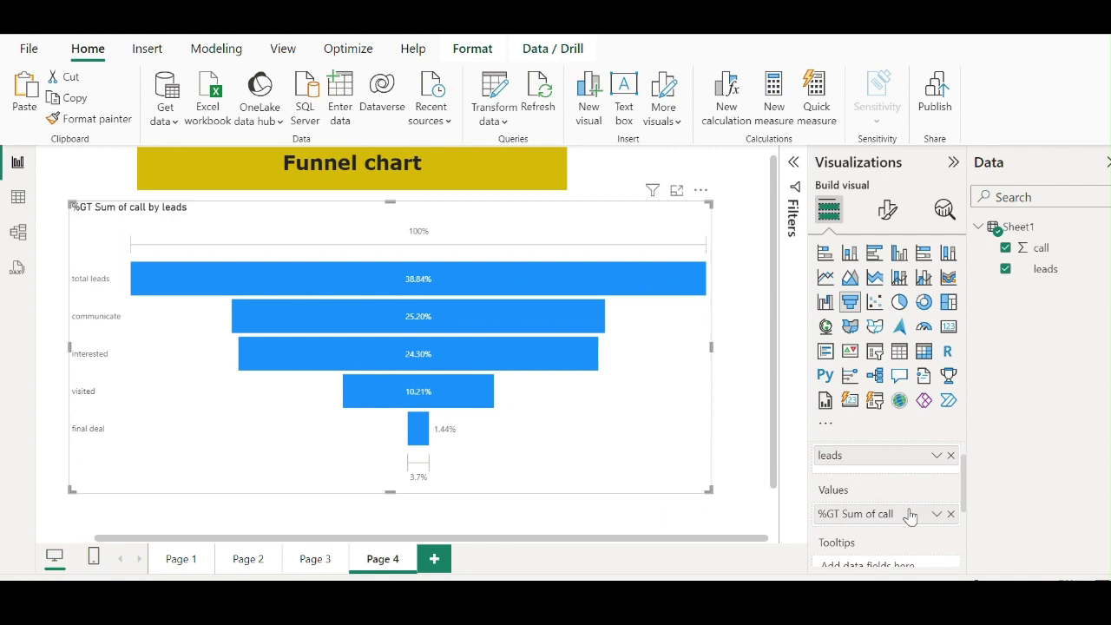
right_click(905, 514)
mouse_move(1016, 512)
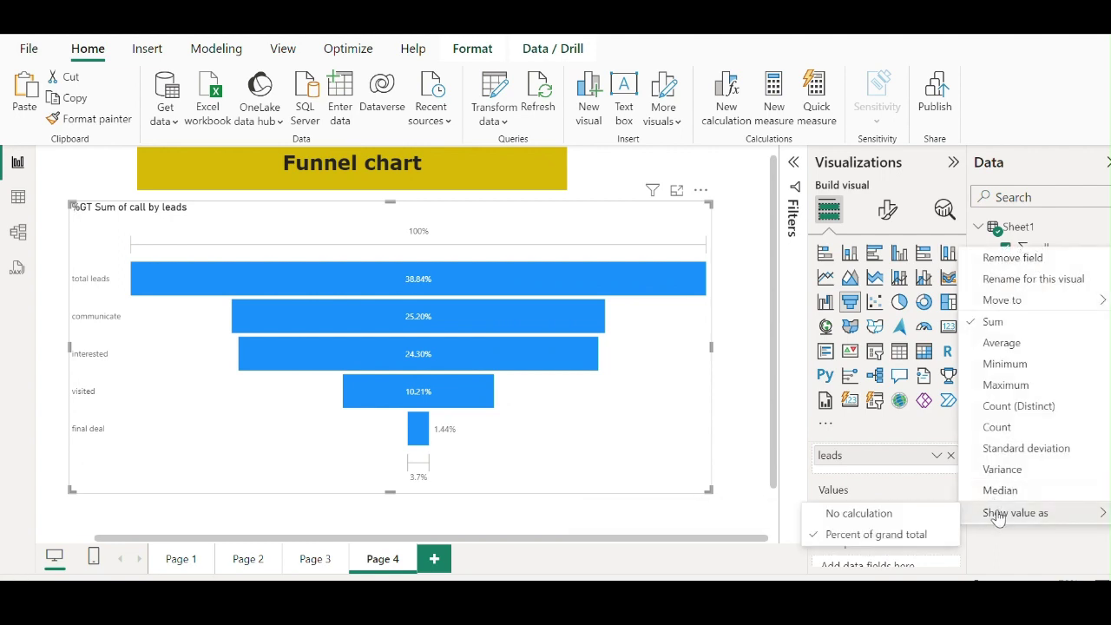
left_click(881, 522)
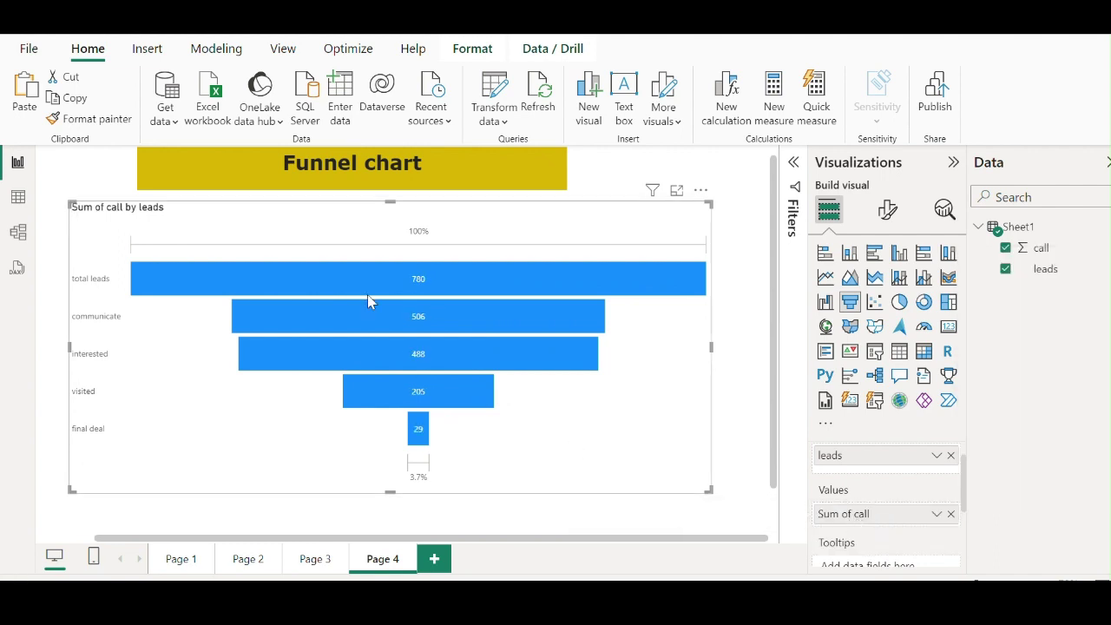
scroll(427, 344, "down", 1)
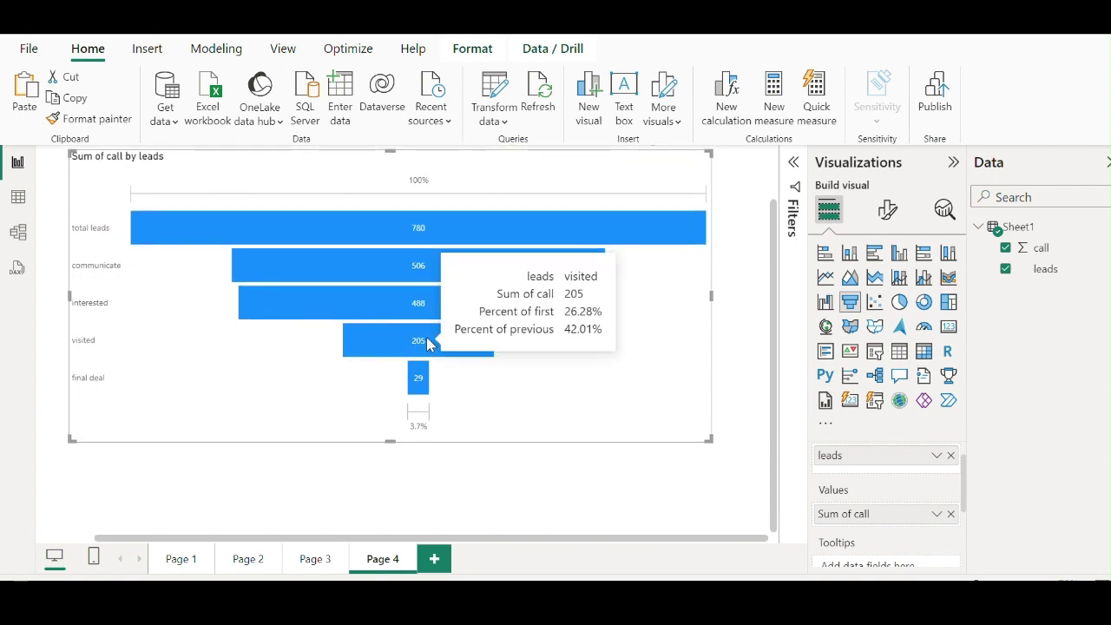
scroll(472, 353, "up", 1)
right_click(415, 296)
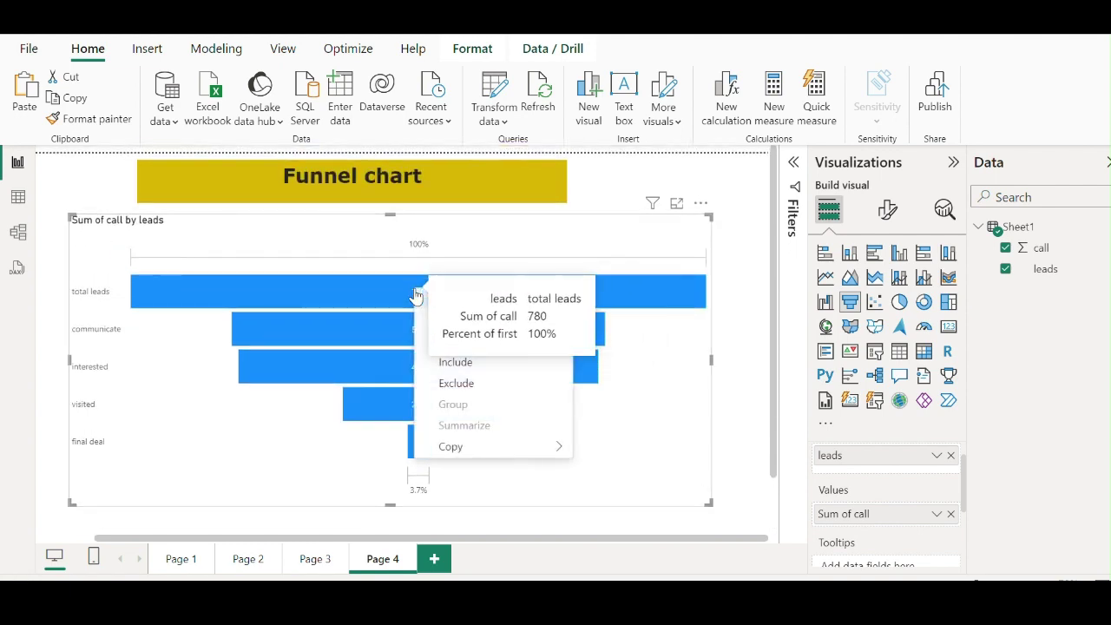
left_click(645, 432)
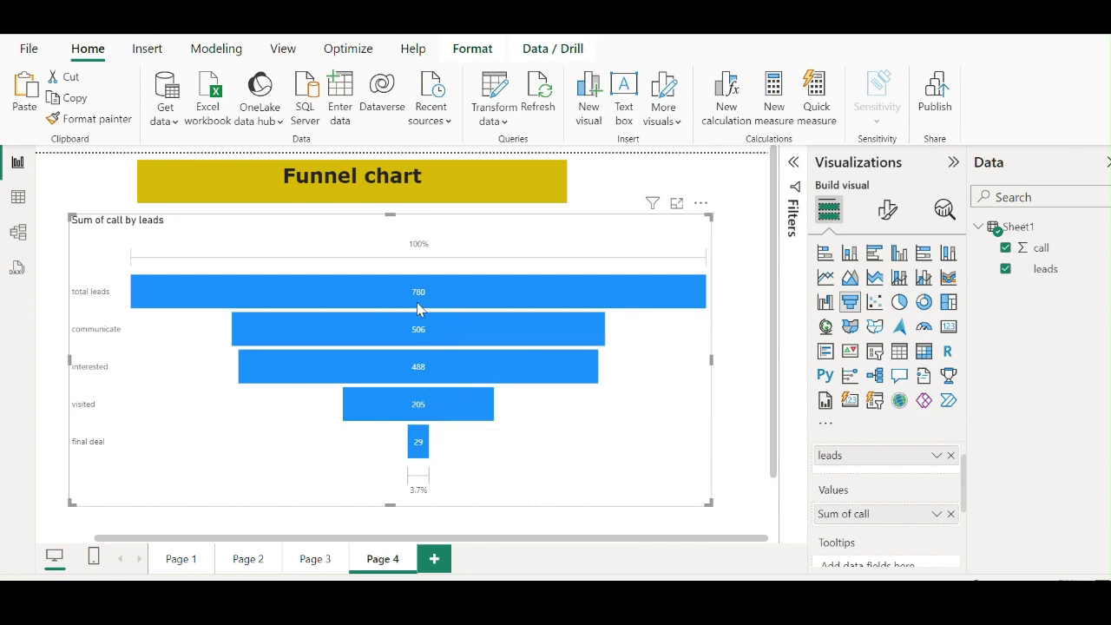
- Inspect the total leads, final deal and visited stages of the funnel chart for their values and percentages
mouse_move(420, 299)
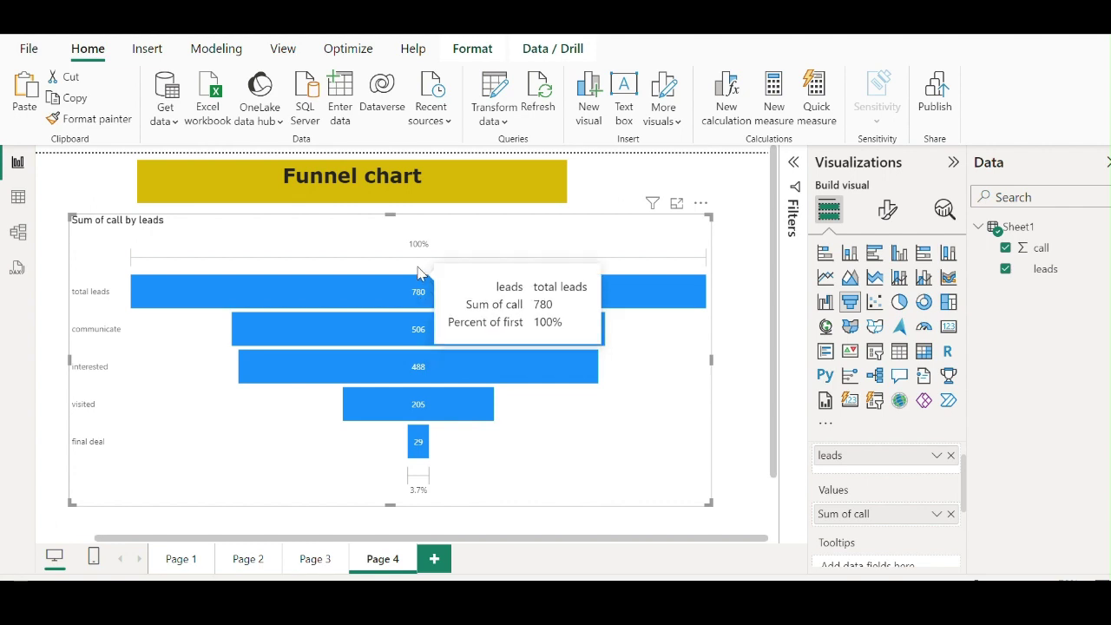
mouse_move(422, 467)
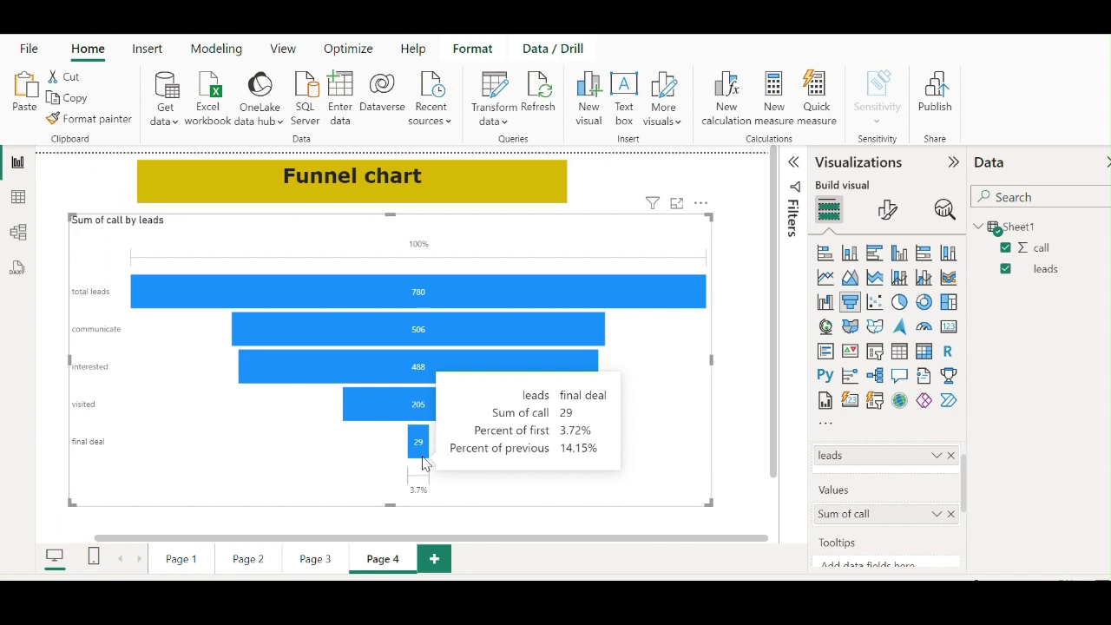
mouse_move(419, 396)
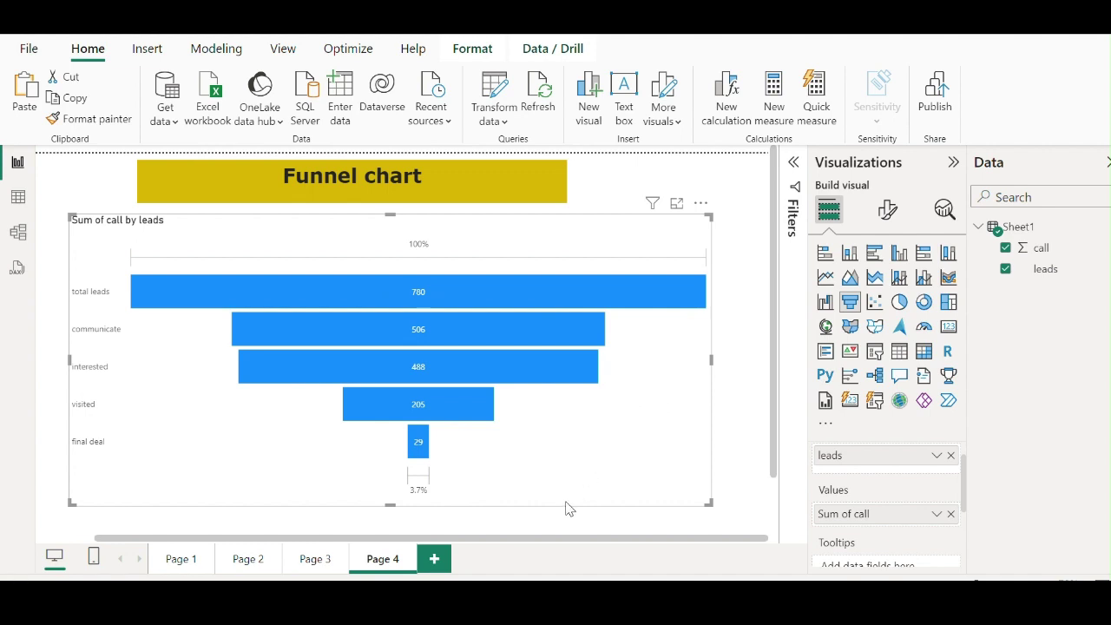
- Add a new report page and paste in the Scatter Plot heading with the chart of Sales and Profit by Sub-Category
left_click(438, 560)
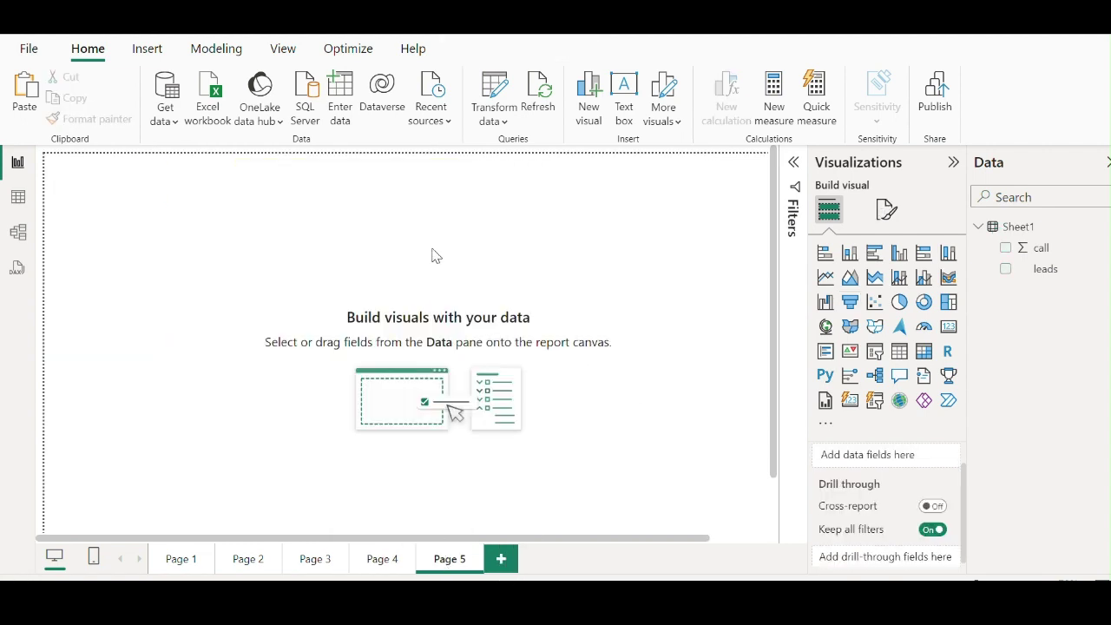
key("ctrl+v")
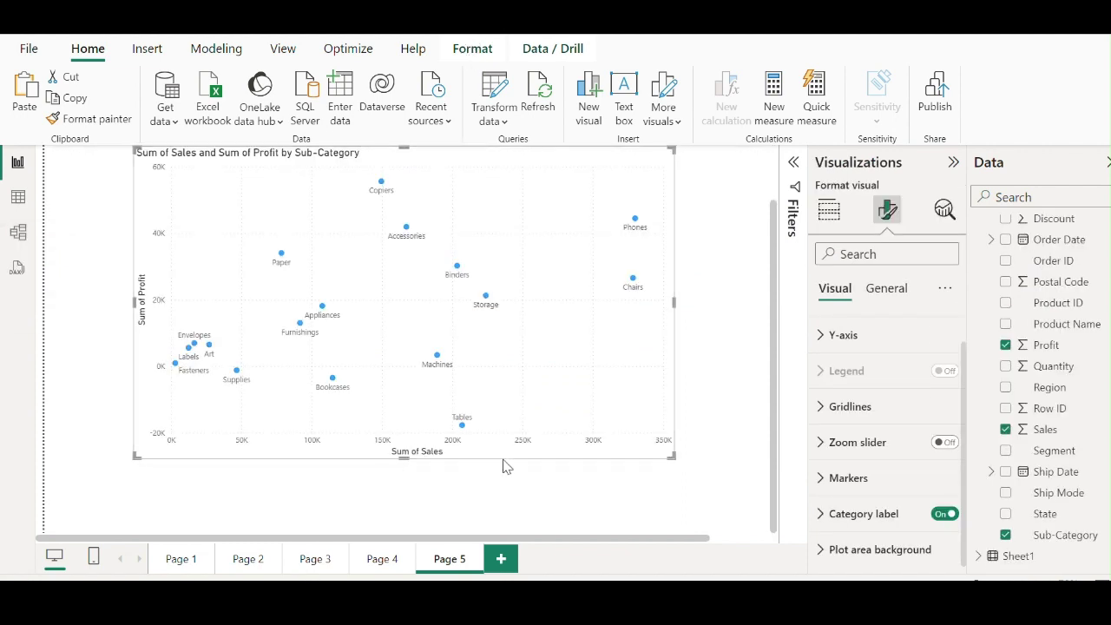
scroll(507, 464, "up", 2)
scroll(142, 382, "down", 2)
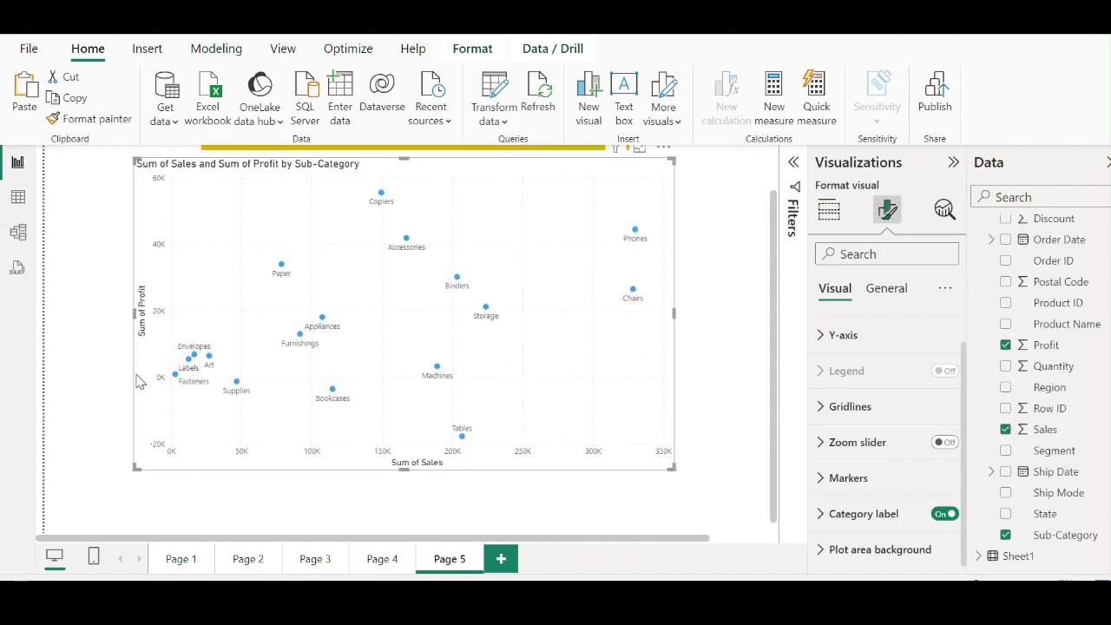
scroll(147, 347, "up", 2)
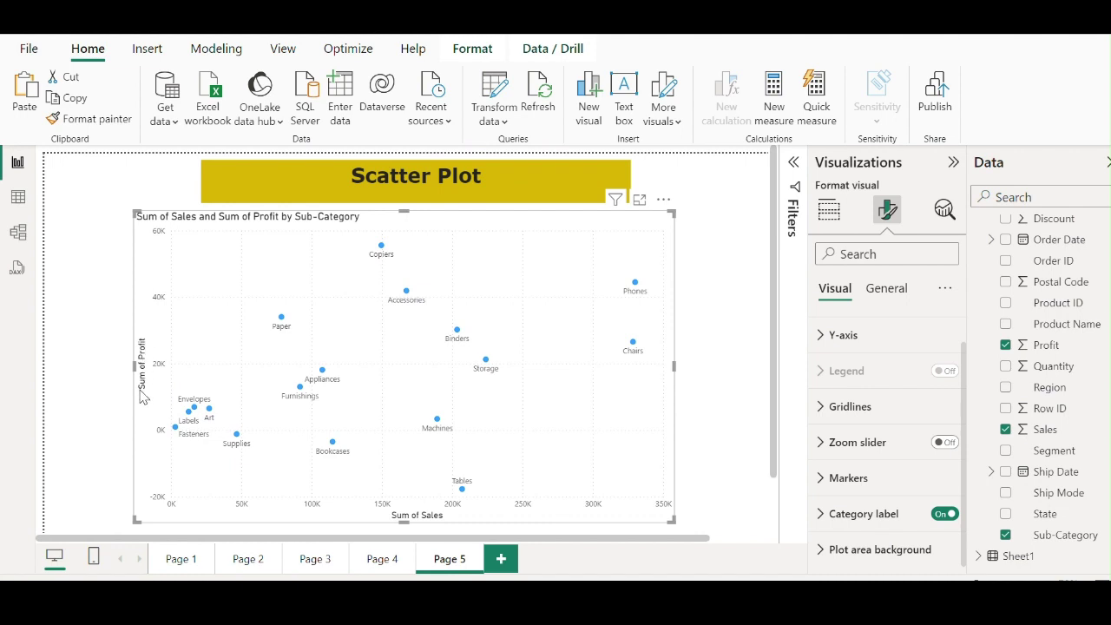
- Inspect the Tables, Paper and Phones points in the scatter chart for their sales and profit
scroll(156, 369, "down", 2)
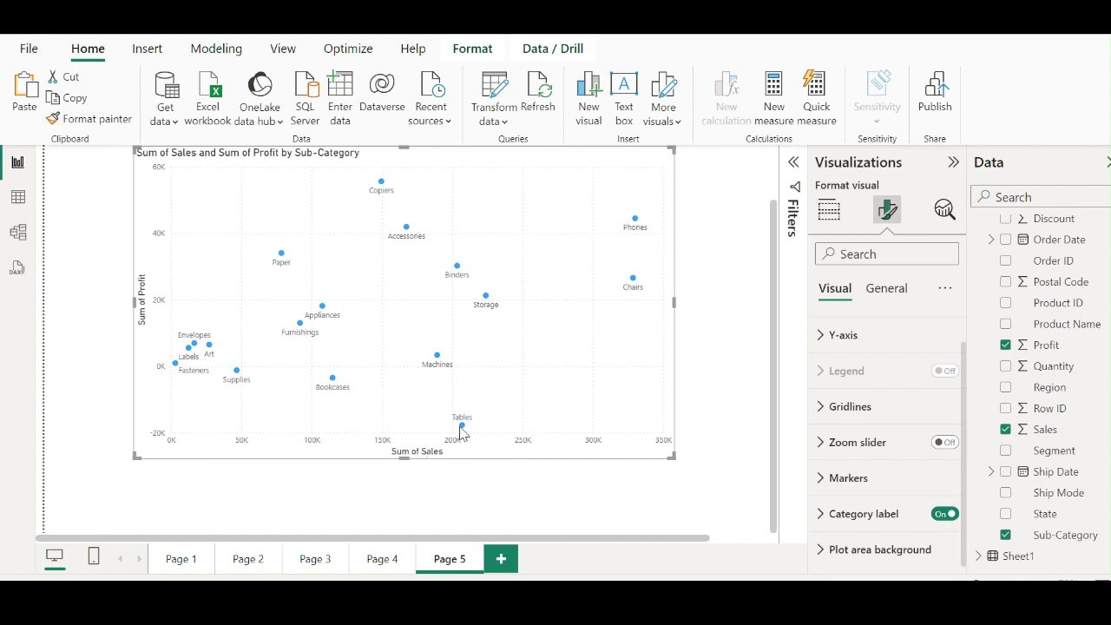
mouse_move(463, 427)
mouse_move(285, 259)
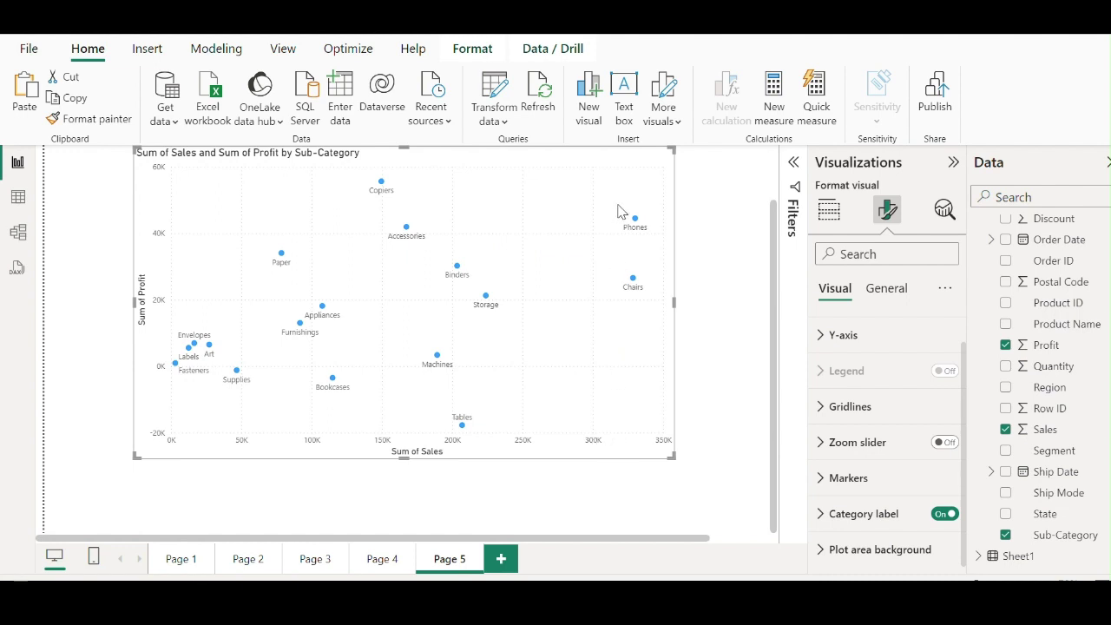
mouse_move(637, 223)
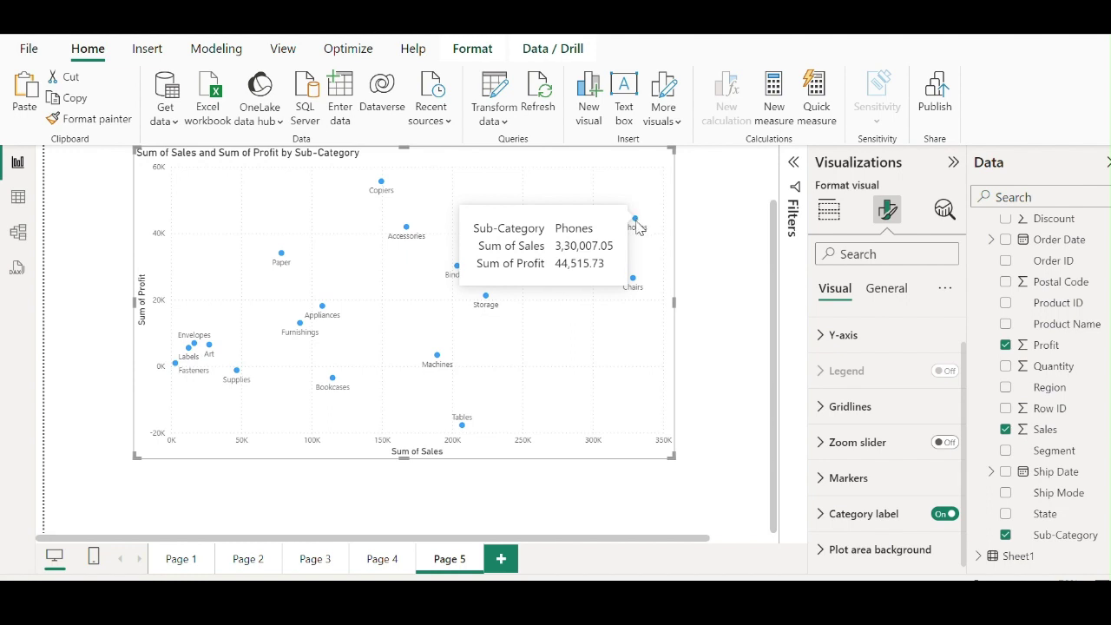
- Review the scatter chart's fields and add Region as its legend
left_click(828, 209)
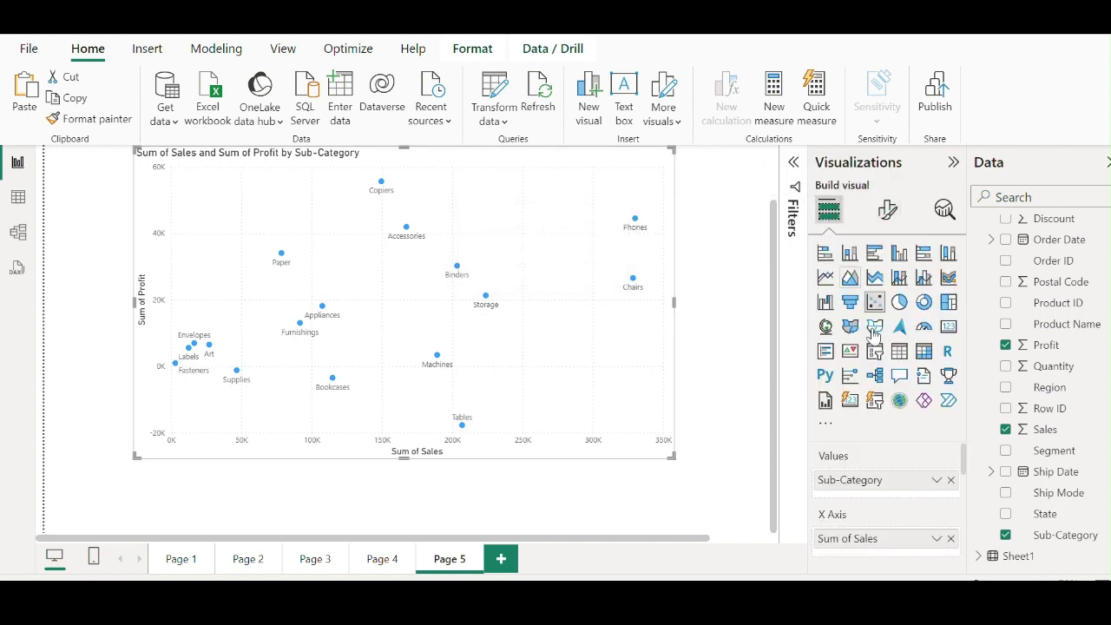
scroll(859, 472, "down", 2)
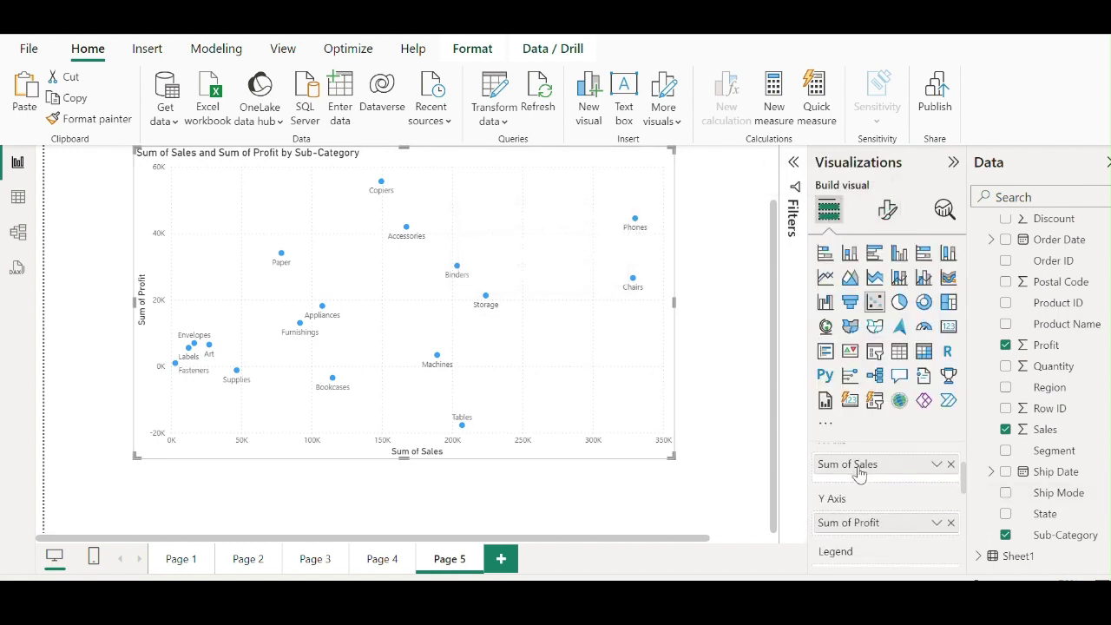
scroll(859, 471, "down", 3)
scroll(867, 526, "up", 1)
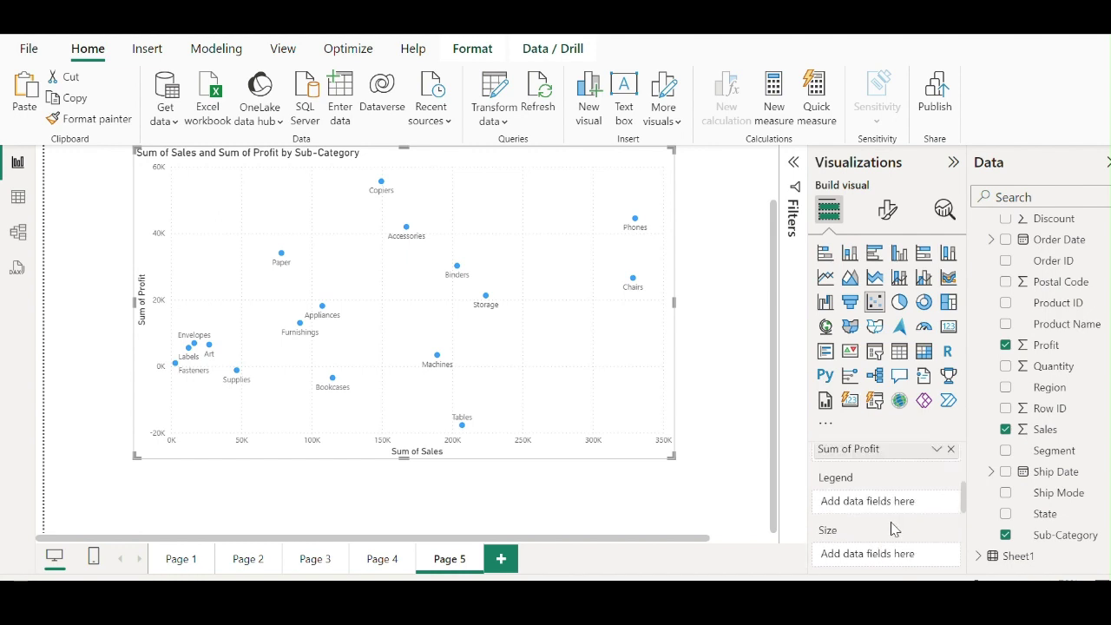
left_click_drag(1048, 387, 910, 503)
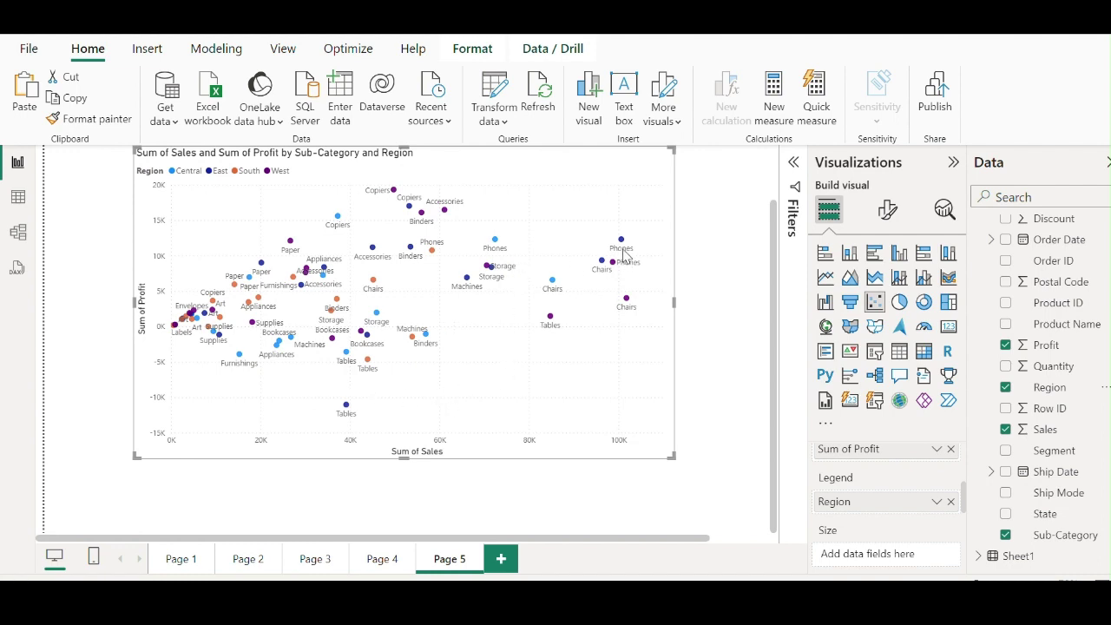
- Inspect the Phones and Chairs points by region in the scatter chart for their sales and profit
mouse_move(622, 243)
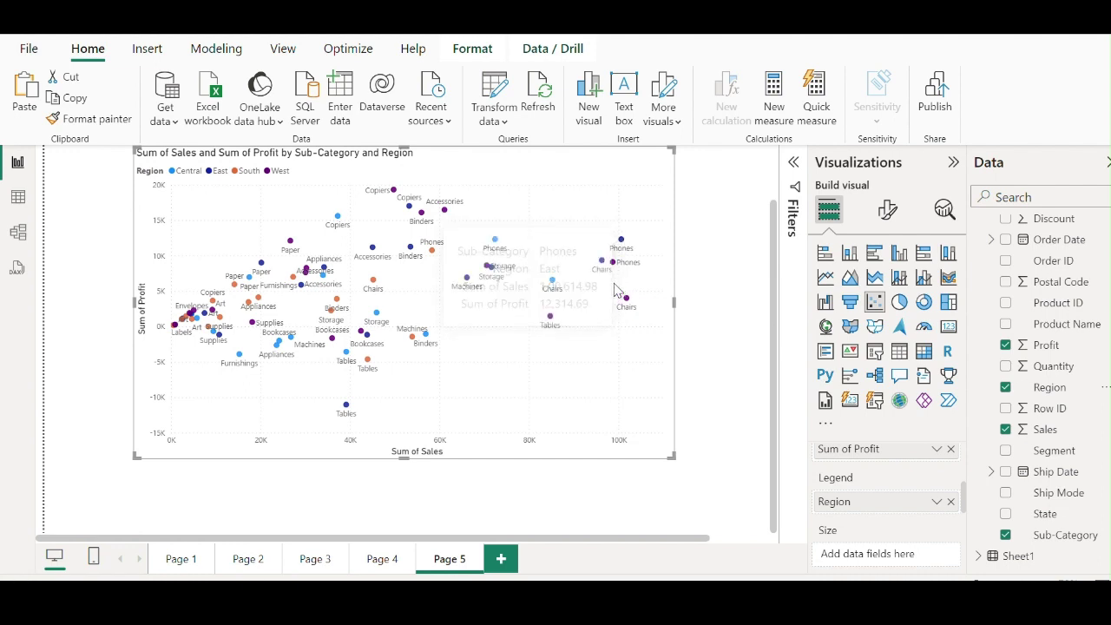
mouse_move(615, 271)
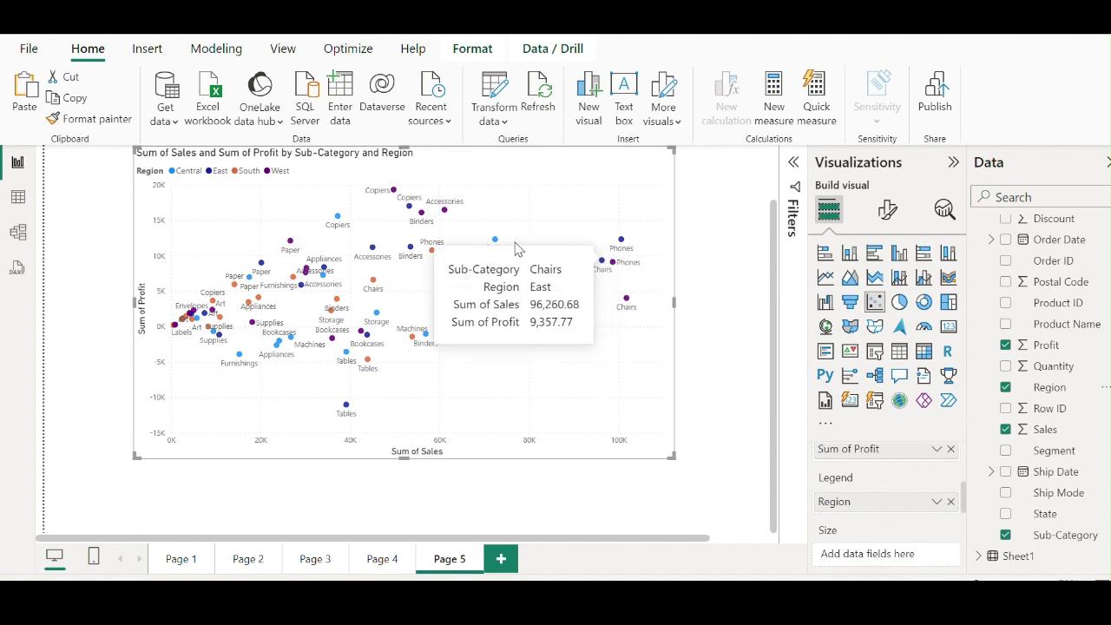
mouse_move(498, 247)
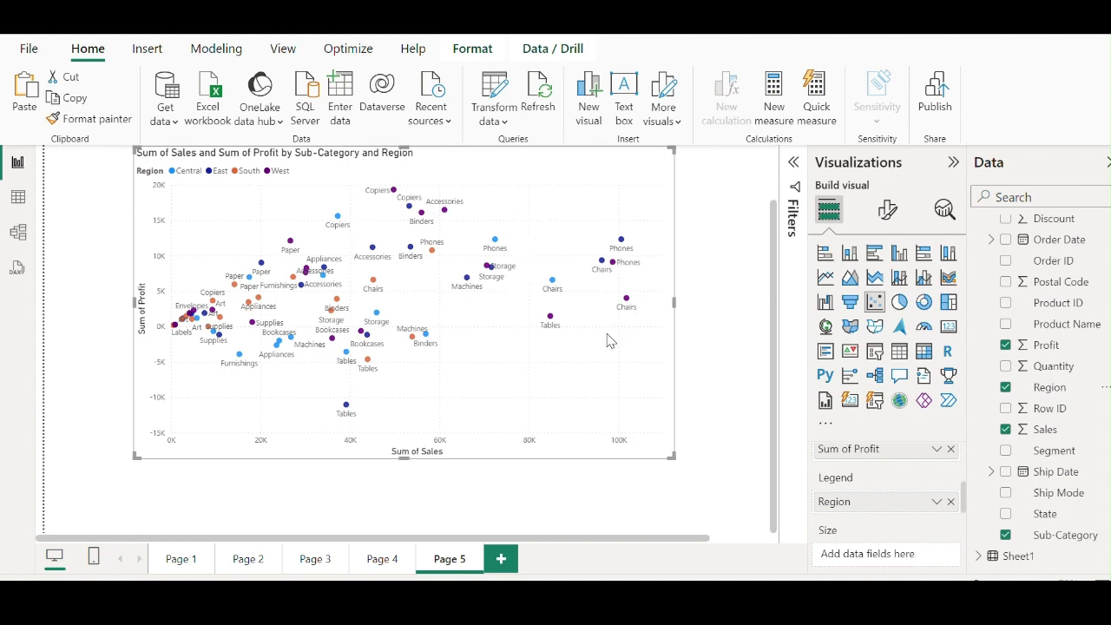
- Remove Region from the scatter chart's legend and use Segment as the legend instead
scroll(915, 464, "down", 2)
scroll(924, 505, "up", 2)
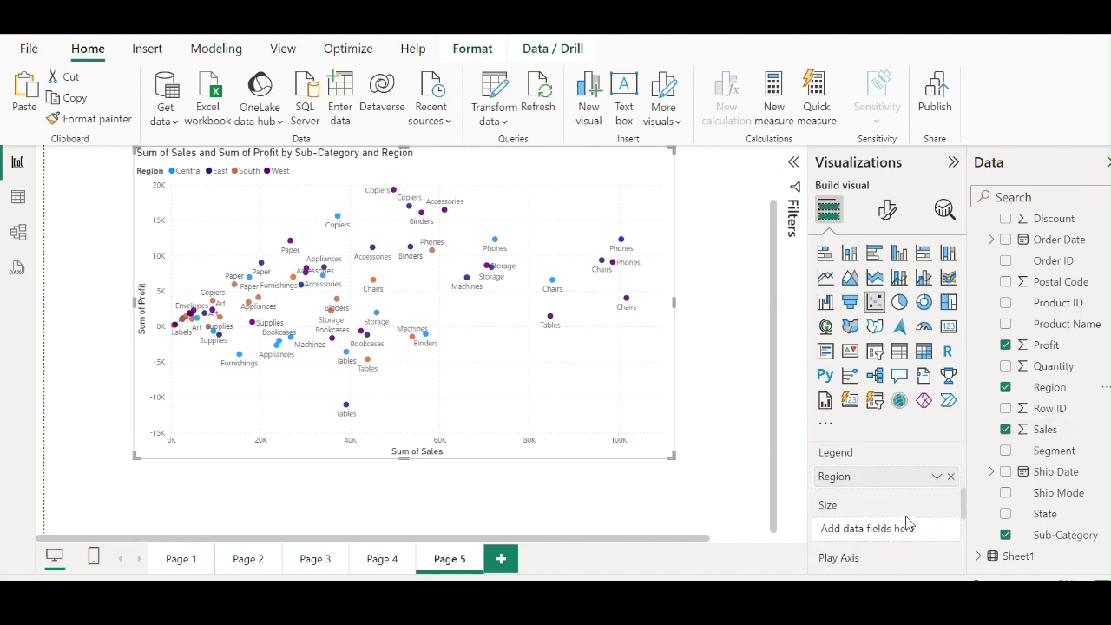
left_click(952, 477)
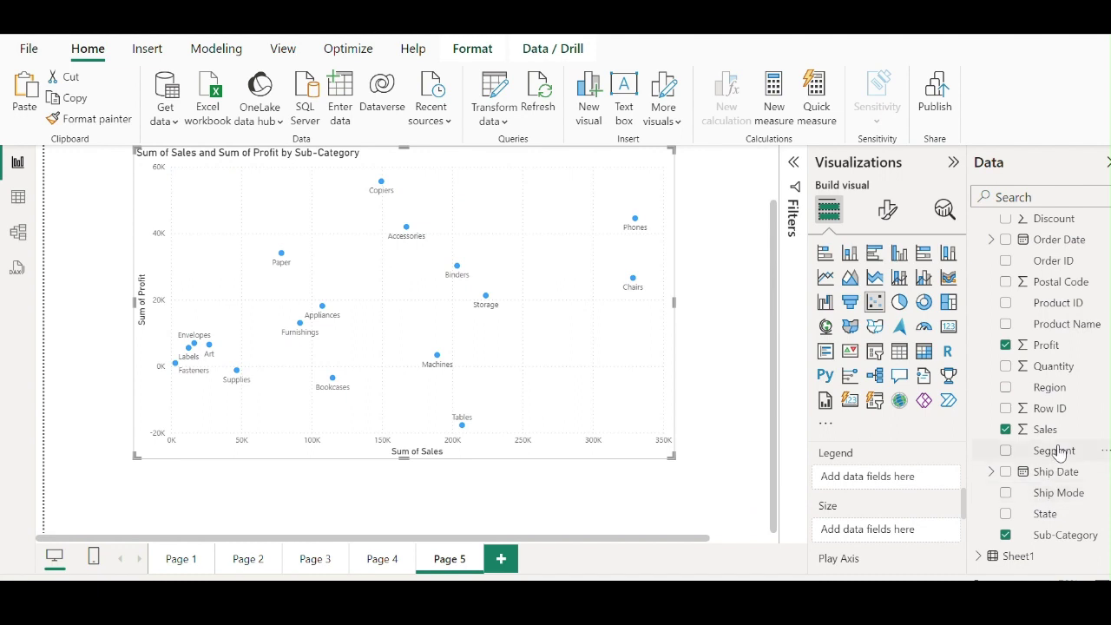
left_click_drag(1053, 450, 907, 482)
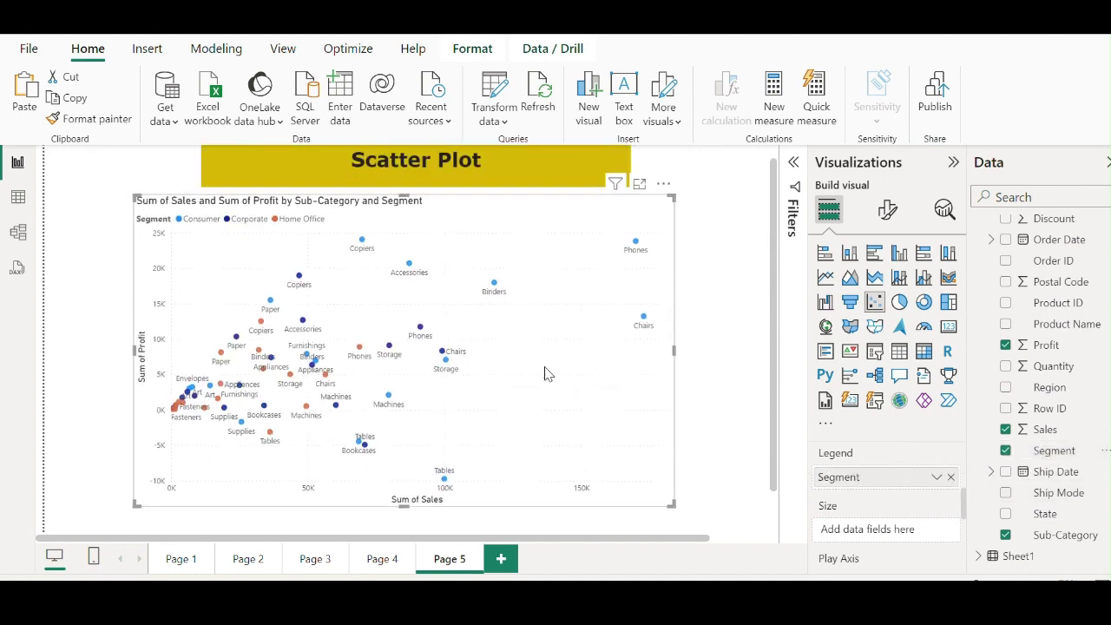
scroll(545, 373, "up", 1)
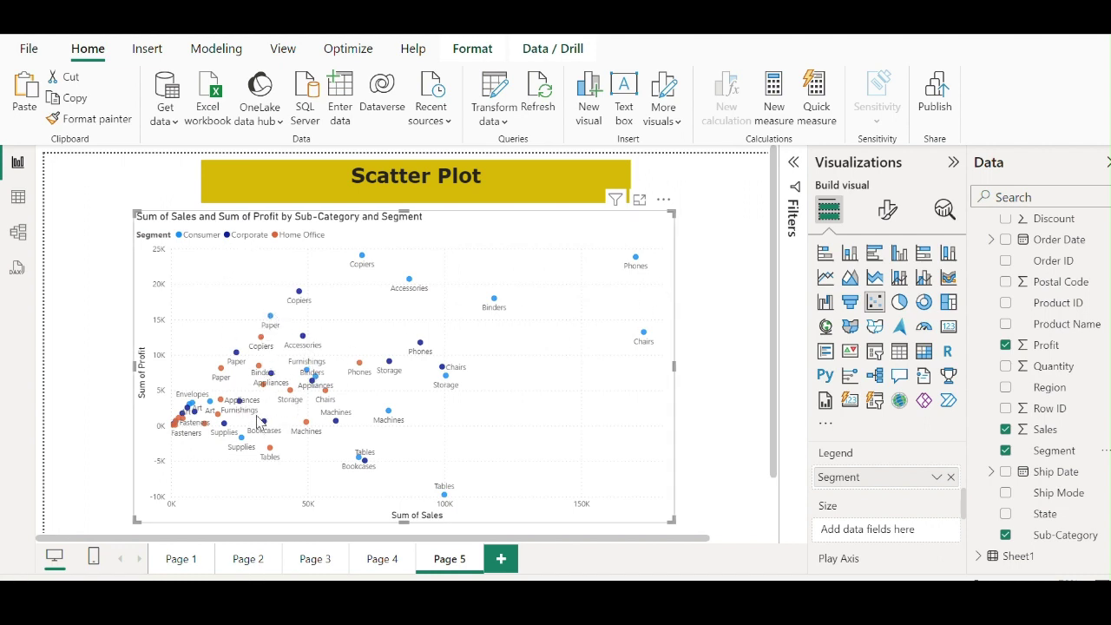
- Filter the scatter chart by Segment to show only Consumer, and collapse the filters to view the chart
left_click(792, 162)
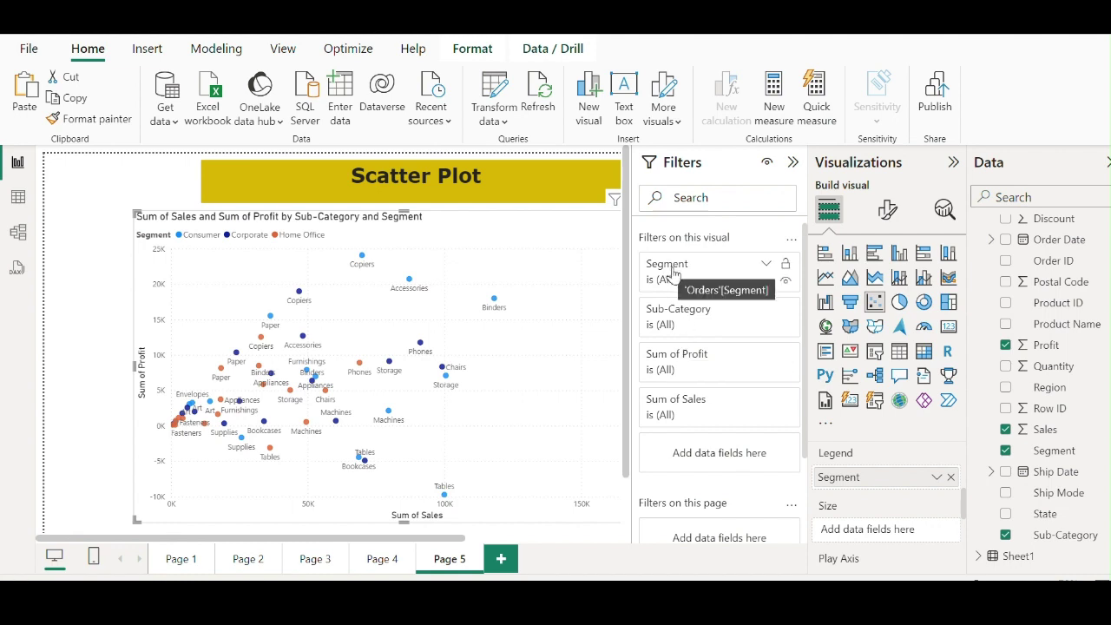
left_click(765, 267)
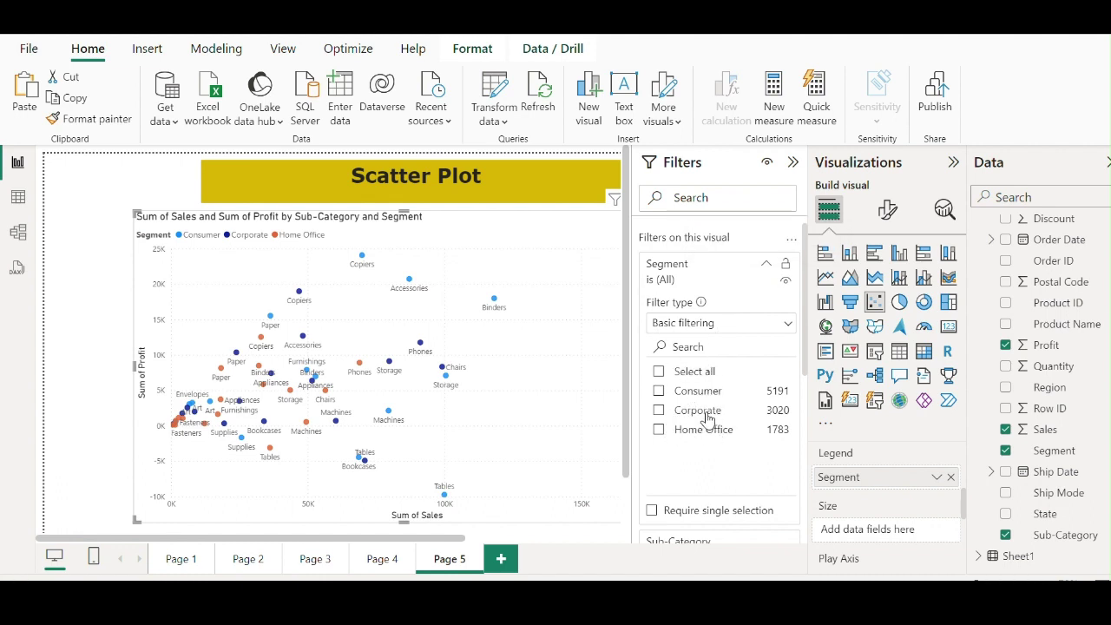
left_click(659, 392)
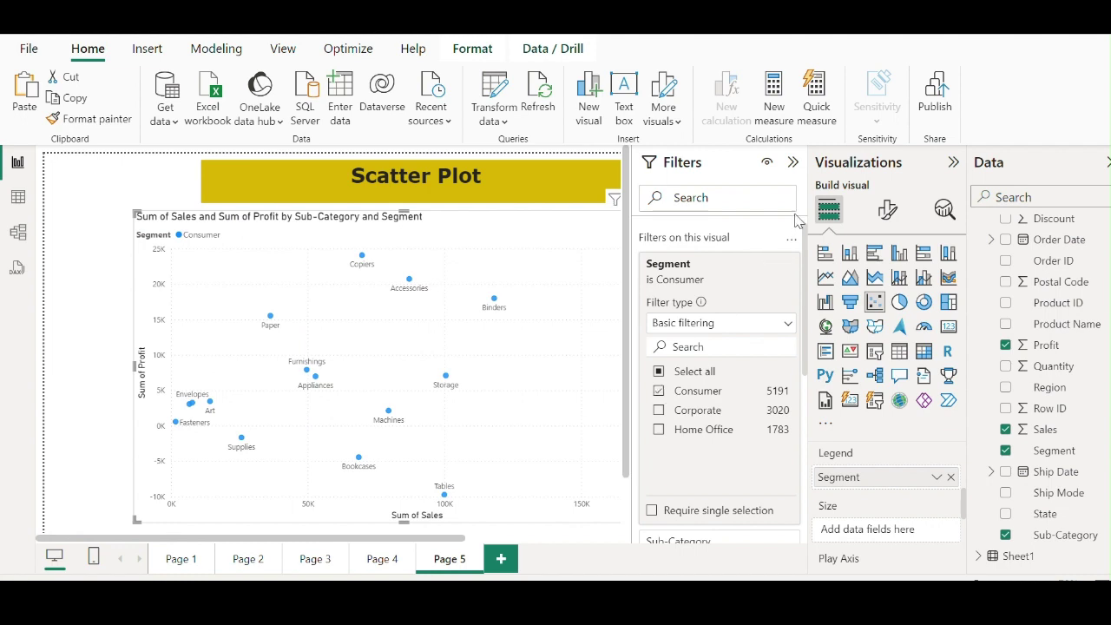
left_click(792, 162)
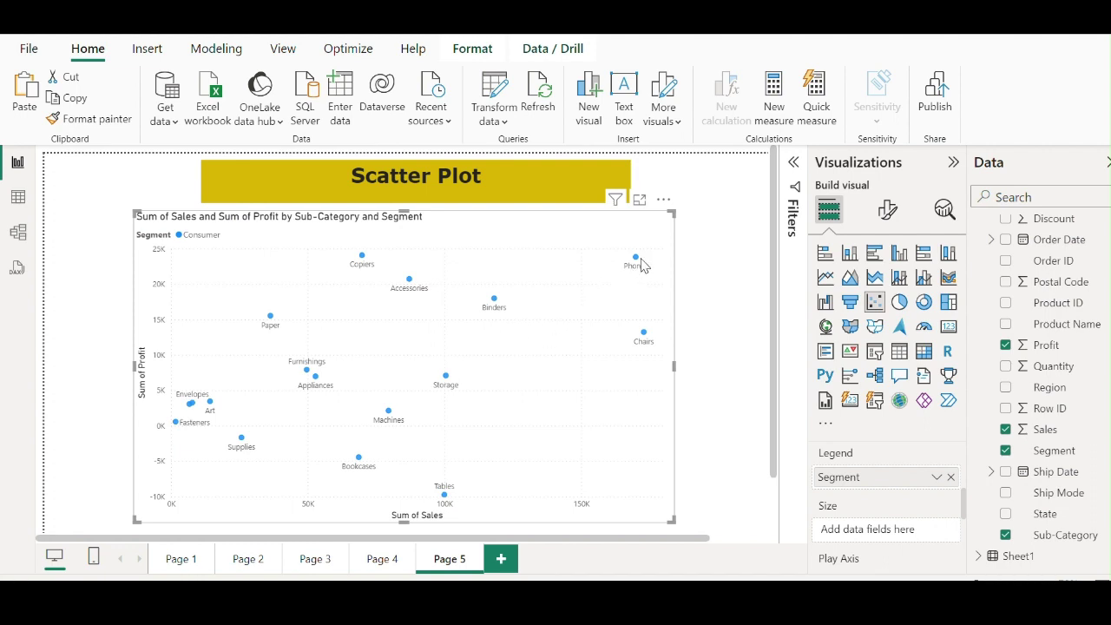
- Switch the scatter chart's Segment filter from Consumer to Corporate and view the chart at full width
left_click(793, 164)
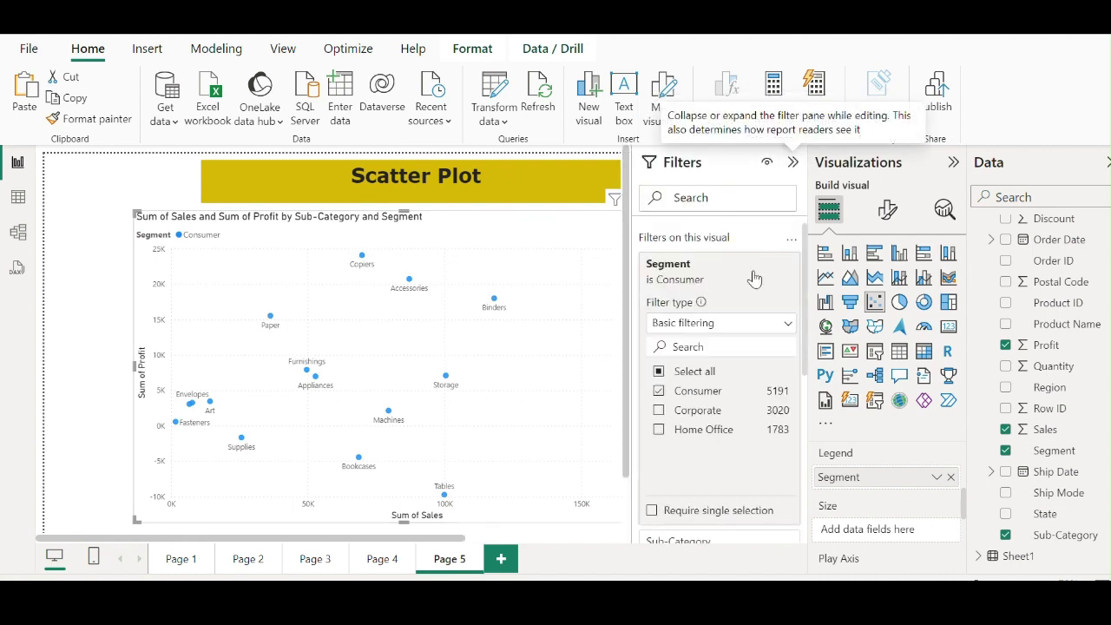
left_click(660, 411)
left_click(659, 391)
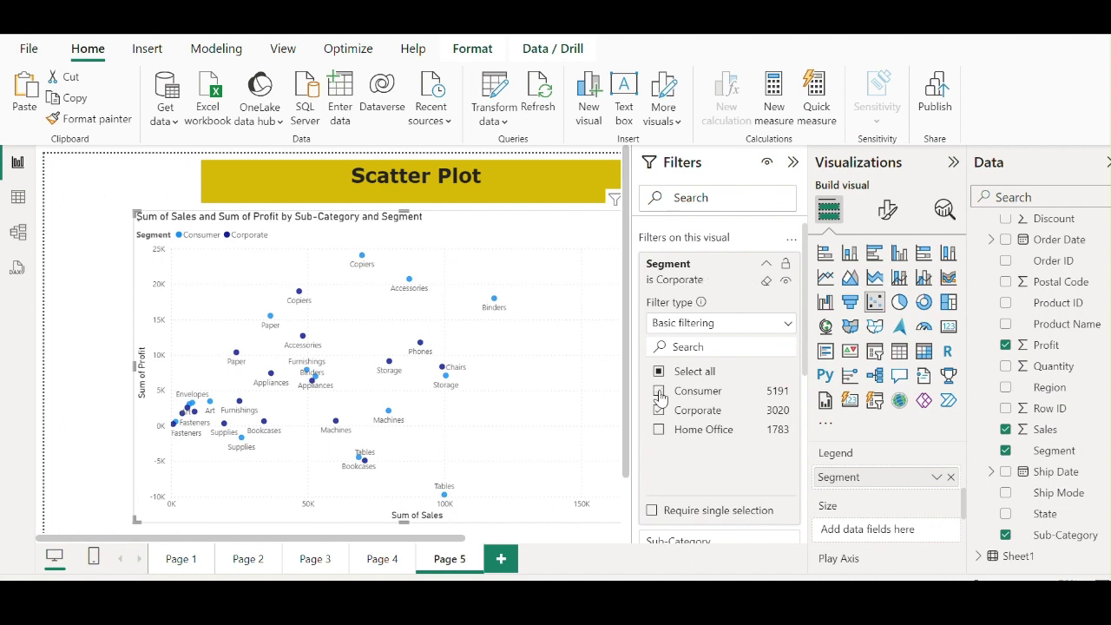
left_click(792, 162)
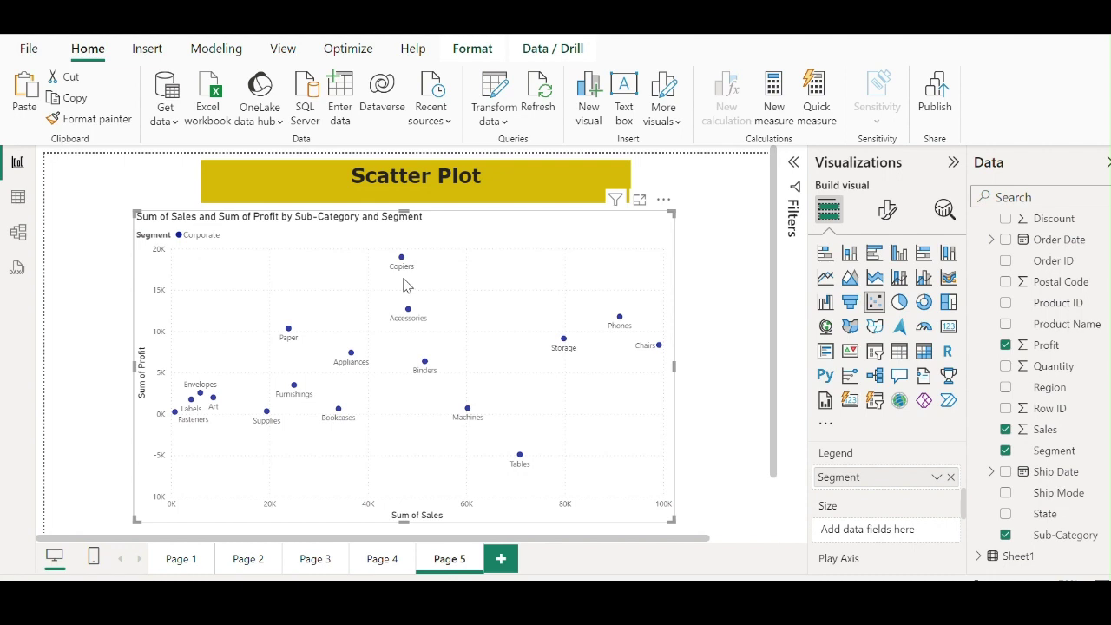
- Set the scatter chart's Segment filter to Home Office only and collapse the filter card and filters
left_click(794, 174)
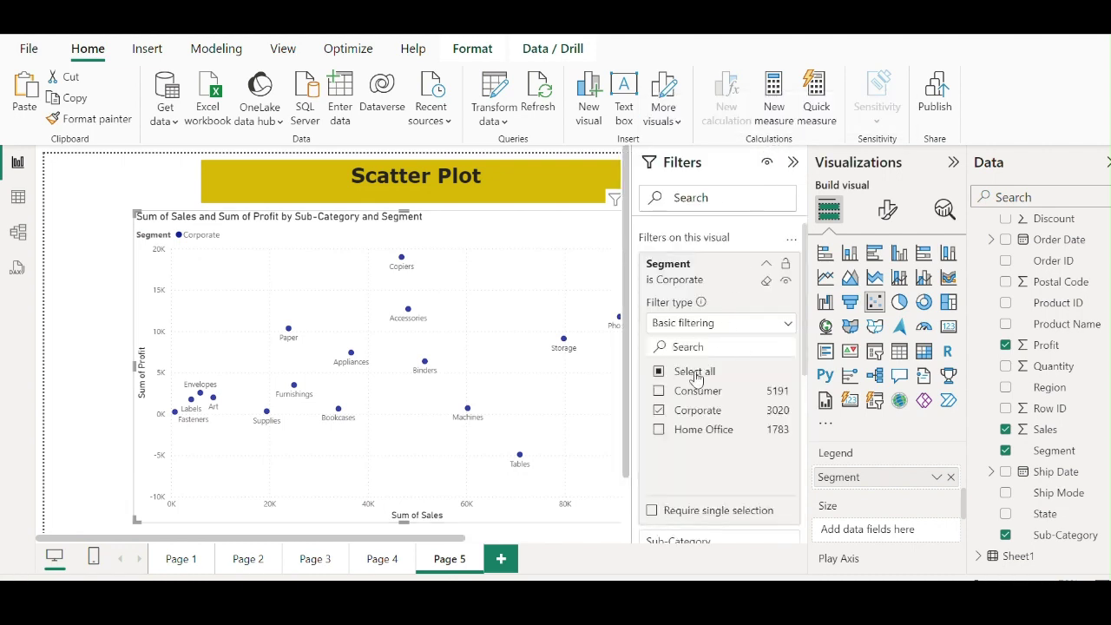
left_click(659, 430)
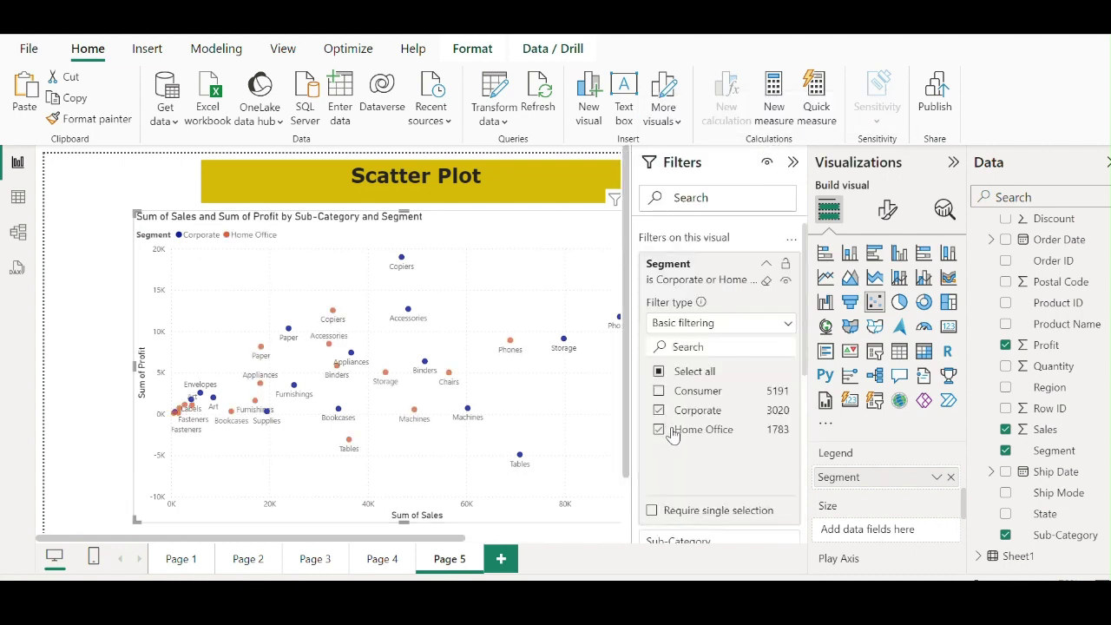
left_click(659, 409)
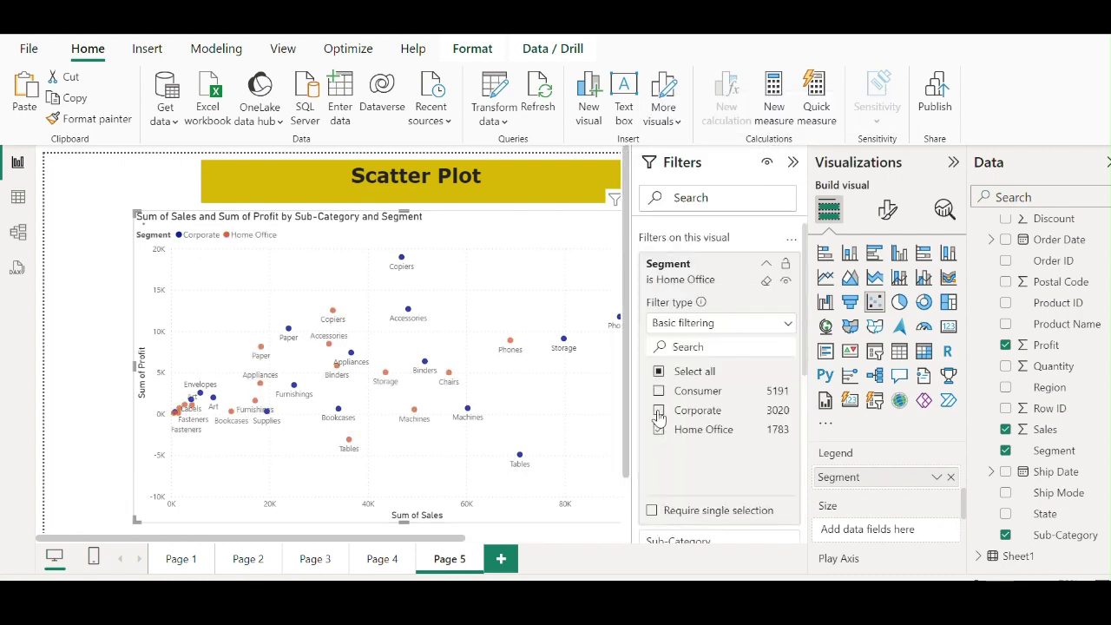
left_click(766, 267)
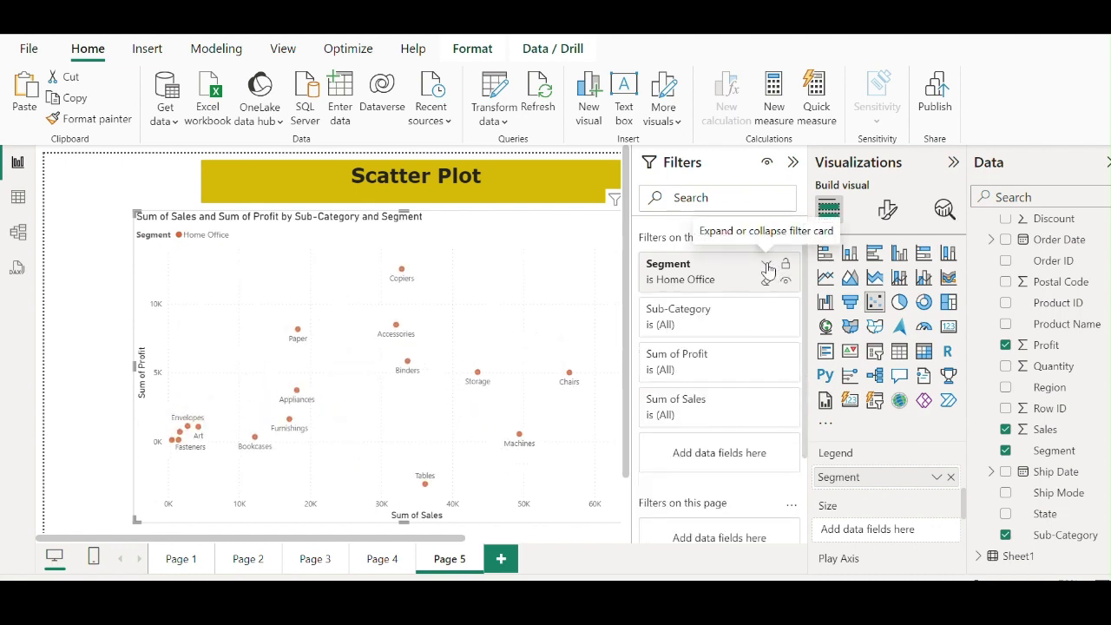
left_click(794, 164)
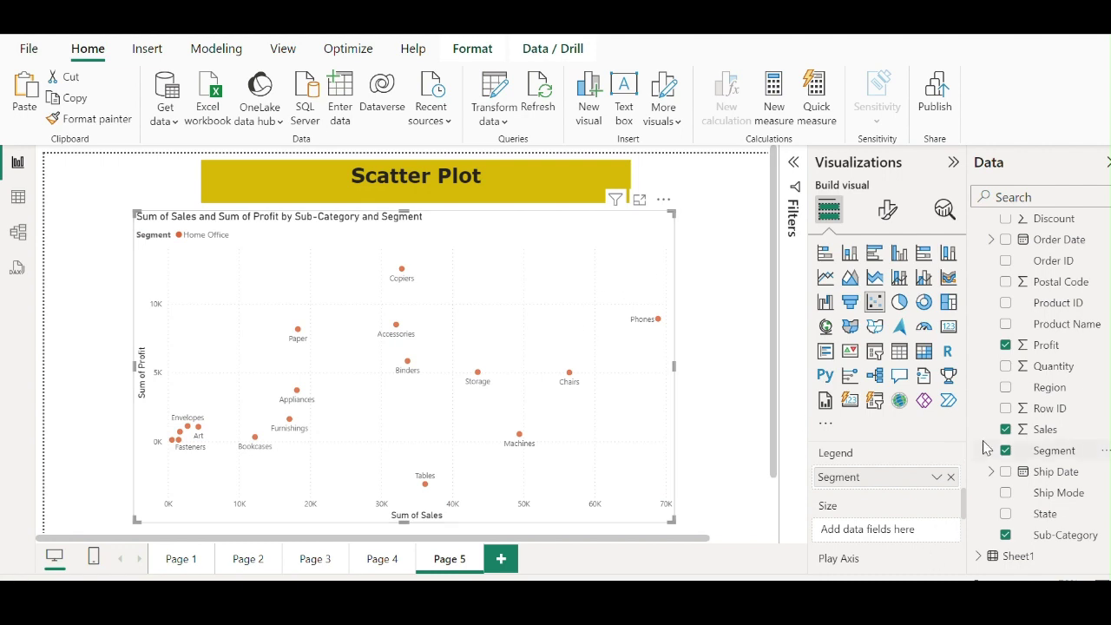
- Try Region in place of Segment as the scatter chart's legend, and clear the legend
left_click_drag(1049, 390, 889, 486)
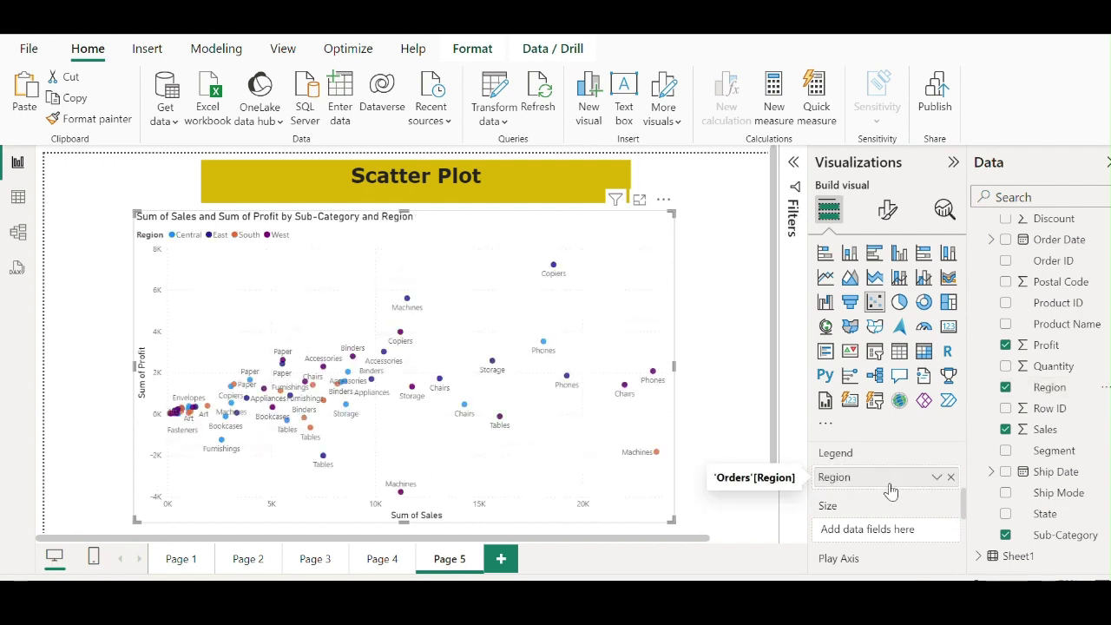
left_click(950, 476)
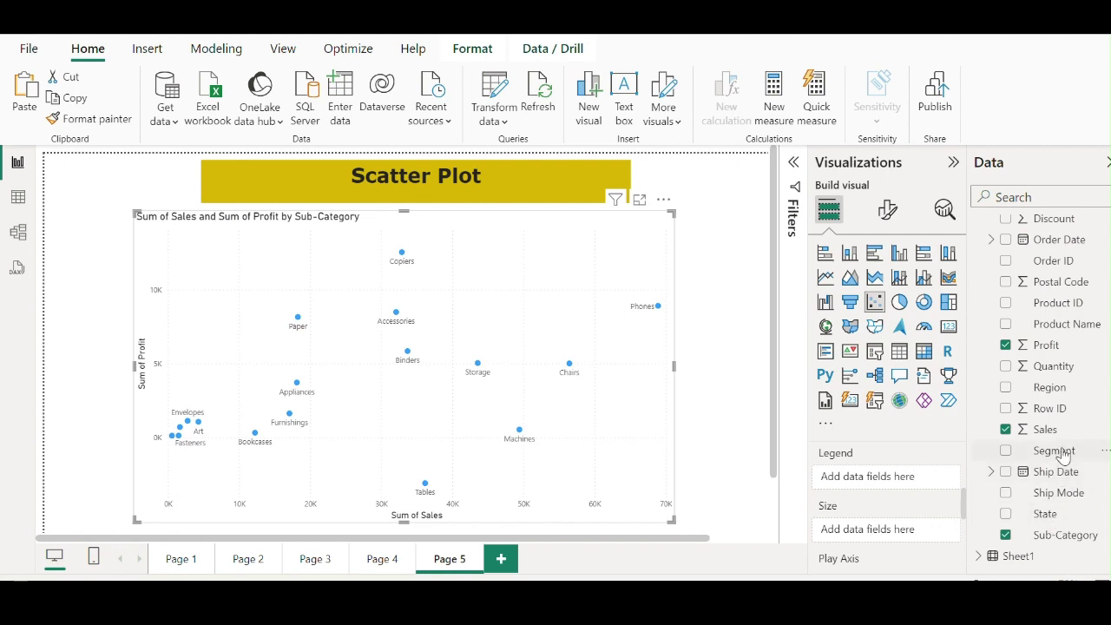
- Set Segment as the legend of the scatter chart
left_click_drag(1056, 450, 918, 481)
- Try Quantity as a second X-axis field alongside Sales in the scatter chart, and remove it
scroll(891, 486, "up", 3)
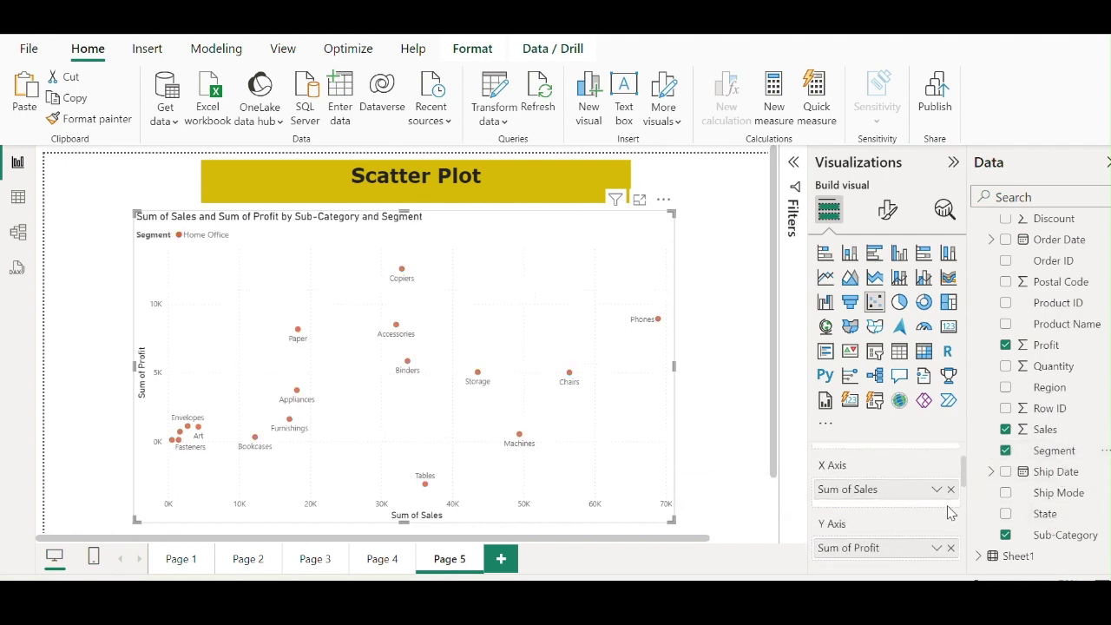
left_click_drag(1054, 368, 913, 501)
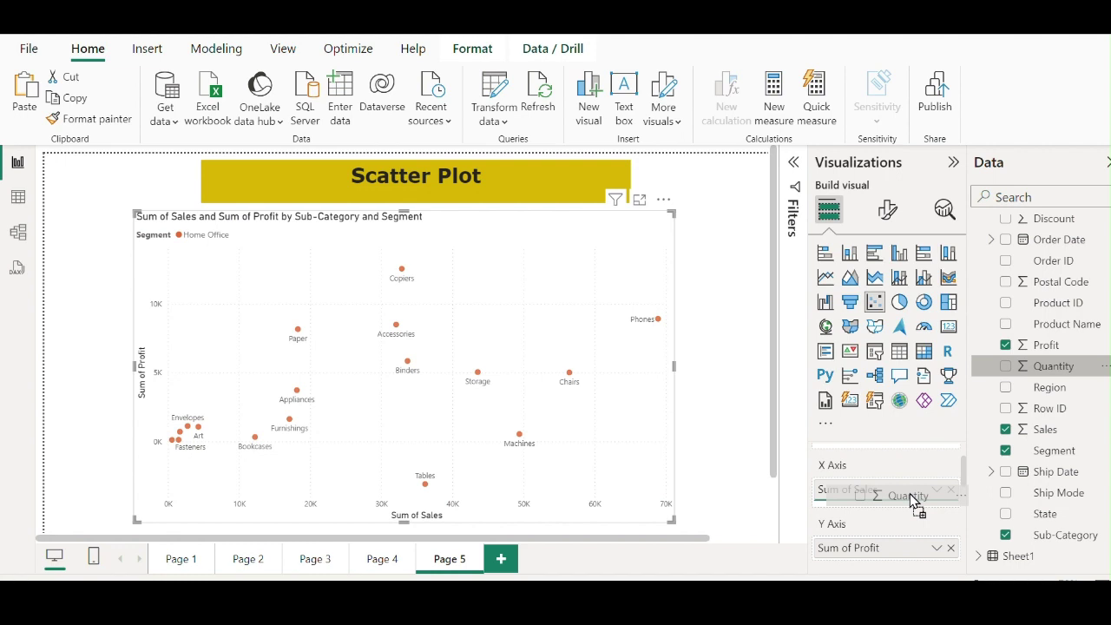
left_click_drag(913, 501, 911, 499)
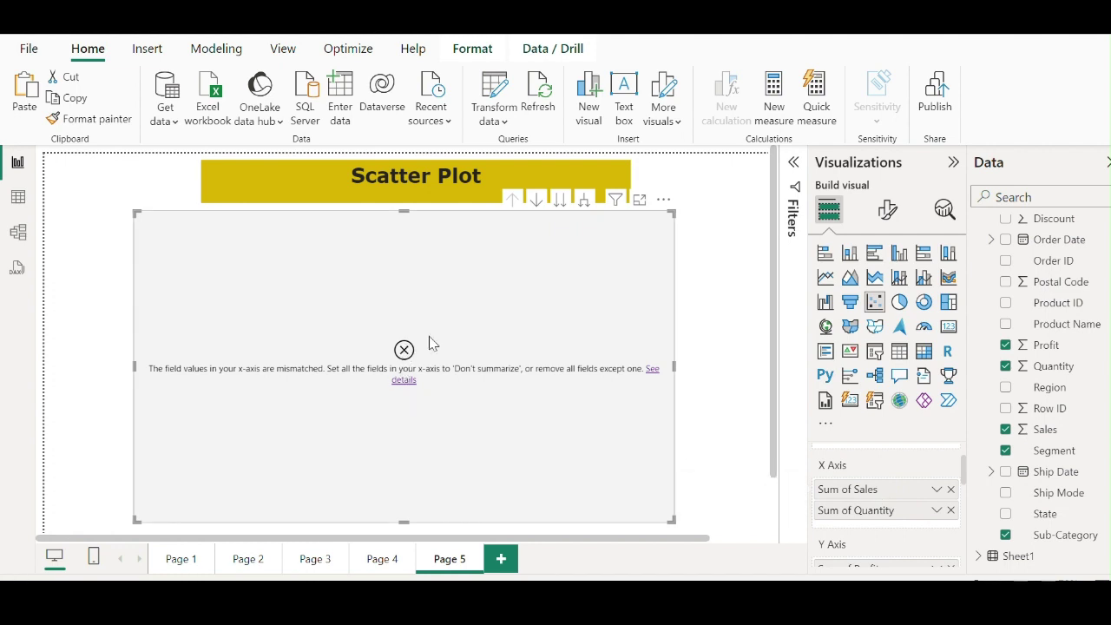
left_click(950, 510)
scroll(920, 494, "down", 1)
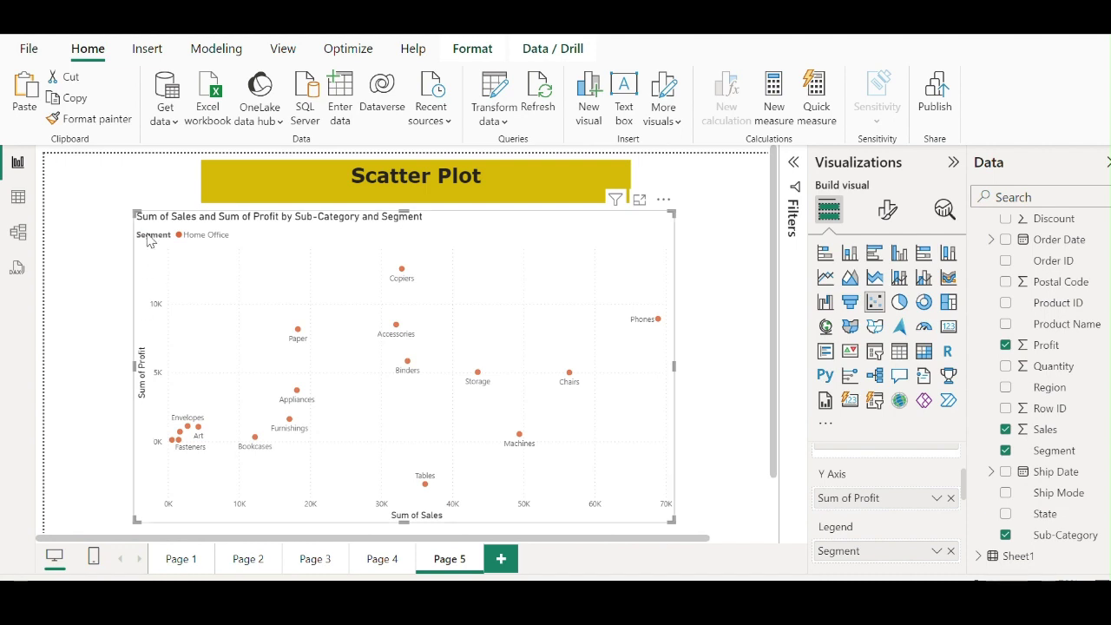
- Try a narrower scatter chart, then widen it and reposition it beneath the Scatter Plot title
scroll(326, 321, "down", 1)
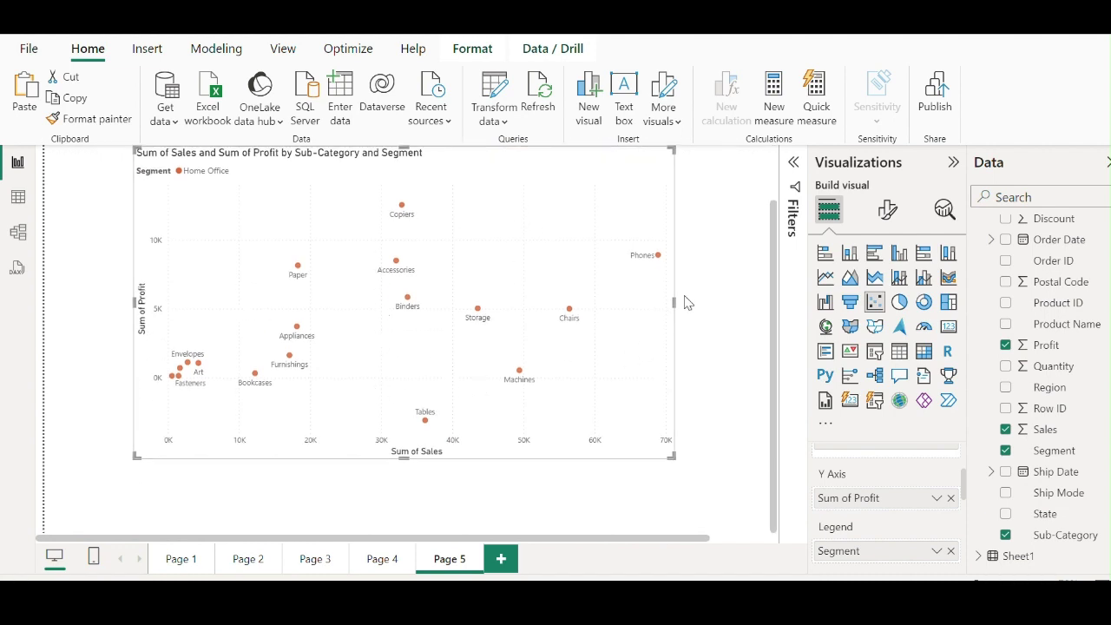
left_click_drag(674, 301, 501, 304)
left_click_drag(331, 318, 268, 341)
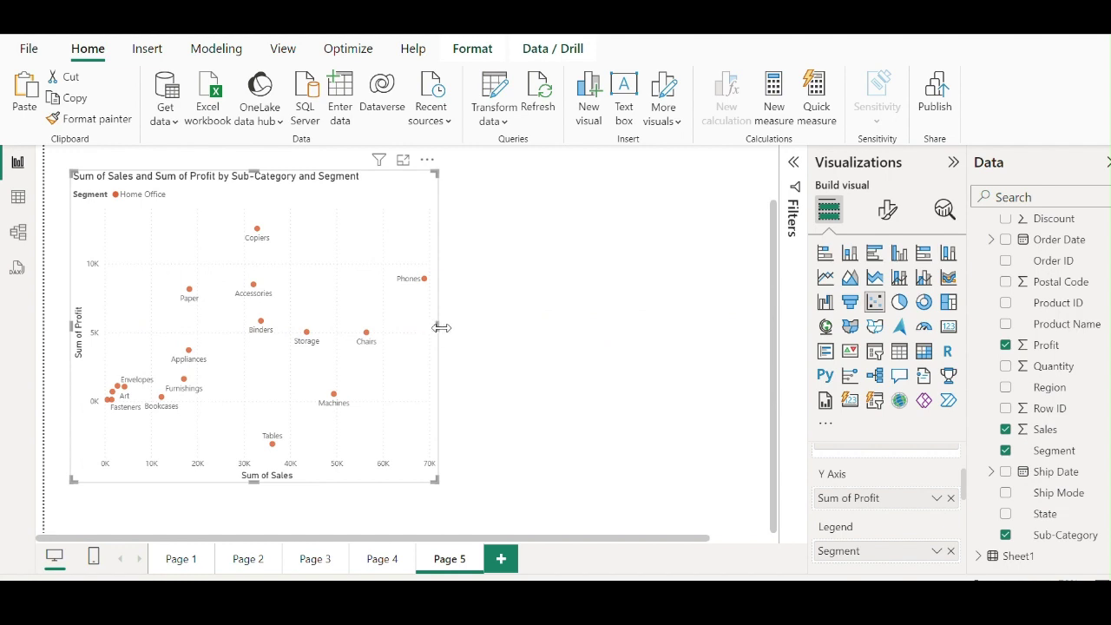
left_click_drag(442, 328, 672, 327)
mouse_move(454, 272)
left_mouse_down()
mouse_move(506, 322)
mouse_move(477, 308)
mouse_move(482, 319)
mouse_move(508, 280)
mouse_move(489, 256)
mouse_move(454, 252)
left_mouse_up()
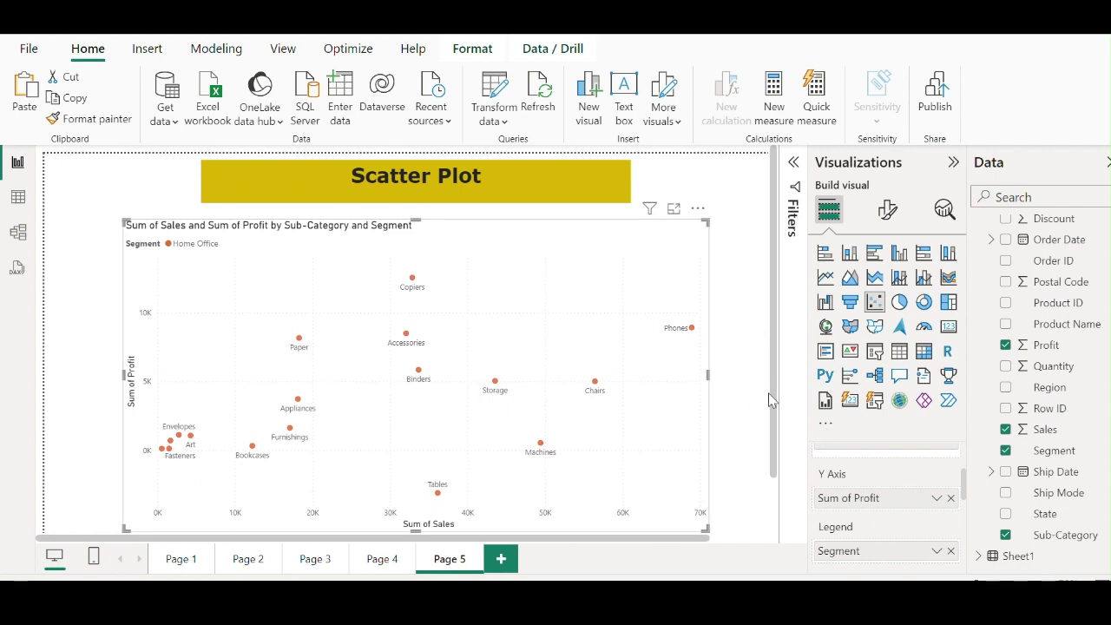
- Add a new report page with an empty pie chart, enlarge the chart and move it toward the page's middle
left_click(503, 562)
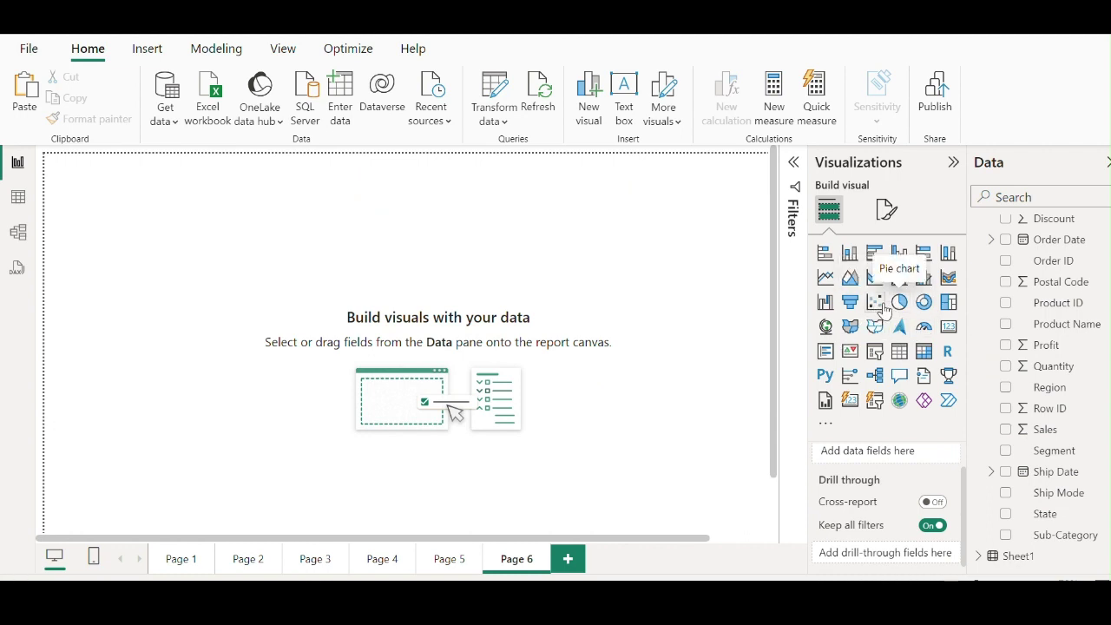
left_click(898, 302)
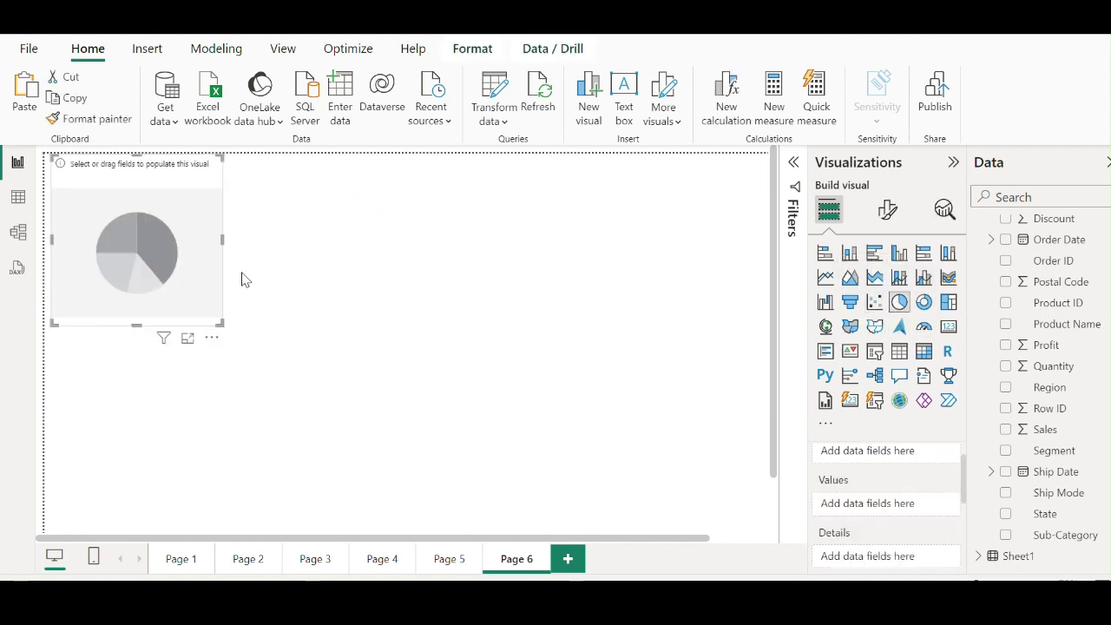
left_click_drag(222, 330, 410, 432)
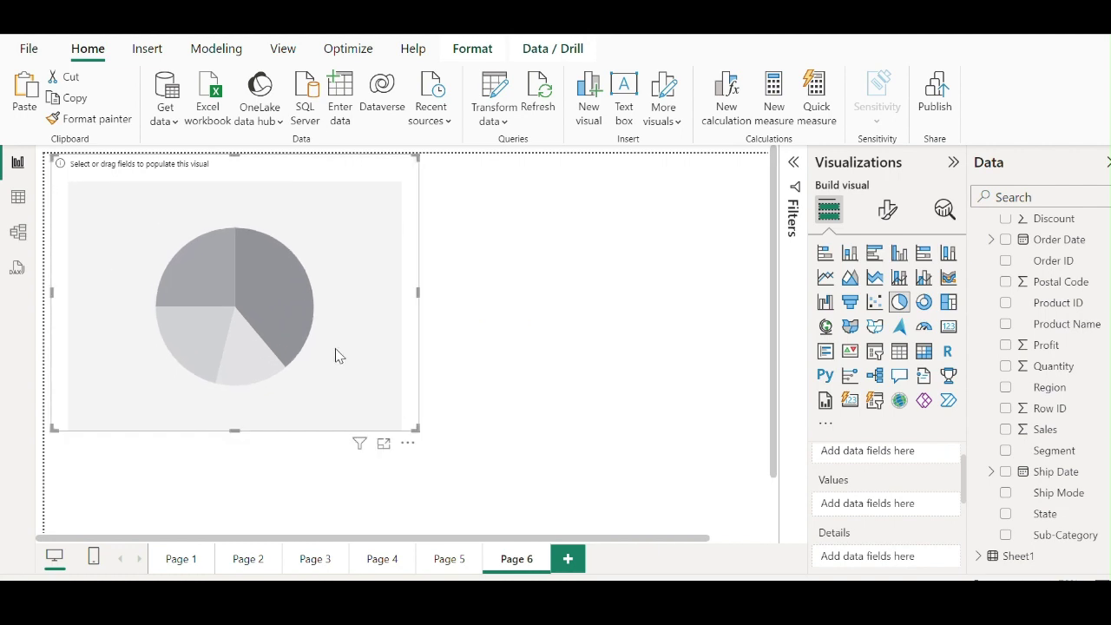
left_click_drag(338, 355, 462, 437)
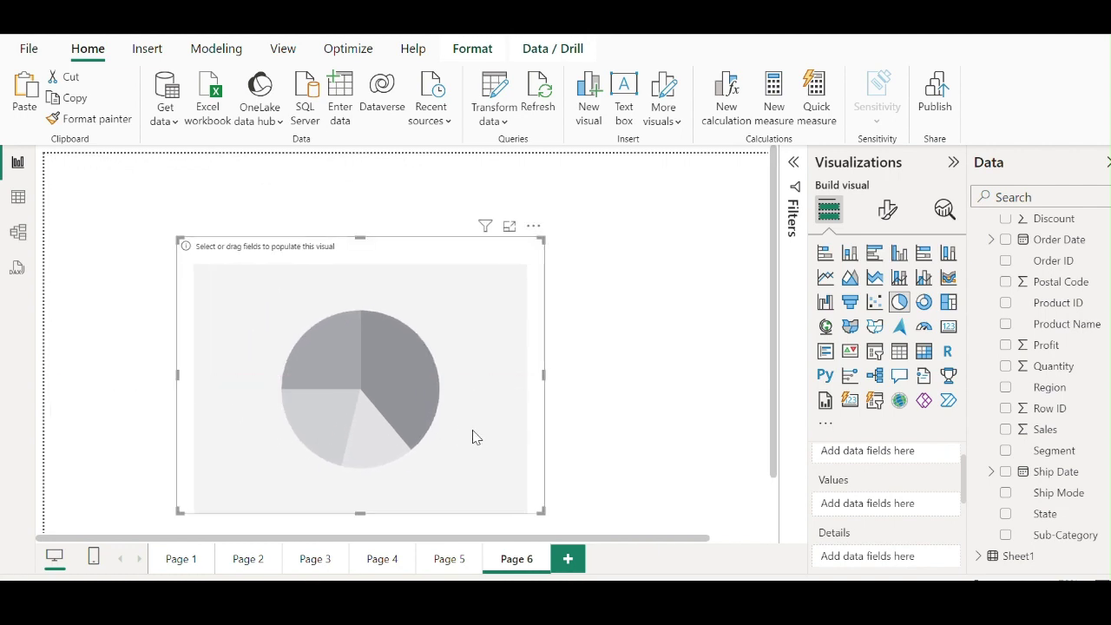
- Paste the copied title text box onto the new page and change its text to "Pie chart"
key("ctrl+v")
left_click(511, 185)
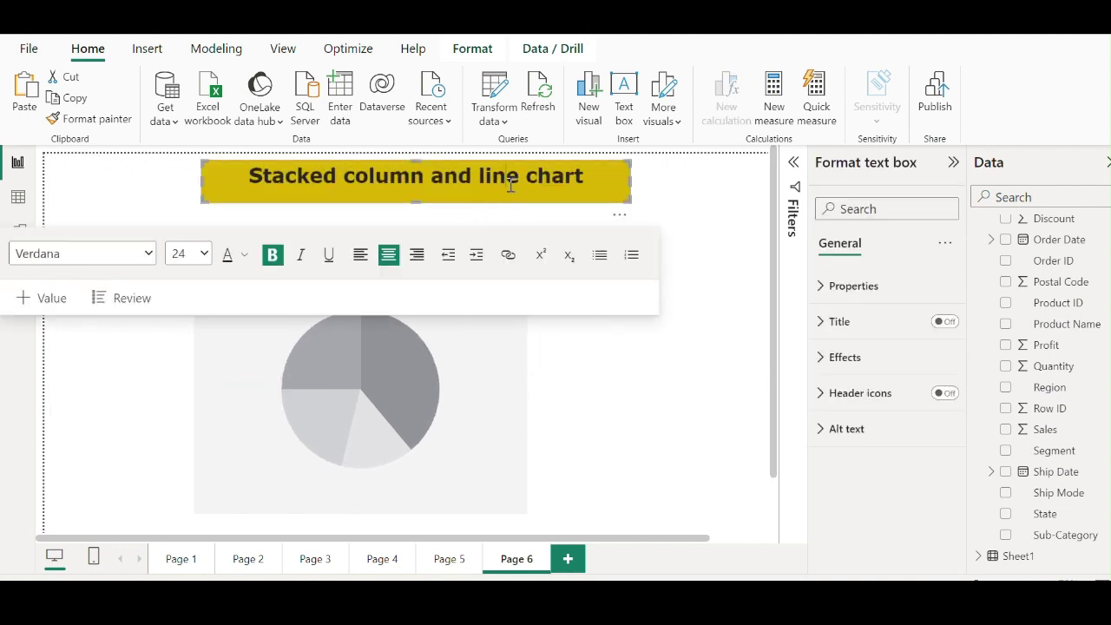
double_click(511, 178)
left_click(521, 179)
key("BackSpace")
key("BackSpace")
key("BackSpace")
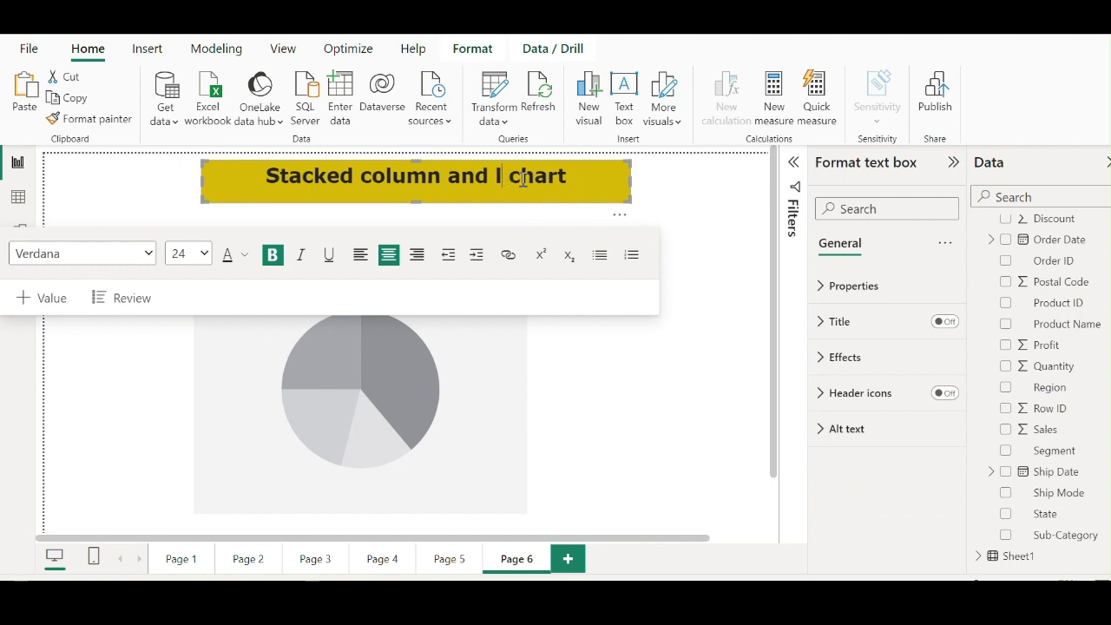
key("BackSpace")
key("BackSpace")
key("BackSpace")
key("BackSpace")
key("BackSpace")
key("BackSpace")
key("BackSpace")
key("BackSpace")
key("BackSpace")
key("BackSpace")
key("BackSpace")
key("BackSpace")
key("BackSpace")
key("BackSpace")
key("BackSpace")
key("BackSpace")
key("BackSpace")
key("BackSpace")
key("BackSpace")
key("BackSpace")
type("Piw")
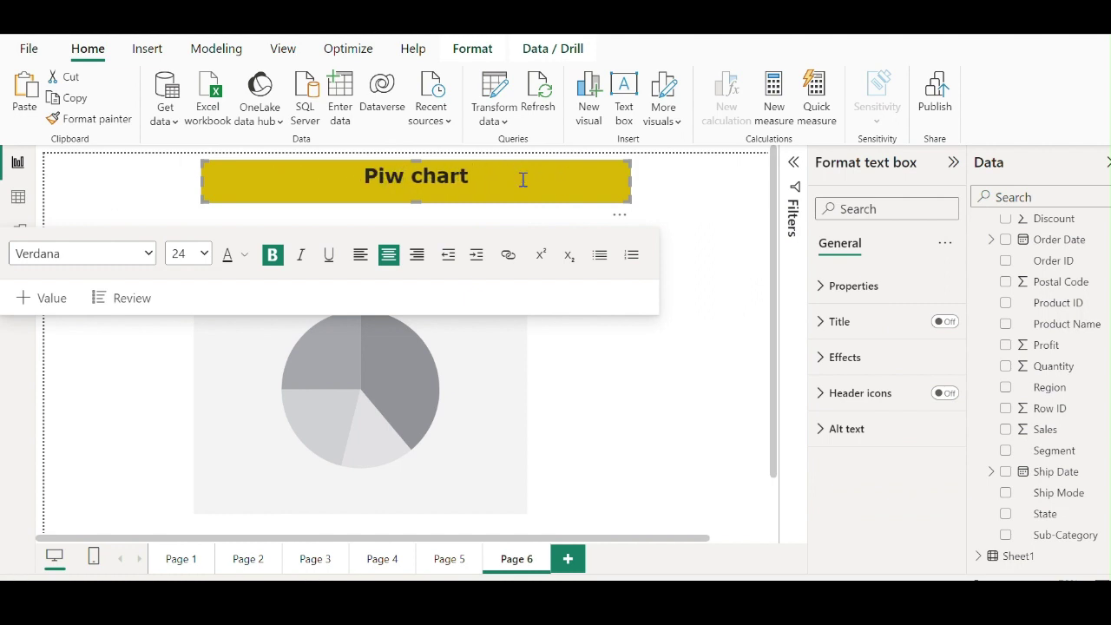
key("BackSpace")
type("e")
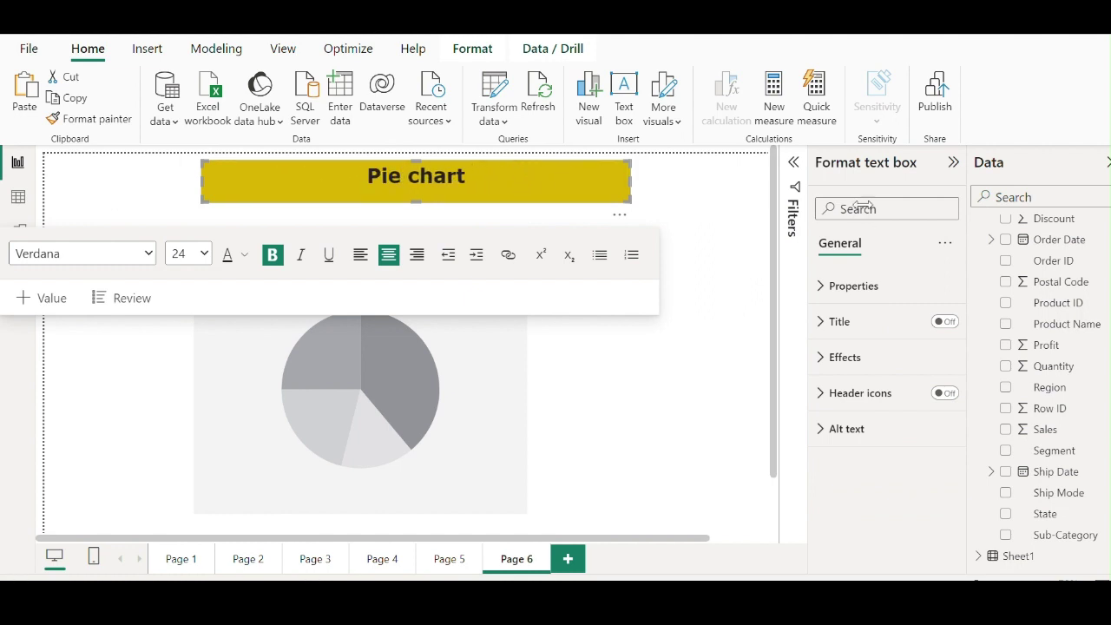
- Centre the empty pie chart beneath its title and look through the fields of the Orders table
left_click(702, 360)
left_click_drag(502, 361, 529, 356)
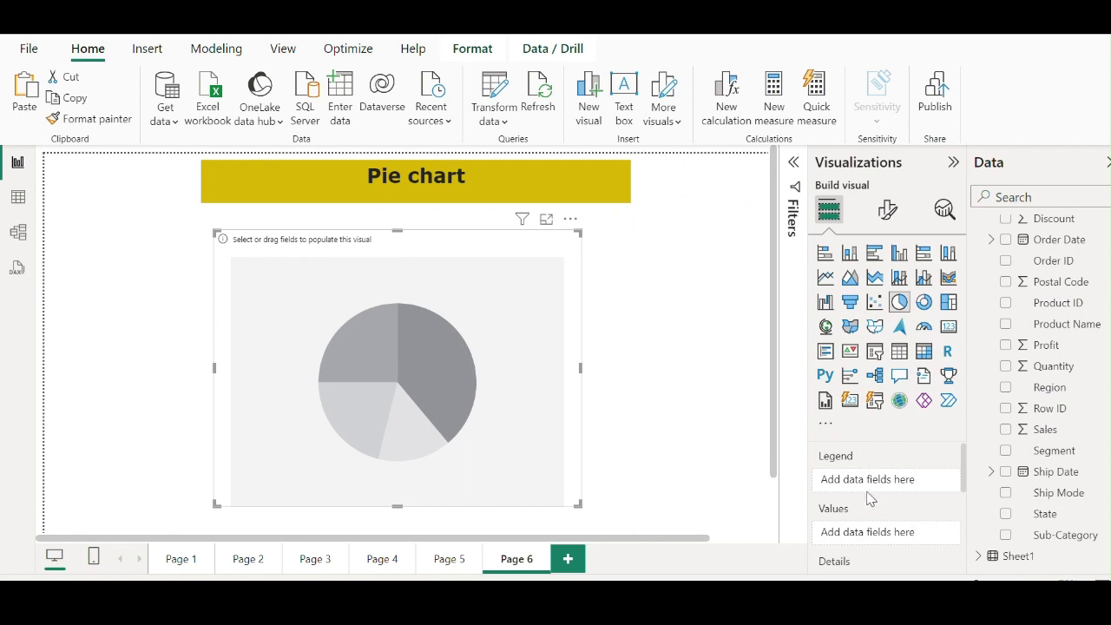
scroll(862, 499, "down", 1)
scroll(859, 496, "up", 1)
scroll(1051, 316, "up", 3)
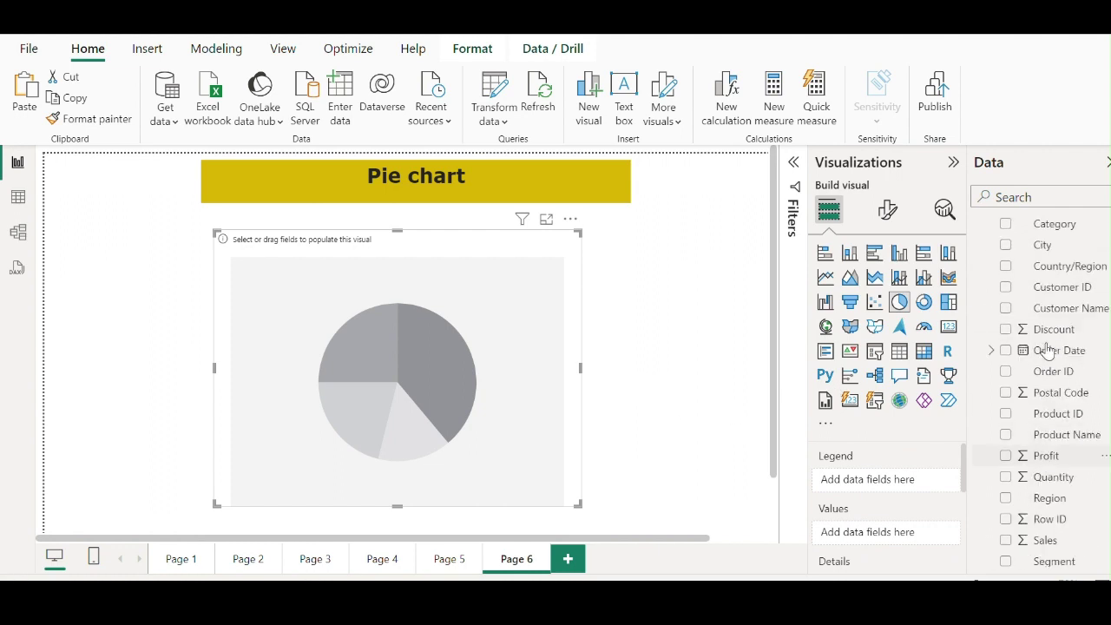
left_click_drag(1050, 308, 1059, 282)
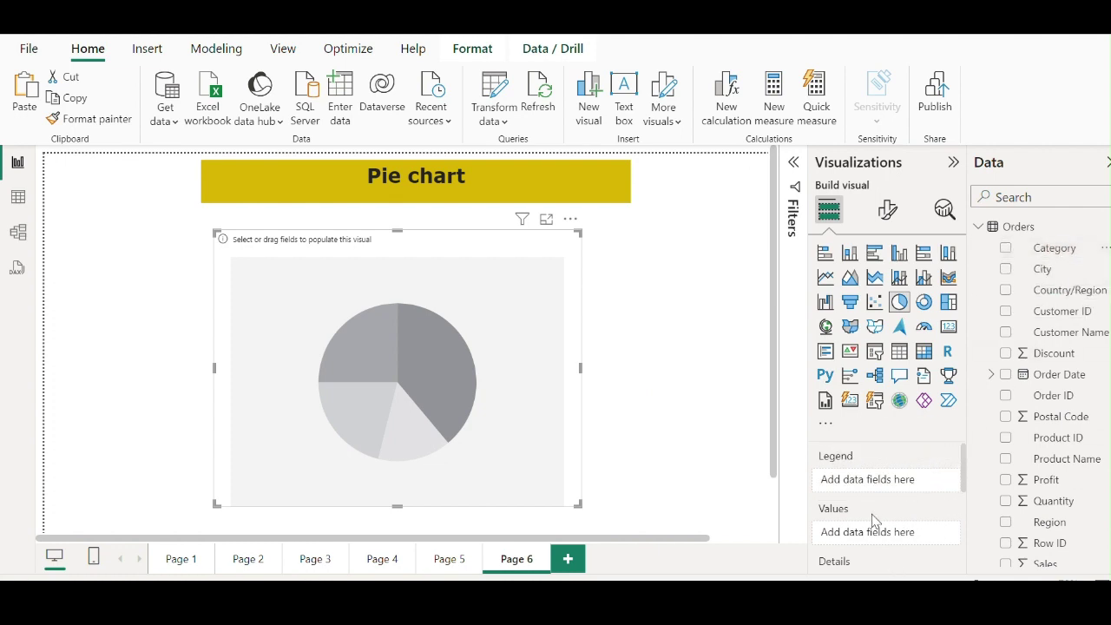
- Populate the pie chart with Category as legend and Sales as values, and align its left edge with the title banner
scroll(876, 486, "down", 3)
scroll(864, 514, "up", 3)
left_click_drag(1042, 253, 894, 482)
scroll(1054, 449, "down", 2)
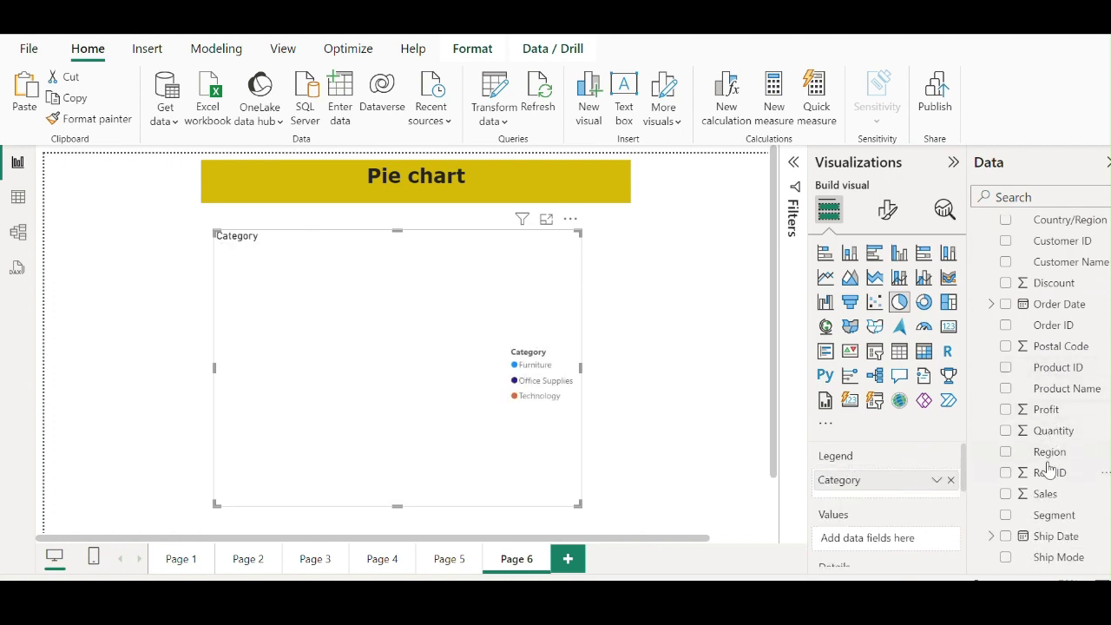
left_click_drag(1042, 494, 899, 538)
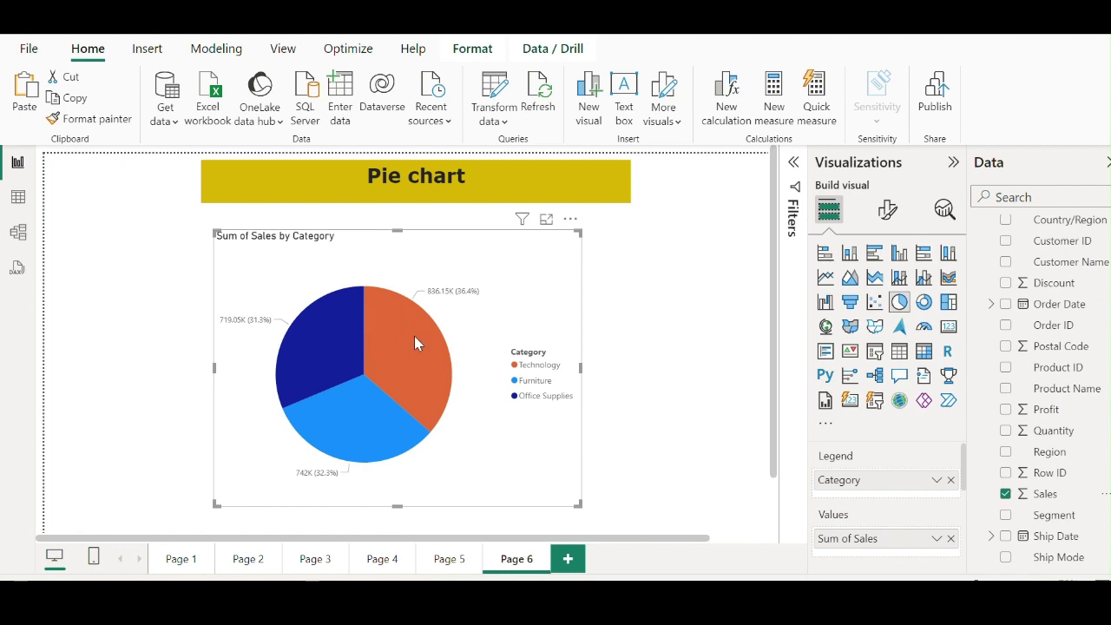
mouse_move(392, 370)
mouse_move(466, 235)
left_mouse_down()
mouse_move(447, 235)
mouse_move(454, 226)
left_mouse_up()
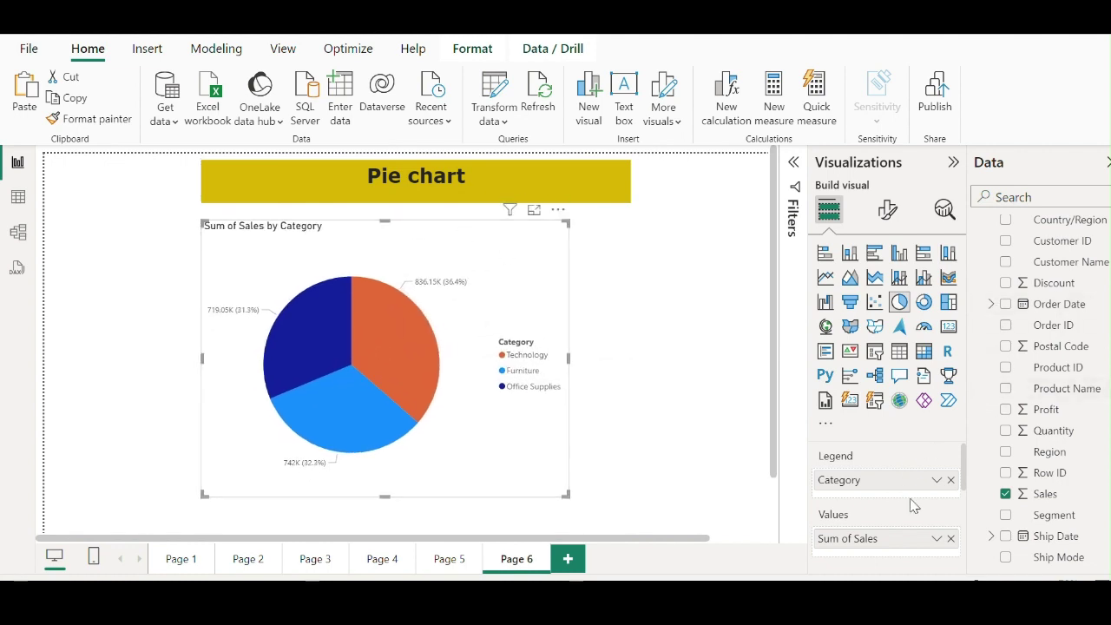
- Replace Category with State as the pie chart's legend field
left_click(950, 480)
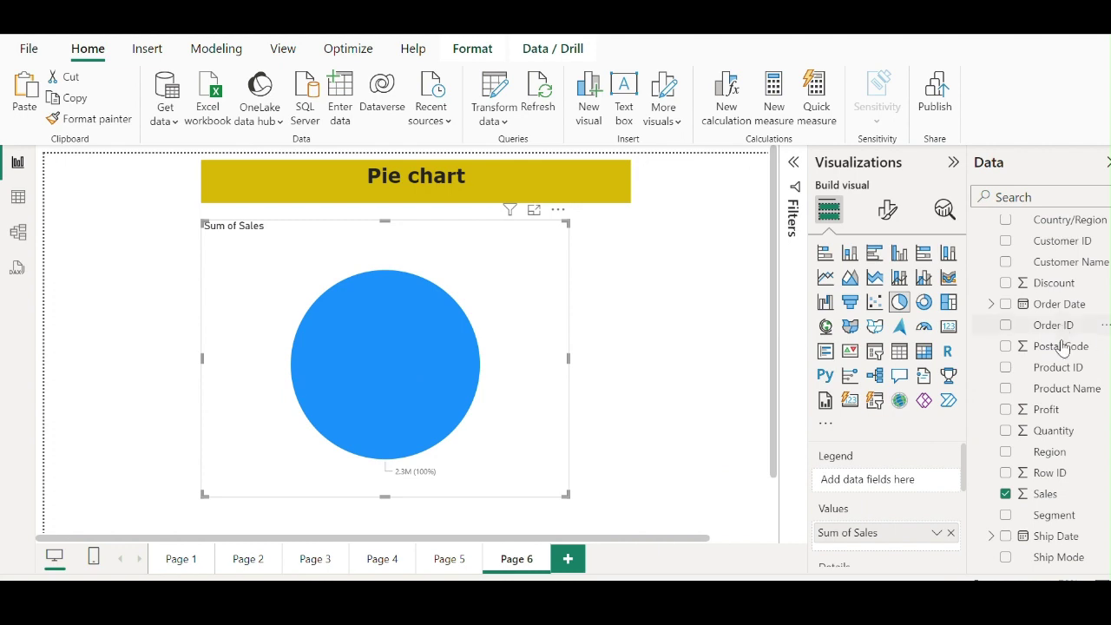
scroll(1064, 406, "down", 2)
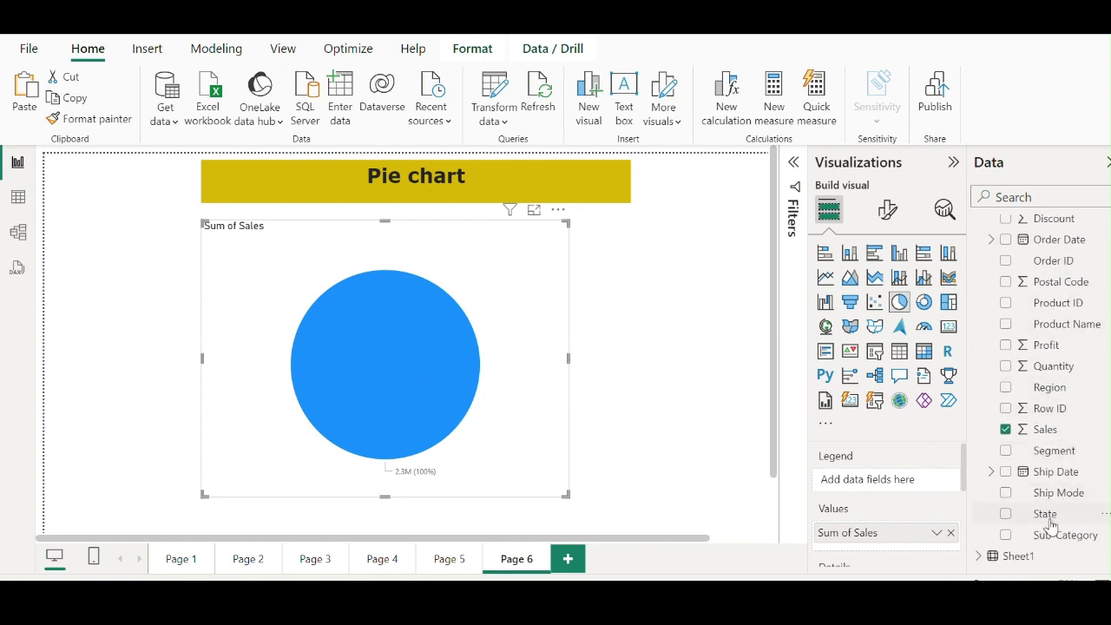
left_click_drag(1046, 515, 892, 488)
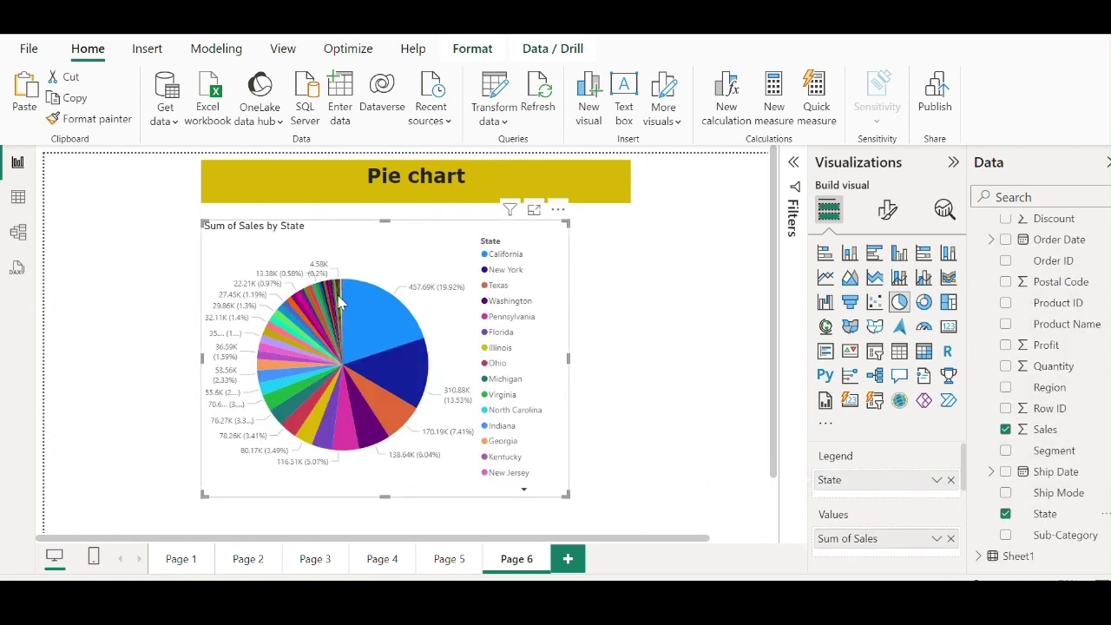
- Look through the full state legend and inspect the sales details of the pie chart's smallest slices
scroll(513, 379, "down", 1)
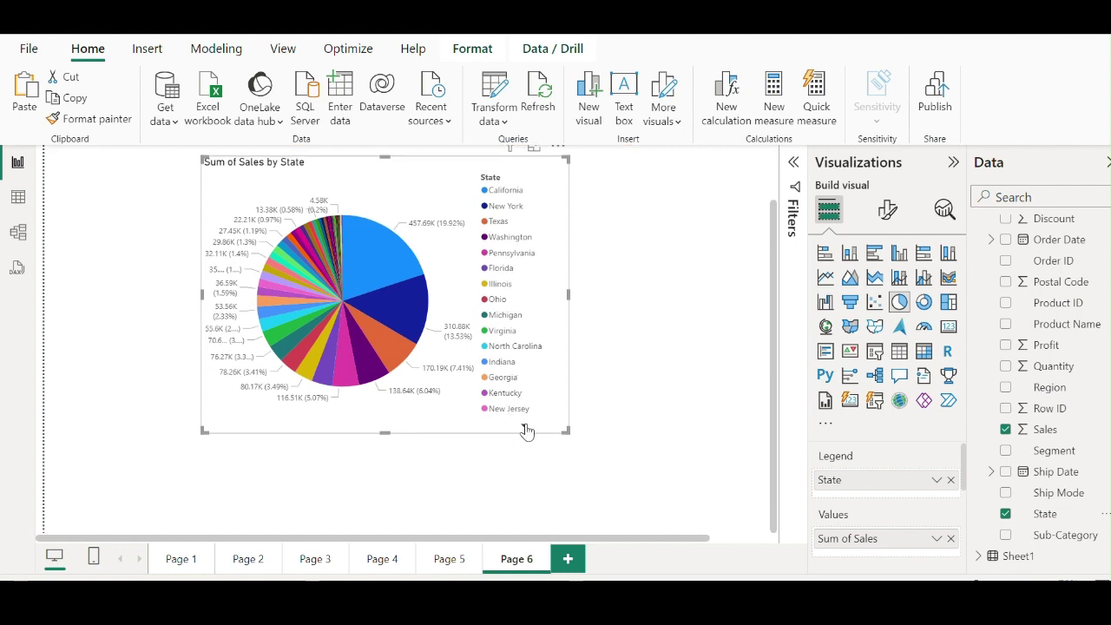
left_click(526, 428)
left_click(526, 428)
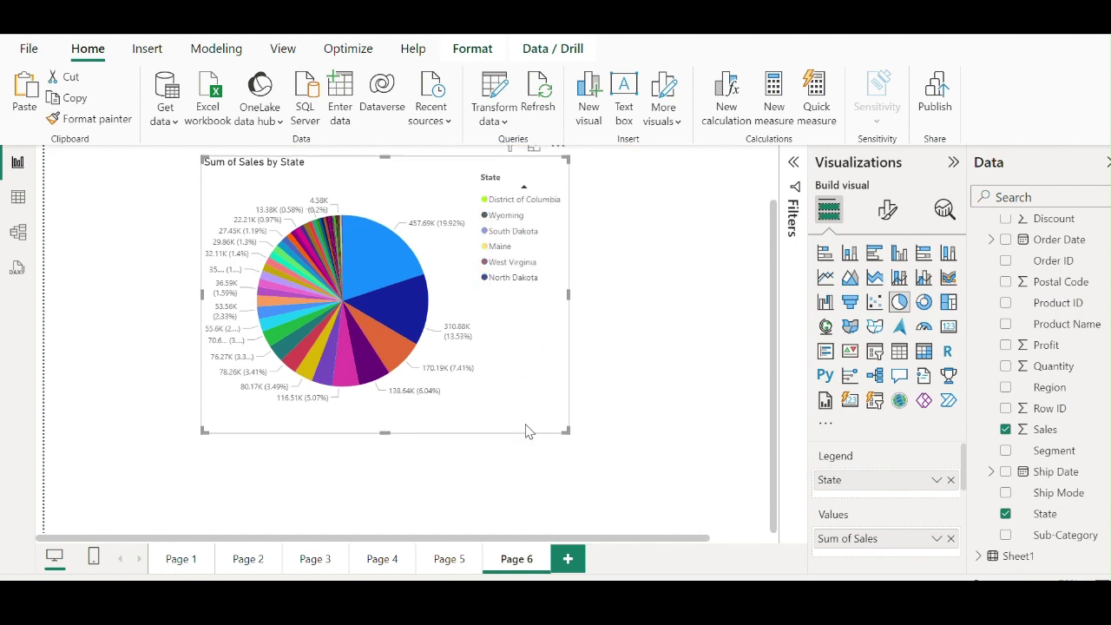
left_click(524, 190)
left_click(524, 189)
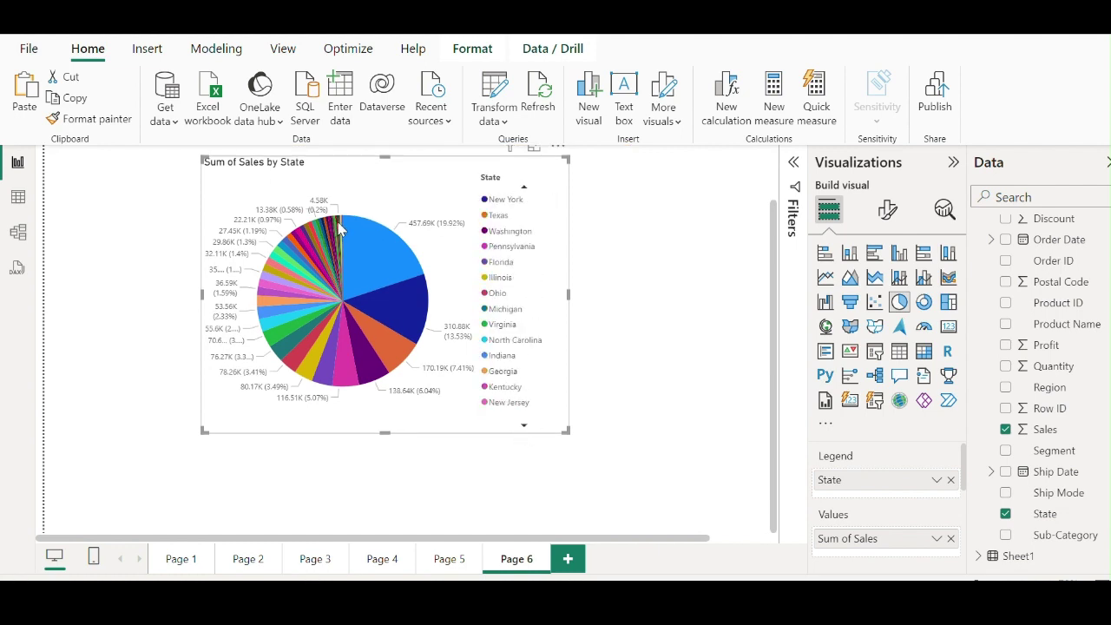
mouse_move(337, 227)
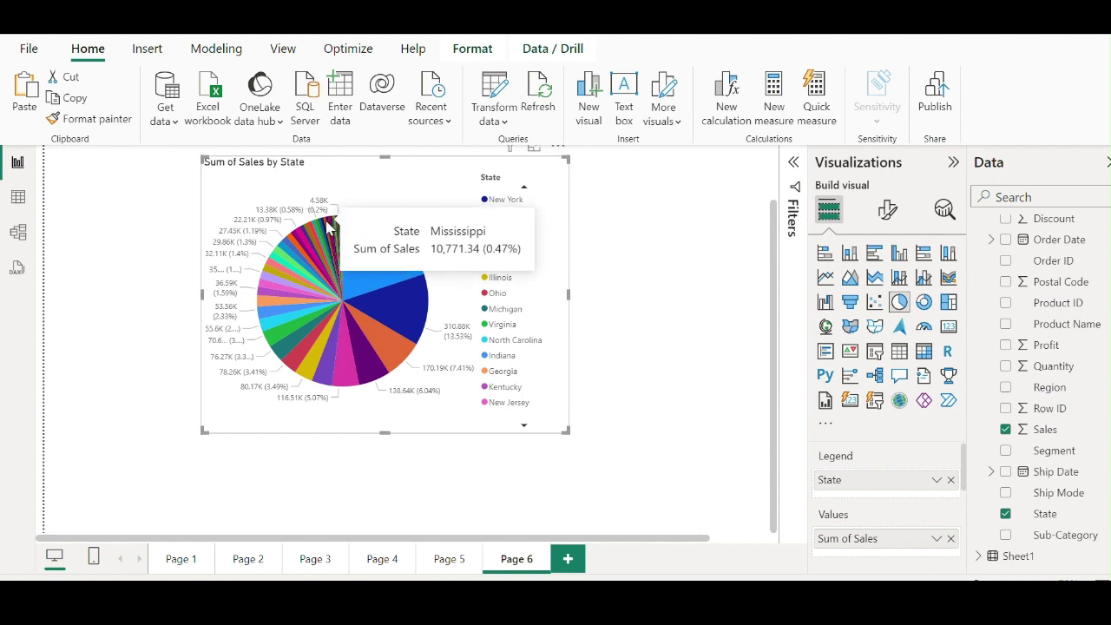
mouse_move(304, 234)
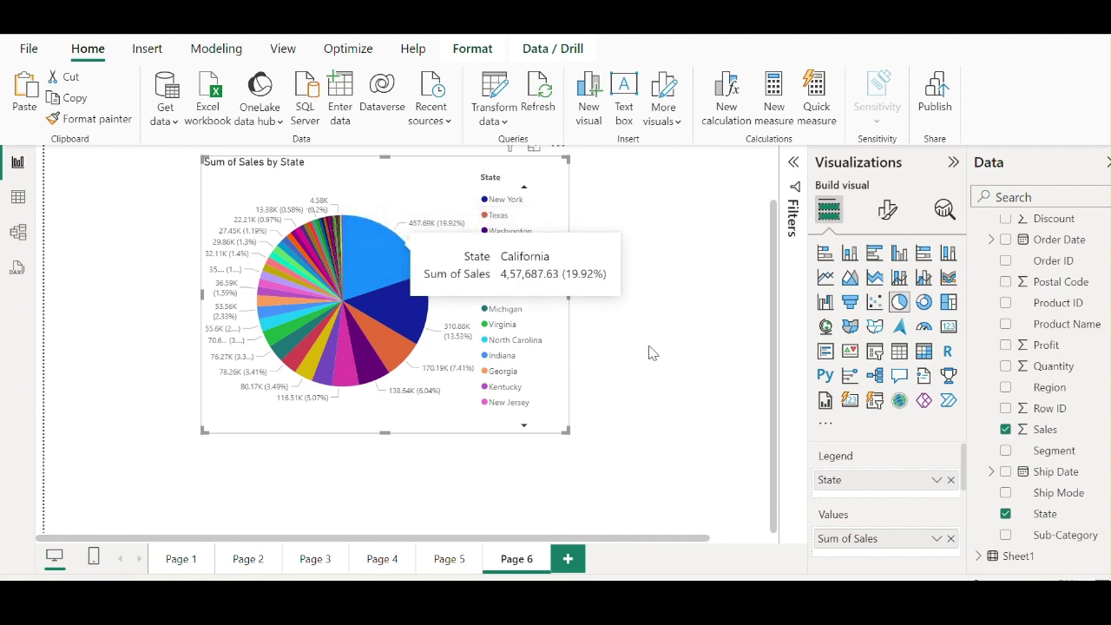
- Try Sub-Category in place of State as the pie chart's legend field, and replace it with Category
left_click(950, 479)
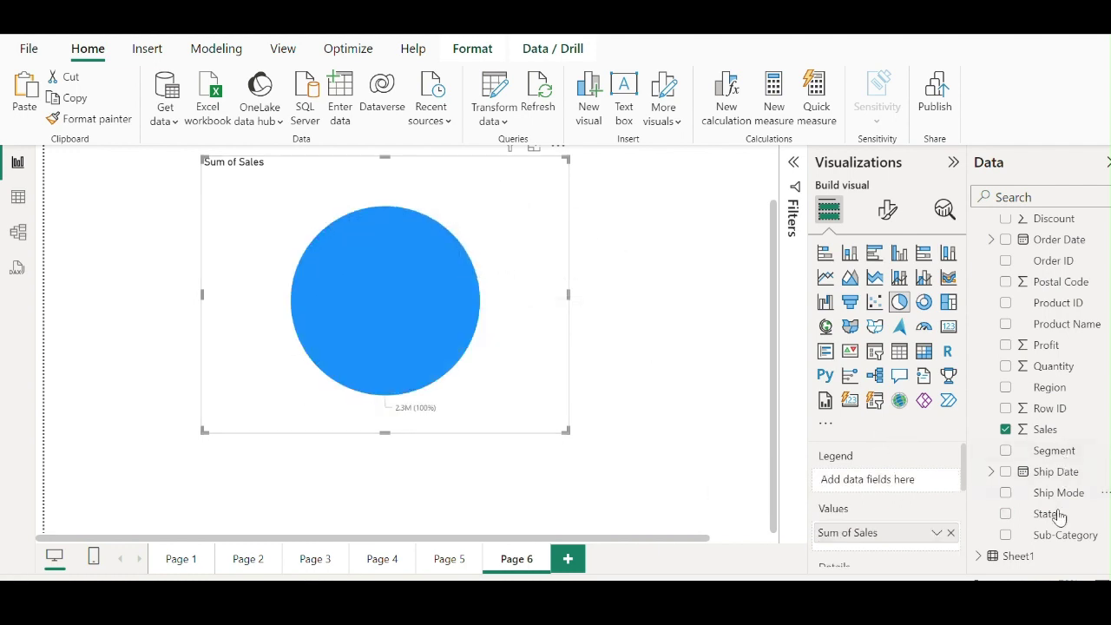
left_click_drag(1052, 534, 891, 479)
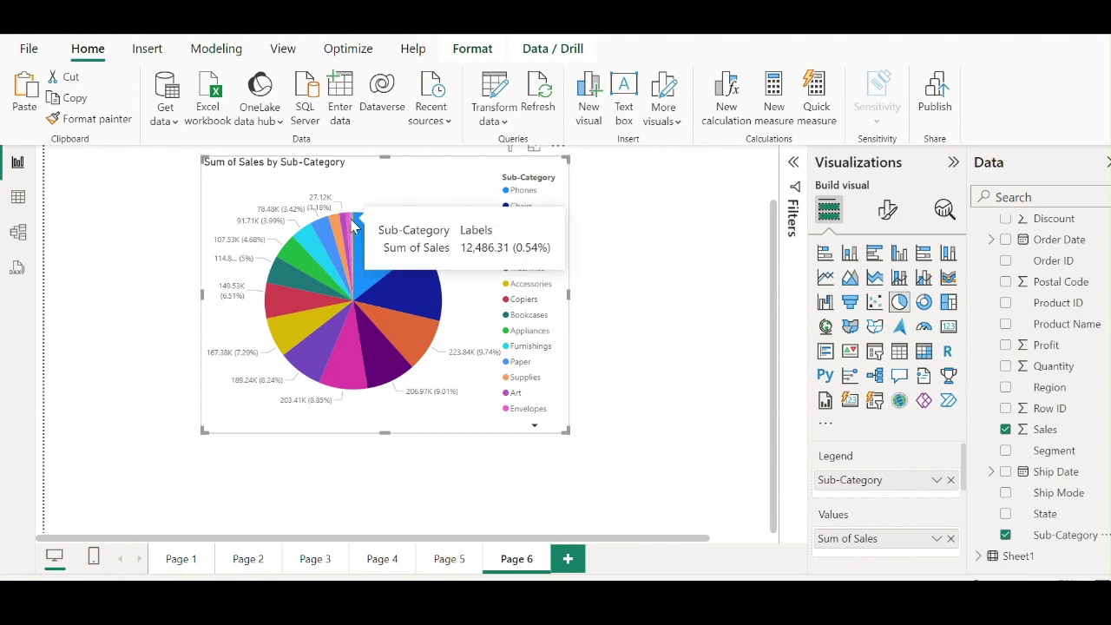
scroll(1042, 408, "up", 3)
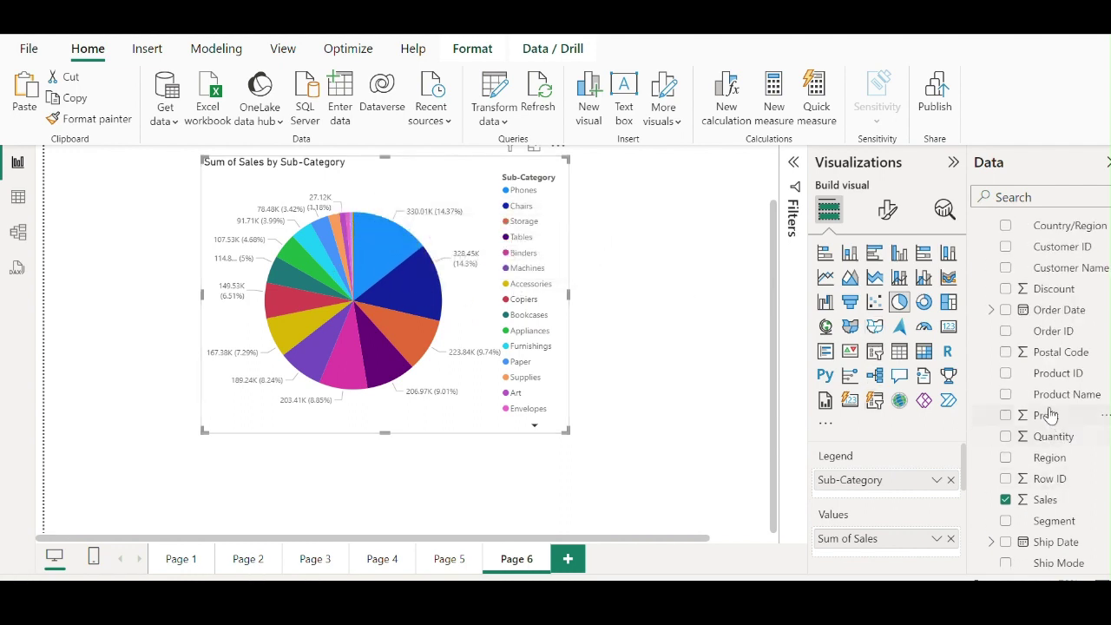
left_click_drag(1058, 252, 920, 491)
left_click(951, 480)
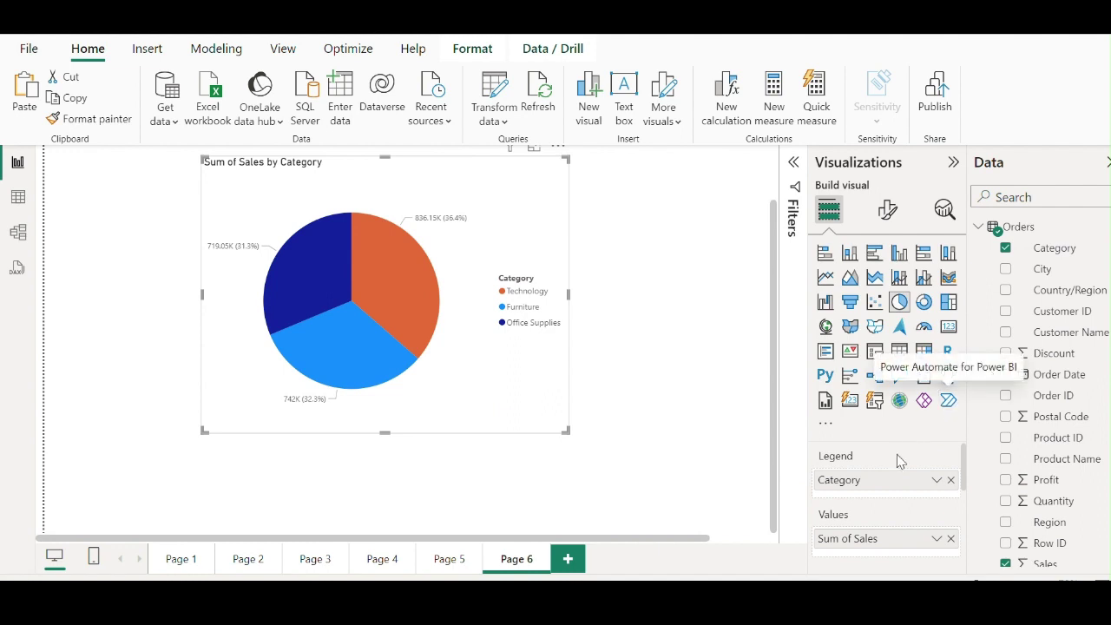
- Replace Category with Region as the pie chart's legend field
left_click(951, 480)
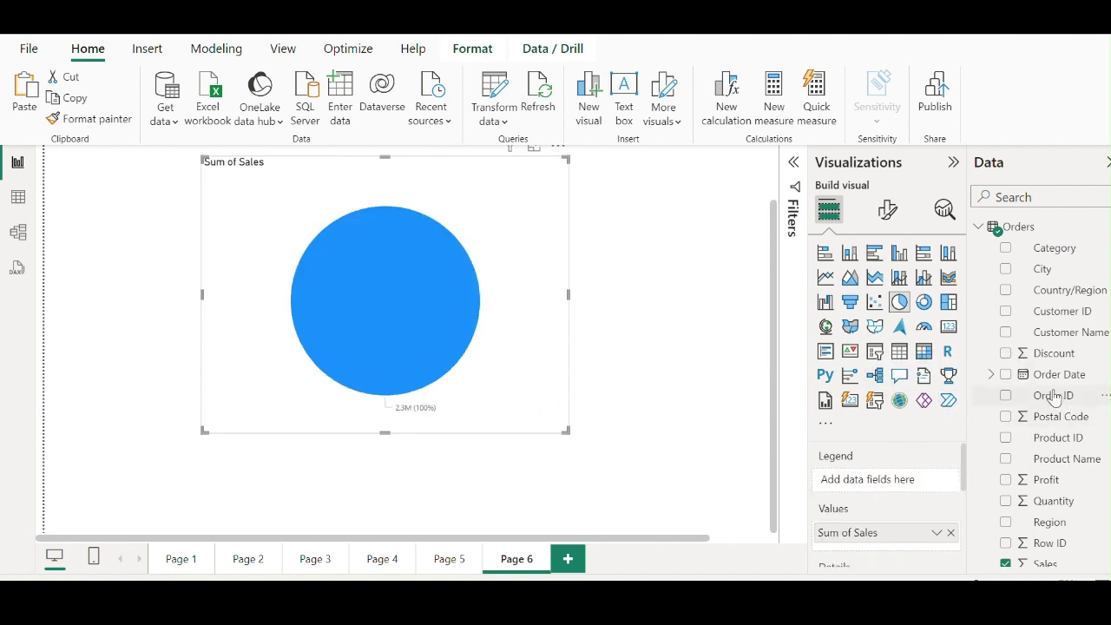
scroll(1060, 443, "down", 2)
left_click_drag(1053, 460, 898, 488)
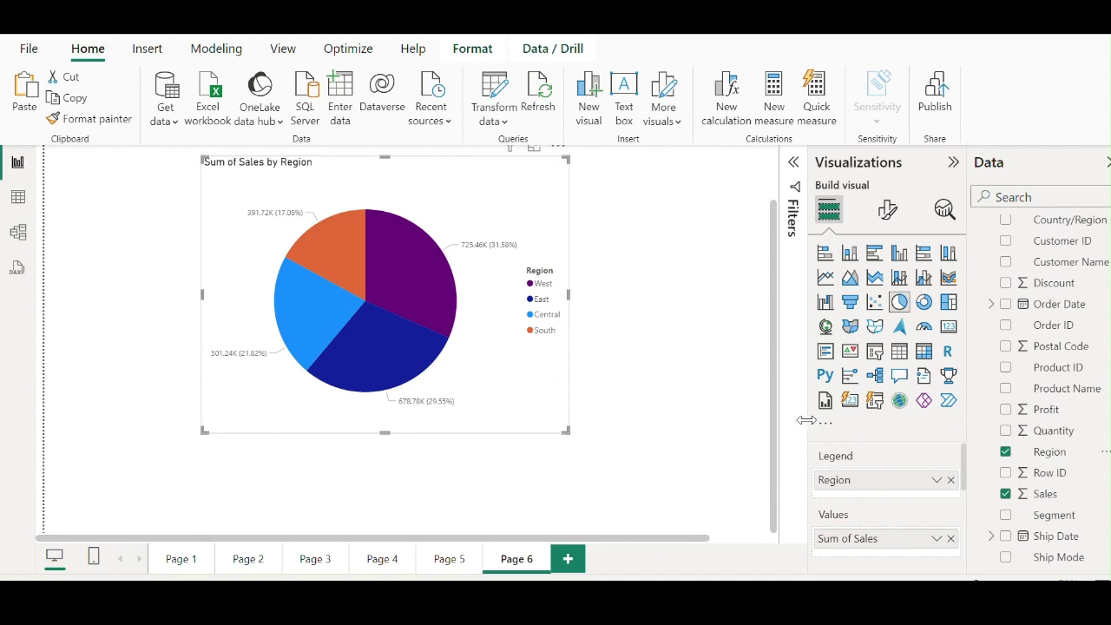
- Widen the Sum of Sales by Region pie chart so its right edge lines up with the title banner
scroll(518, 382, "up", 2)
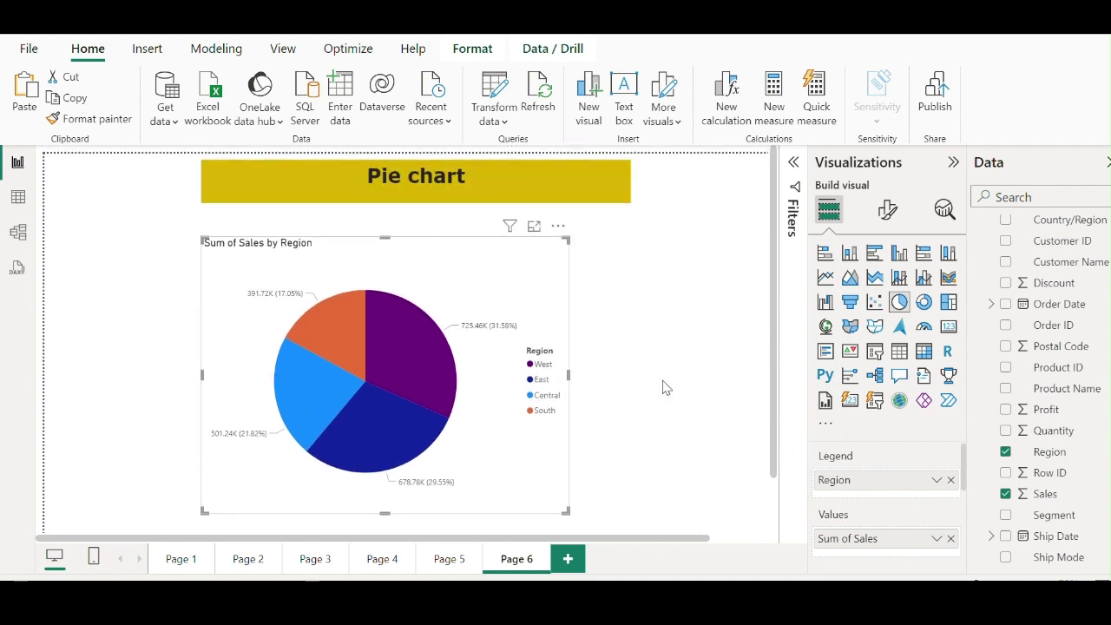
scroll(663, 388, "down", 2)
scroll(662, 388, "up", 2)
left_click_drag(569, 375, 631, 378)
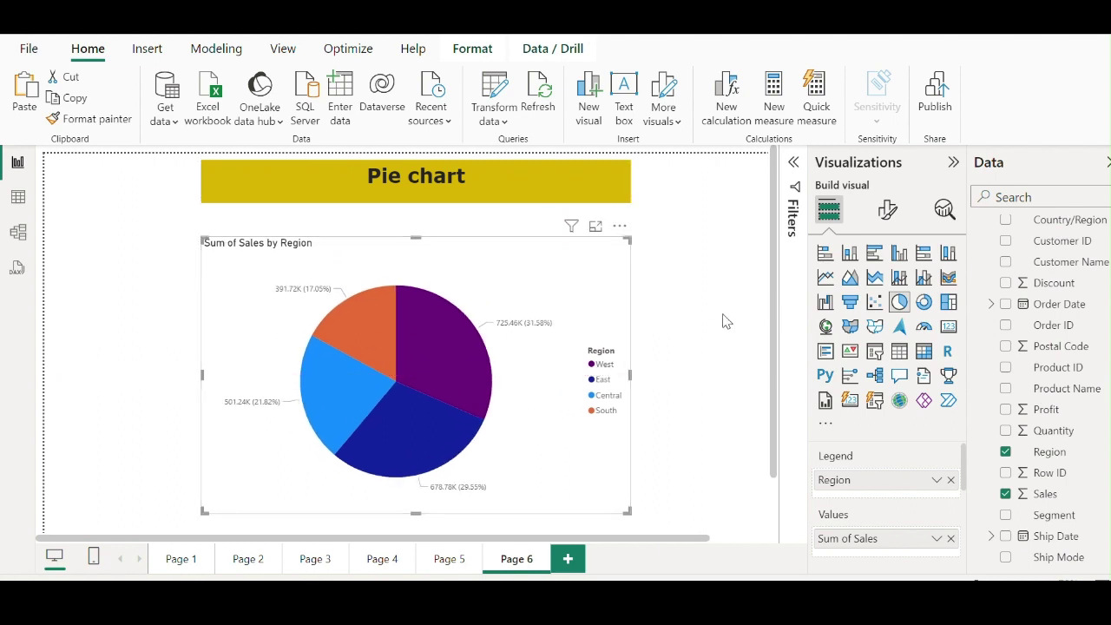
scroll(461, 402, "down", 2)
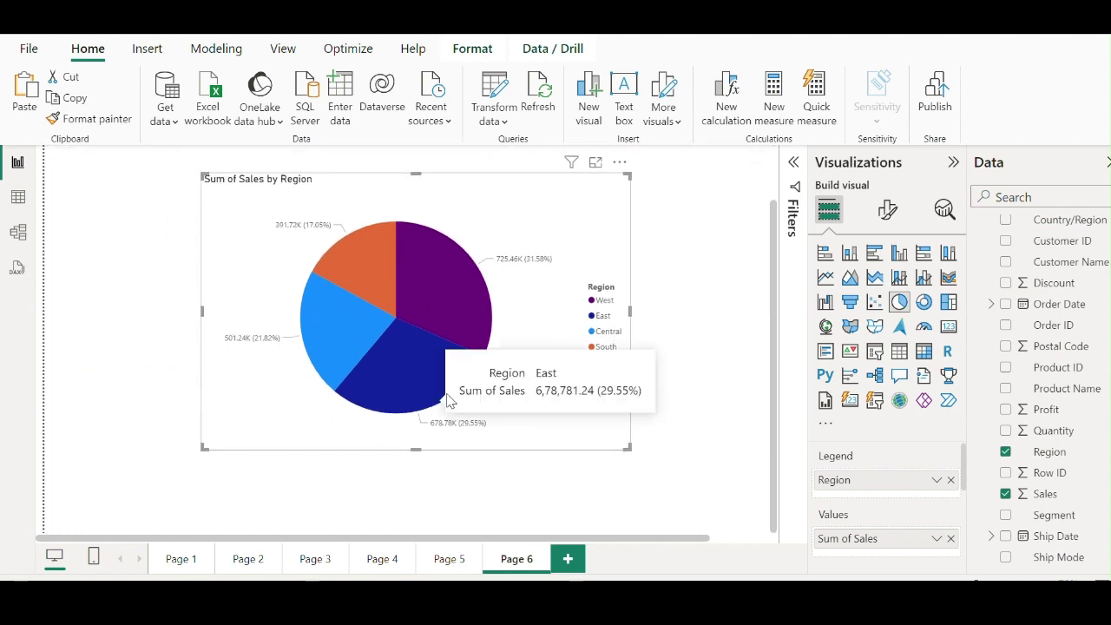
scroll(488, 315, "up", 2)
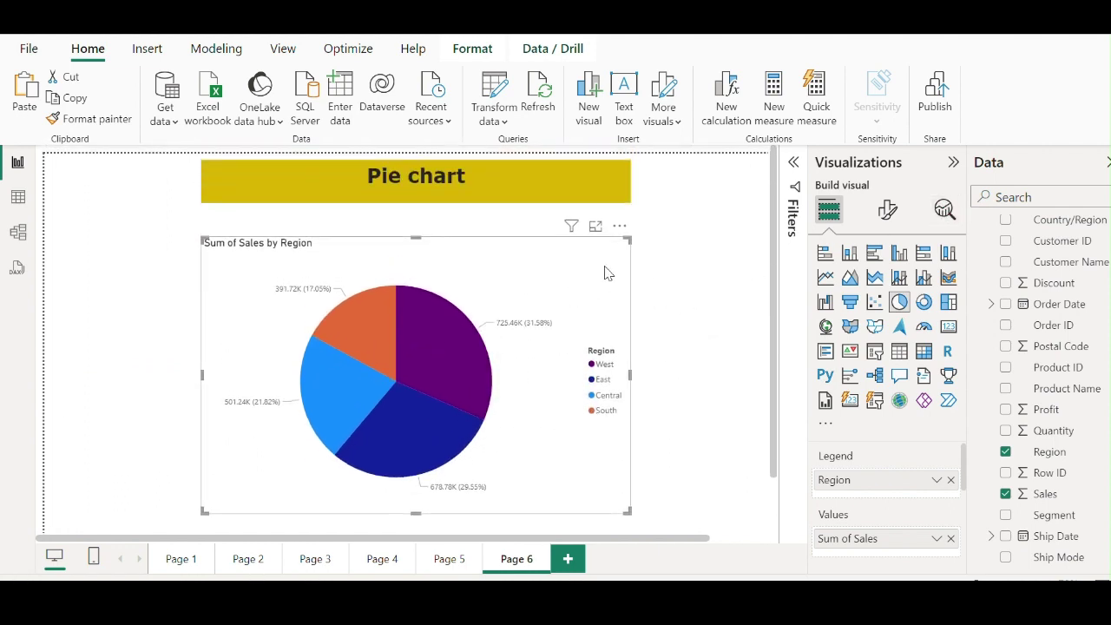
- Open the pie chart's visual formatting options and switch its legend off and back on
left_click(887, 209)
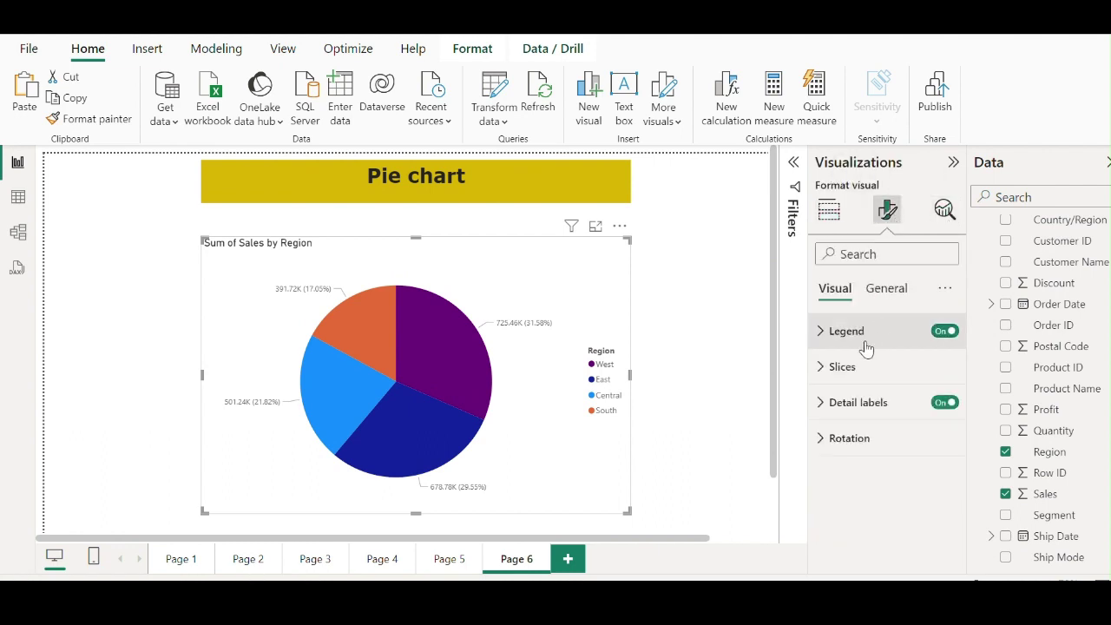
left_click(945, 332)
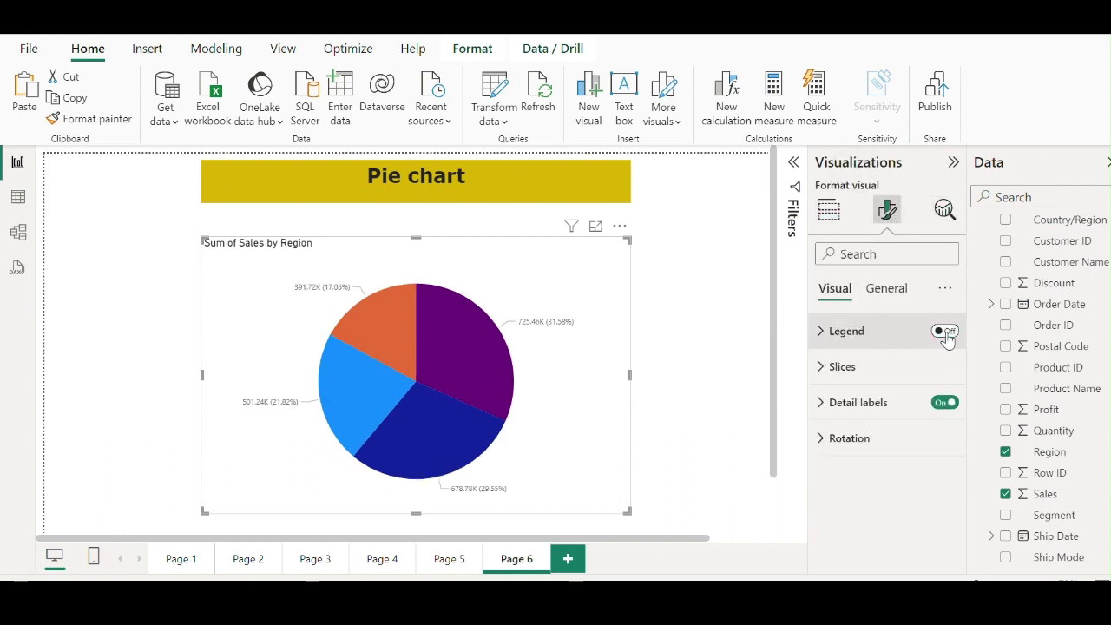
left_click(945, 332)
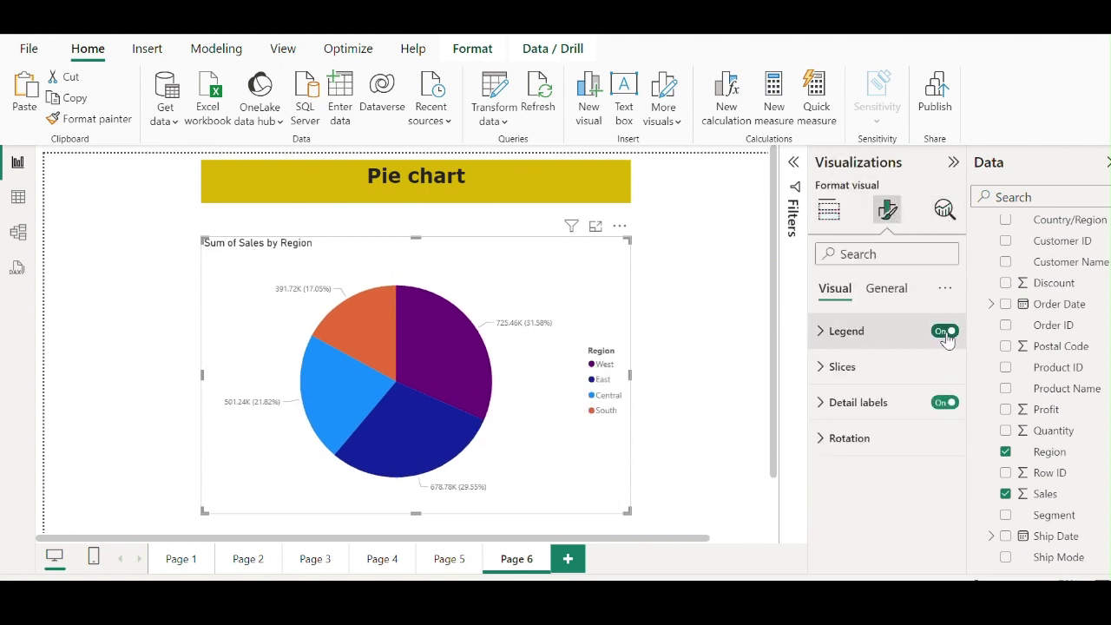
- Expand the slice formatting options and review the colors assigned to West, East, Central and South
left_click(821, 372)
scroll(847, 398, "down", 3)
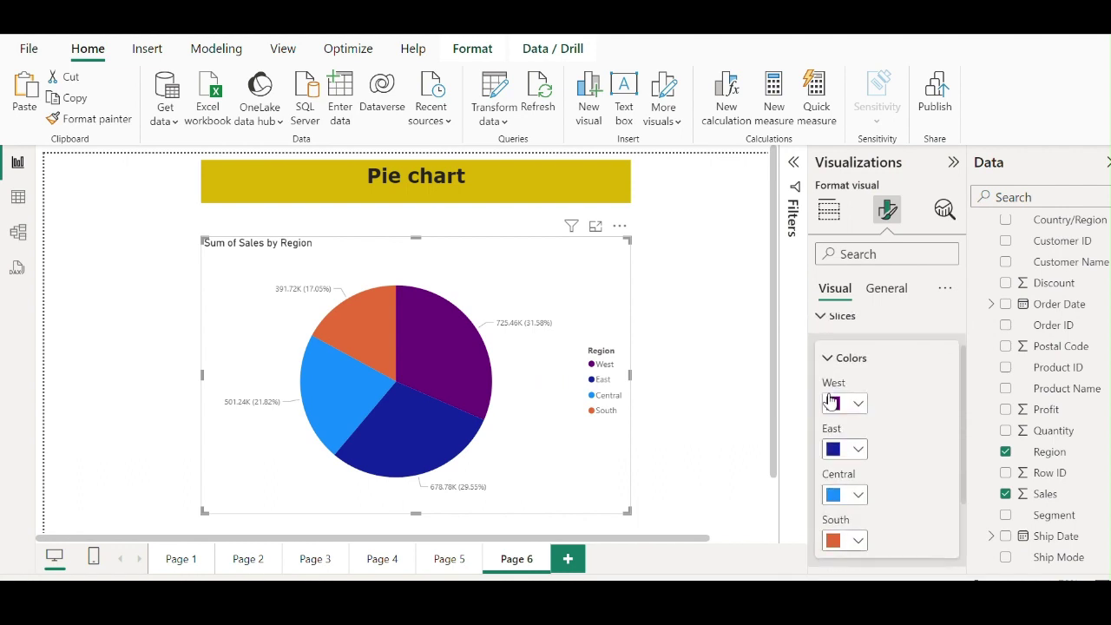
scroll(846, 399, "down", 1)
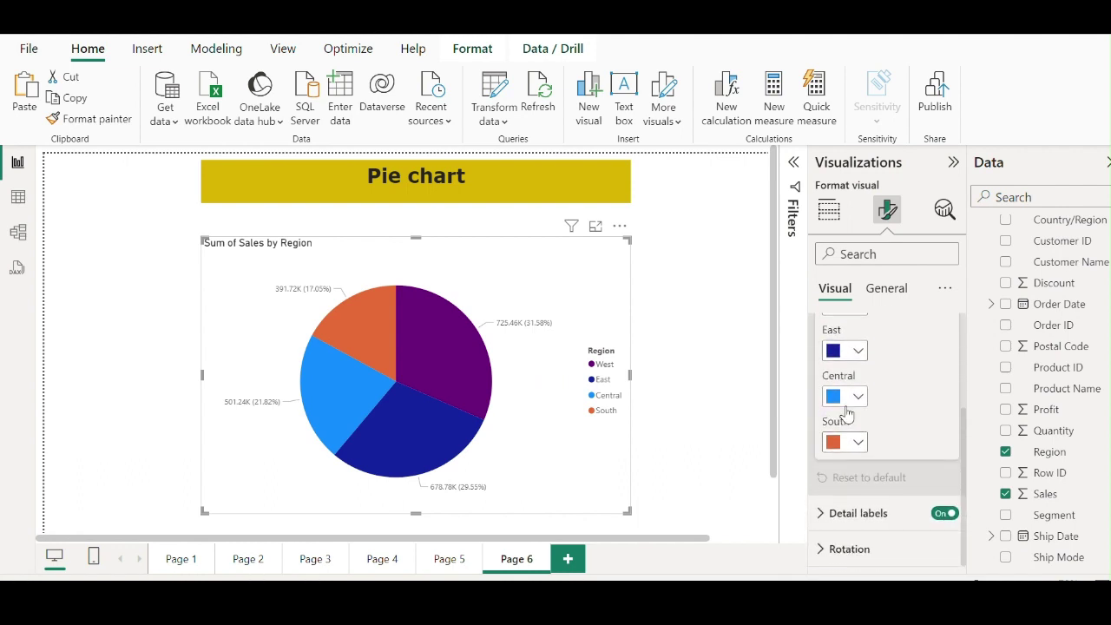
- Switch the pie chart's detail labels off and back on several times to compare the chart with and without them
left_click(945, 515)
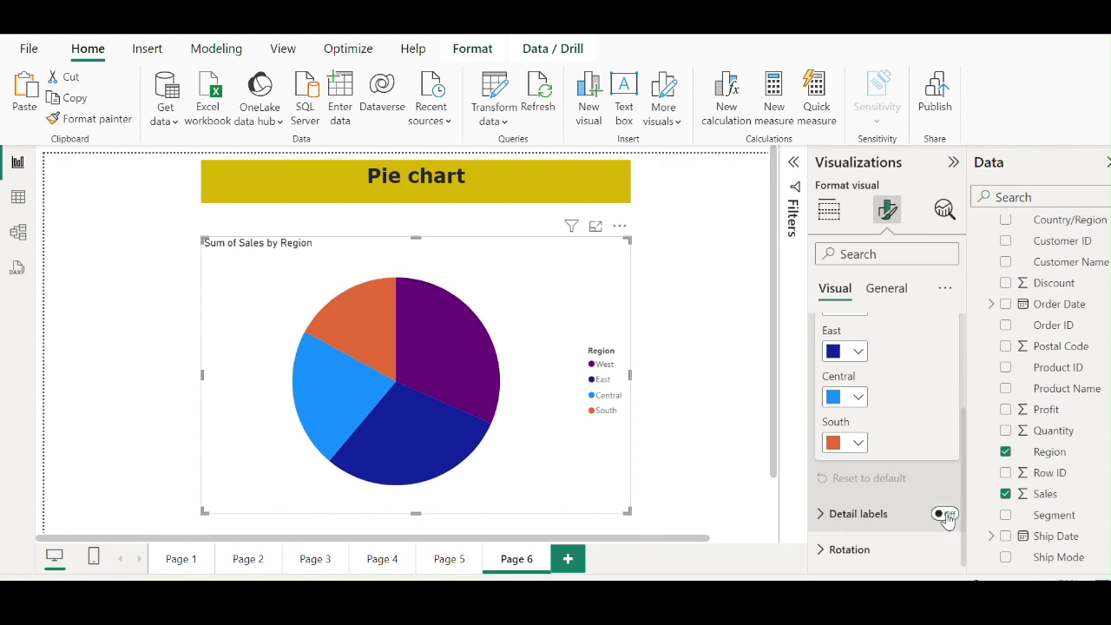
left_click(945, 515)
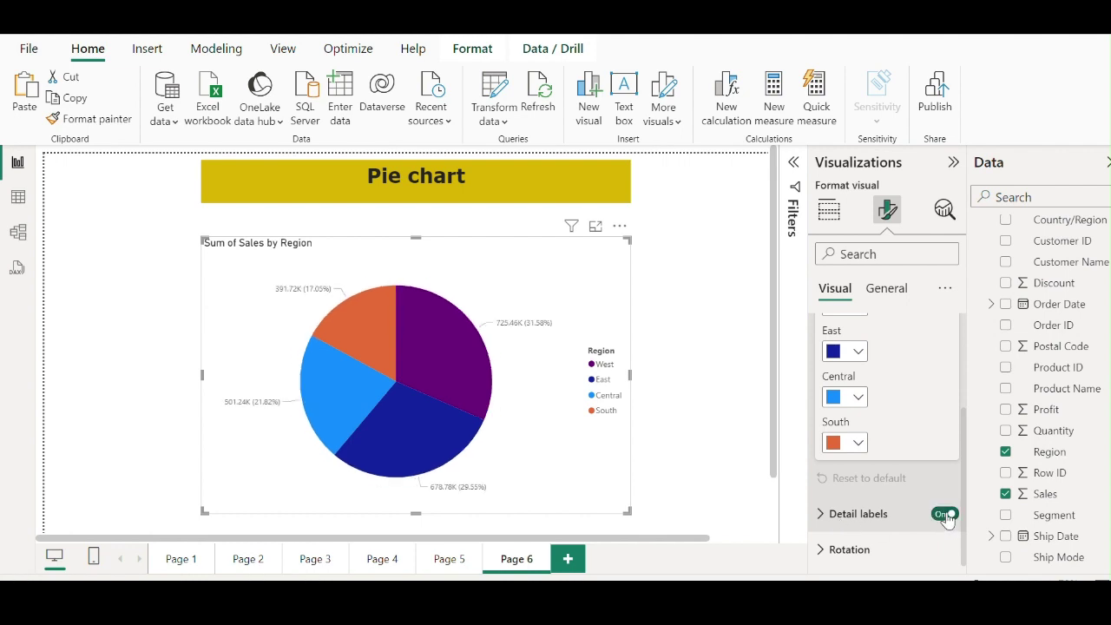
left_click(946, 517)
left_click(946, 517)
left_click(946, 516)
left_click(946, 516)
left_click(946, 517)
left_click(946, 517)
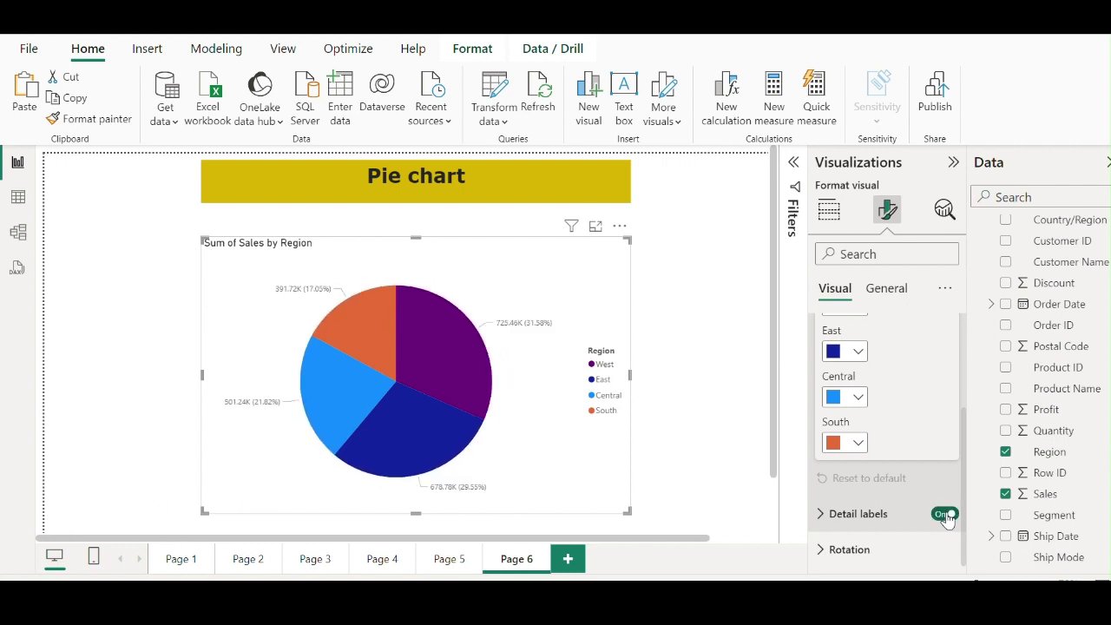
- Try the Inside position for the pie chart's detail labels, set it back to Outside, and check the other position options
left_click(823, 516)
scroll(833, 451, "down", 4)
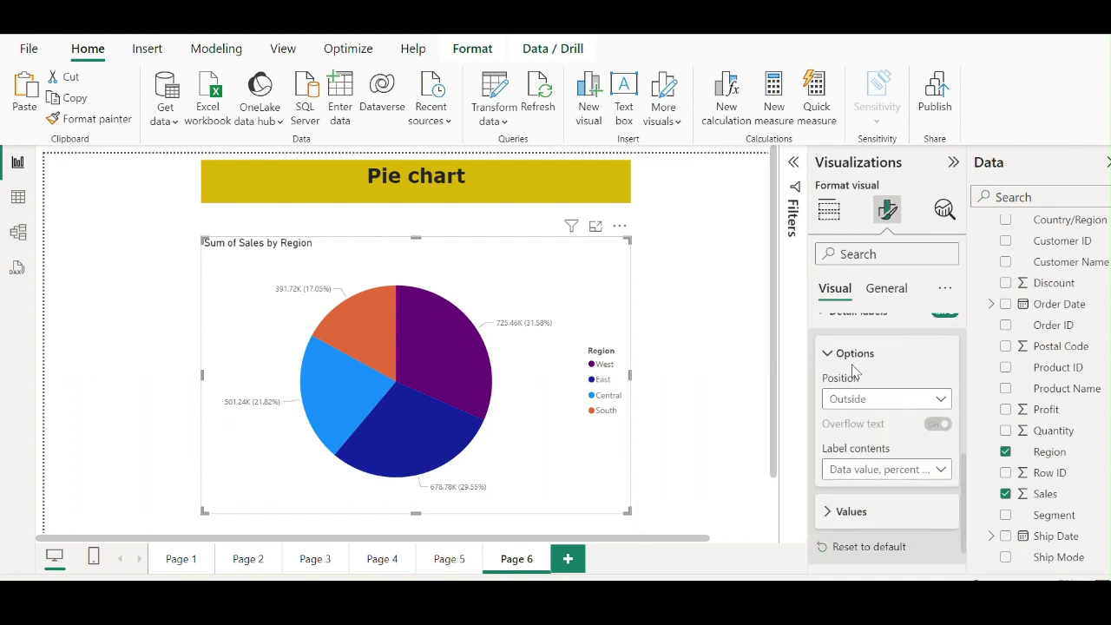
left_click(937, 401)
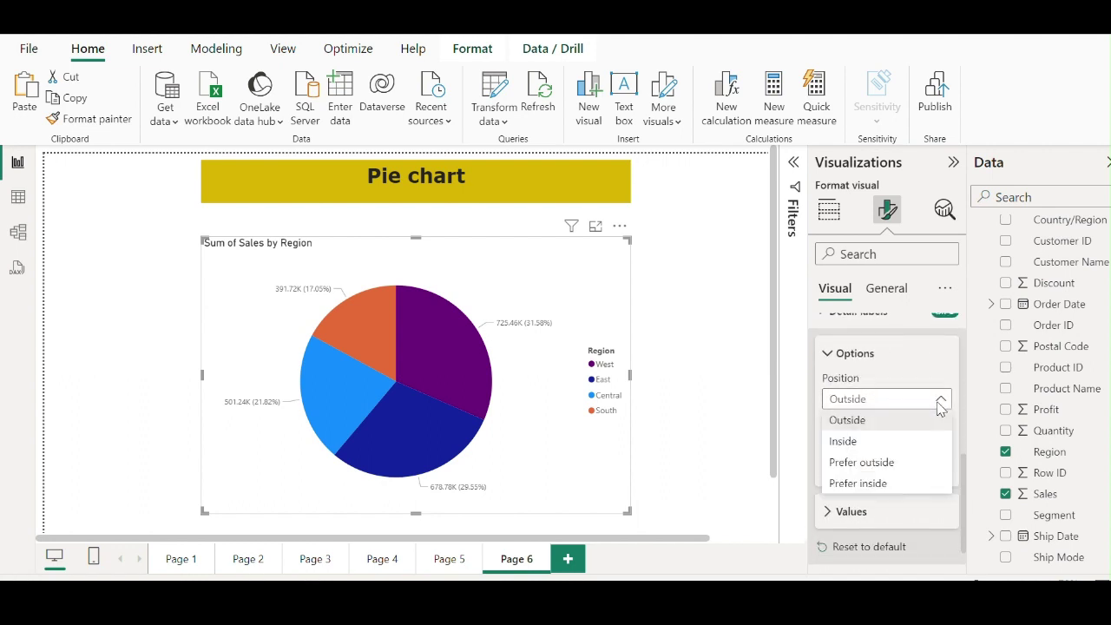
left_click(849, 441)
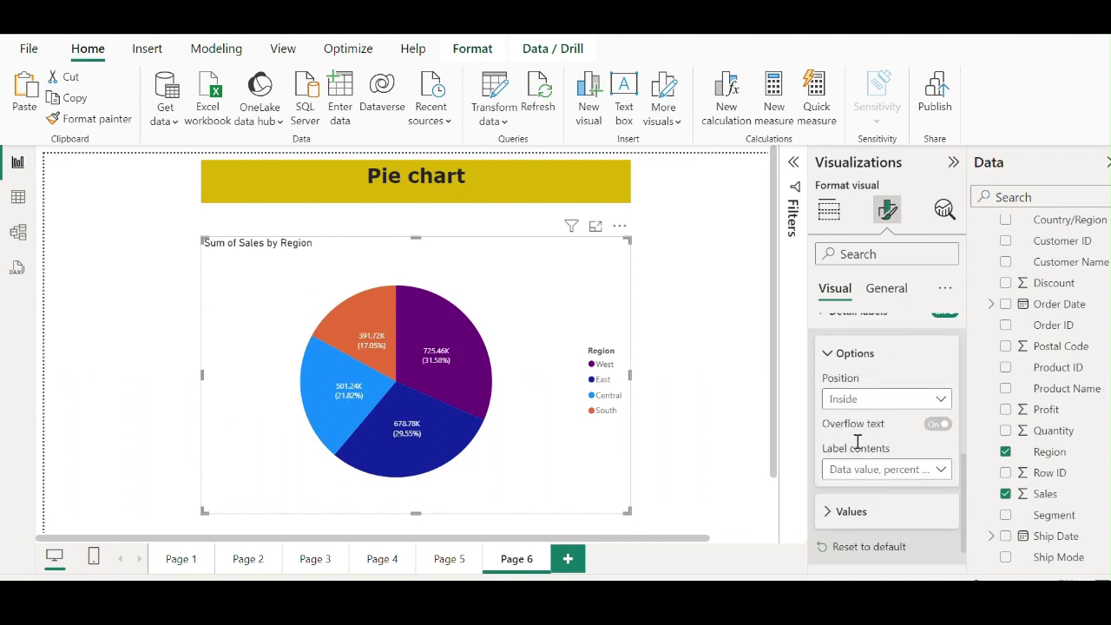
left_click(941, 400)
left_click(898, 428)
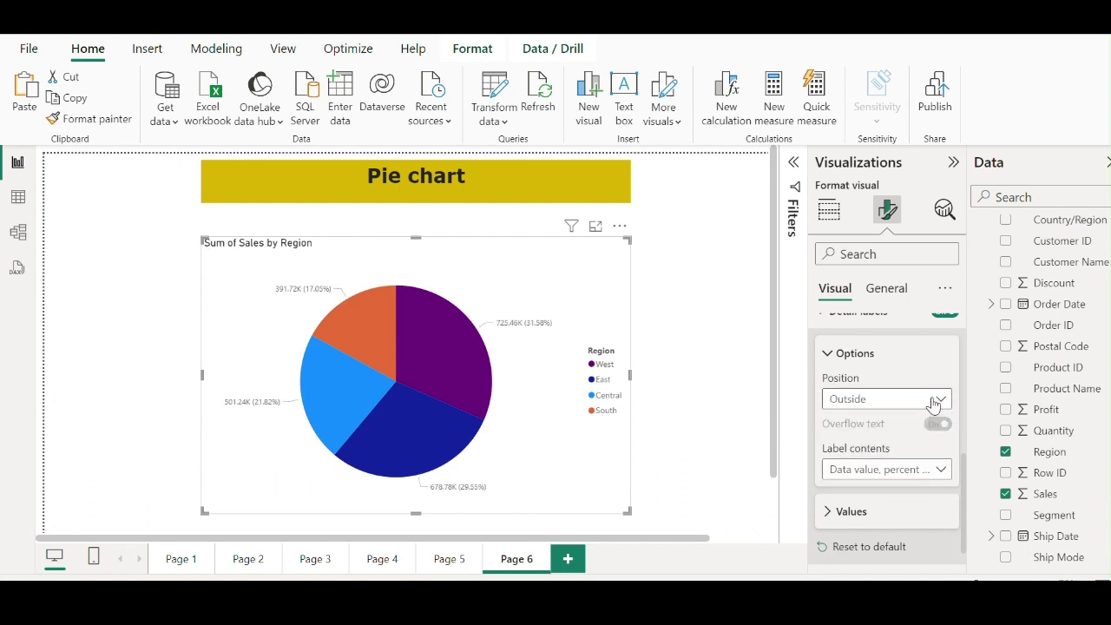
left_click(935, 398)
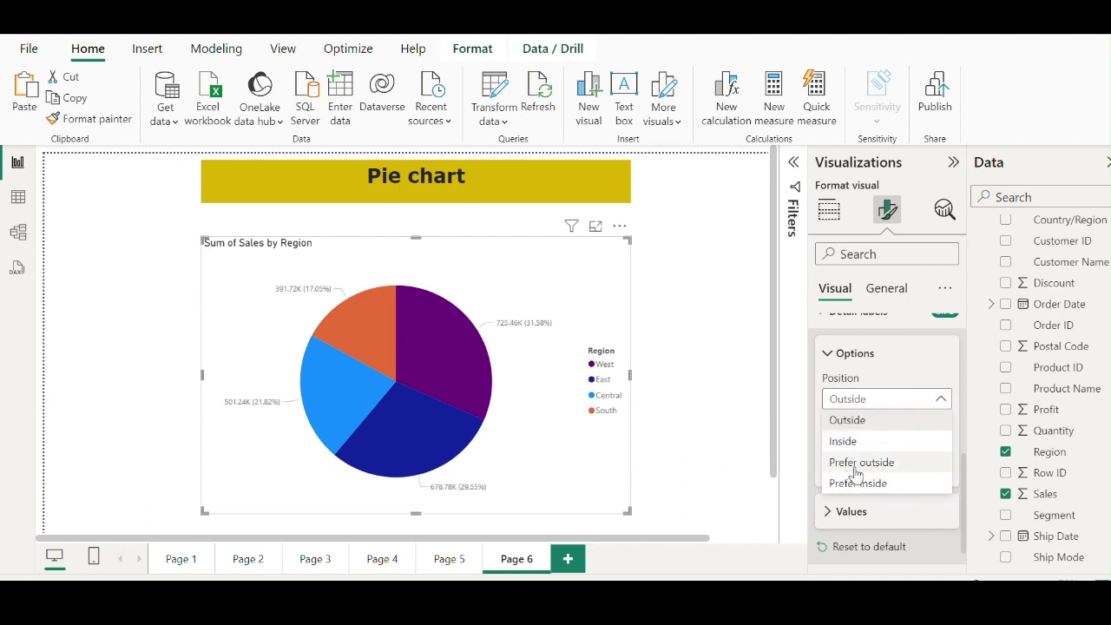
left_click(940, 399)
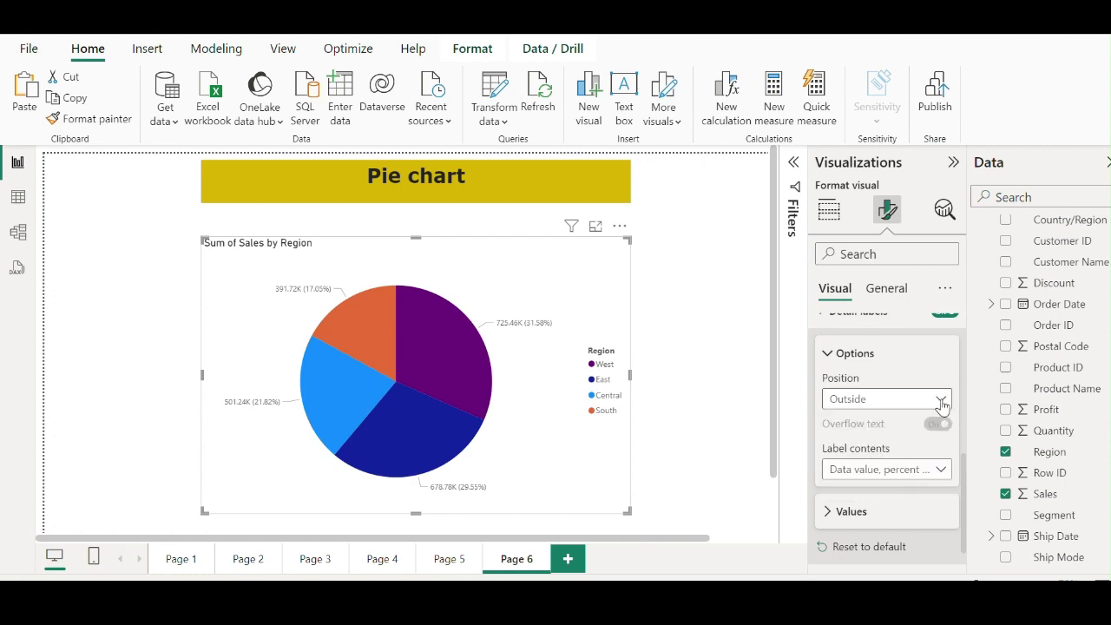
- Try Percent of total and Data value as the detail label contents, and set them back to Data value, percent of total
scroll(911, 446, "down", 1)
left_click(937, 437)
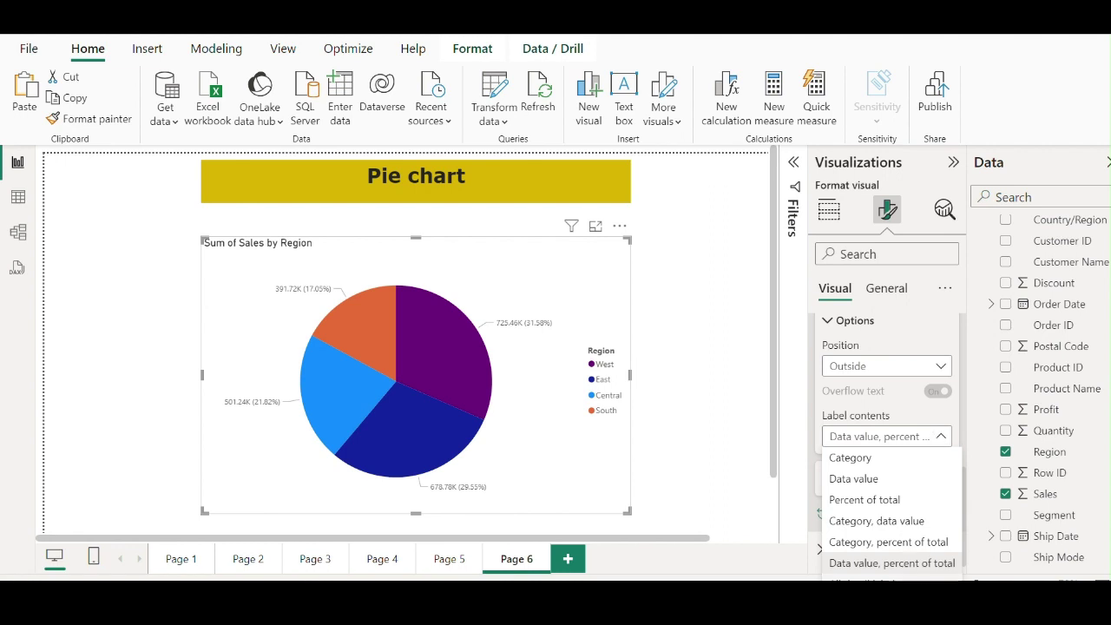
left_click(869, 501)
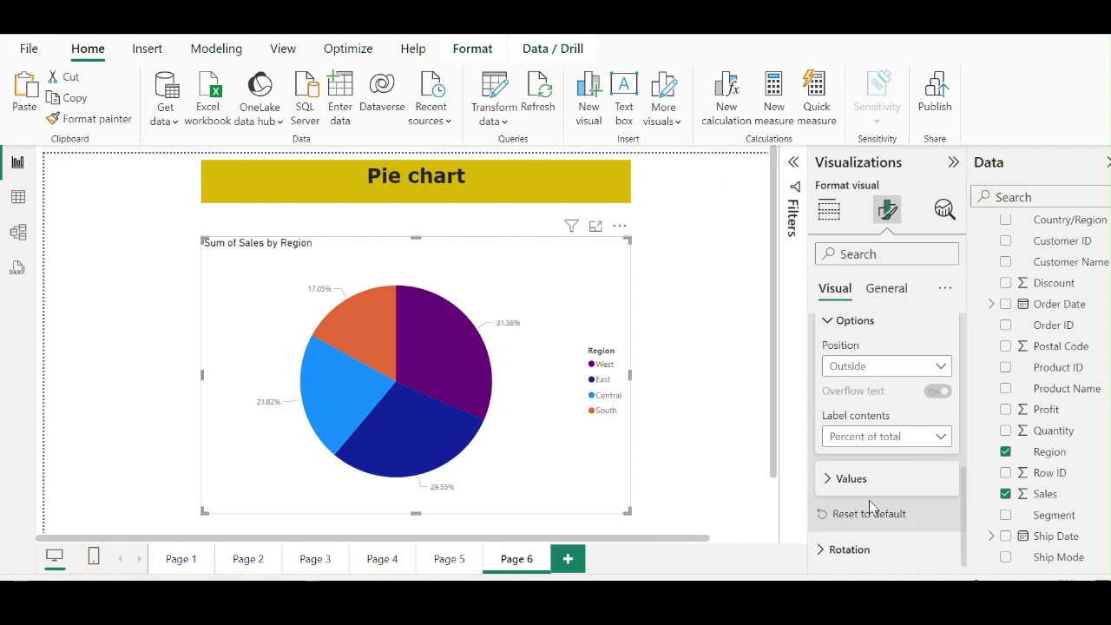
left_click(932, 437)
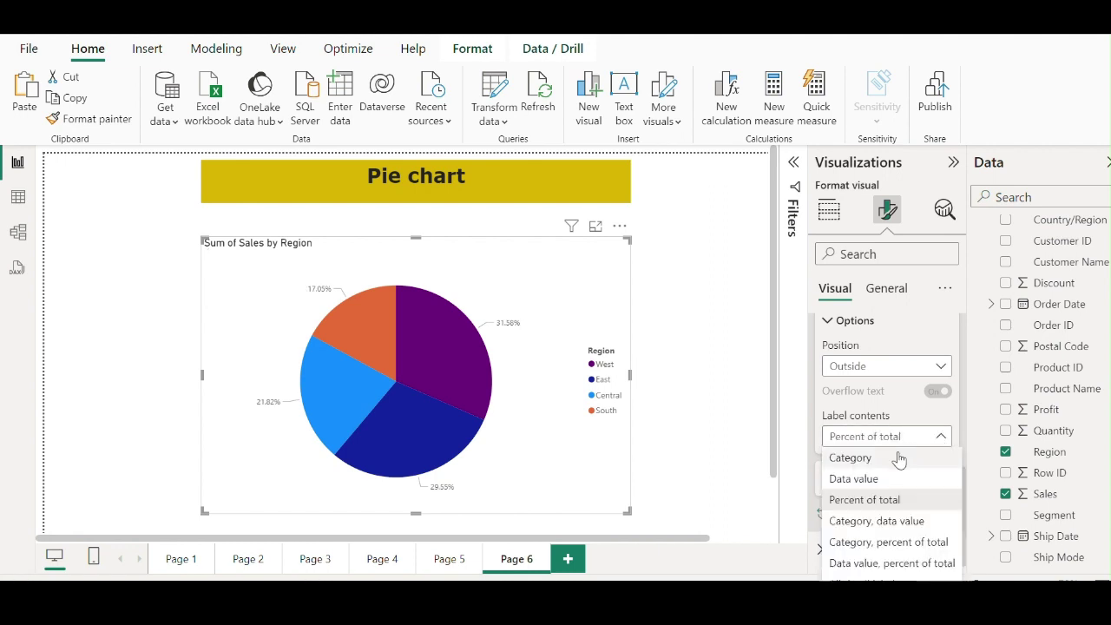
left_click(855, 480)
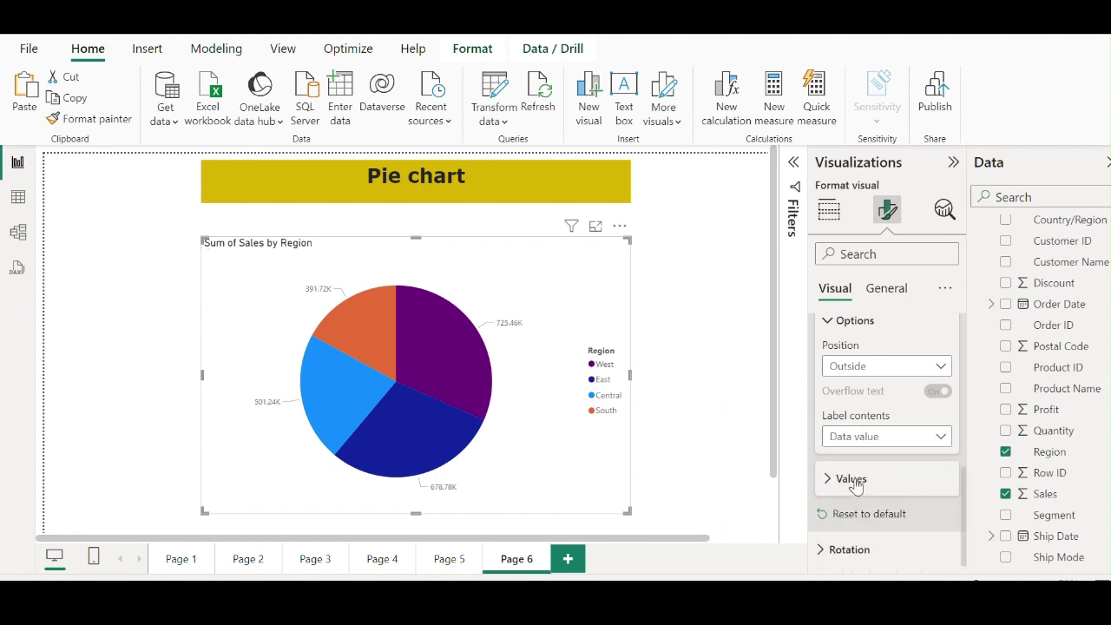
left_click(943, 437)
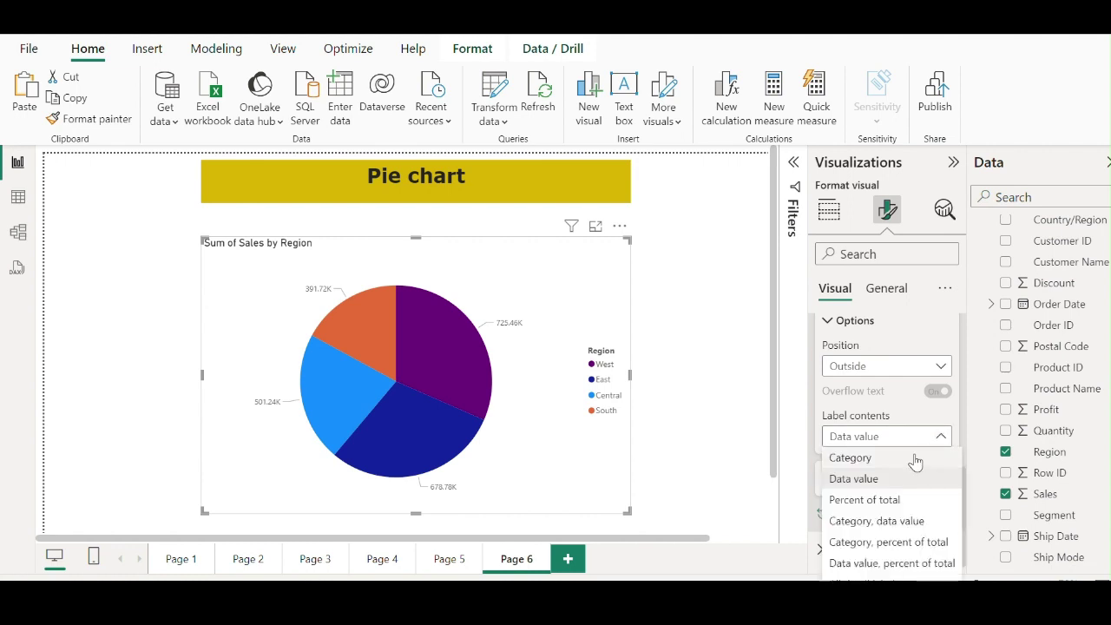
left_click(882, 565)
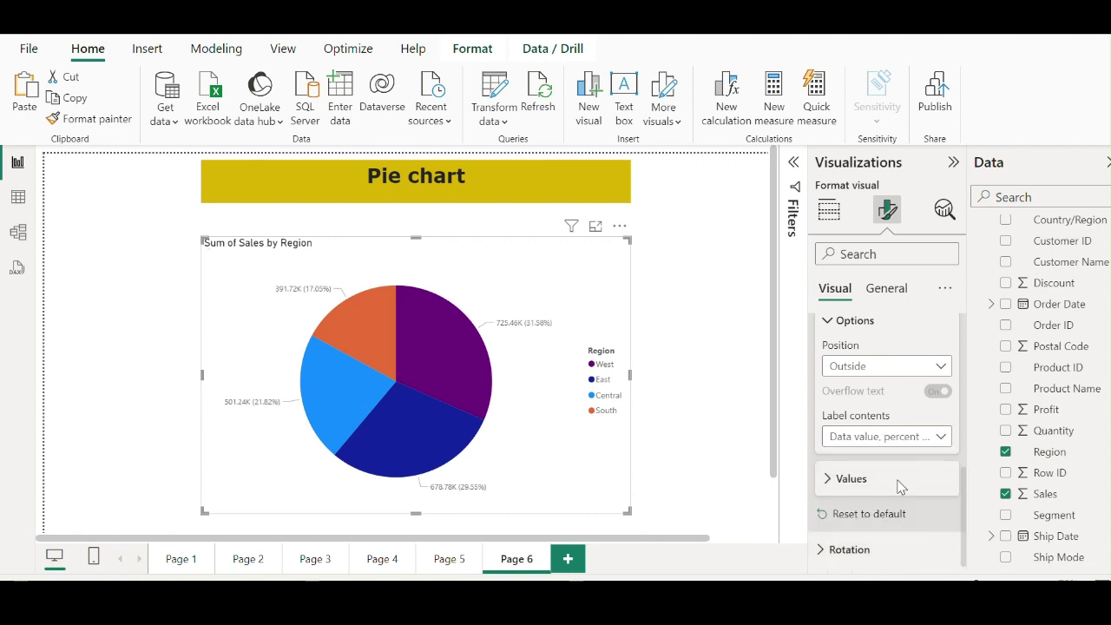
left_click(941, 438)
left_click(944, 436)
- Format the detail label values in Segoe UI Bold, size 12, with the purple theme color
left_click(829, 478)
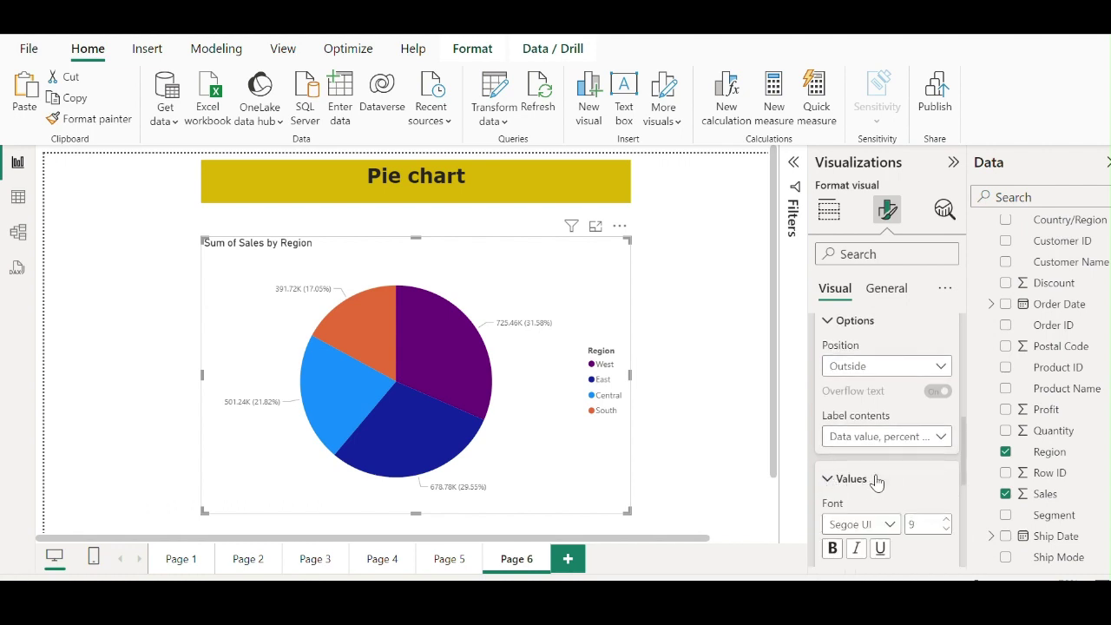
scroll(889, 478, "down", 1)
left_click(890, 474)
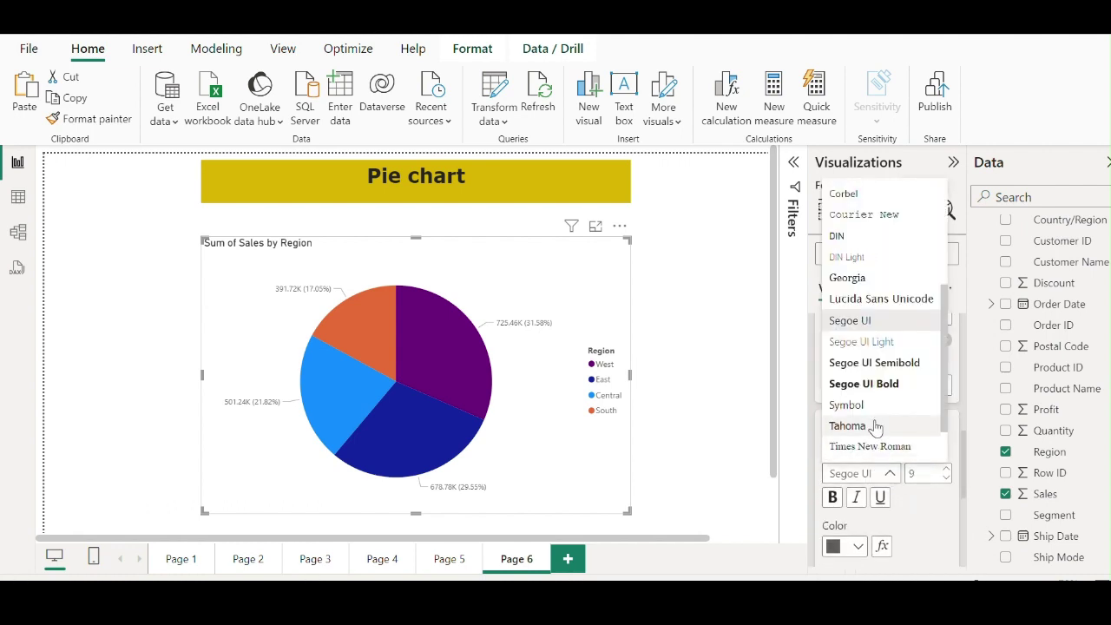
left_click(873, 385)
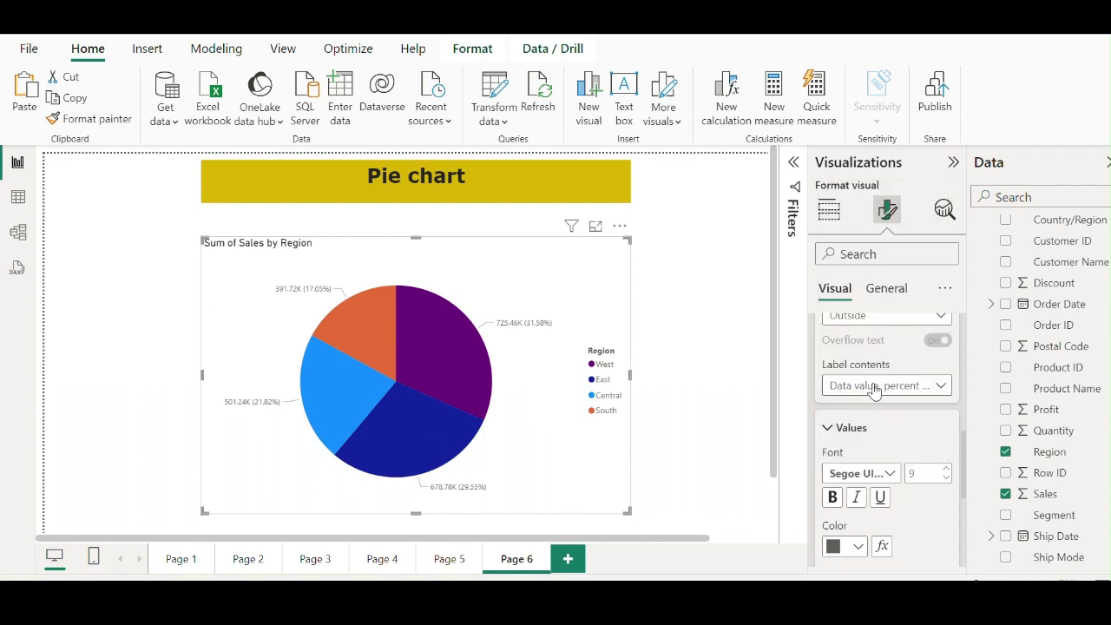
left_click(948, 469)
left_click(948, 470)
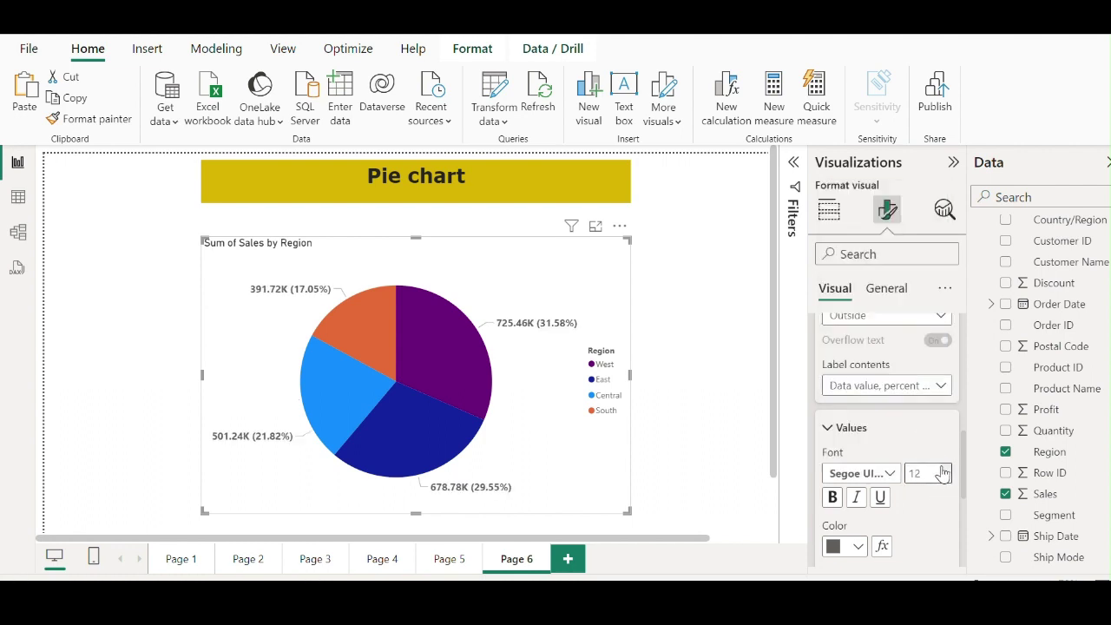
left_click(858, 547)
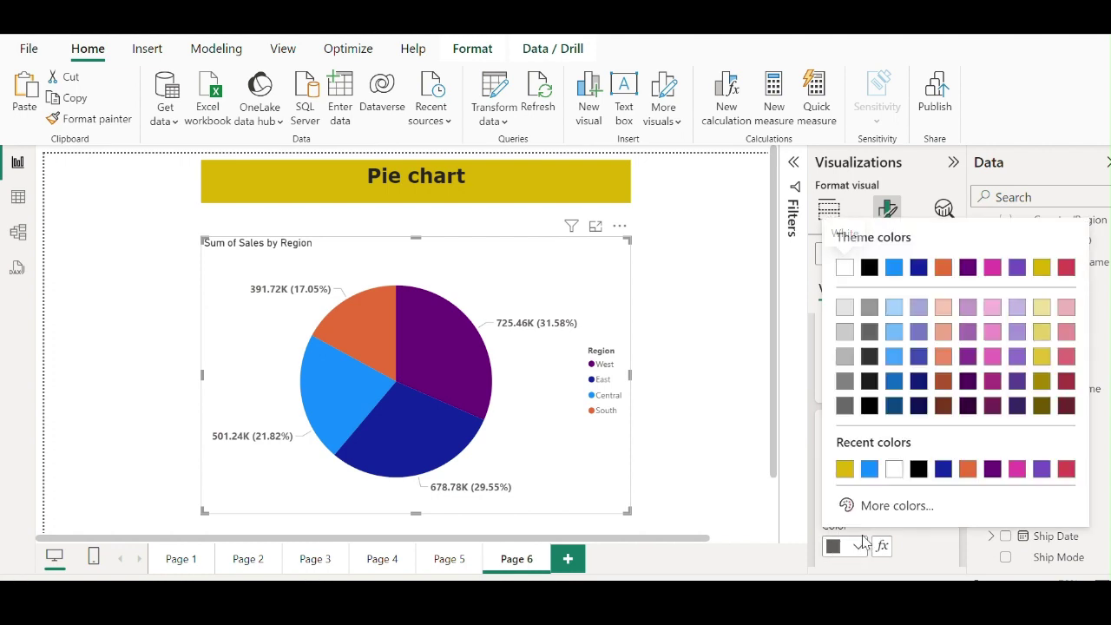
left_click(968, 268)
- Try Millions and Billions as the detail labels' display units, and set them back to Auto
scroll(913, 469, "down", 5)
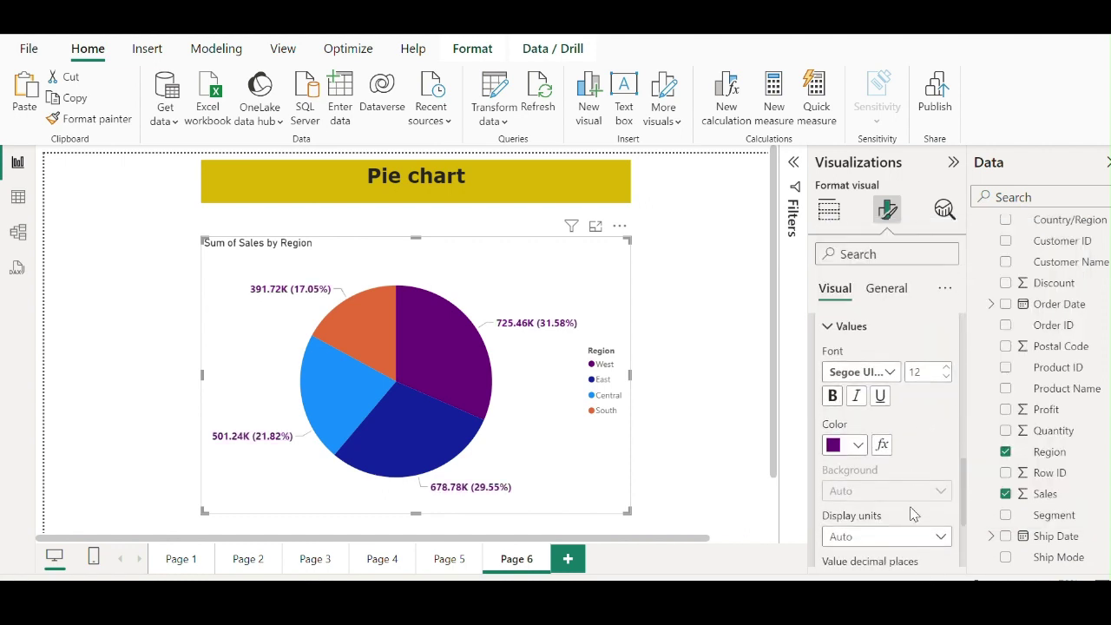
left_click(944, 442)
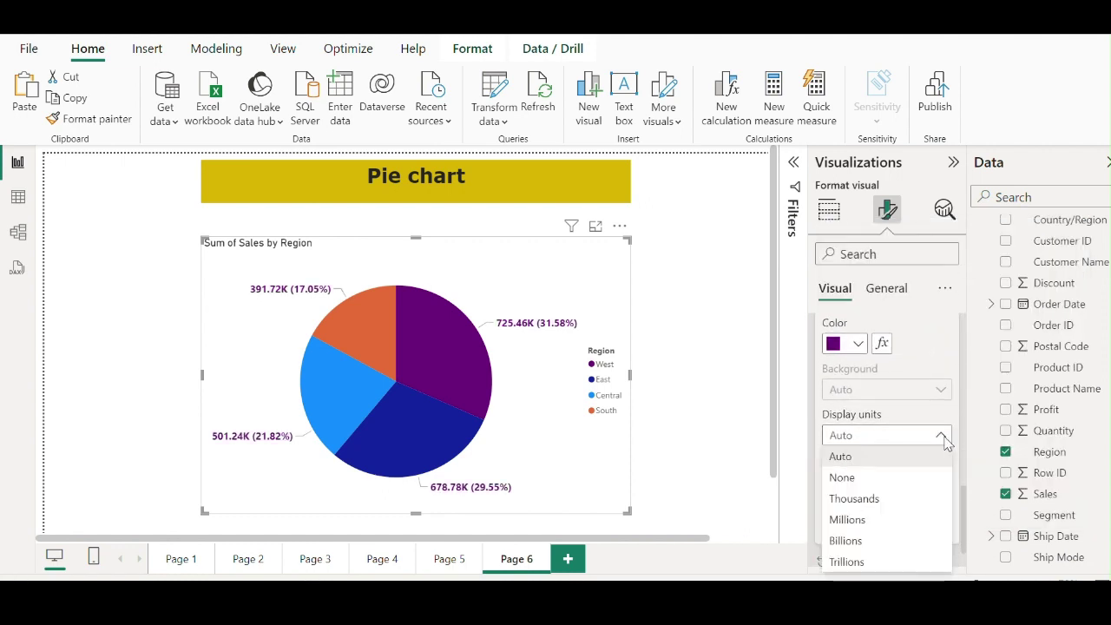
left_click(945, 442)
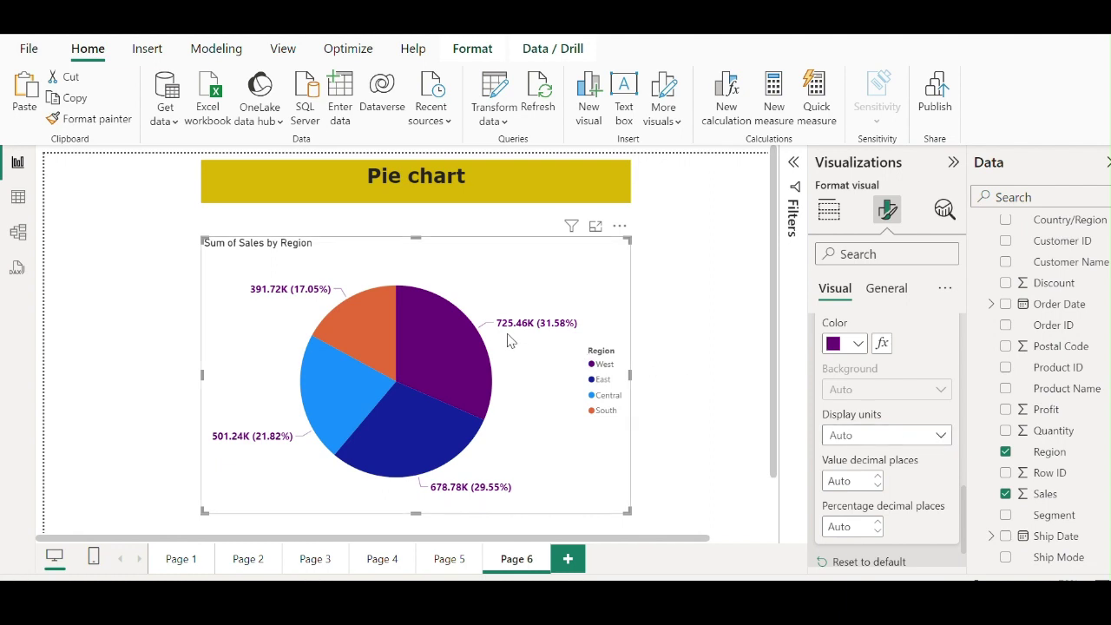
left_click(938, 434)
left_click(855, 524)
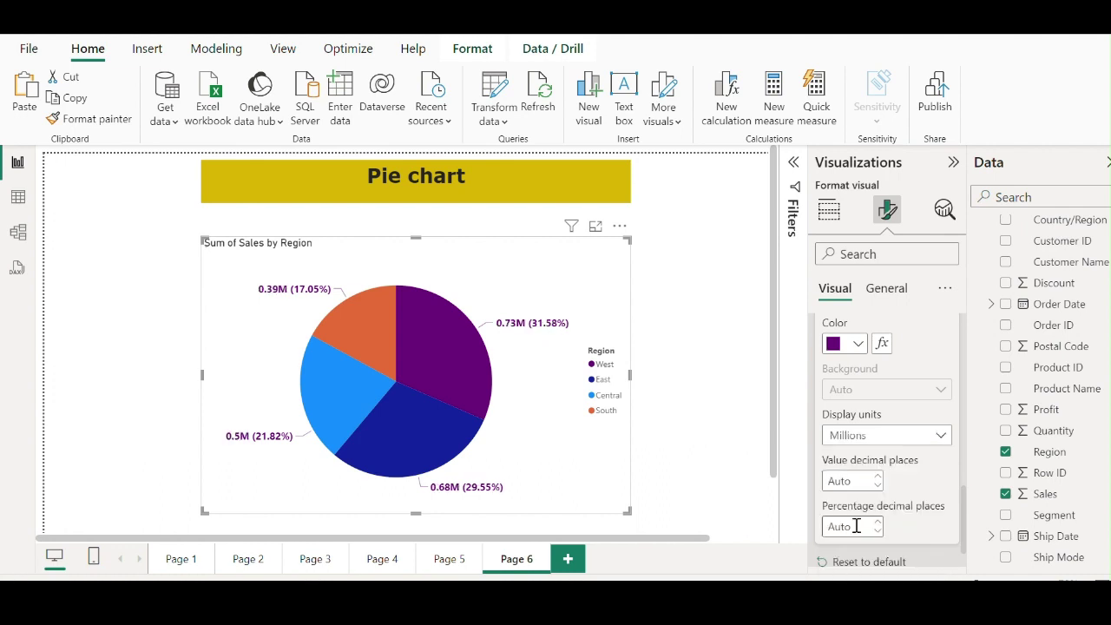
left_click(943, 439)
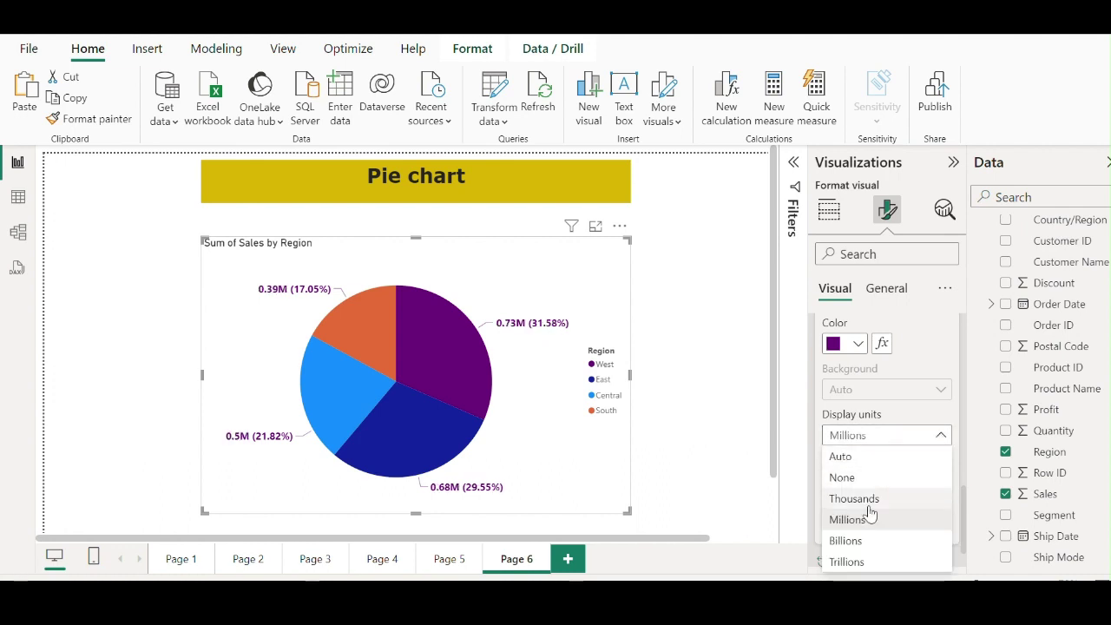
left_click(846, 543)
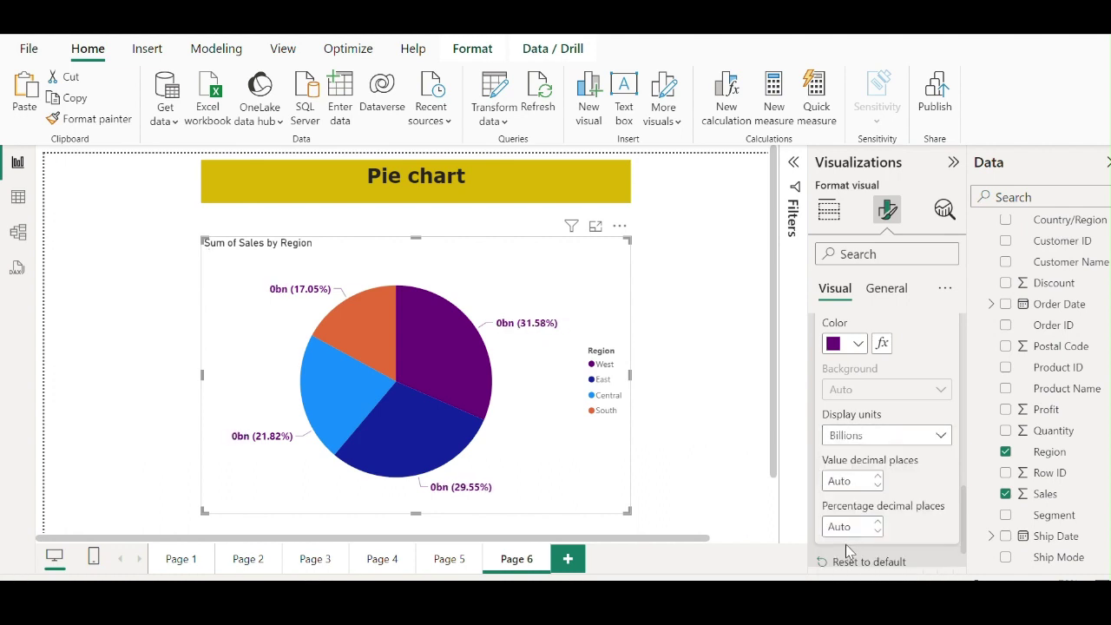
left_click(940, 438)
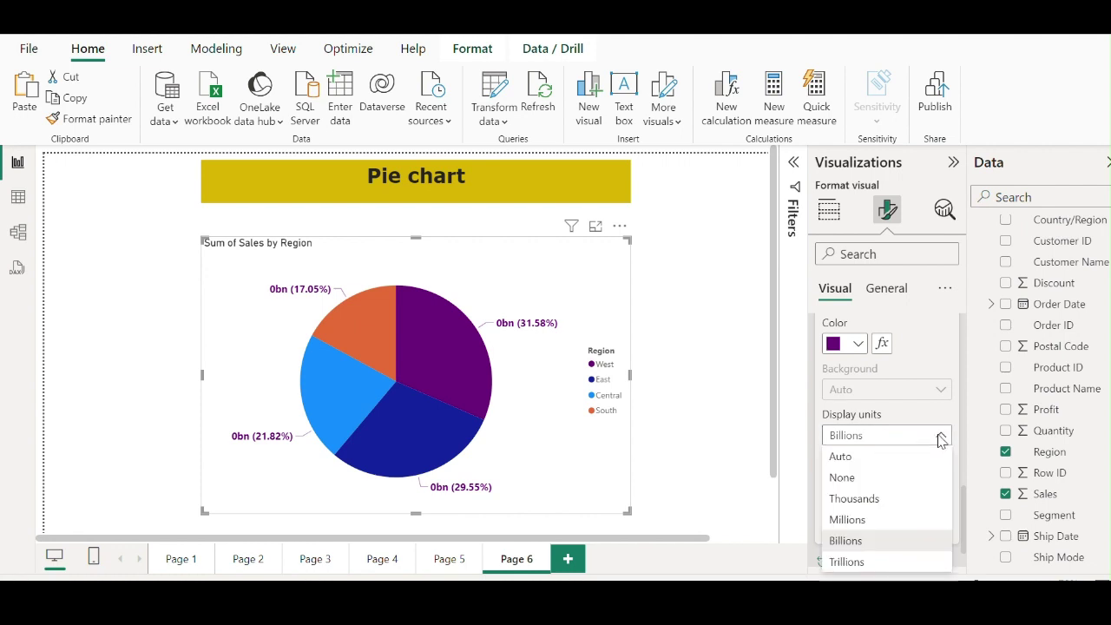
left_click(842, 457)
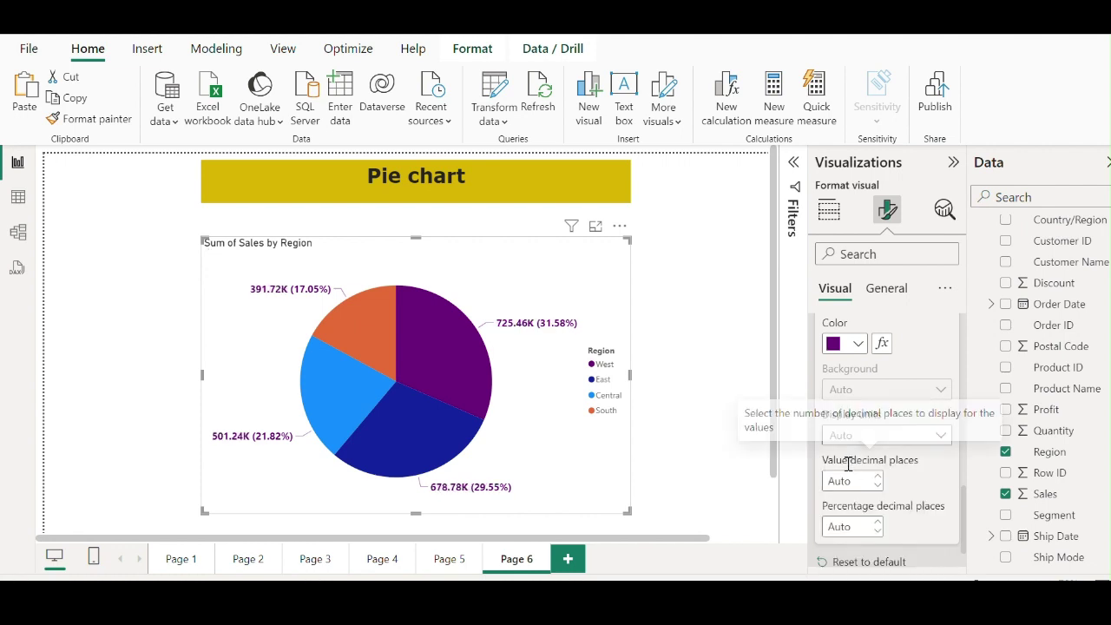
- Expand the pie chart's rotation options and try the rotation slider, returning it to 0°
scroll(911, 491, "down", 1)
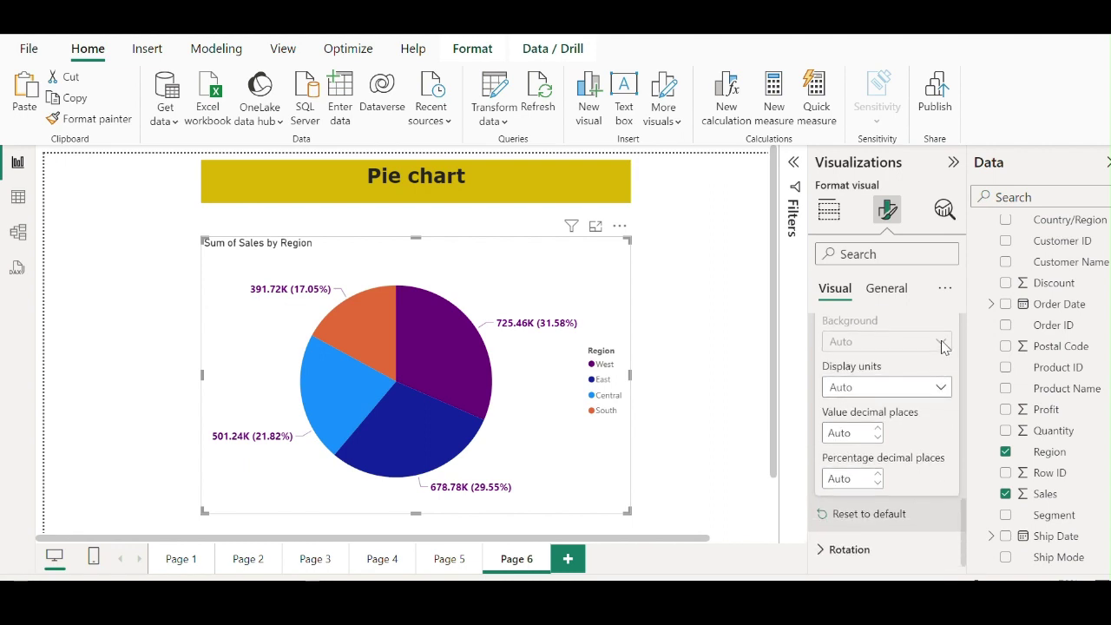
left_click(825, 548)
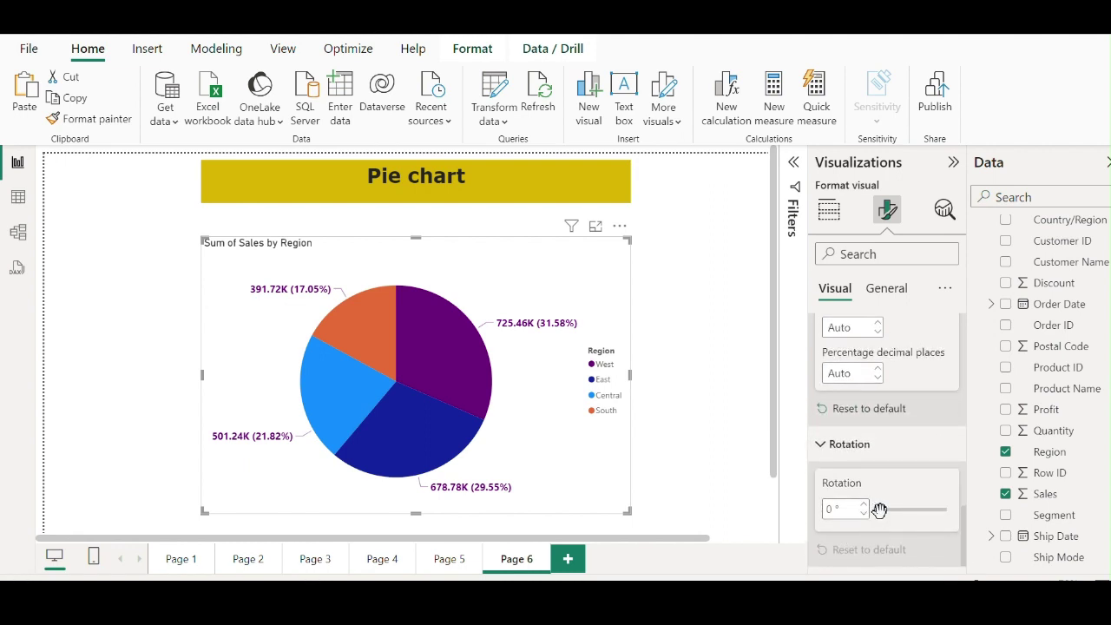
mouse_move(879, 510)
left_mouse_down()
mouse_move(918, 509)
mouse_move(879, 509)
left_mouse_up()
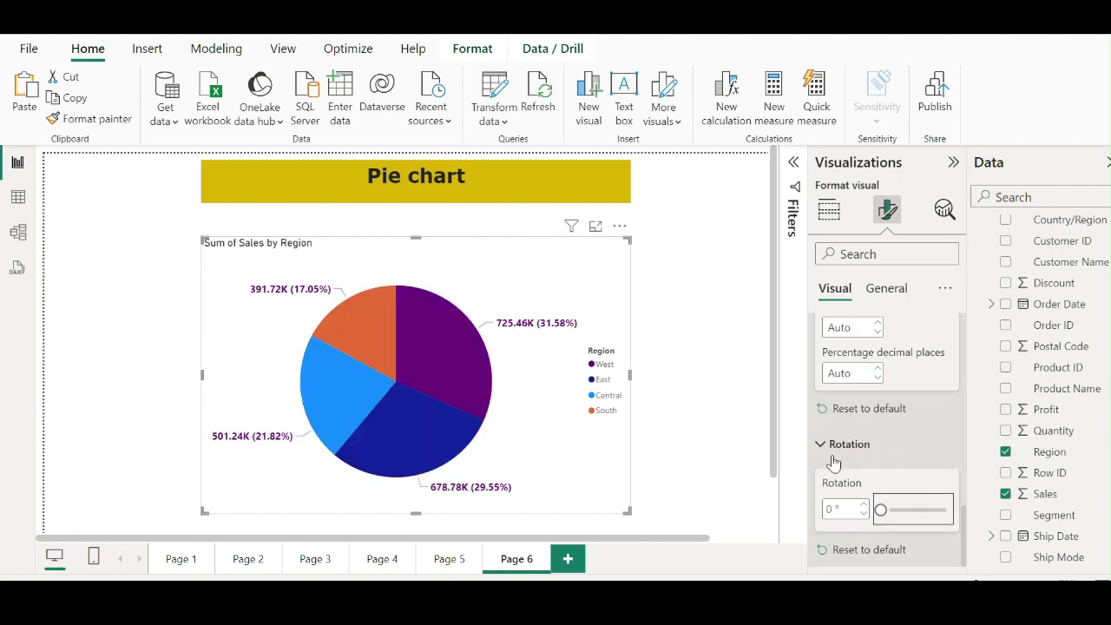
- Collapse the Rotation, Detail labels and Slices sections and open the pie chart's general formatting options
scroll(826, 458, "up", 3)
scroll(825, 469, "up", 8)
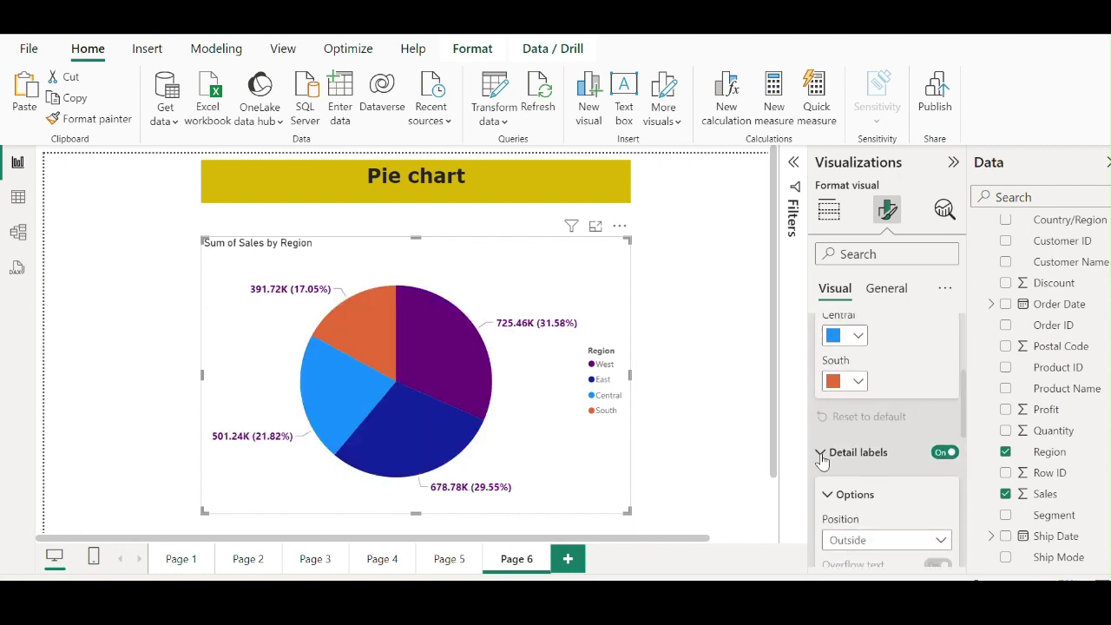
scroll(826, 491, "up", 3)
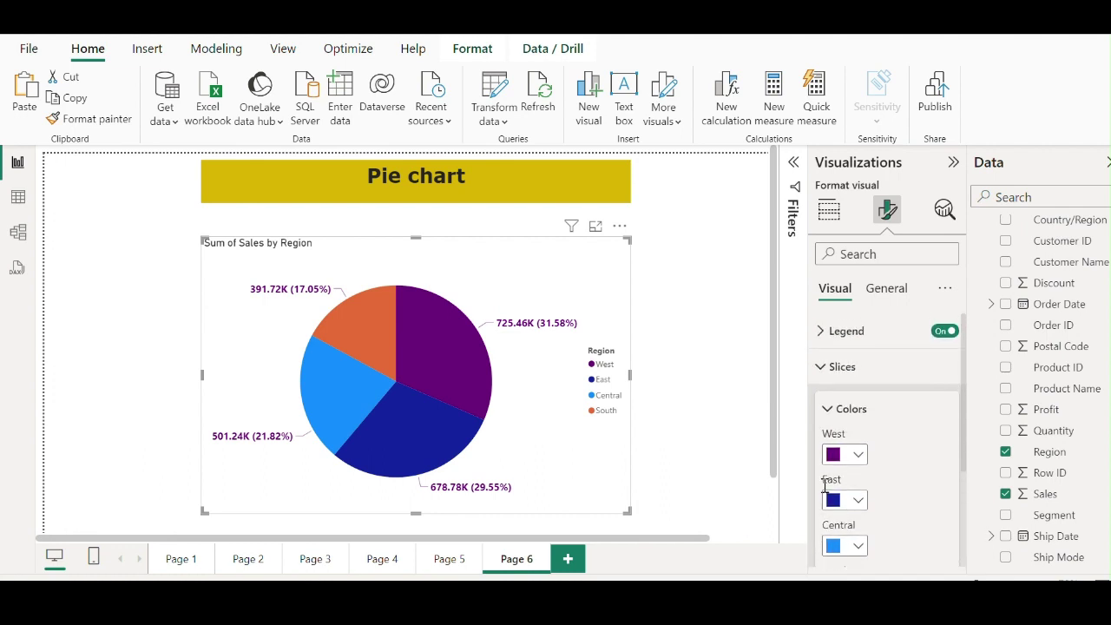
left_click(823, 367)
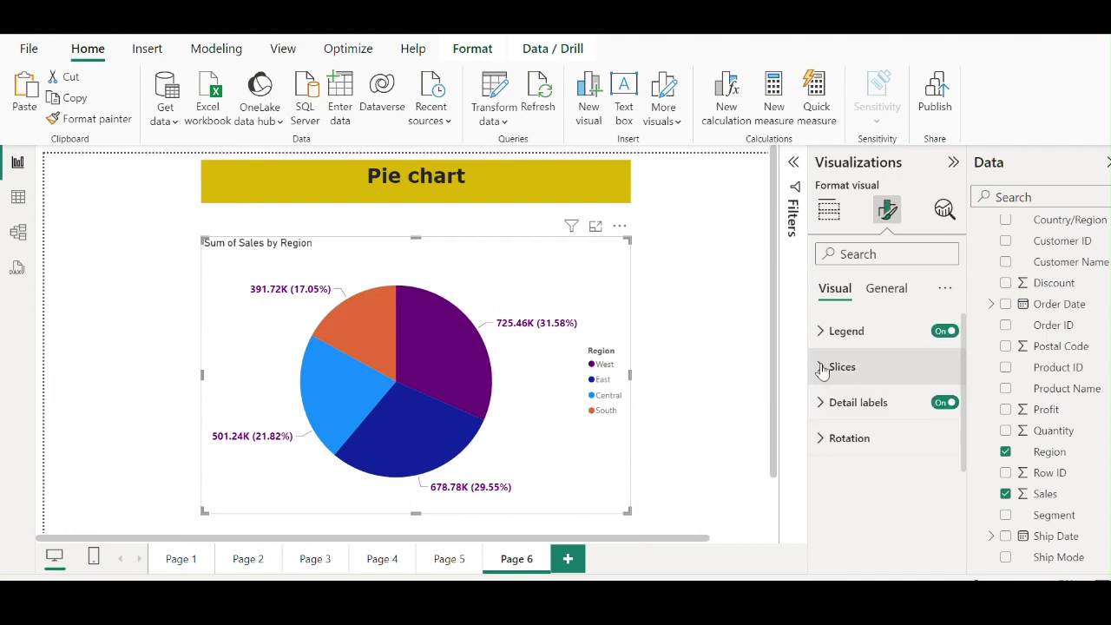
left_click(882, 293)
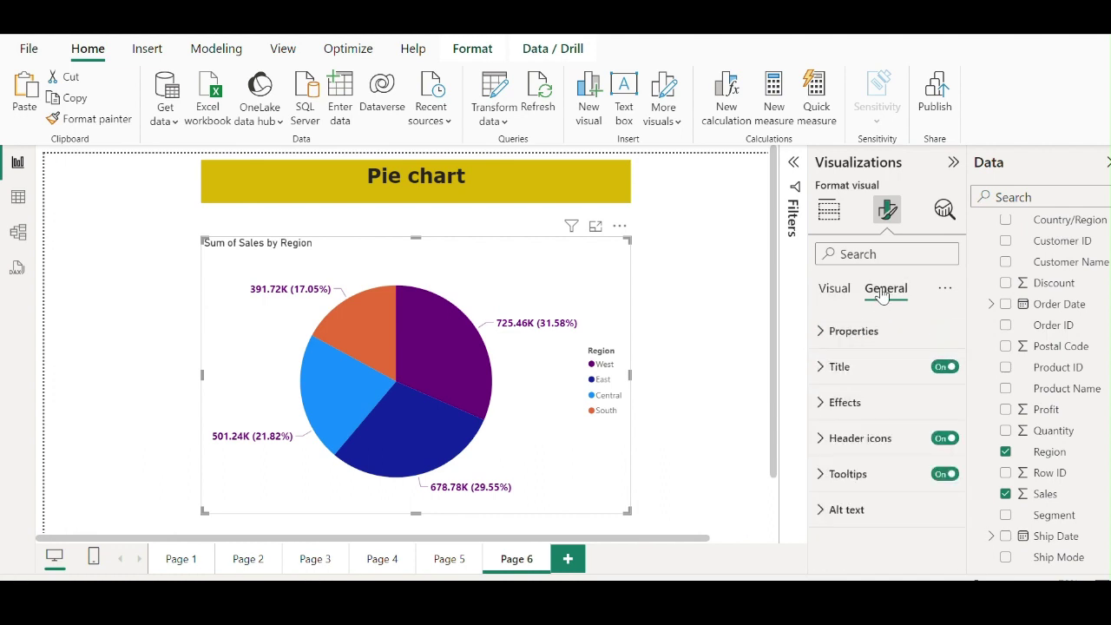
- Review the pie chart's title options, switching the title divider on and back off
left_click(821, 366)
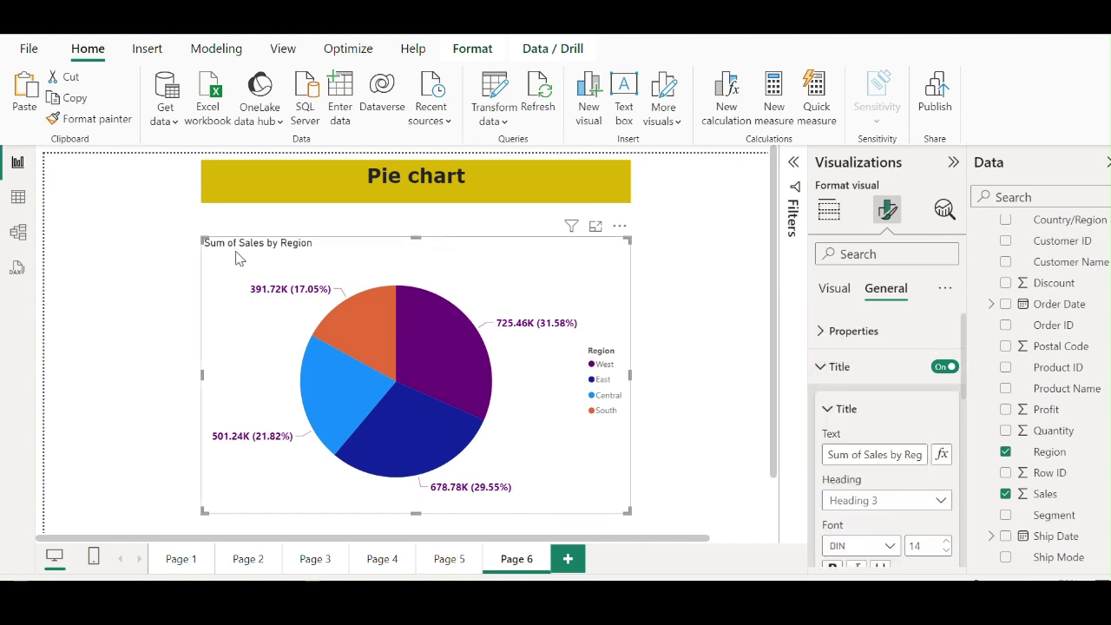
left_click(826, 410)
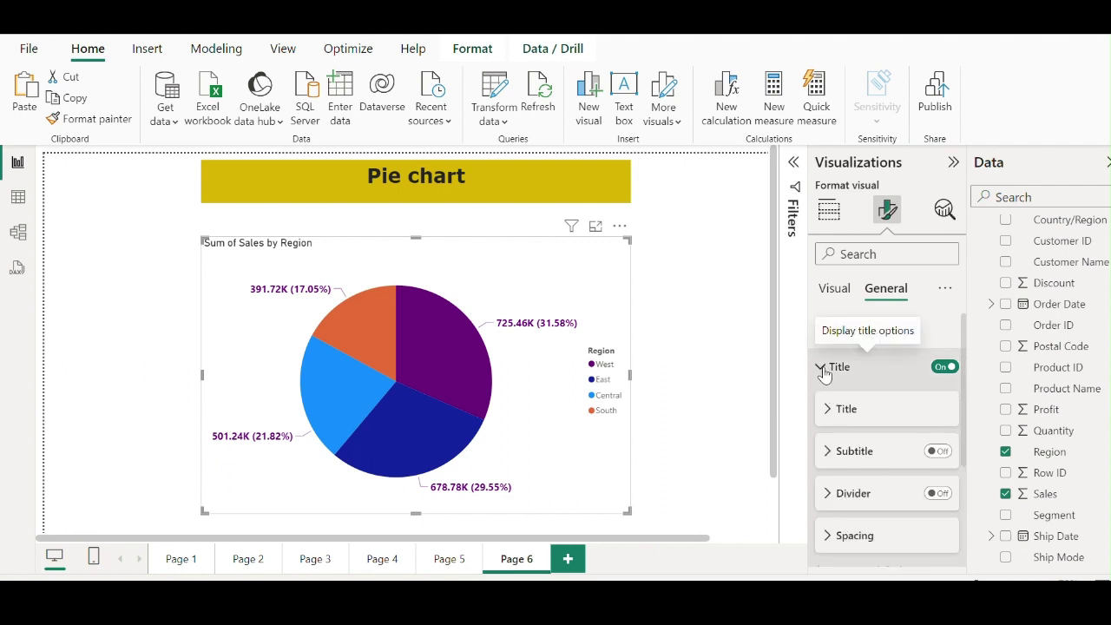
left_click(936, 494)
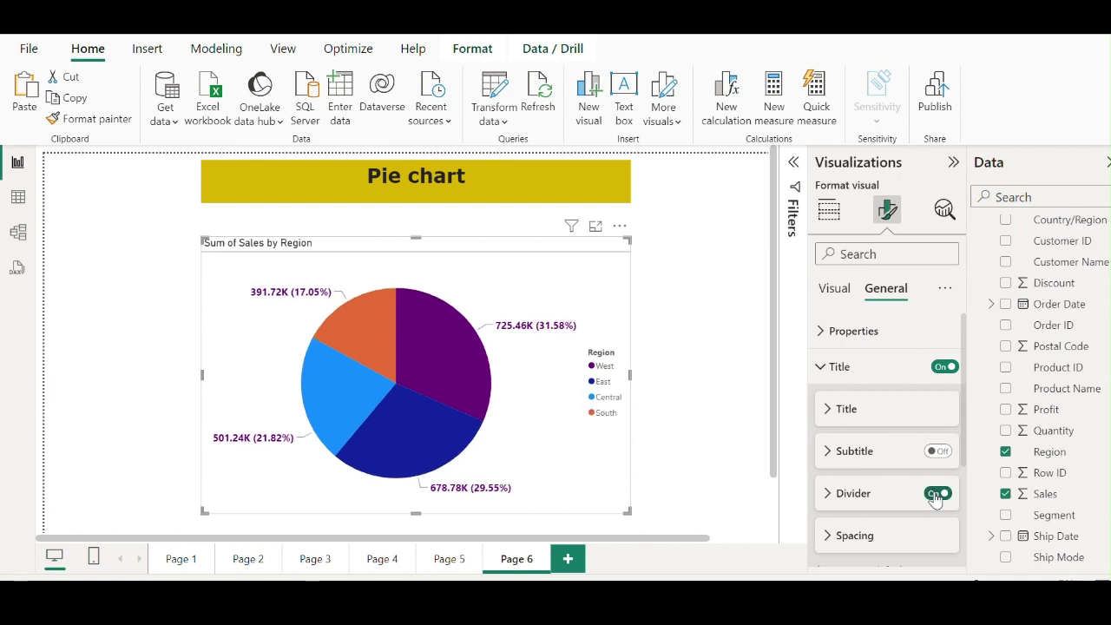
left_click(937, 494)
scroll(868, 422, "down", 1)
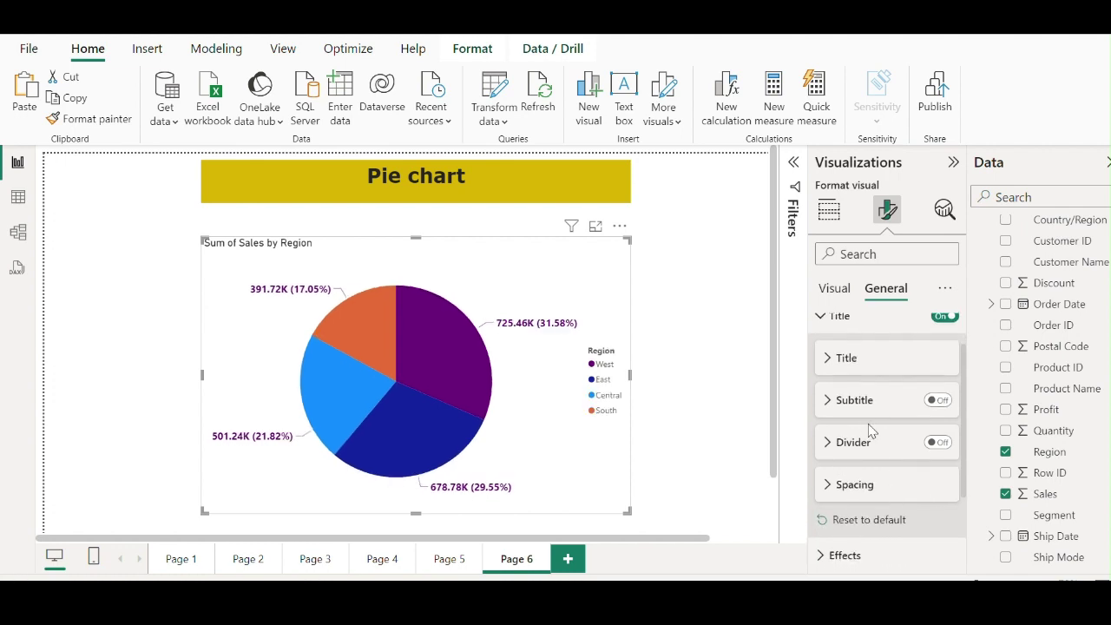
scroll(827, 383, "up", 1)
left_click(823, 368)
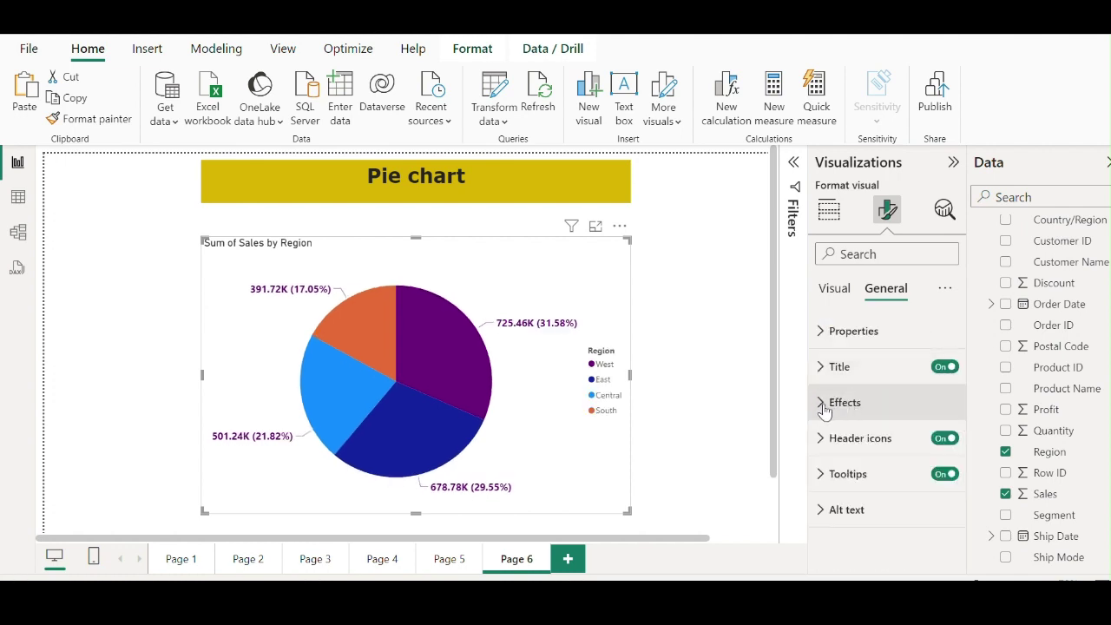
- Expand the pie chart's effects options and set its background color to light blue
left_click(824, 403)
scroll(833, 421, "down", 2)
scroll(842, 438, "up", 1)
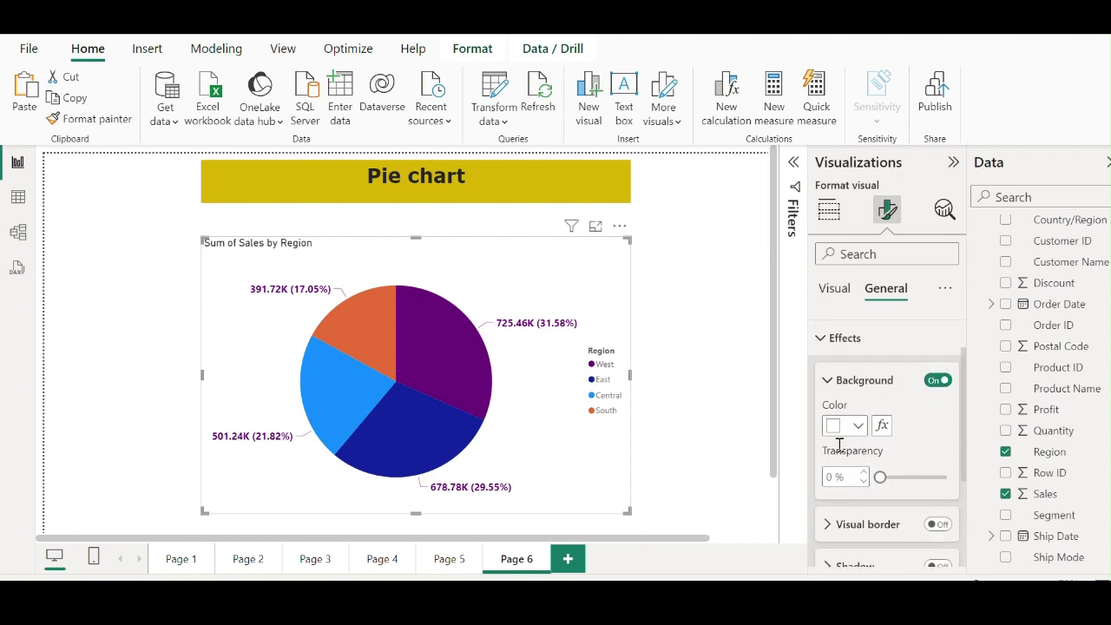
scroll(846, 447, "down", 1)
left_click(856, 390)
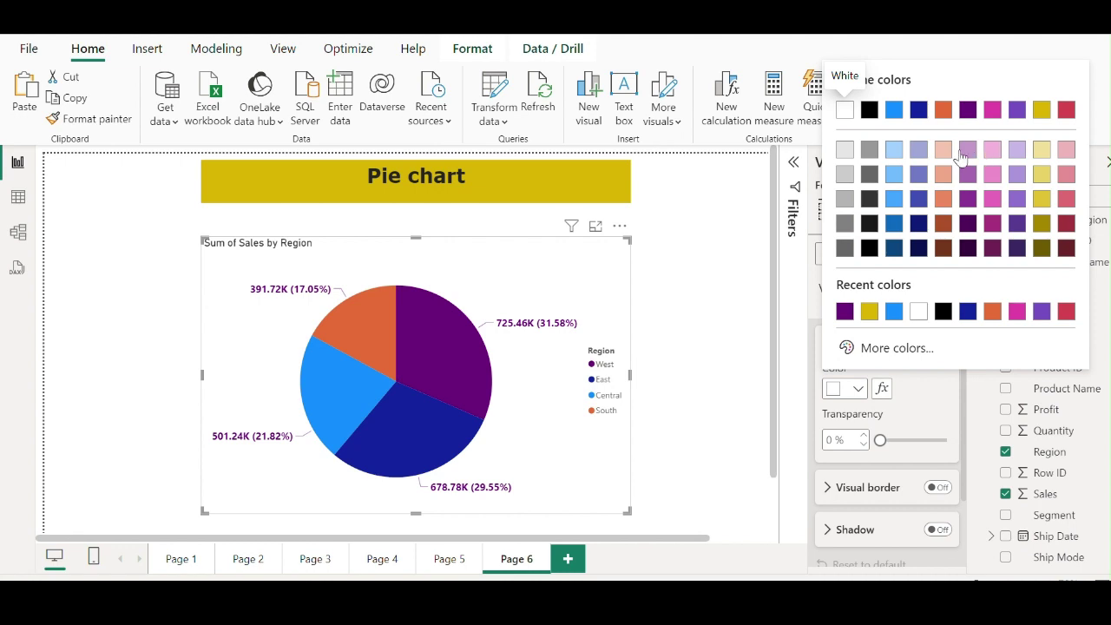
left_click(896, 151)
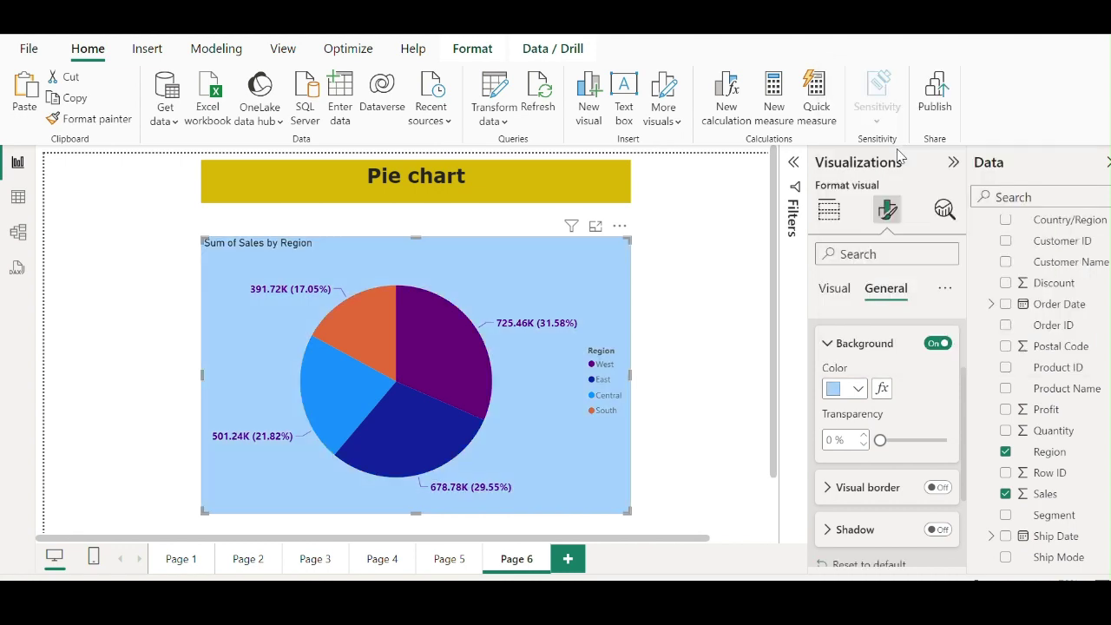
scroll(903, 473, "down", 2)
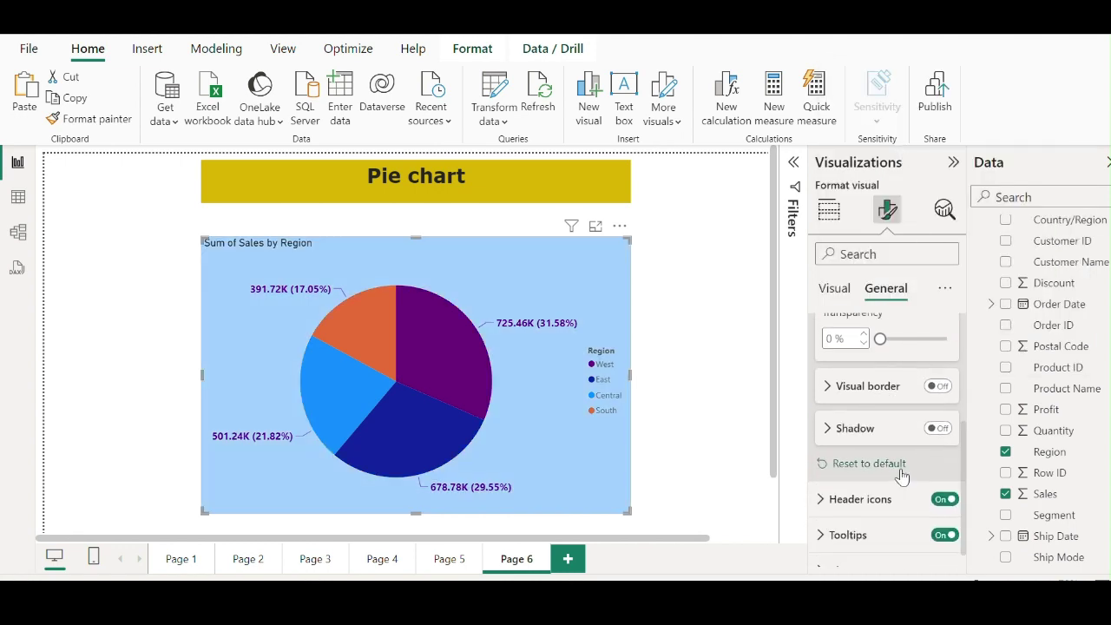
- Look over the pie chart's visual border and shadow settings and collapse the background settings
scroll(873, 476, "up", 2)
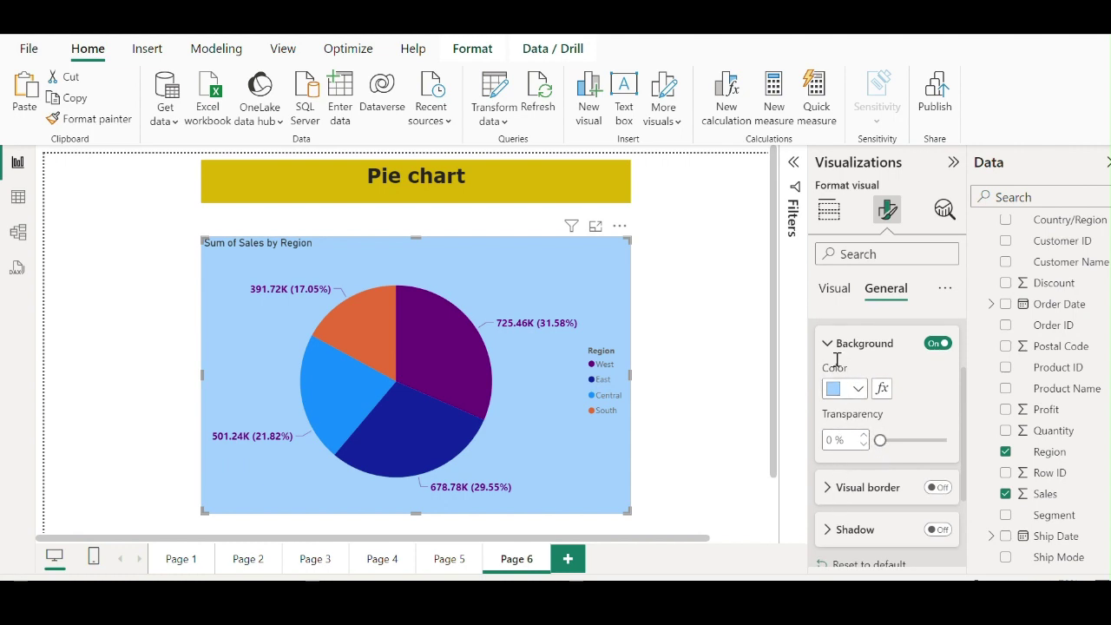
left_click(830, 492)
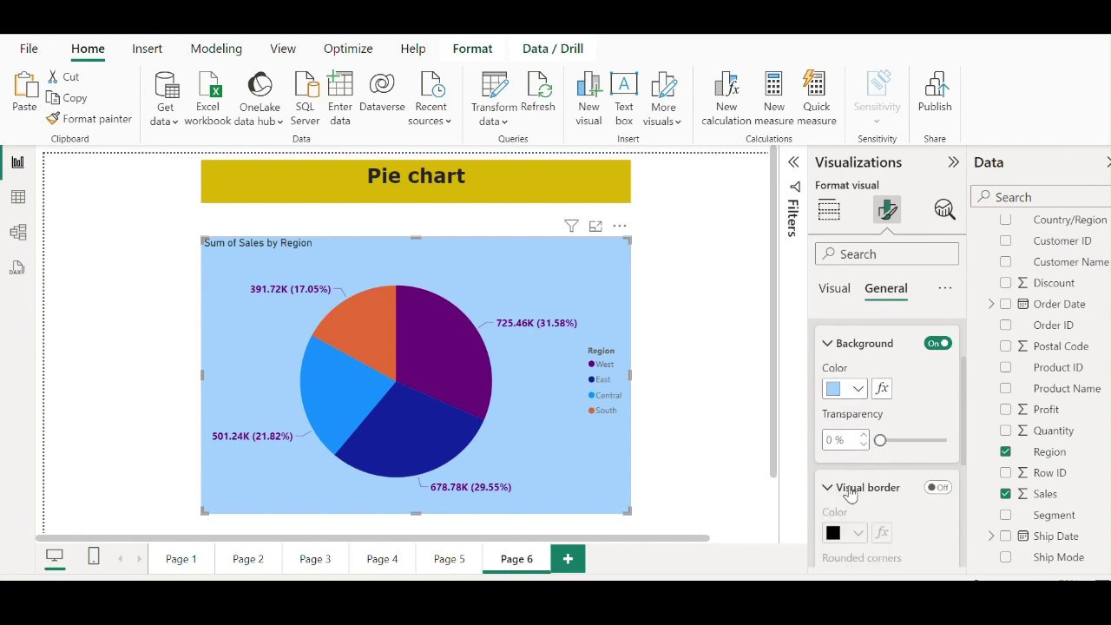
left_click(829, 437)
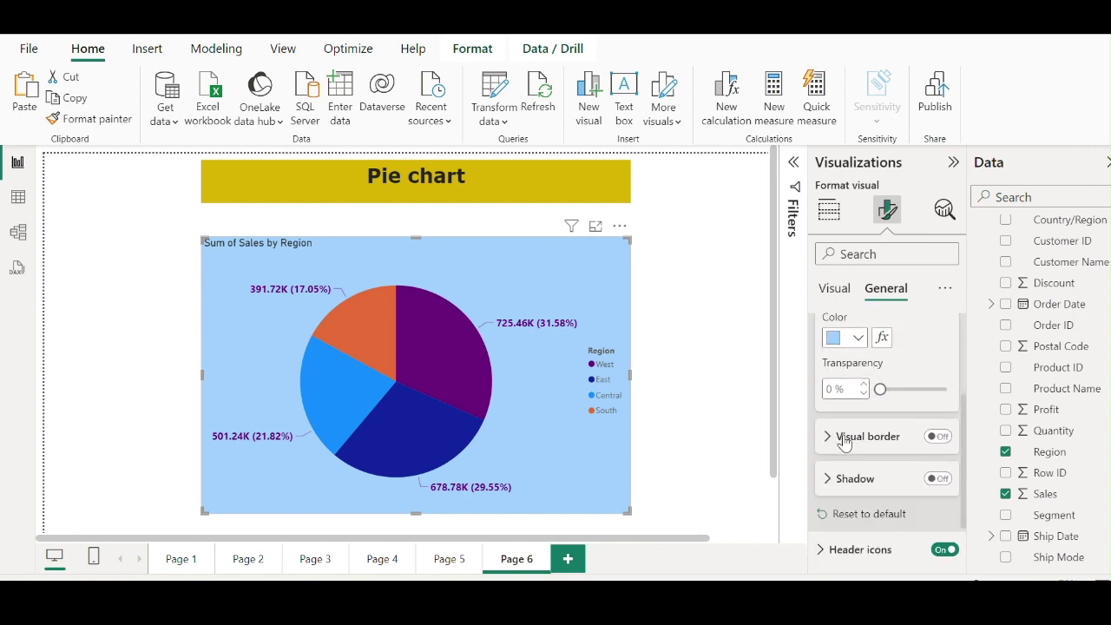
scroll(831, 441, "down", 1)
left_click(830, 430)
left_click(830, 430)
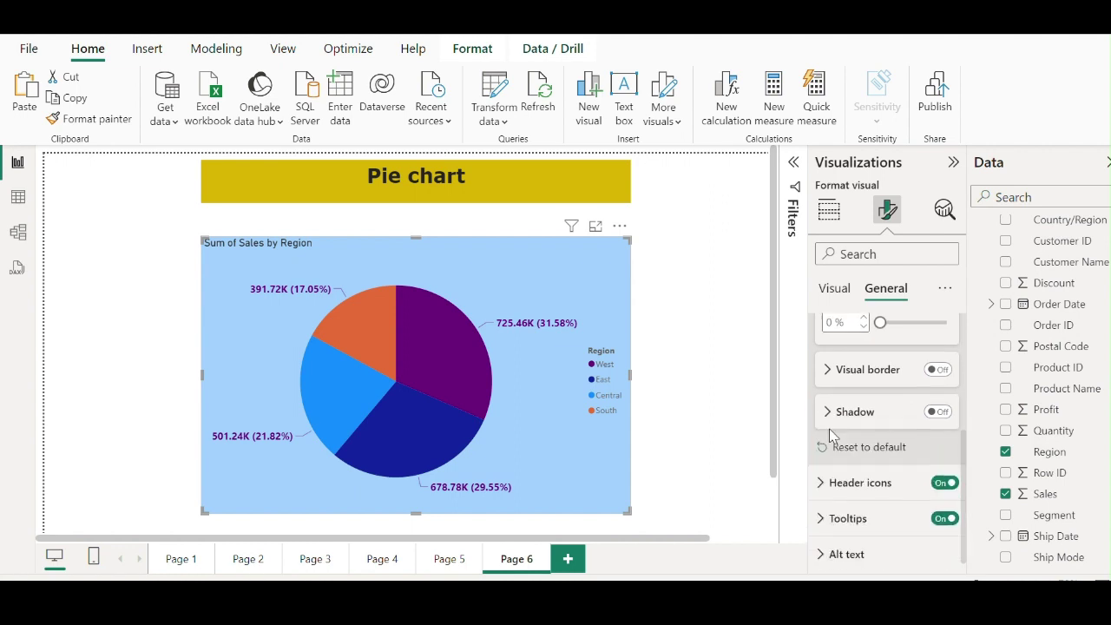
scroll(839, 486, "up", 4)
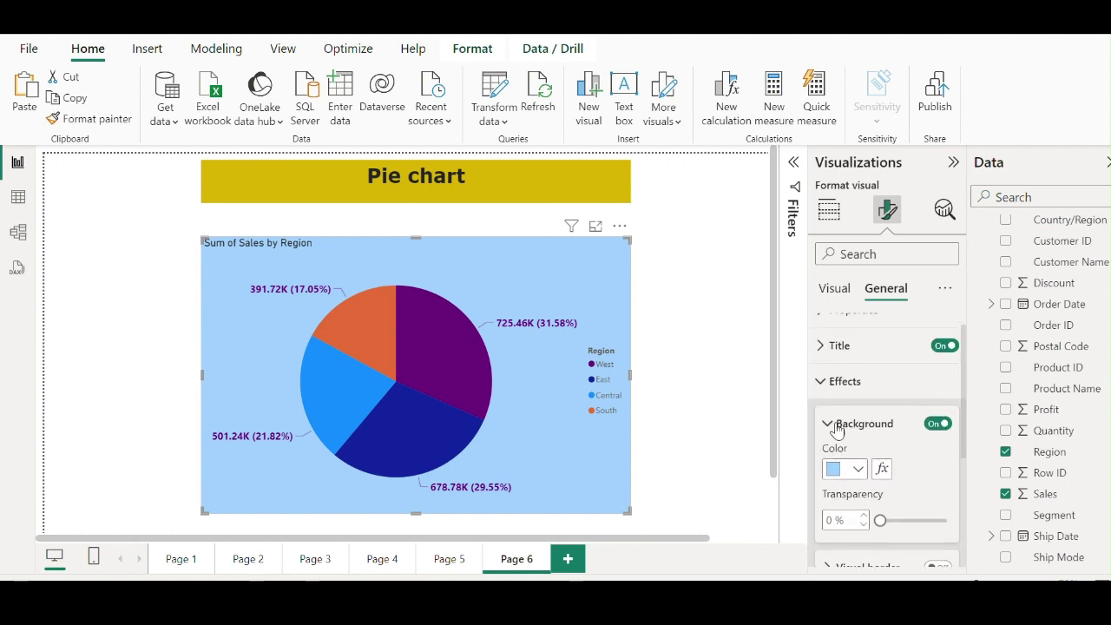
left_click(832, 425)
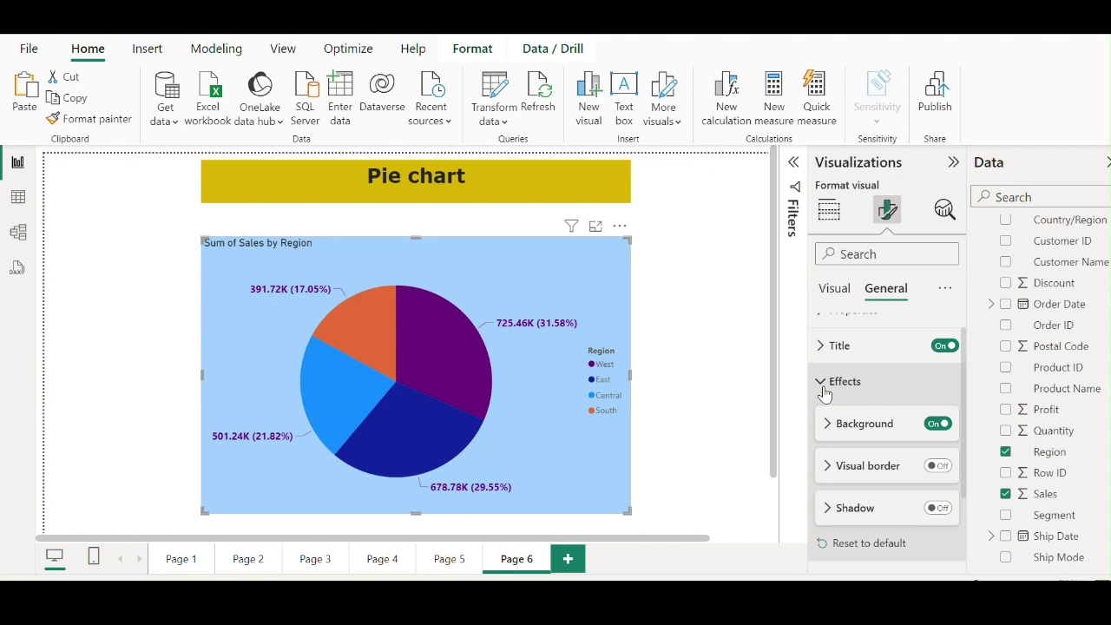
- Open the conditional formatting options for the pie chart's background color and close them without changes
scroll(831, 427, "down", 1)
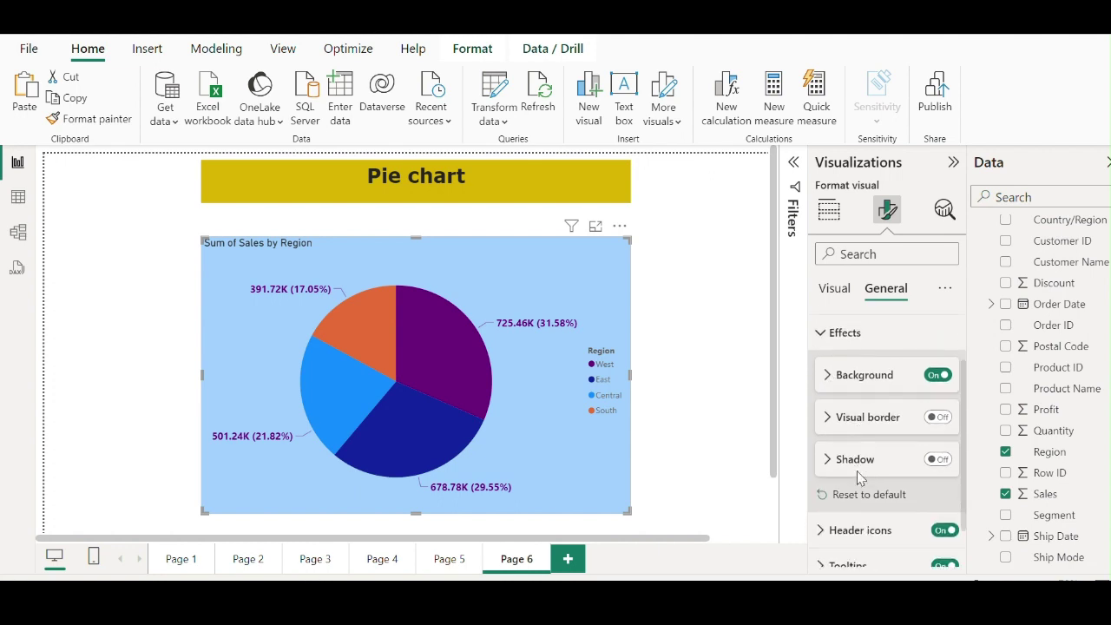
left_click(830, 385)
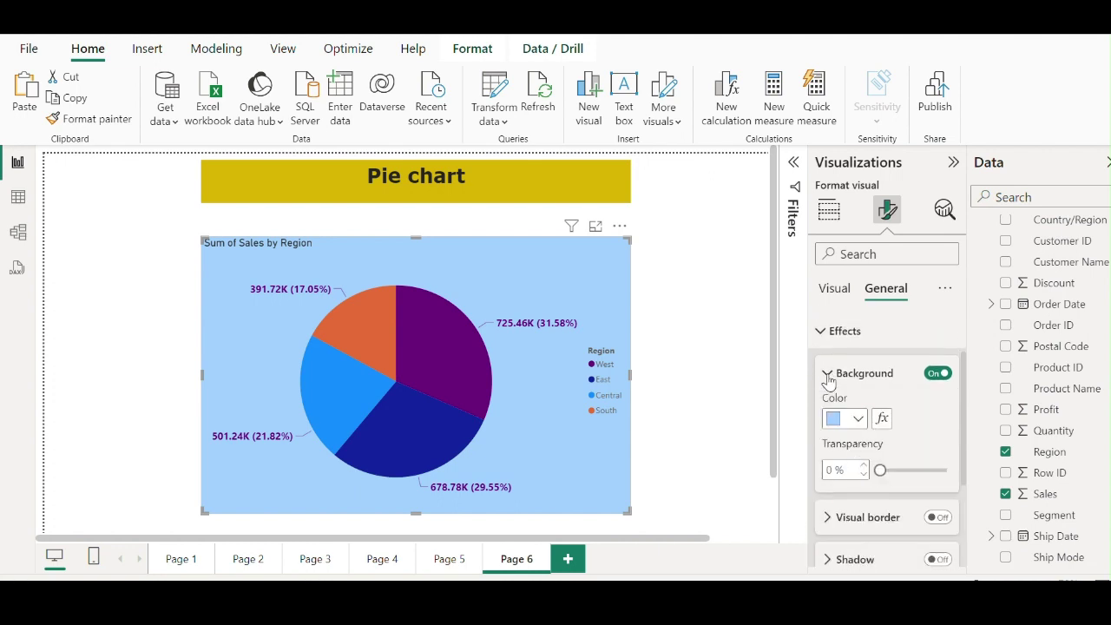
left_click(882, 420)
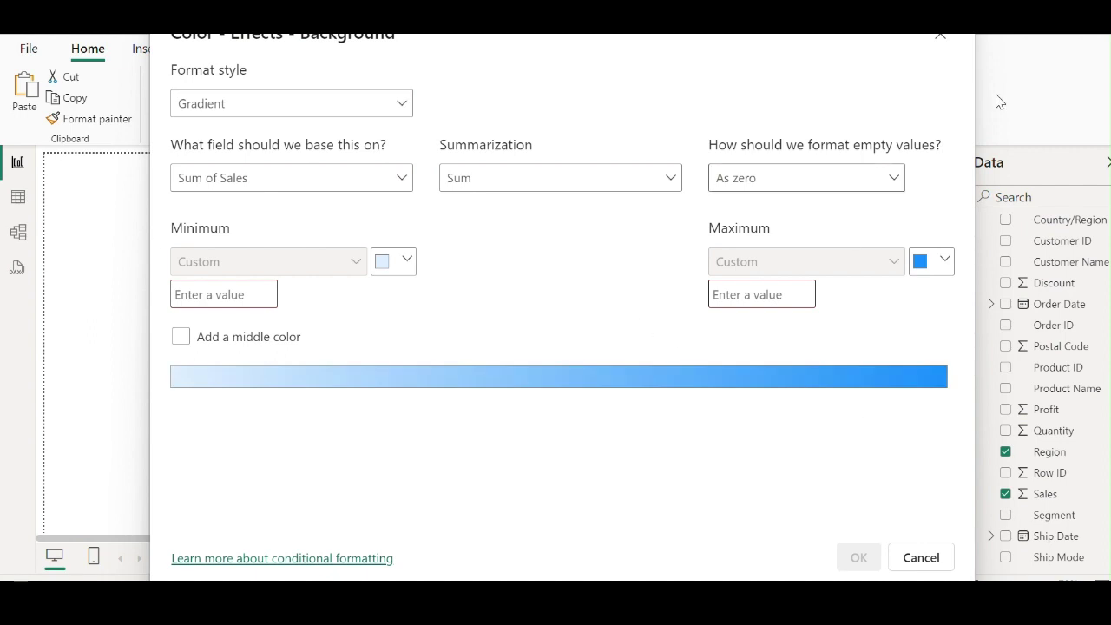
left_click(944, 39)
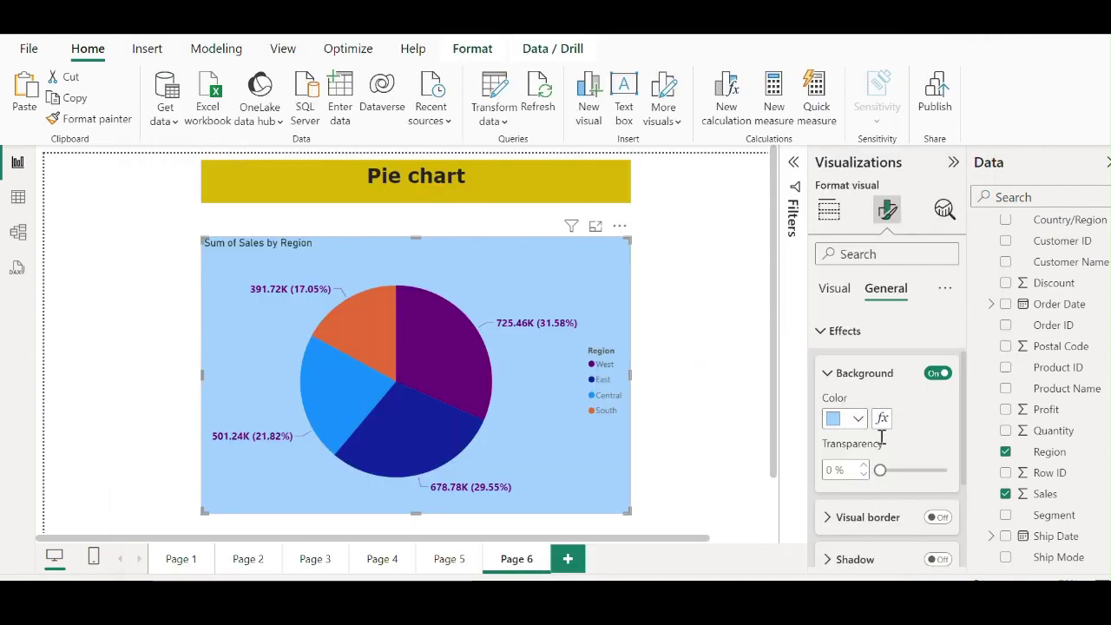
- Review the pie chart's header icon color options, then collapse the Effects and Header icons sections
scroll(866, 493, "down", 3)
scroll(846, 524, "down", 1)
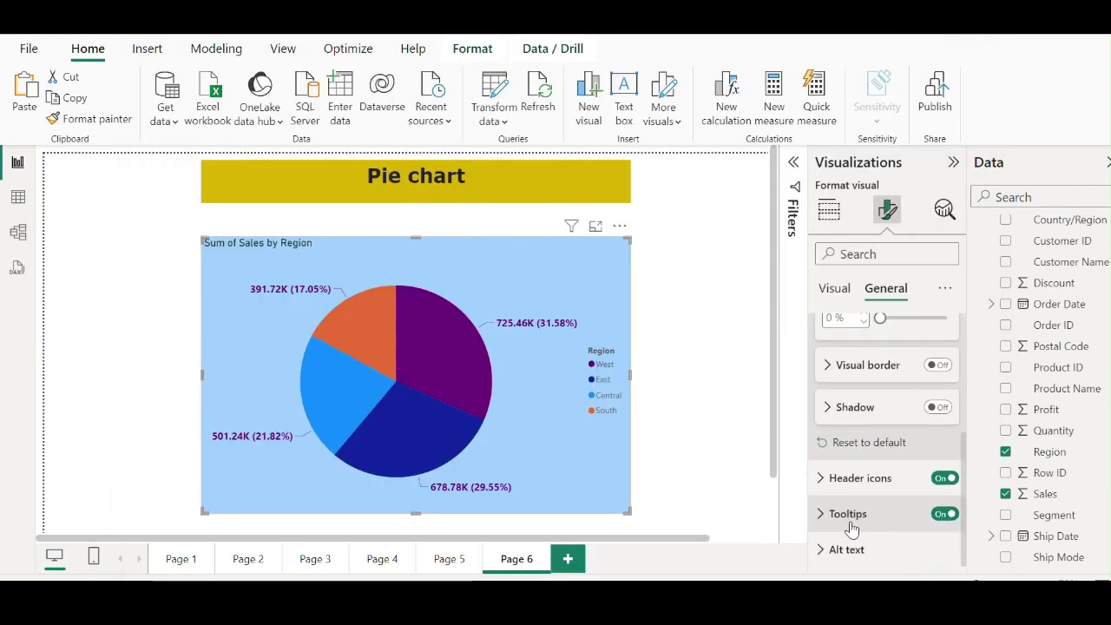
left_click(818, 478)
scroll(832, 496, "down", 3)
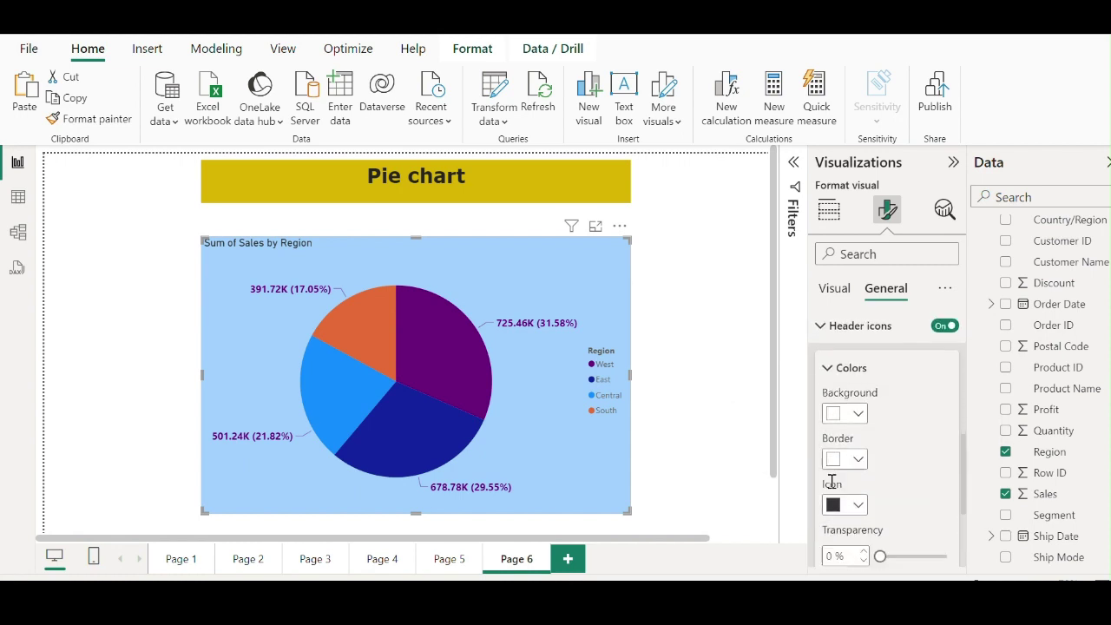
scroll(835, 505, "up", 3)
scroll(835, 510, "up", 4)
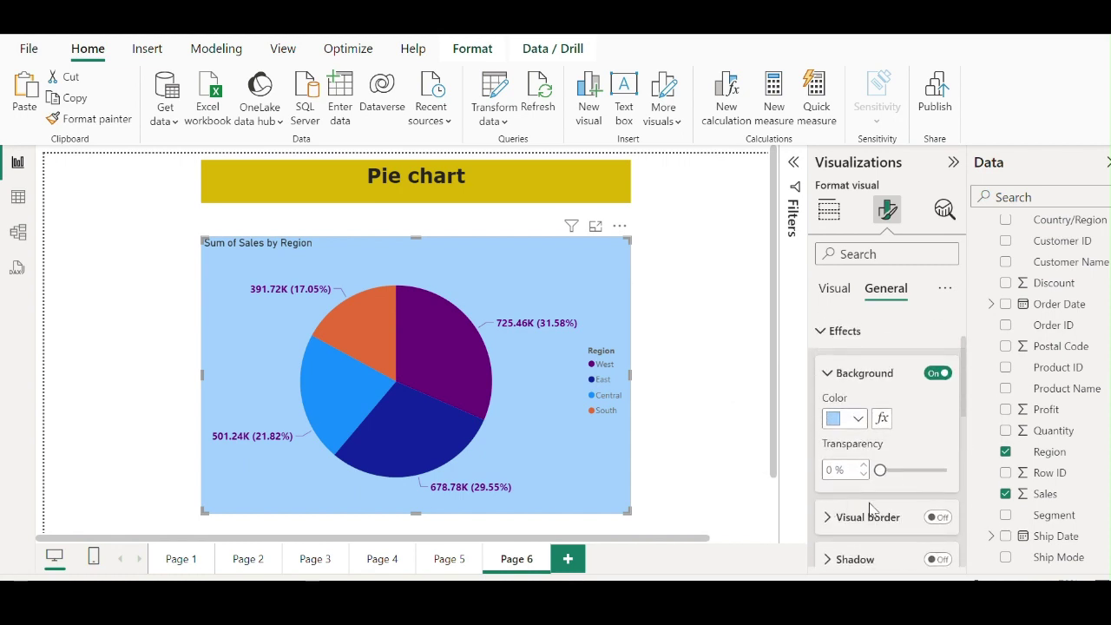
left_click(821, 332)
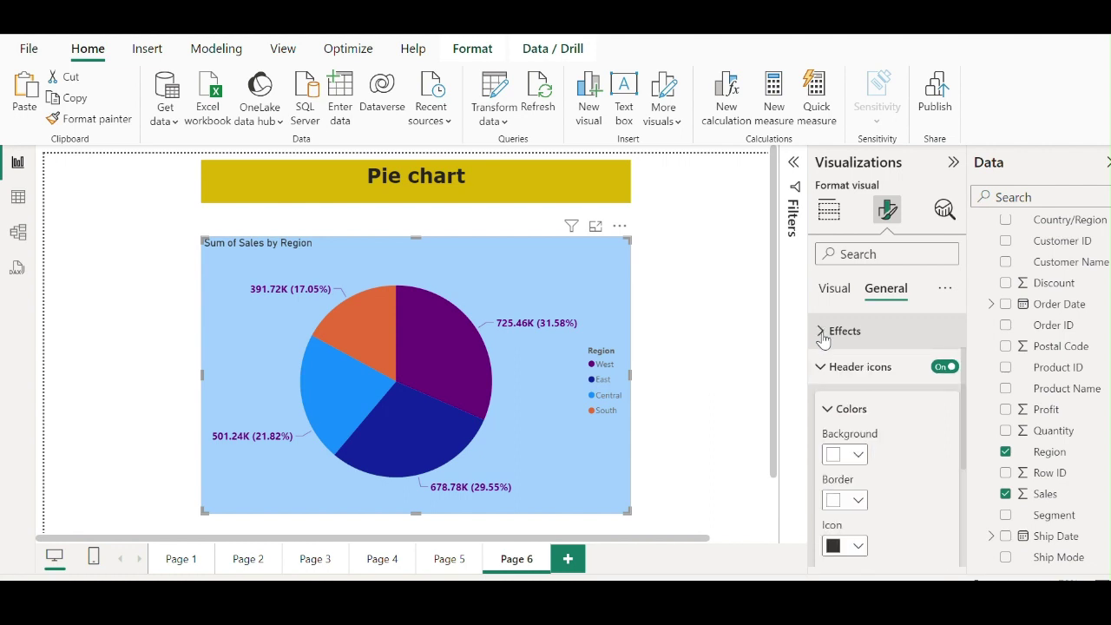
left_click(827, 369)
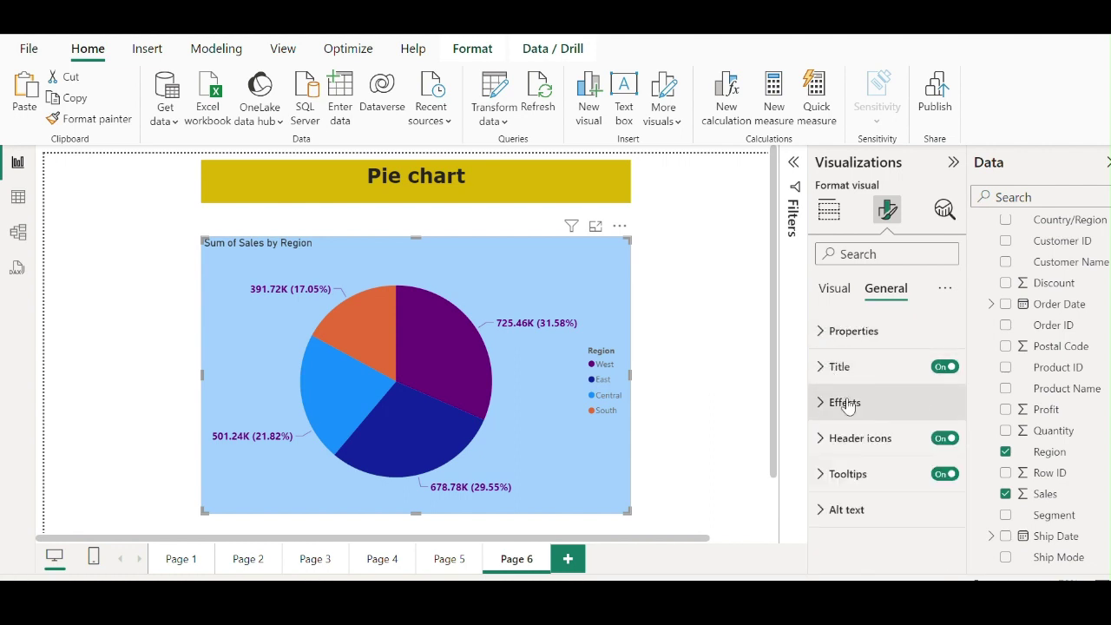
- Review the pie chart's tooltip options and check its analytics options
left_click(843, 475)
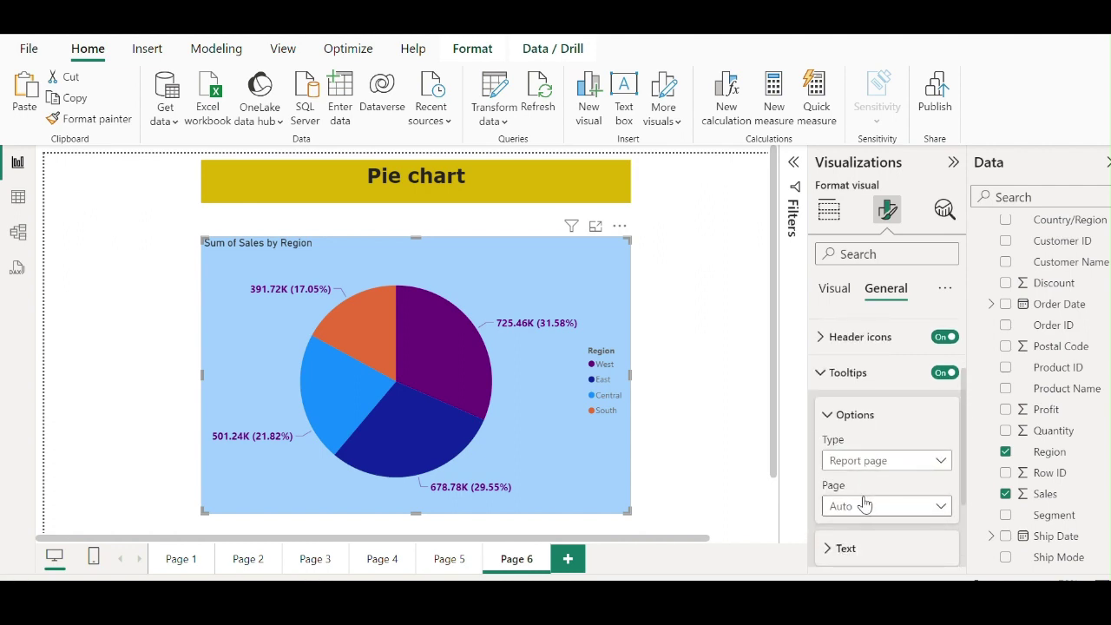
left_click(821, 375)
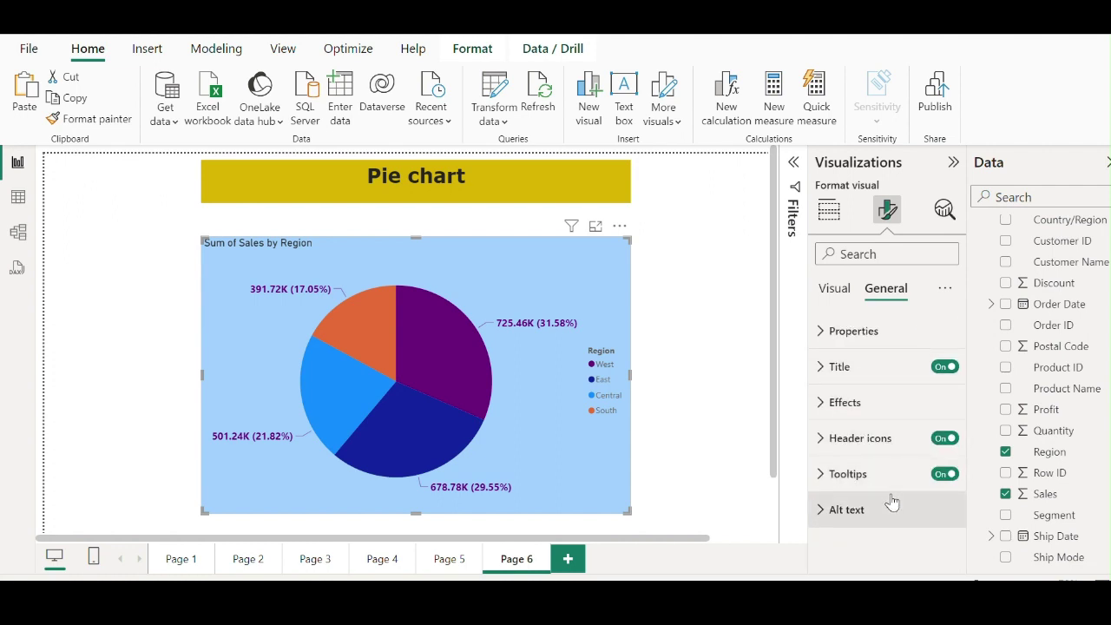
left_click(944, 210)
left_click(887, 210)
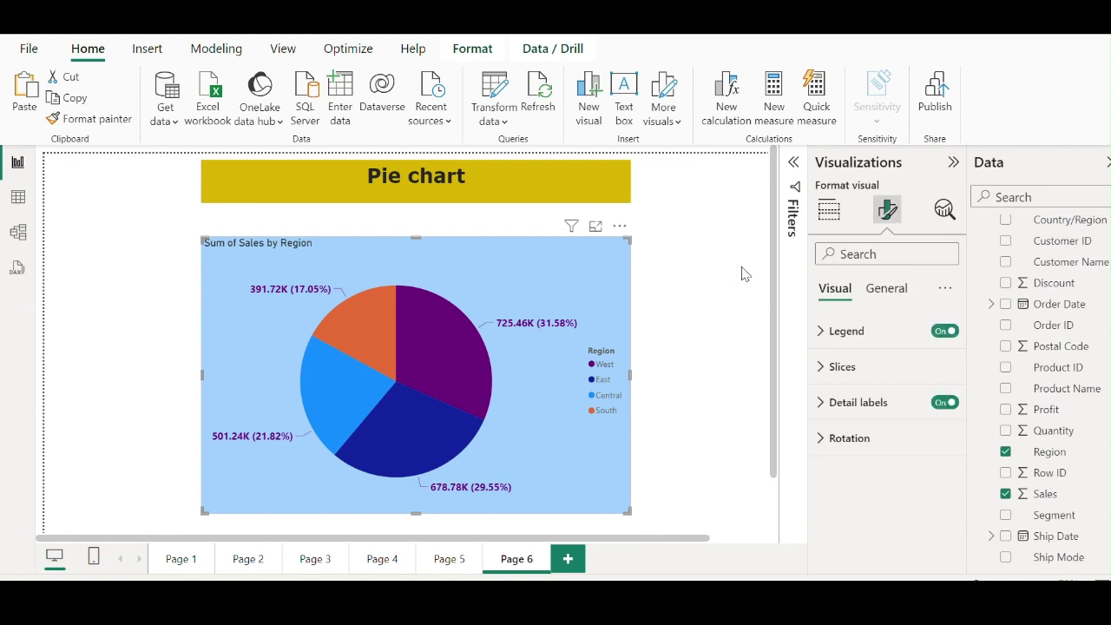
- Return to the visual-building options and move the pie chart slightly up toward the heading
left_click(829, 210)
left_click_drag(579, 291, 574, 275)
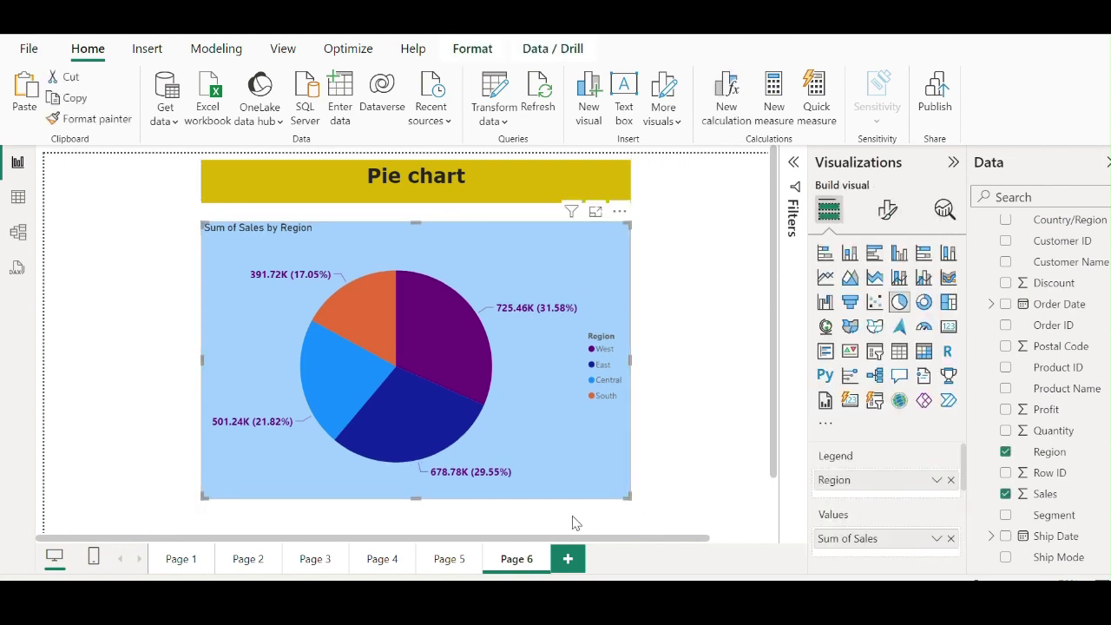
- Add a new report page and paste the copied yellow heading text box onto it
left_click(568, 560)
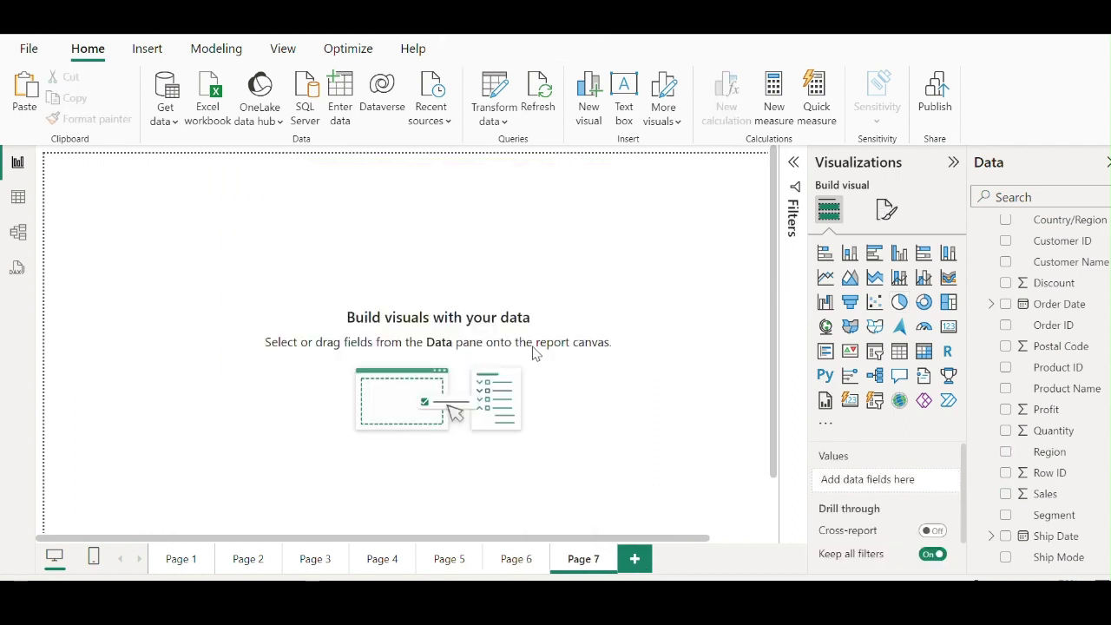
key("ctrl+v")
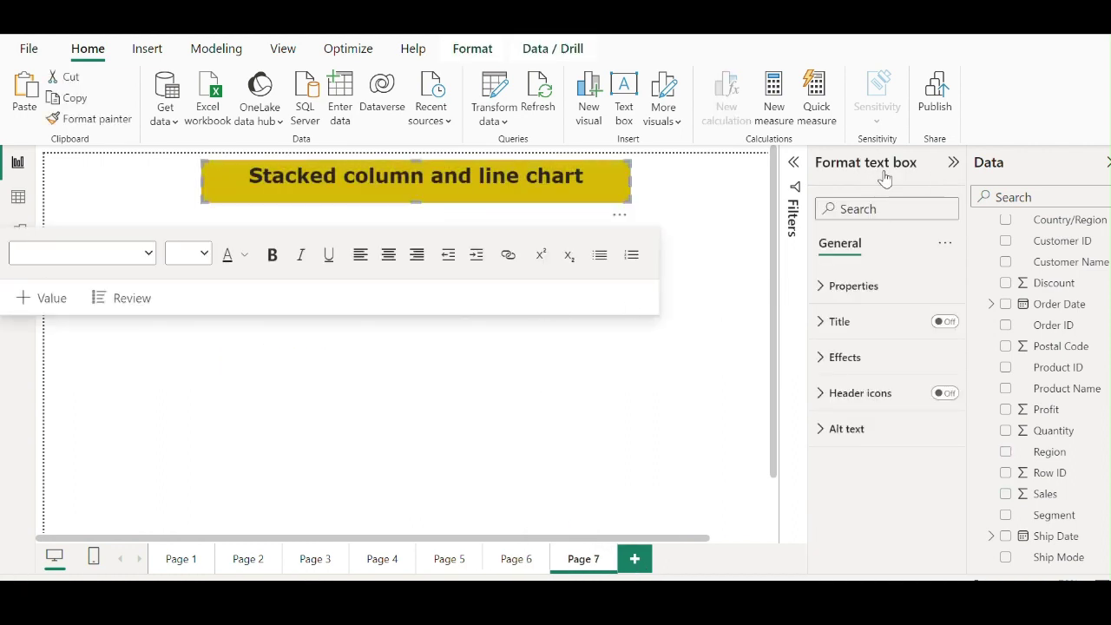
left_click(556, 390)
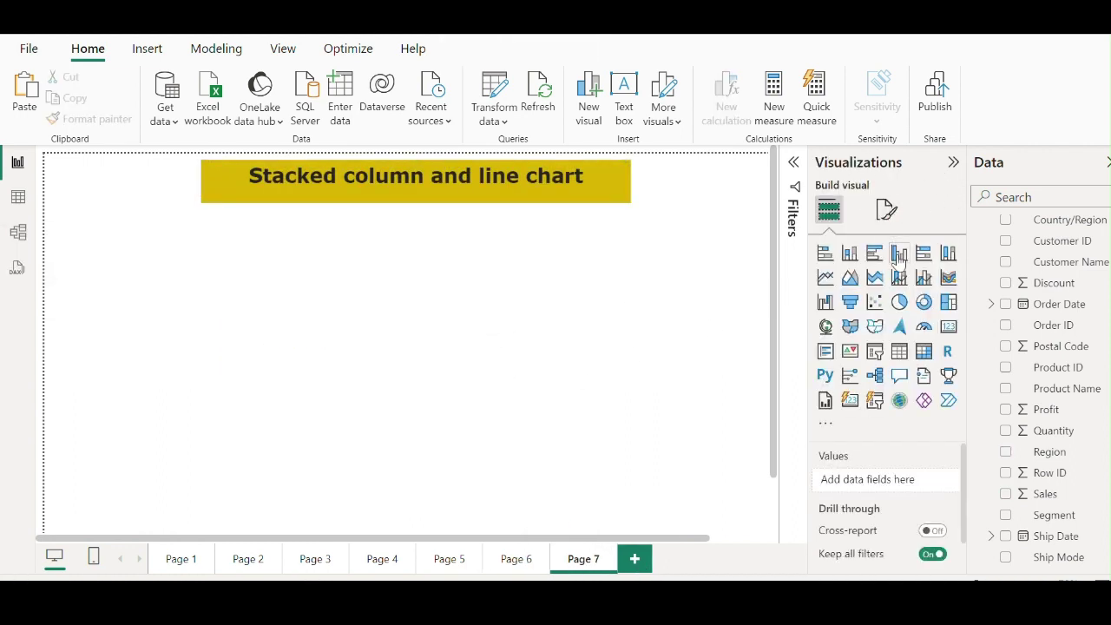
- Change the pasted heading's text to "Donut chart"
left_click(472, 178)
key("BackSpace")
key("BackSpace")
key("BackSpace")
key("BackSpace")
key("BackSpace")
key("BackSpace")
key("BackSpace")
key("BackSpace")
key("BackSpace")
key("BackSpace")
key("BackSpace")
key("BackSpace")
key("BackSpace")
key("BackSpace")
key("BackSpace")
key("BackSpace")
key("BackSpace")
key("BackSpace")
key("BackSpace")
key("BackSpace")
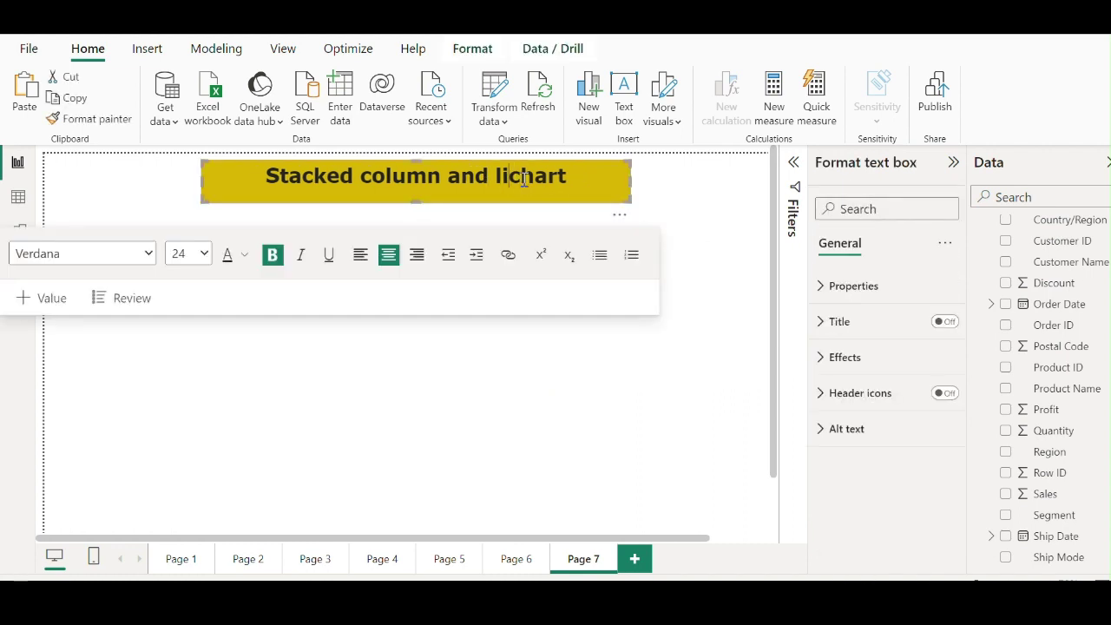
type("Donut")
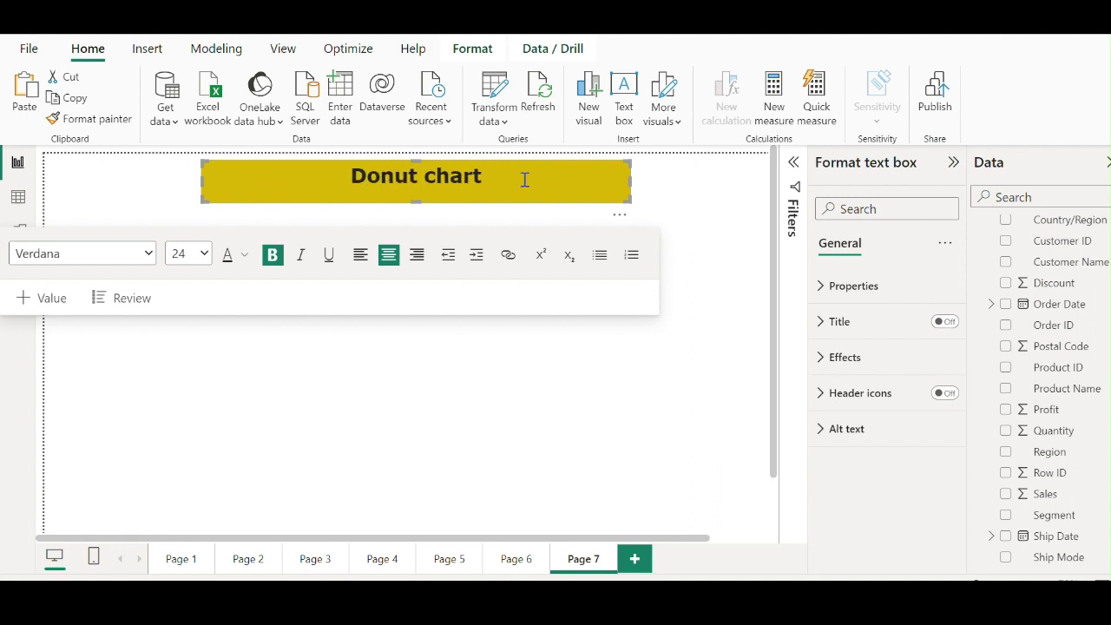
left_click(556, 395)
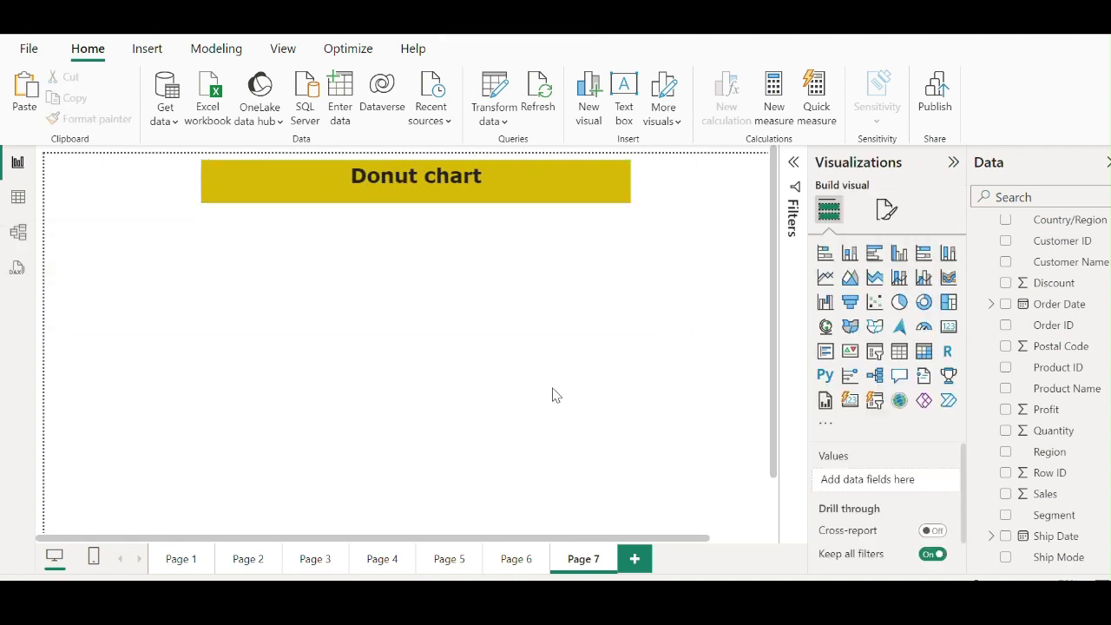
- Insert a donut chart, place it directly below the heading and widen it to the heading's width
left_click(923, 302)
left_click_drag(321, 383, 514, 382)
left_click_drag(326, 289, 347, 214)
left_click_drag(381, 298, 445, 303)
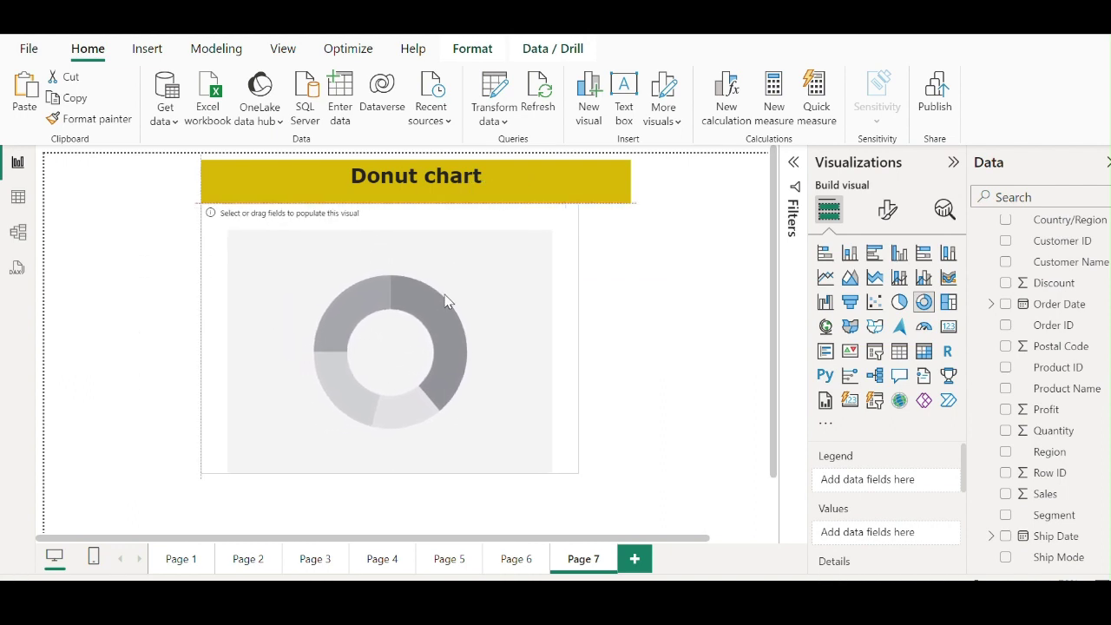
left_click_drag(576, 338, 629, 339)
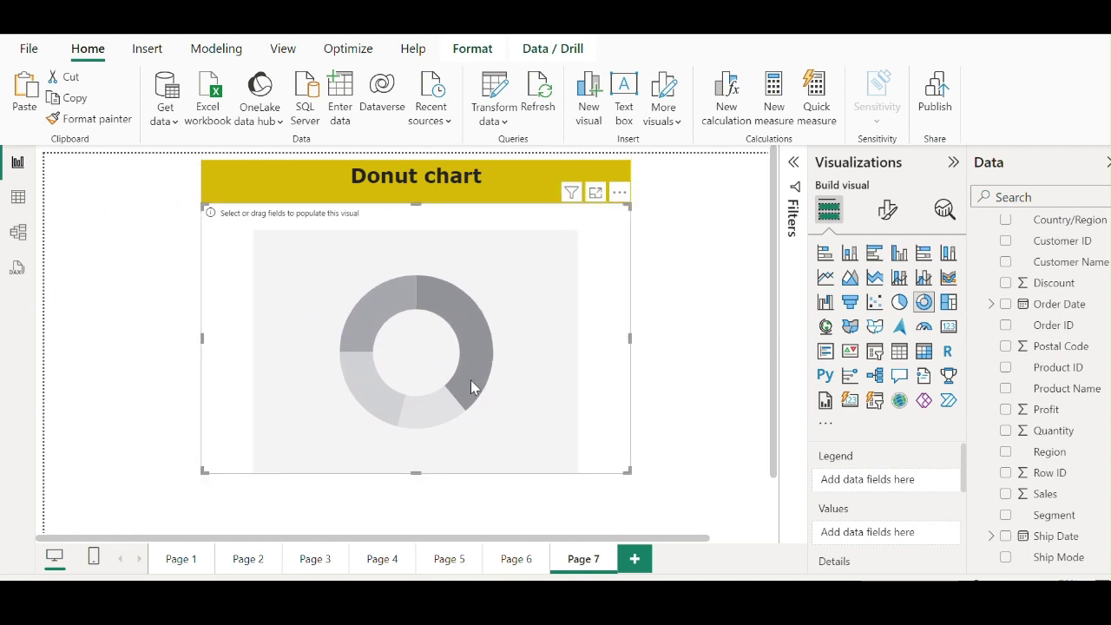
- Assign the Sales field to the donut chart's values
left_click(696, 367)
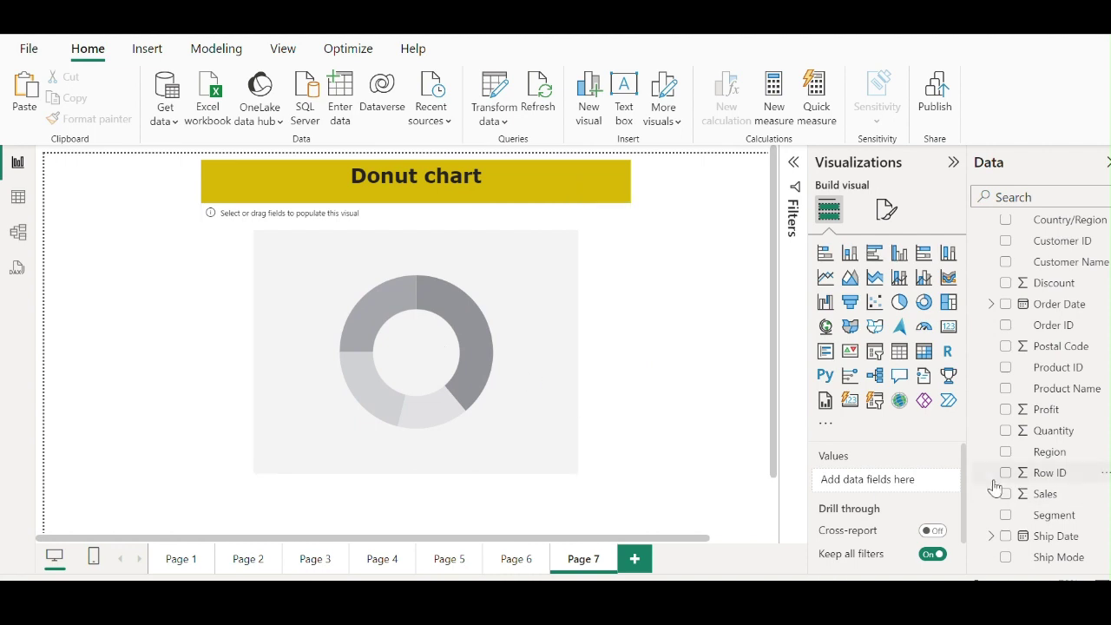
left_click(533, 394)
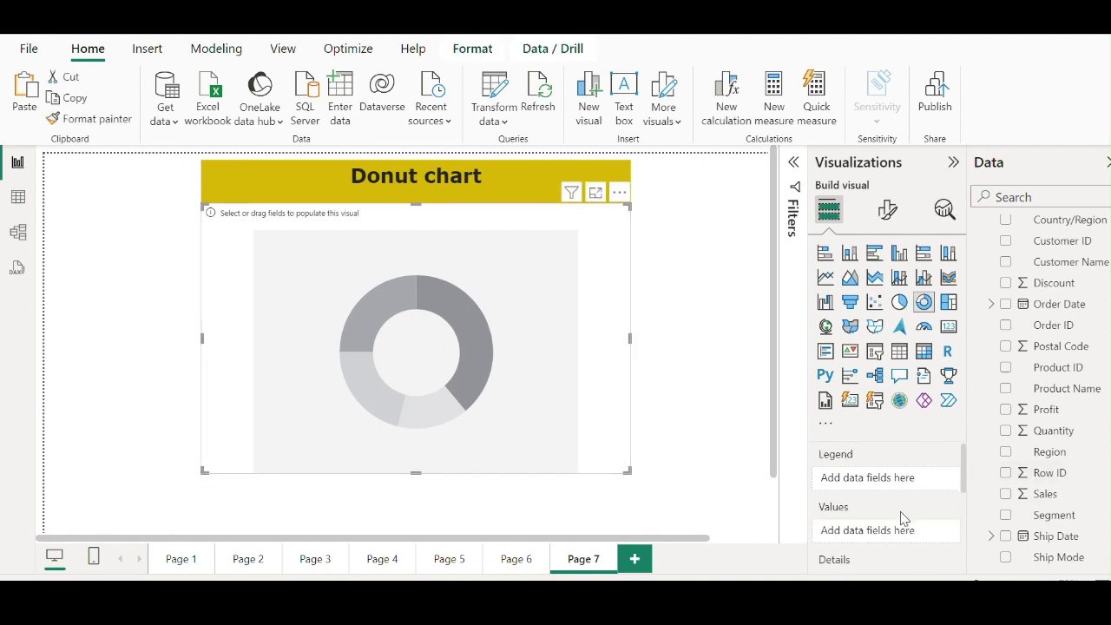
scroll(890, 513, "down", 1)
left_click_drag(1045, 494, 877, 485)
scroll(885, 547, "down", 1)
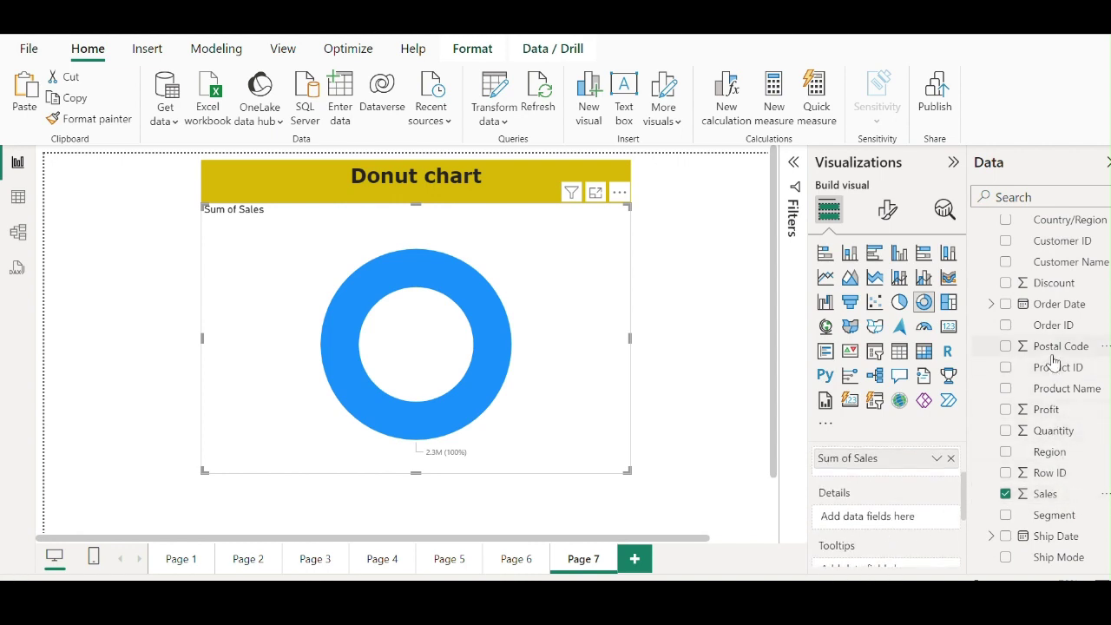
- Break the donut chart down with Segment as its details and Region as its legend
left_click_drag(1049, 516, 898, 520)
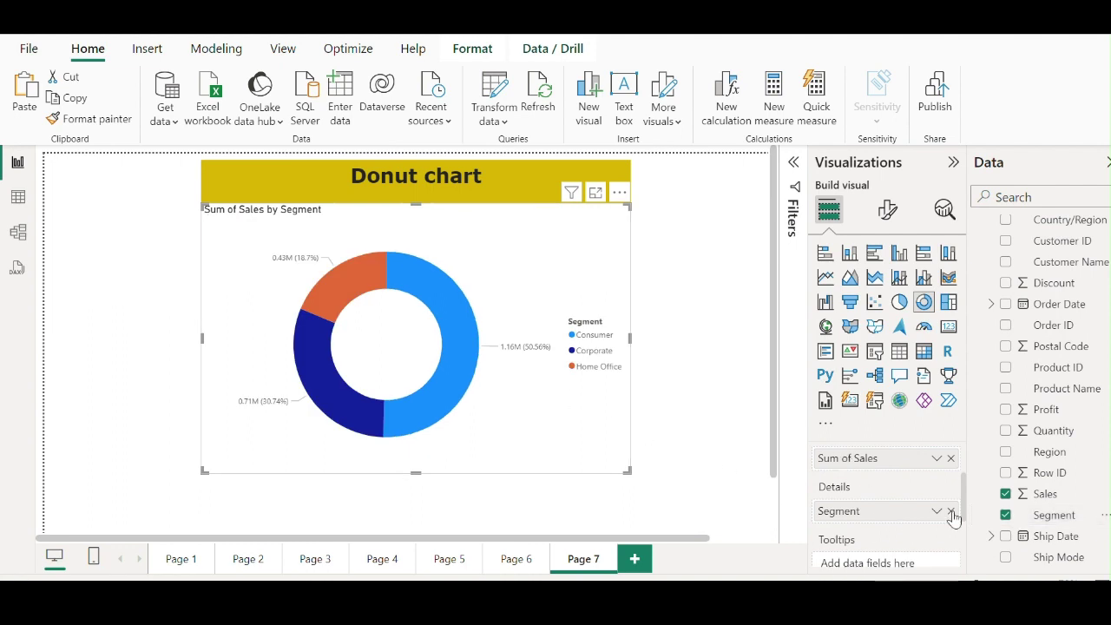
scroll(885, 490, "up", 3)
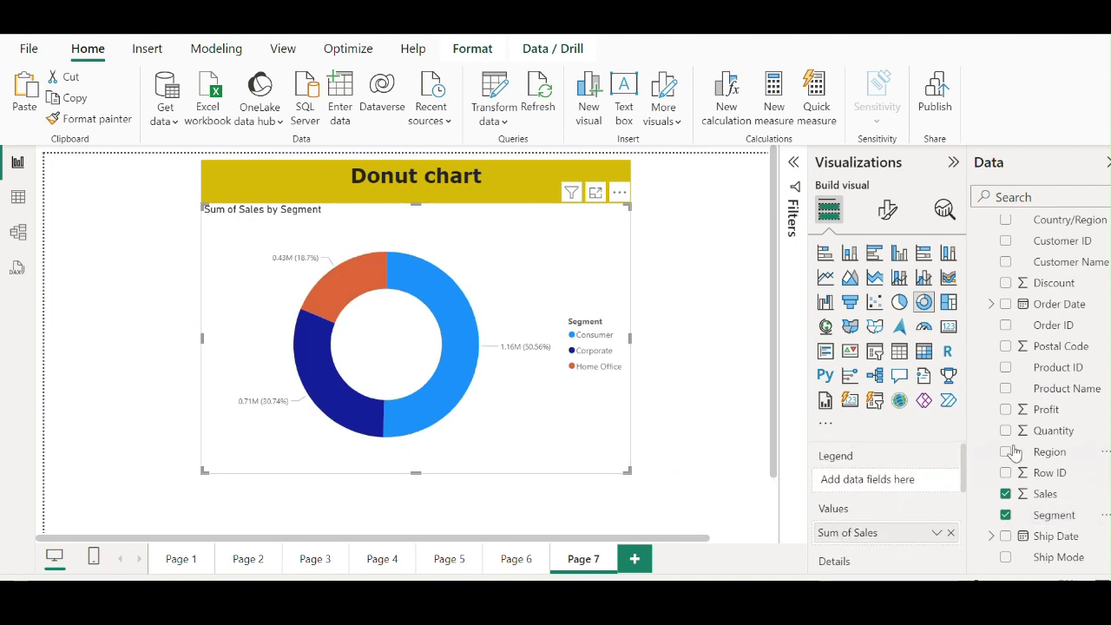
left_click_drag(1048, 452, 909, 493)
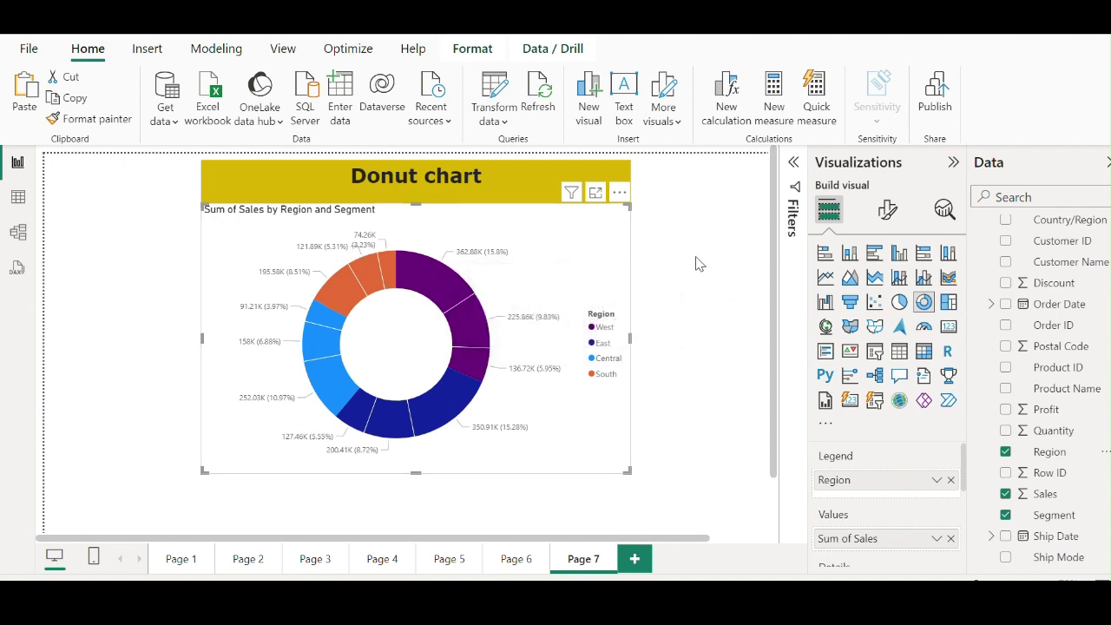
- Highlight the donut chart's West Consumer slice and inspect its tooltip
left_click(442, 287)
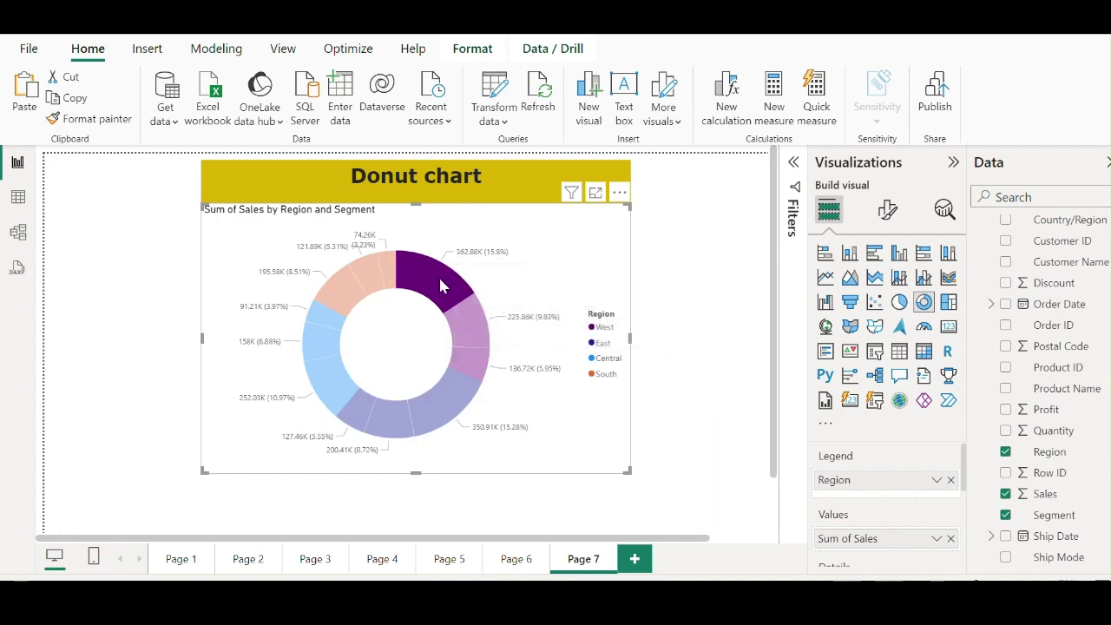
mouse_move(438, 284)
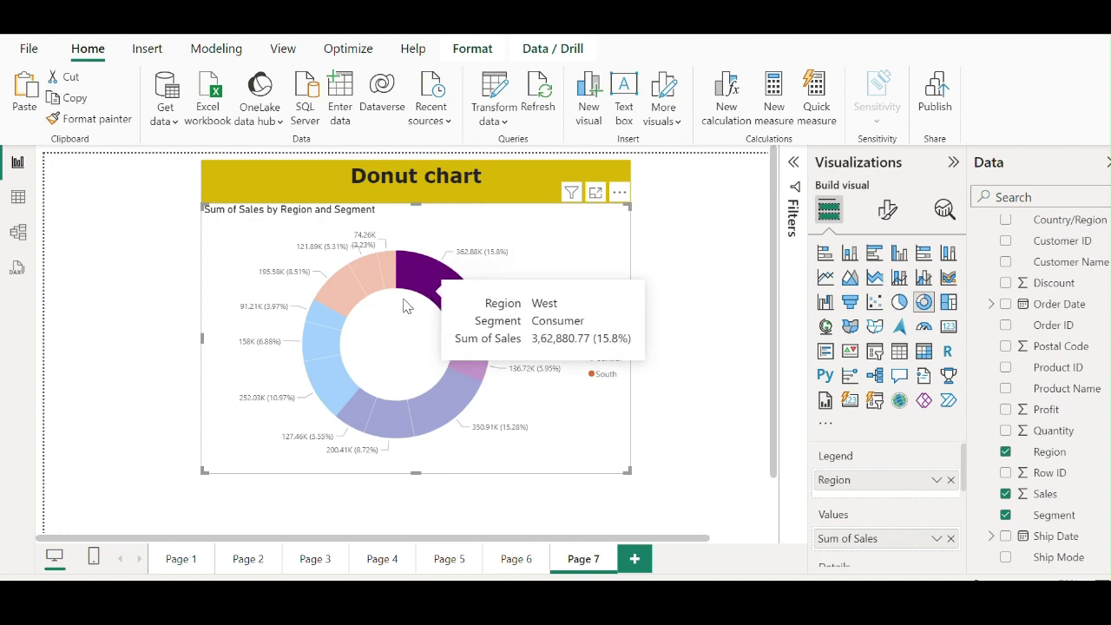
- Select the Consumer slices of the West, East, Central and South regions together in the donut chart
left_click(708, 281)
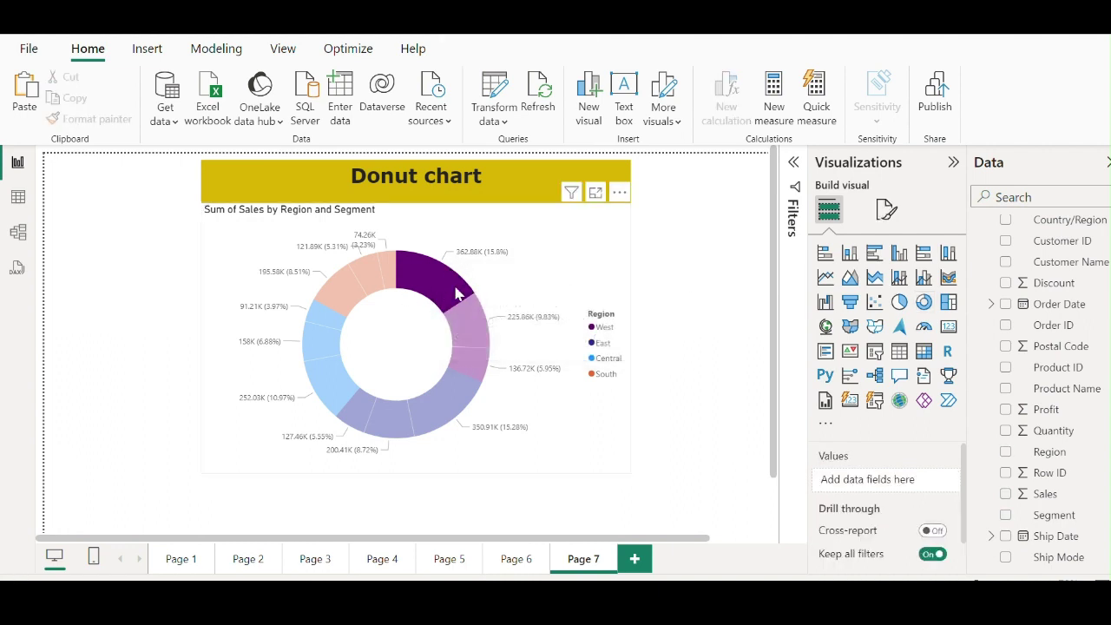
left_click(443, 293)
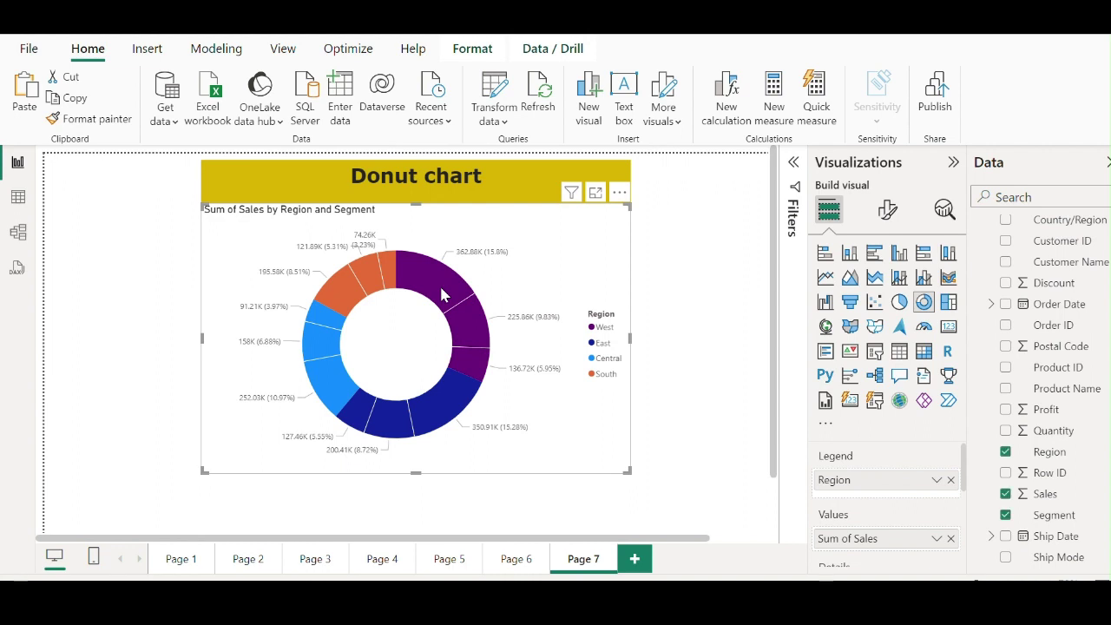
left_click(443, 294)
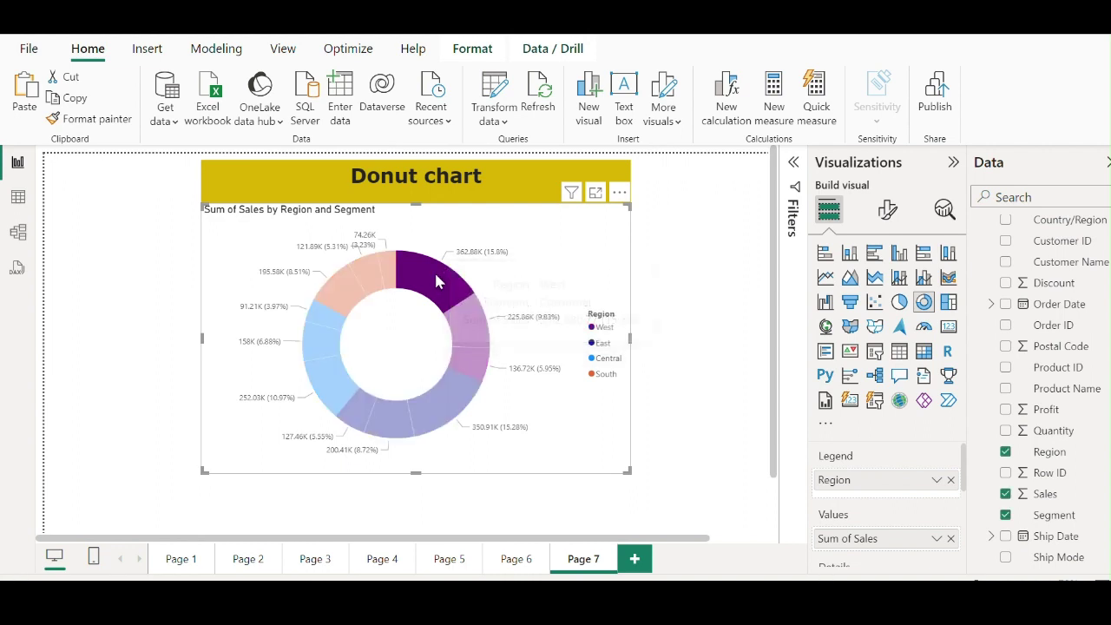
mouse_move(437, 410)
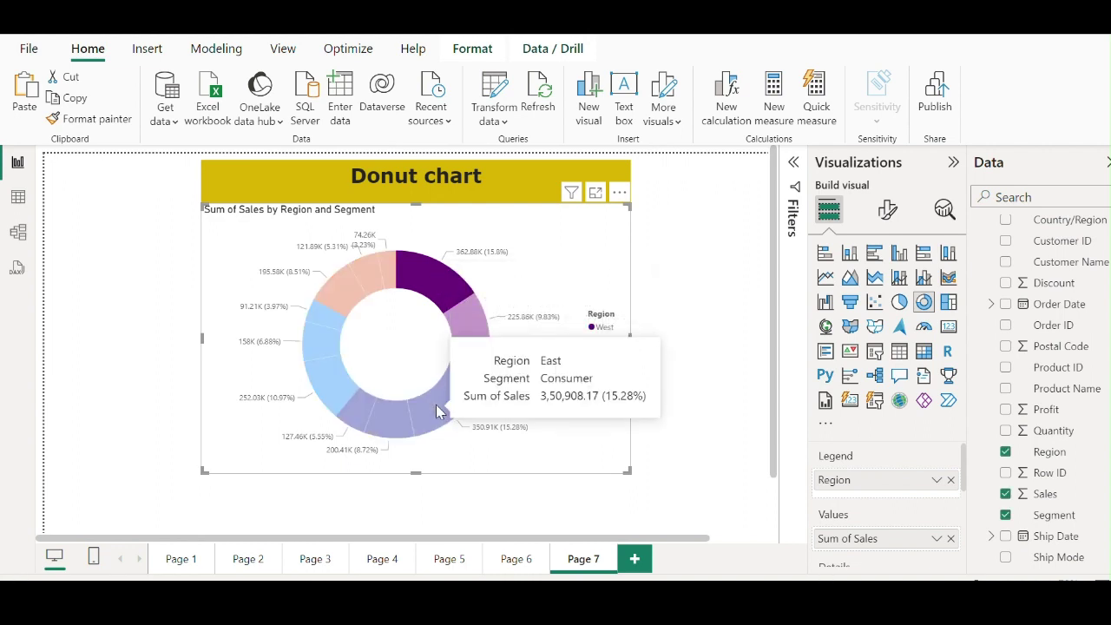
left_click(439, 409, "ctrl")
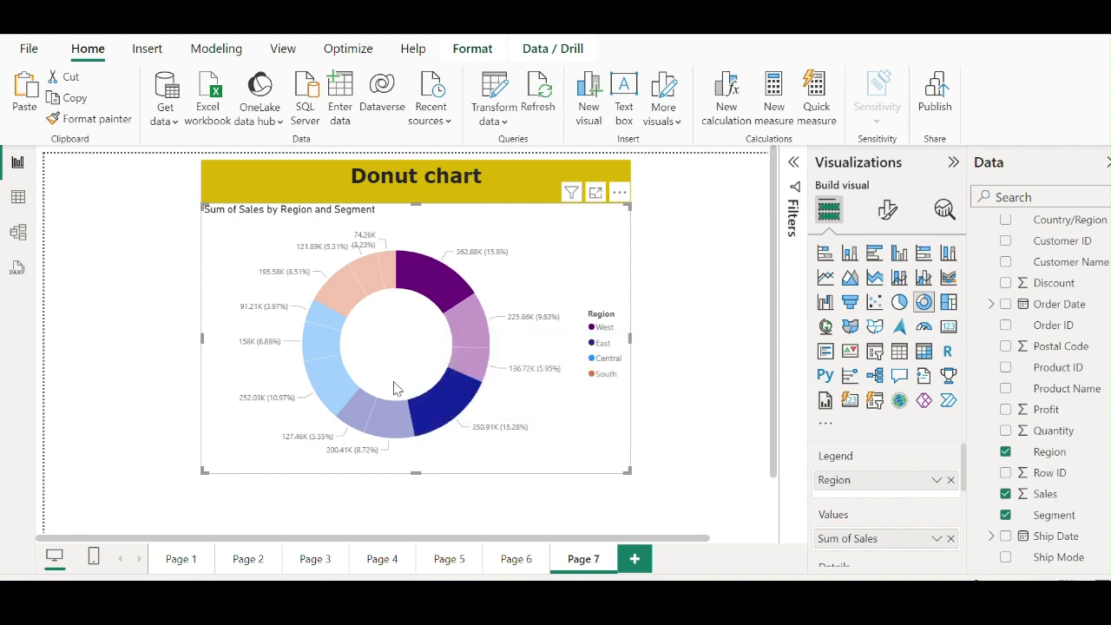
left_click(332, 388, "ctrl")
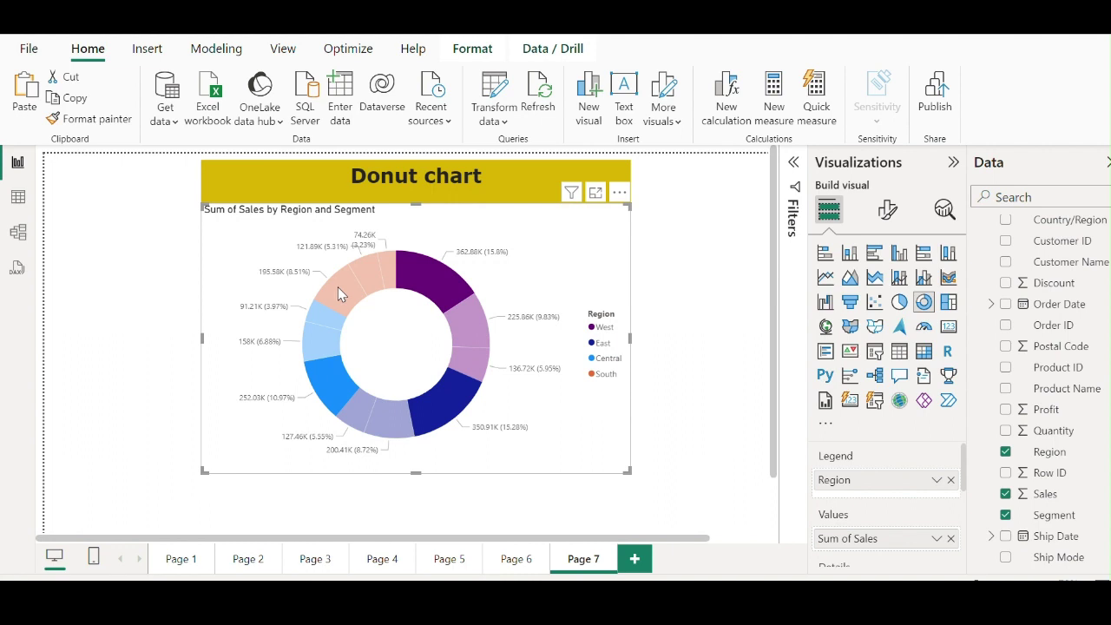
mouse_move(340, 289)
- Limit the donut chart to the selected Consumer slices with Include, inspect the remaining slices and undo the inclusion
right_click(434, 275)
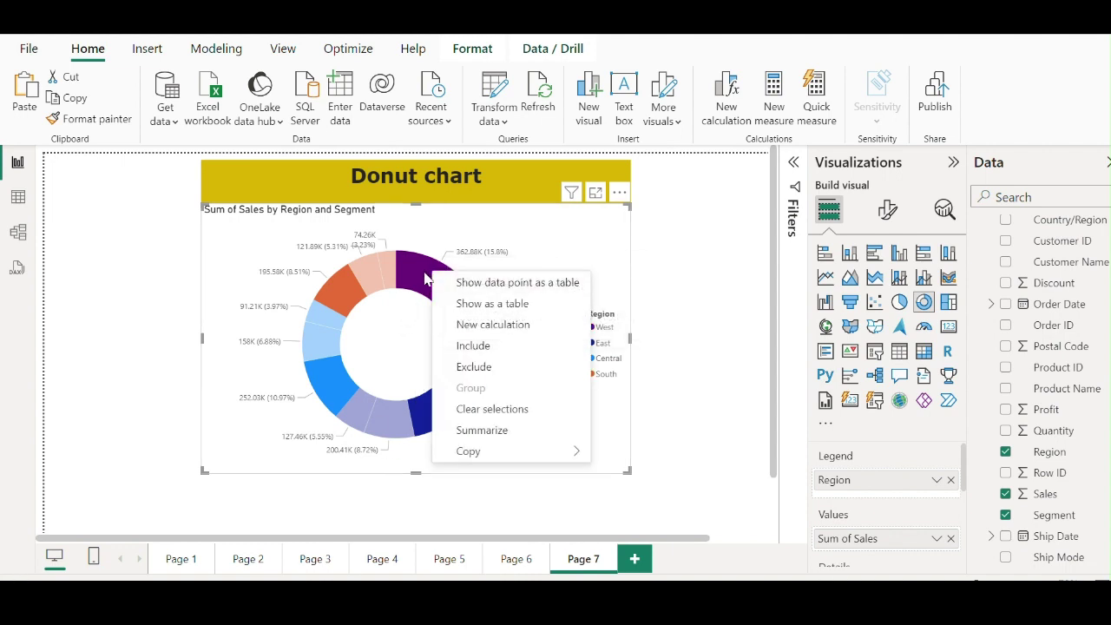
left_click(465, 346)
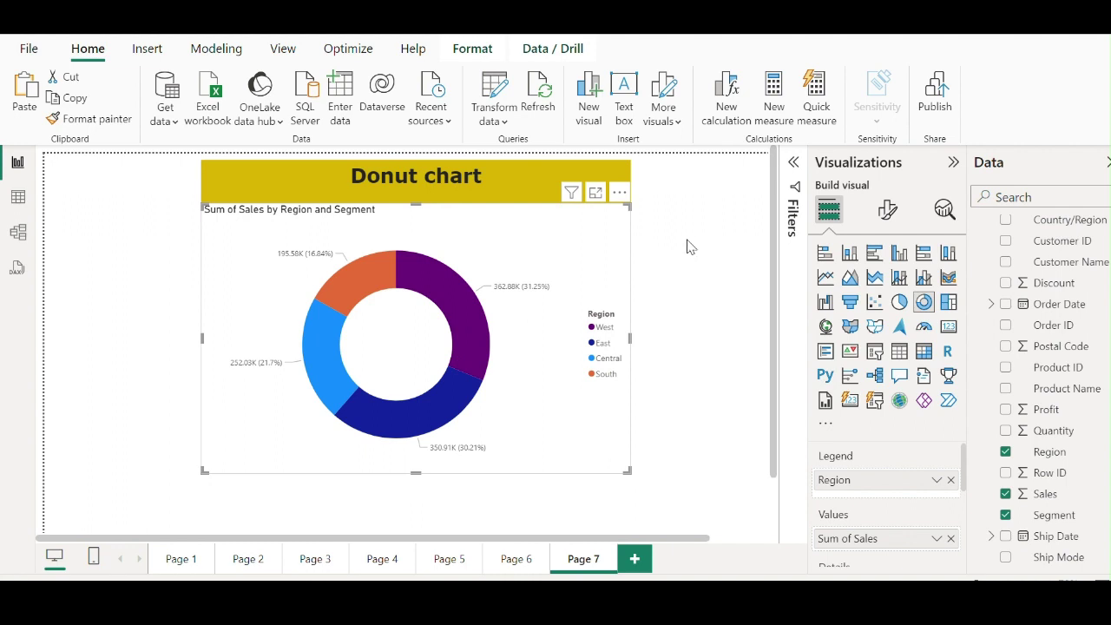
mouse_move(453, 299)
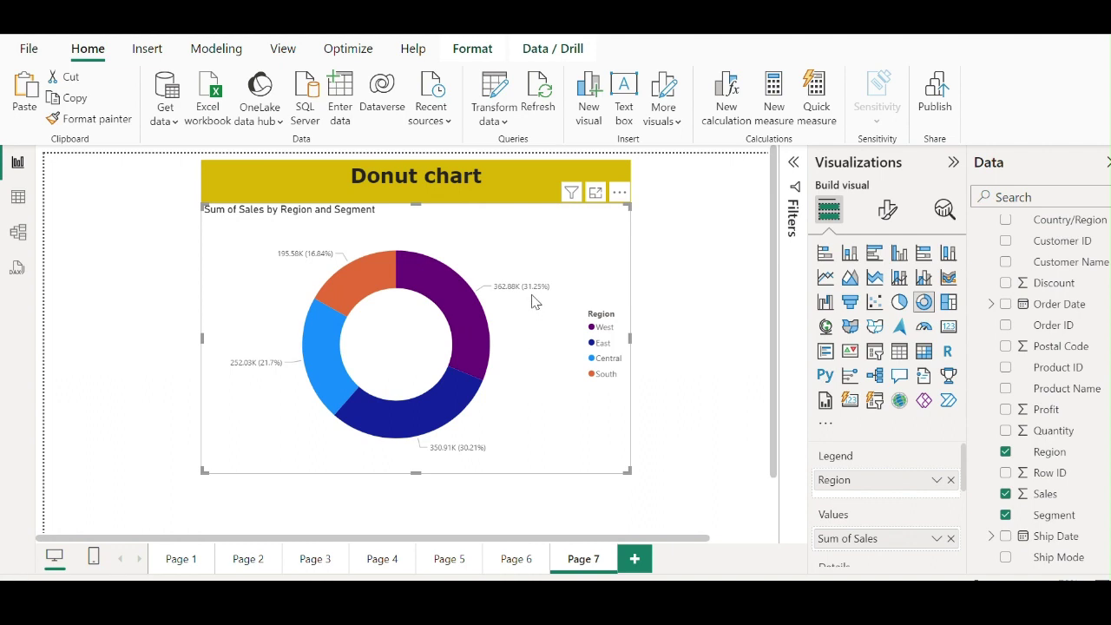
mouse_move(455, 322)
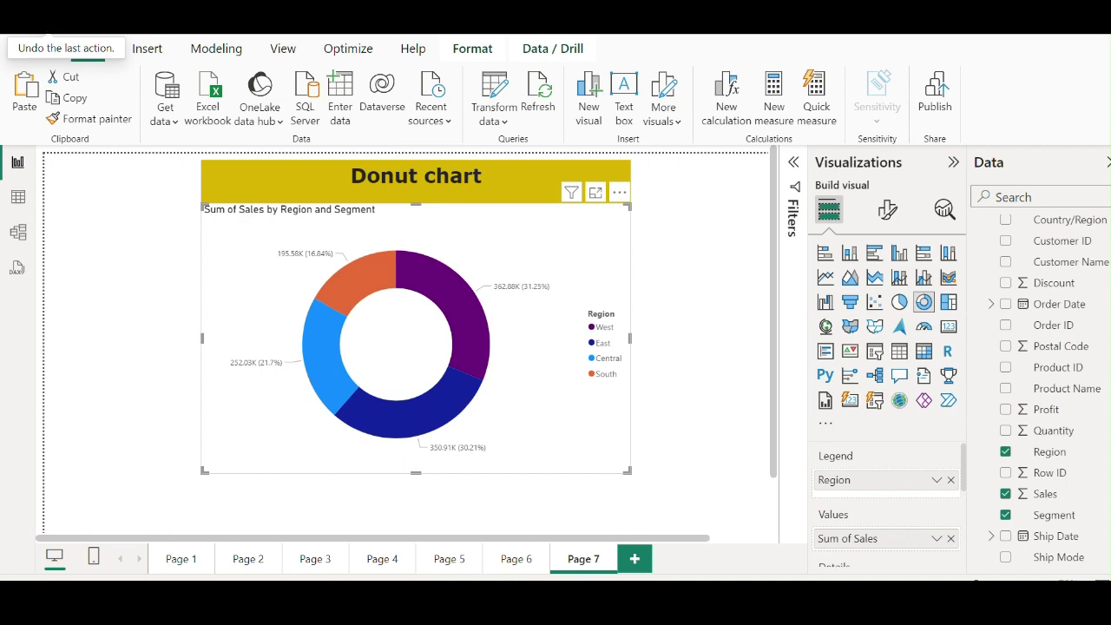
key("ctrl+z")
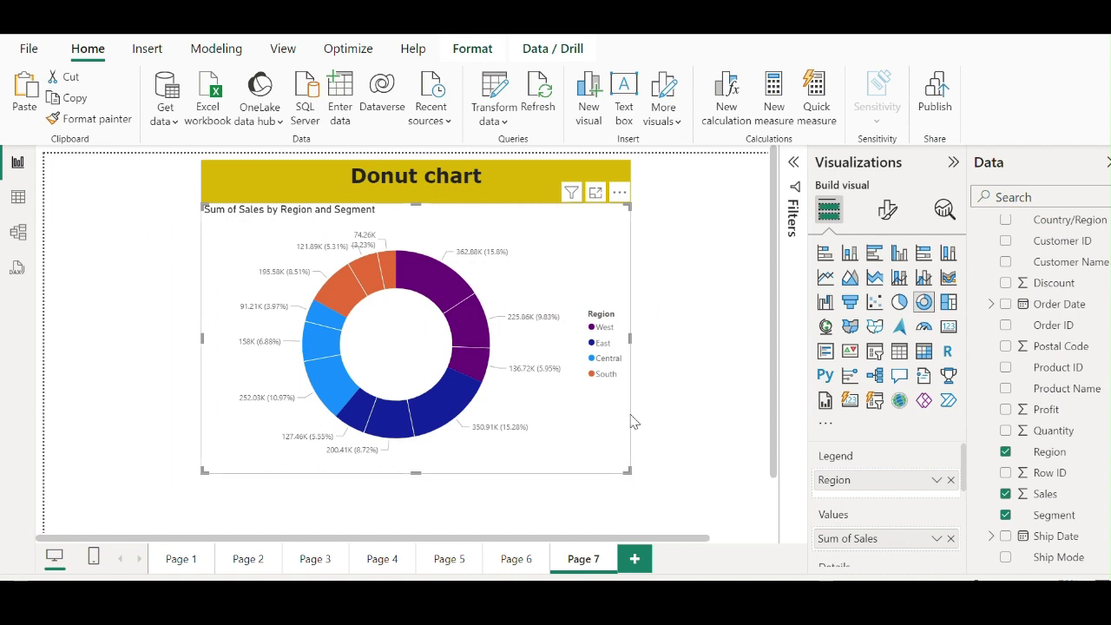
- Select the Corporate slices of the West, East, South and Central regions together in the donut chart
left_click(467, 332)
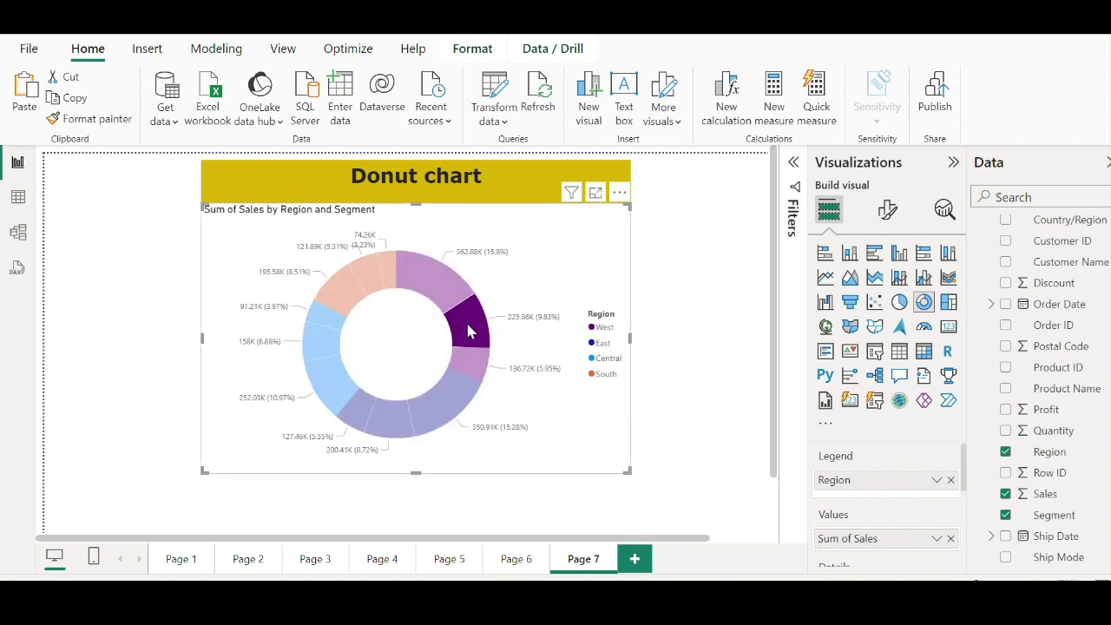
left_click(480, 335)
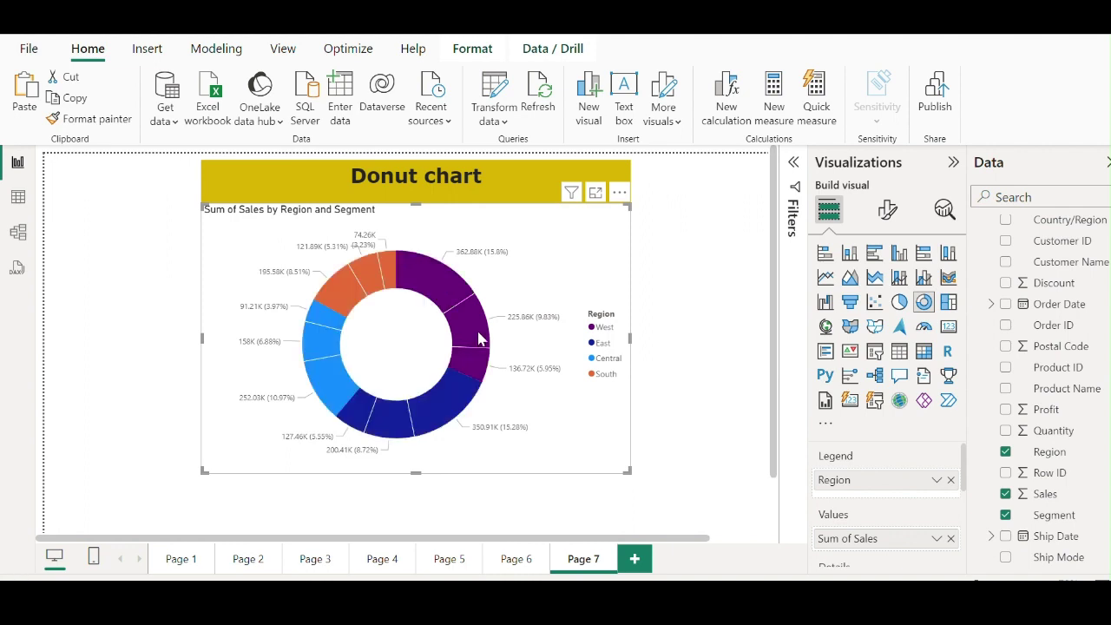
mouse_move(476, 336)
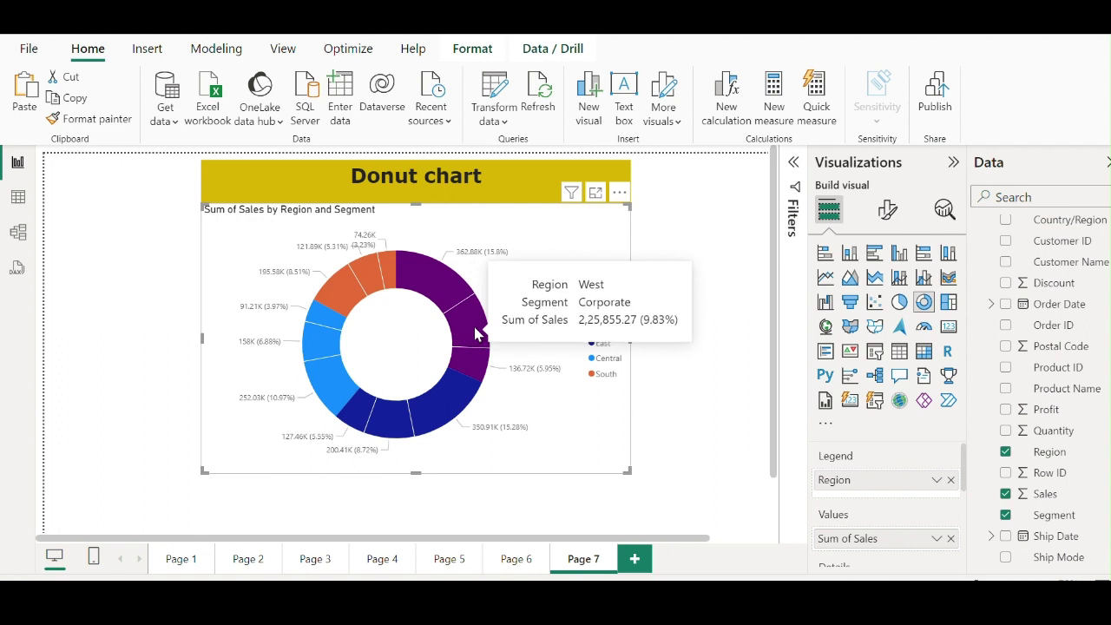
left_click(473, 330)
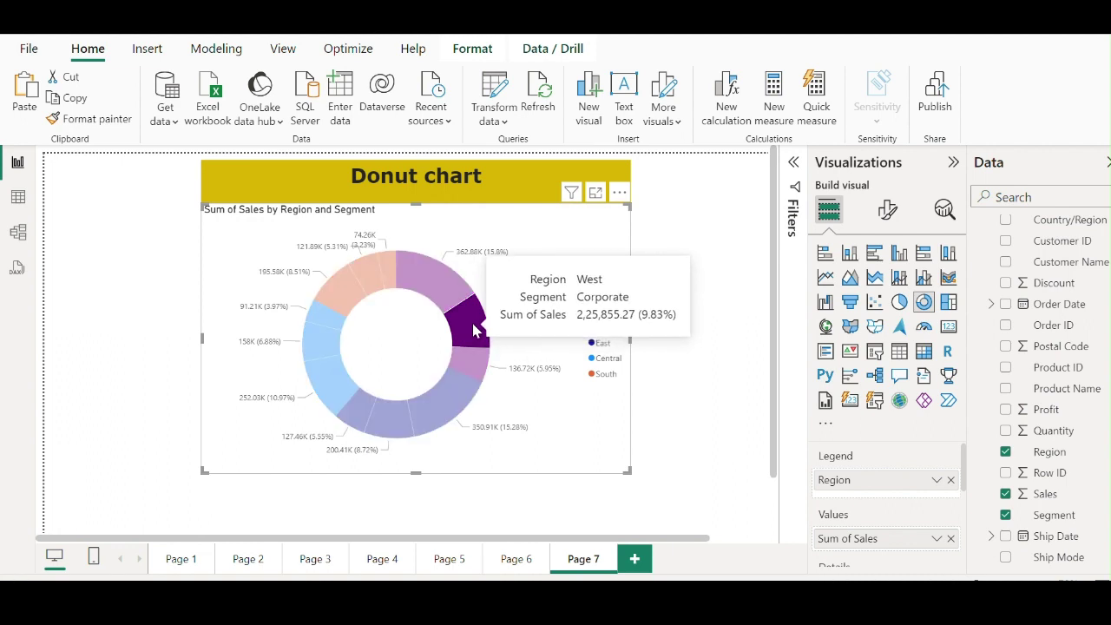
left_click(392, 430, "ctrl")
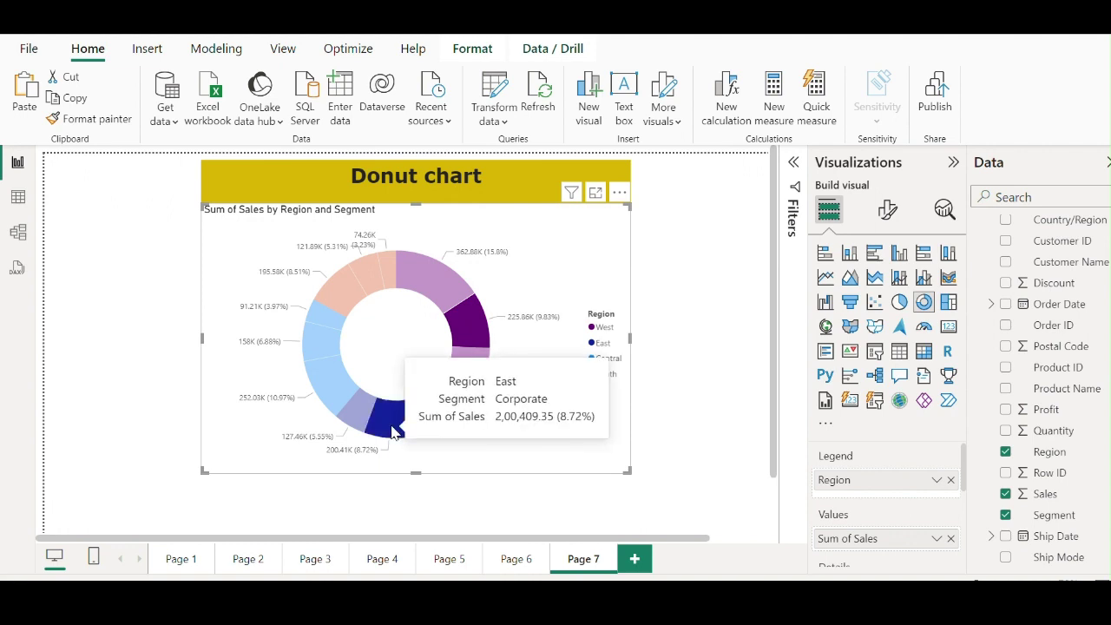
left_click(371, 270, "ctrl")
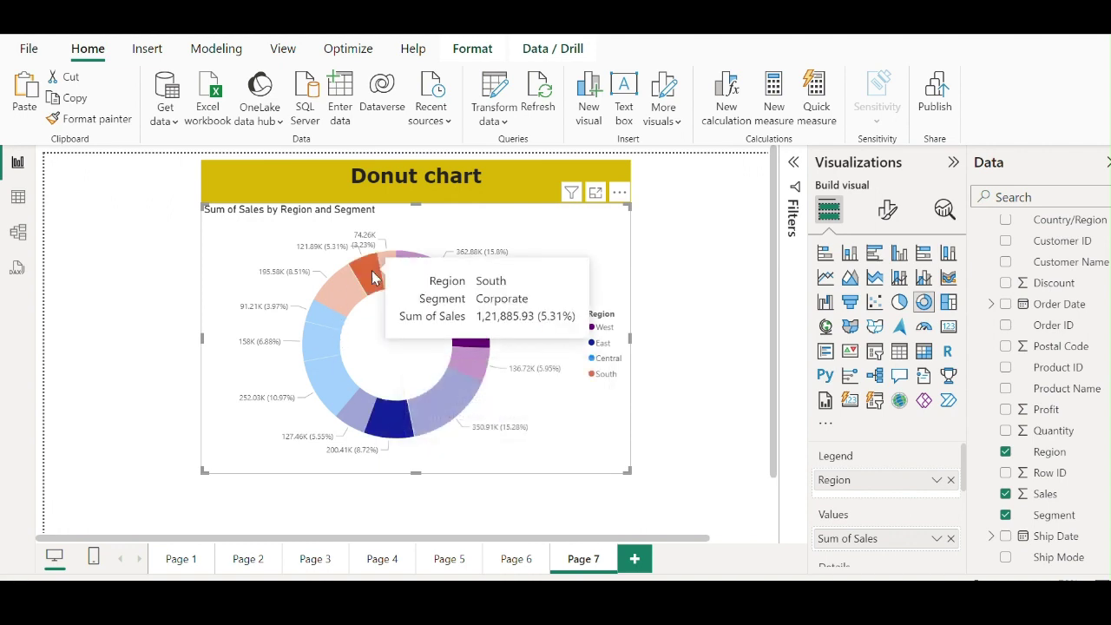
left_click(310, 346, "ctrl")
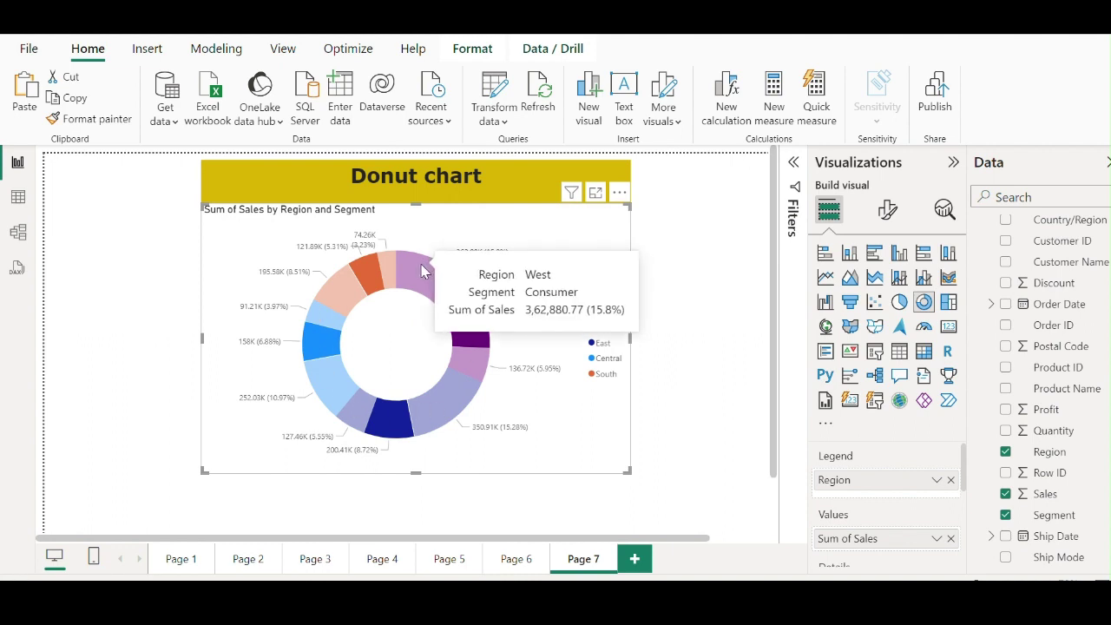
mouse_move(371, 277)
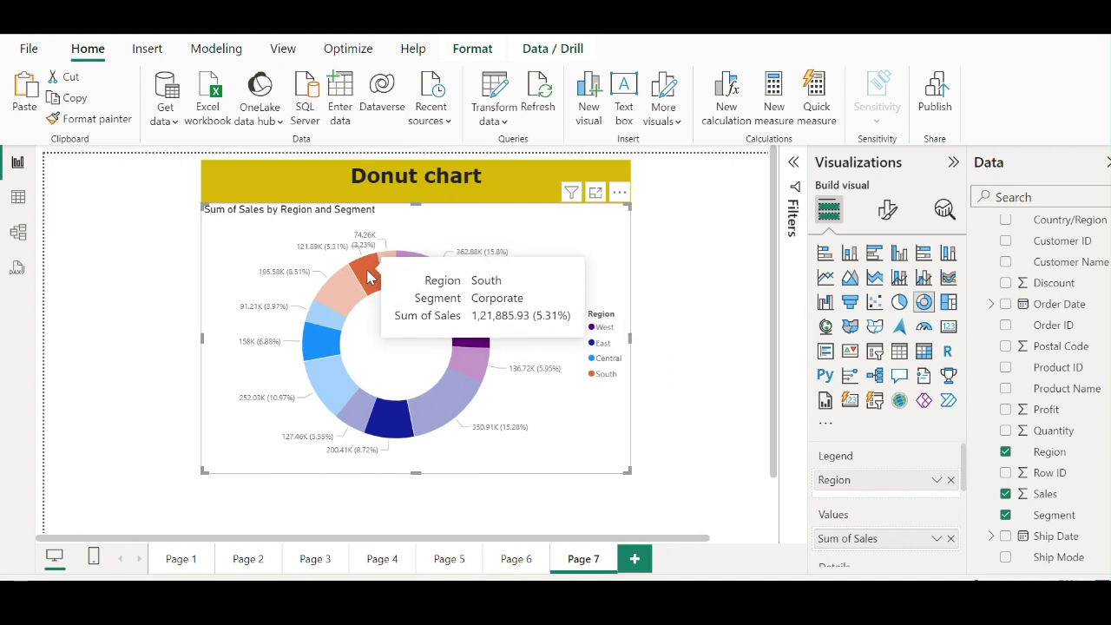
- Exclude the selected Corporate slices from the donut chart and clear the slice highlighting
right_click(369, 276)
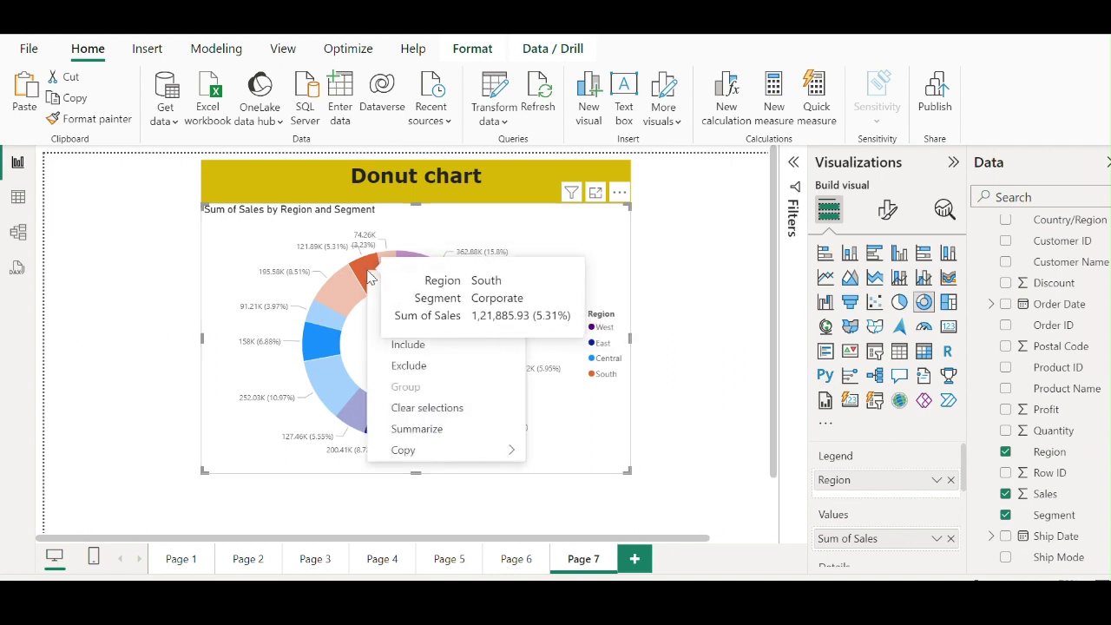
left_click(400, 368)
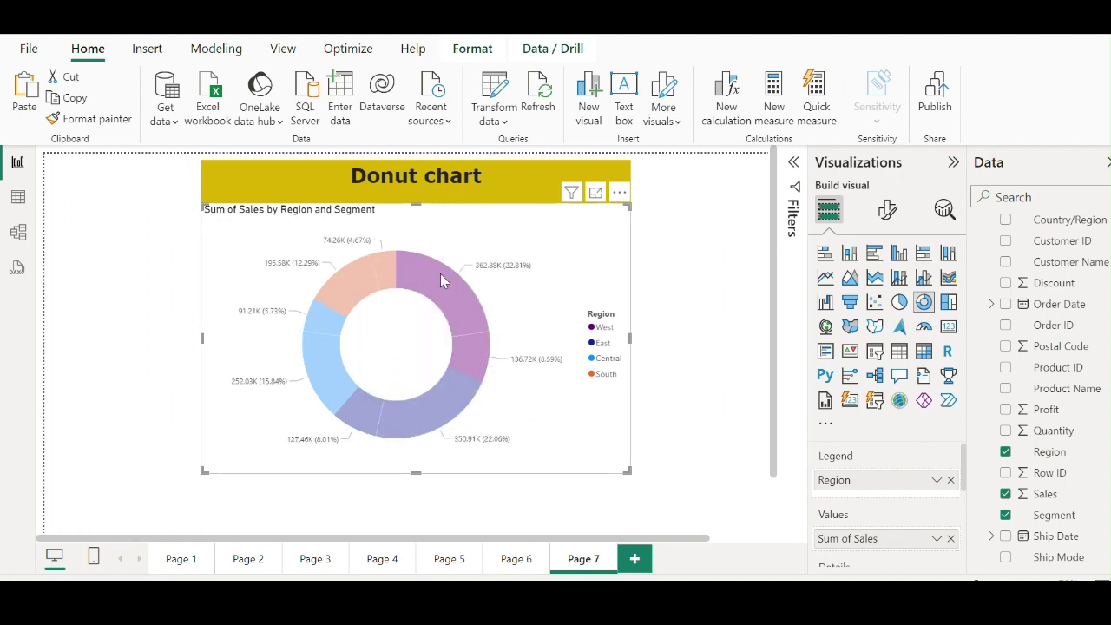
left_click(589, 425)
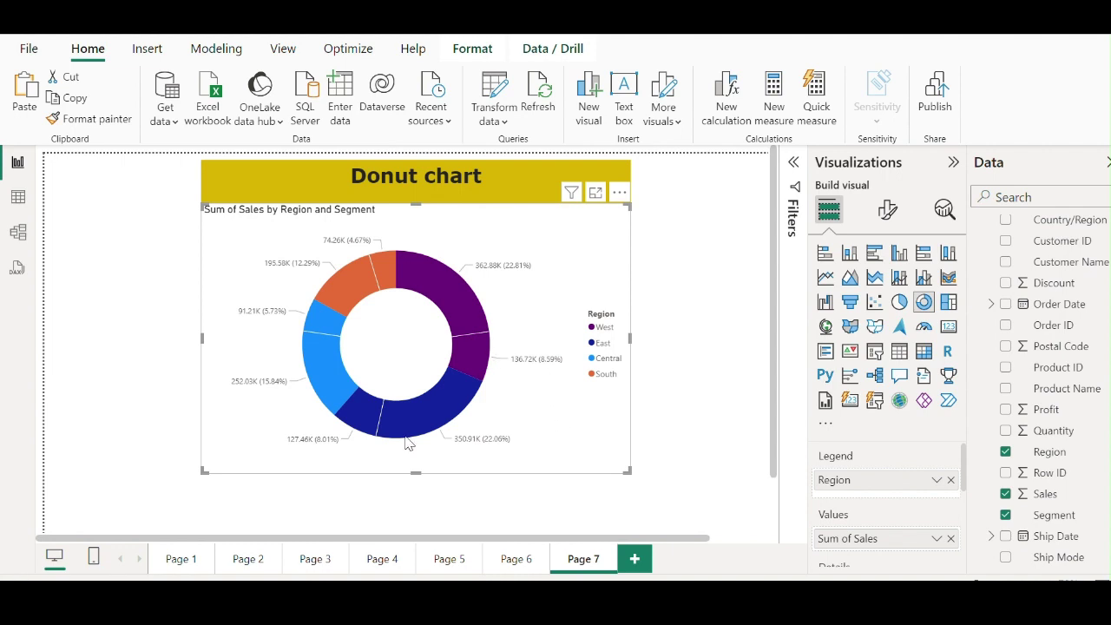
- On Page 6, limit the pie chart to the West and East slices with Include and undo the inclusion
left_click(518, 564)
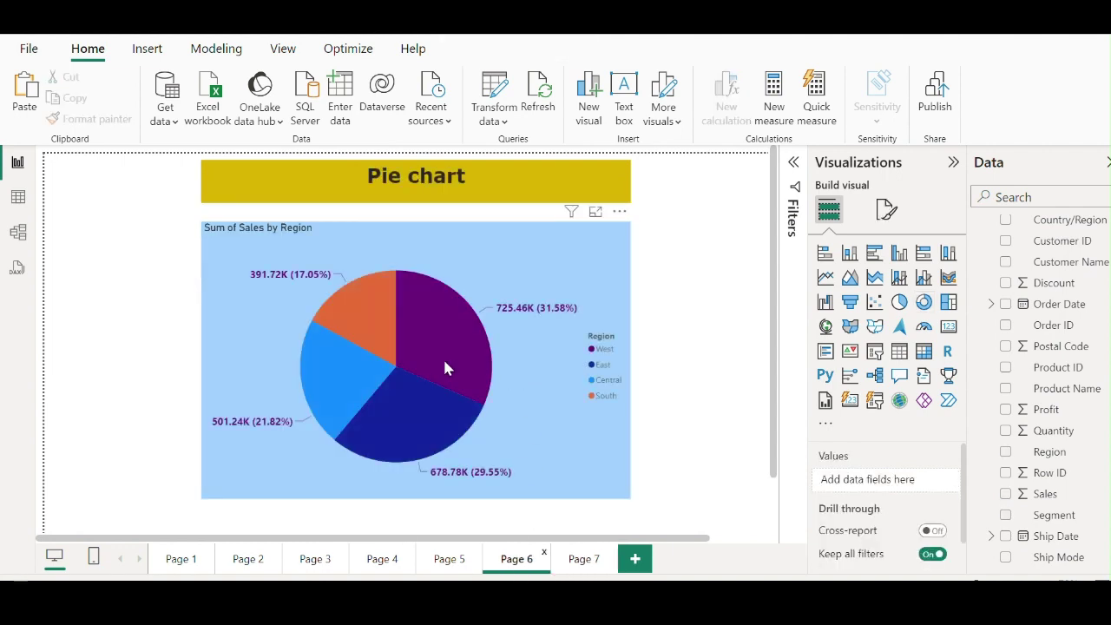
right_click(443, 330)
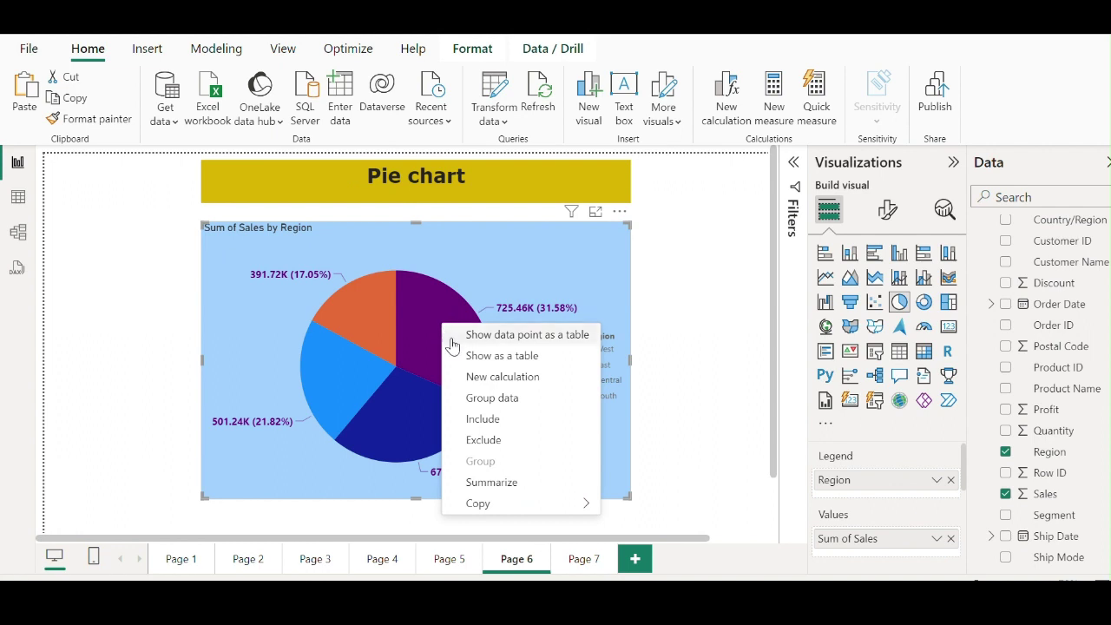
left_click(424, 299)
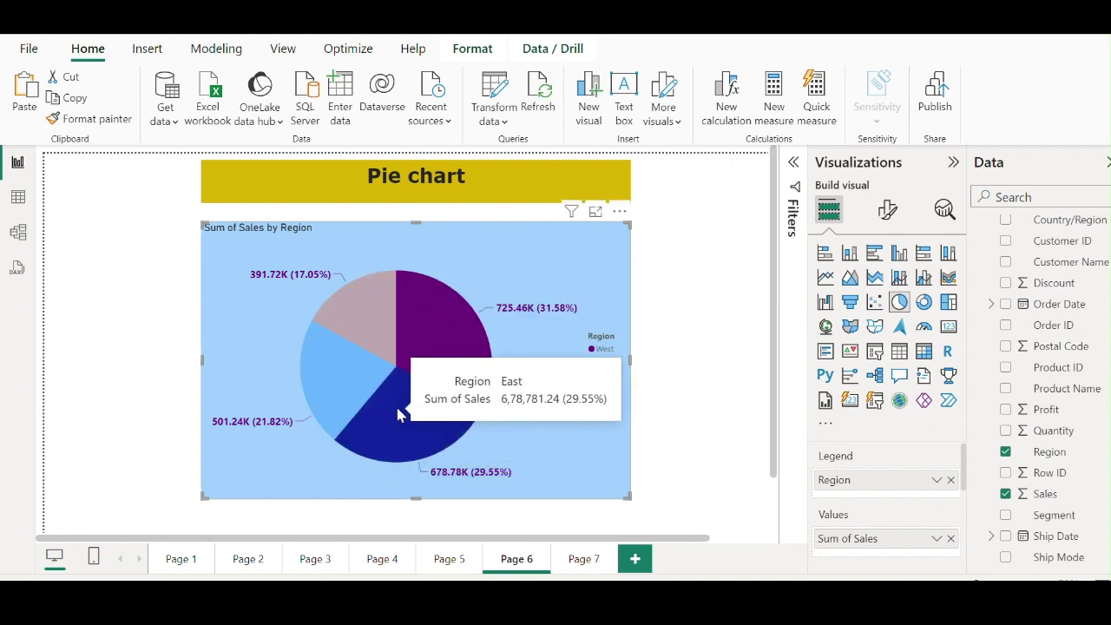
right_click(440, 338)
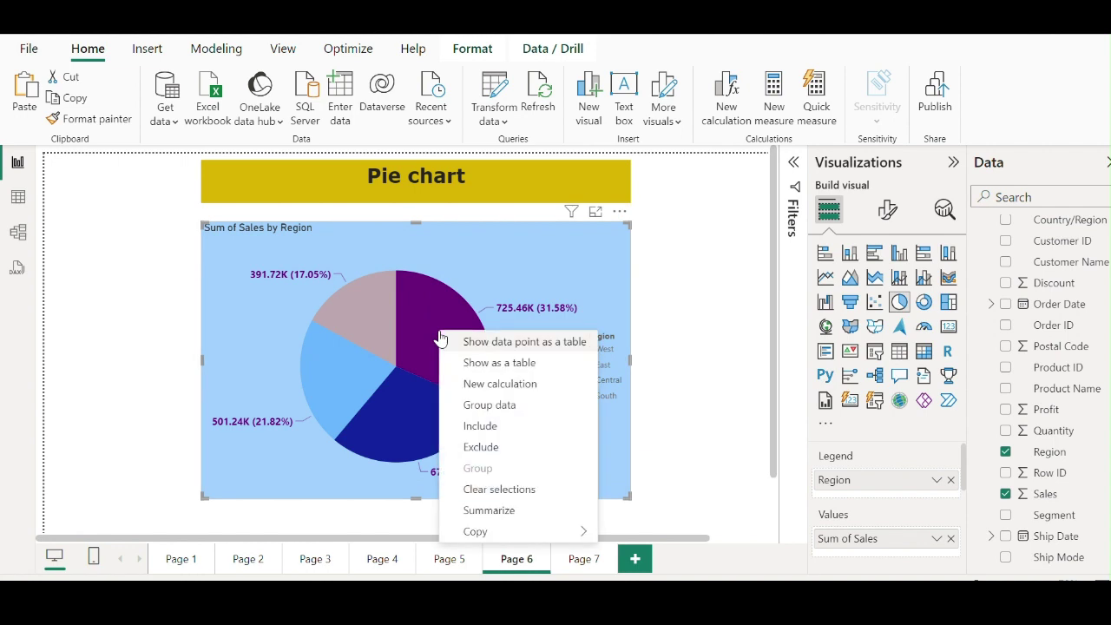
left_click(504, 426)
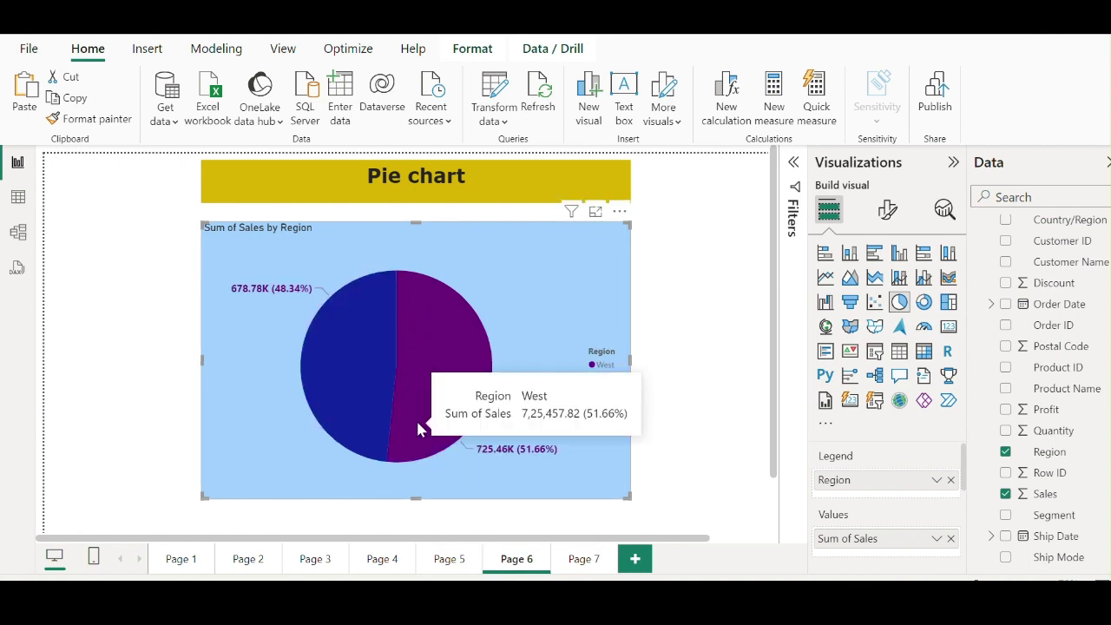
mouse_move(310, 305)
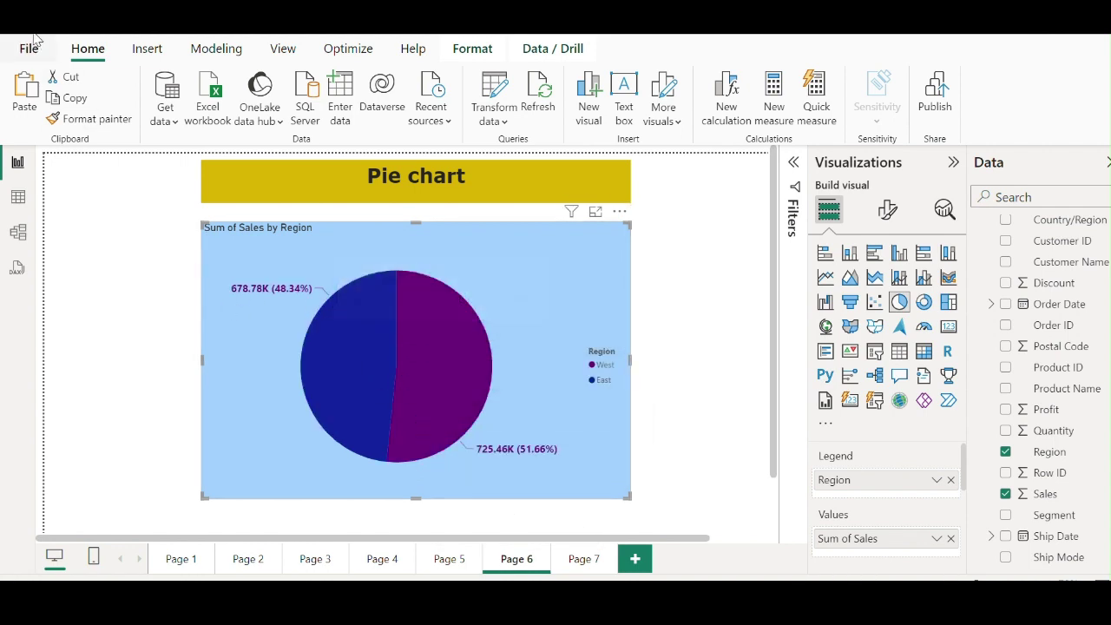
key("ctrl+z")
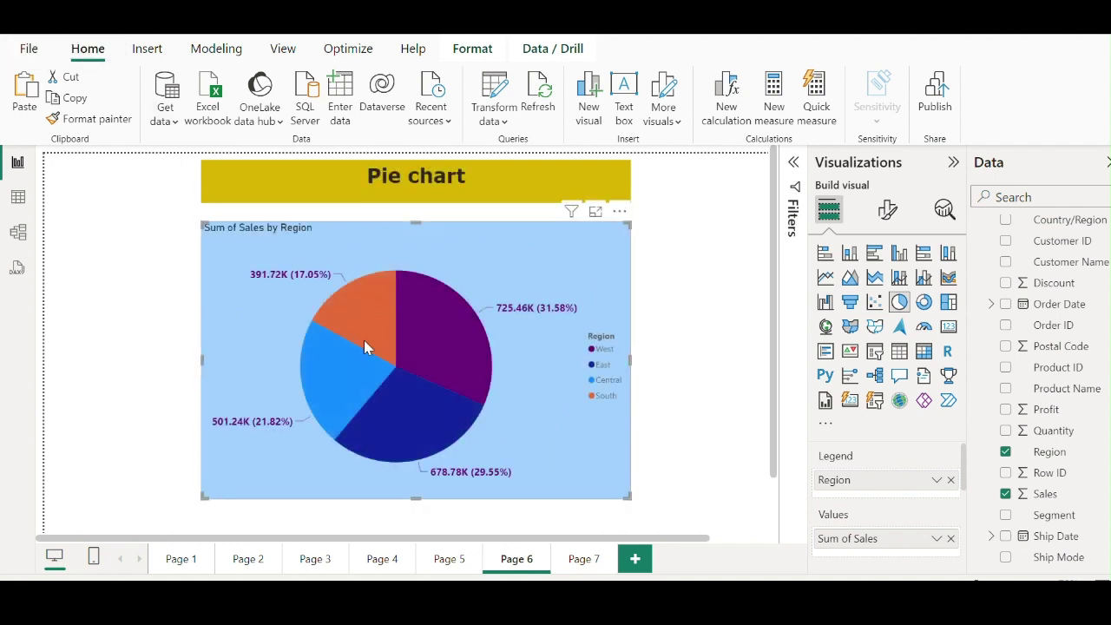
- Exclude the South slice from the pie chart and undo the exclusion
left_click(372, 321)
right_click(373, 321)
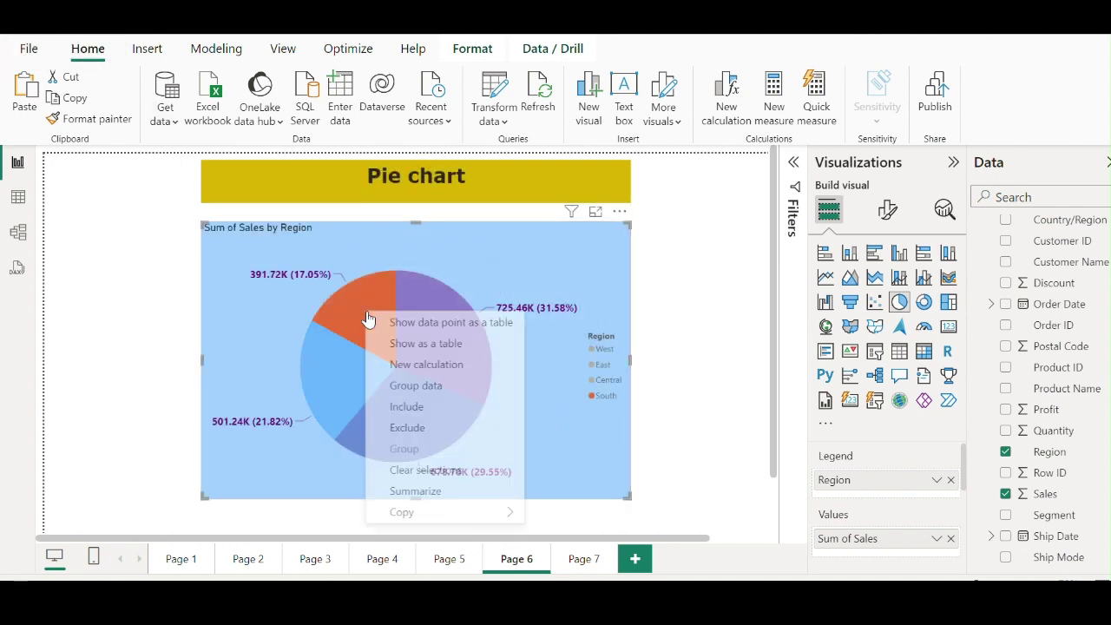
left_click(421, 427)
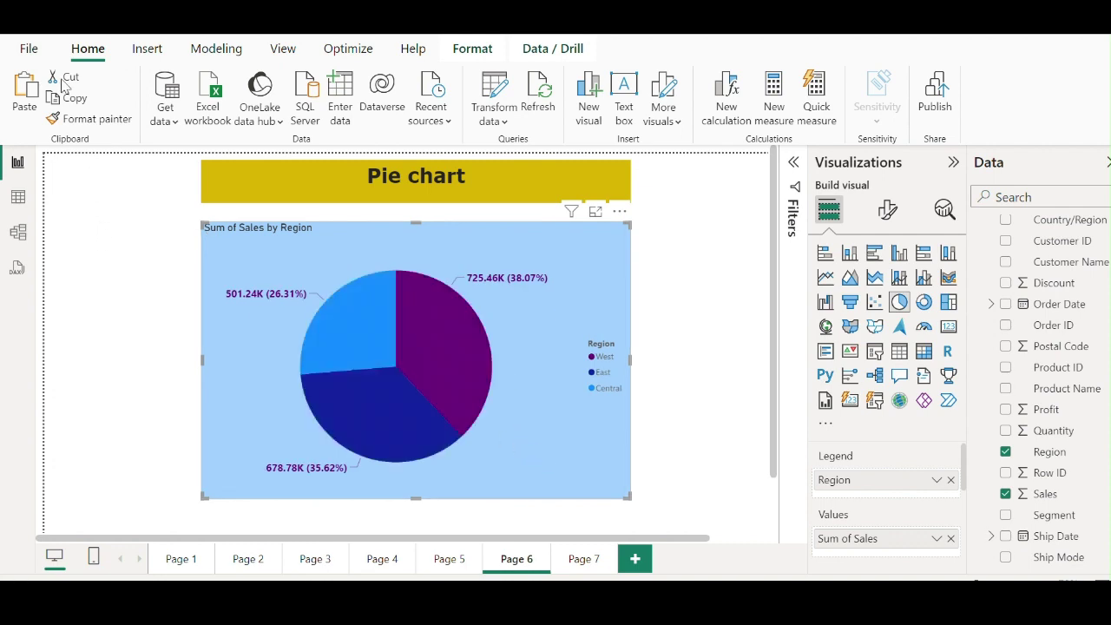
left_click(50, 23)
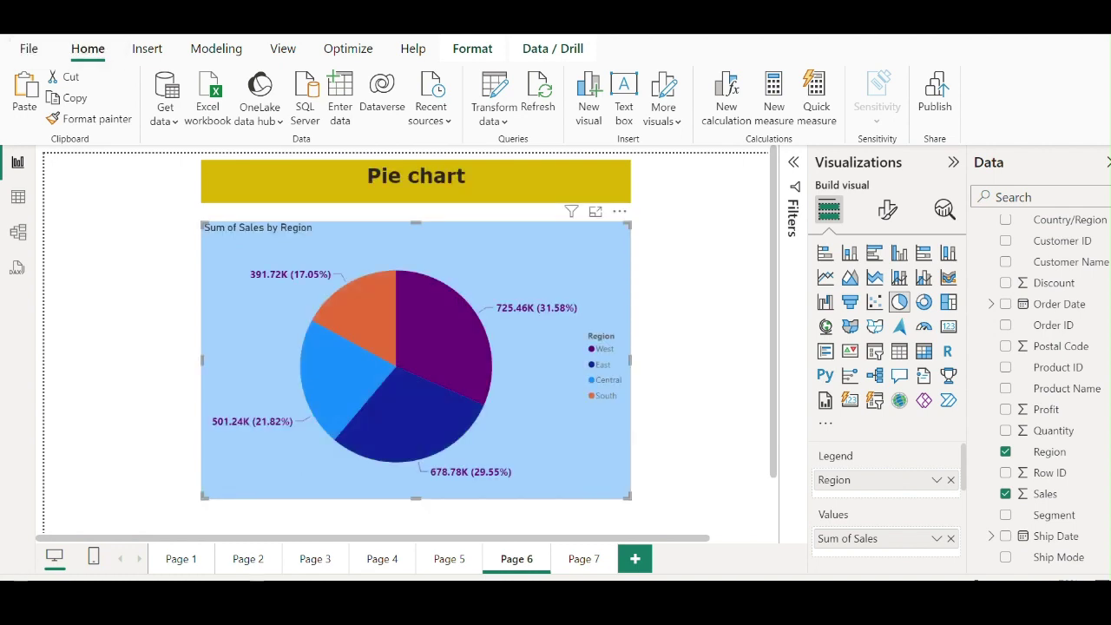
- Add a new report page after Page 7 and paste the copied yellow heading text box onto it
left_click(583, 559)
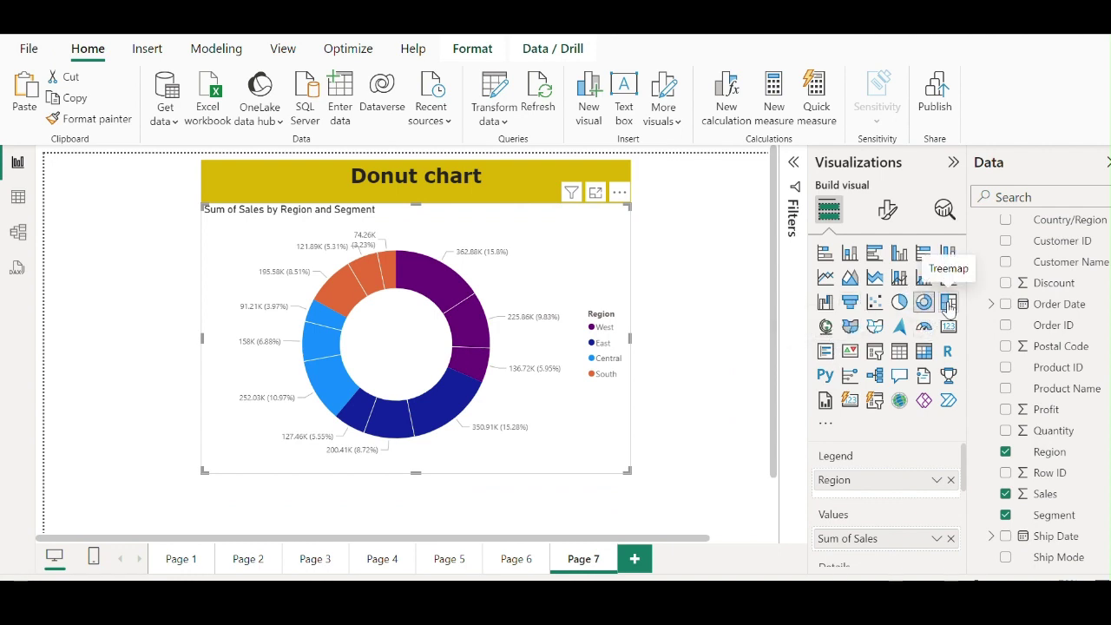
left_click(634, 559)
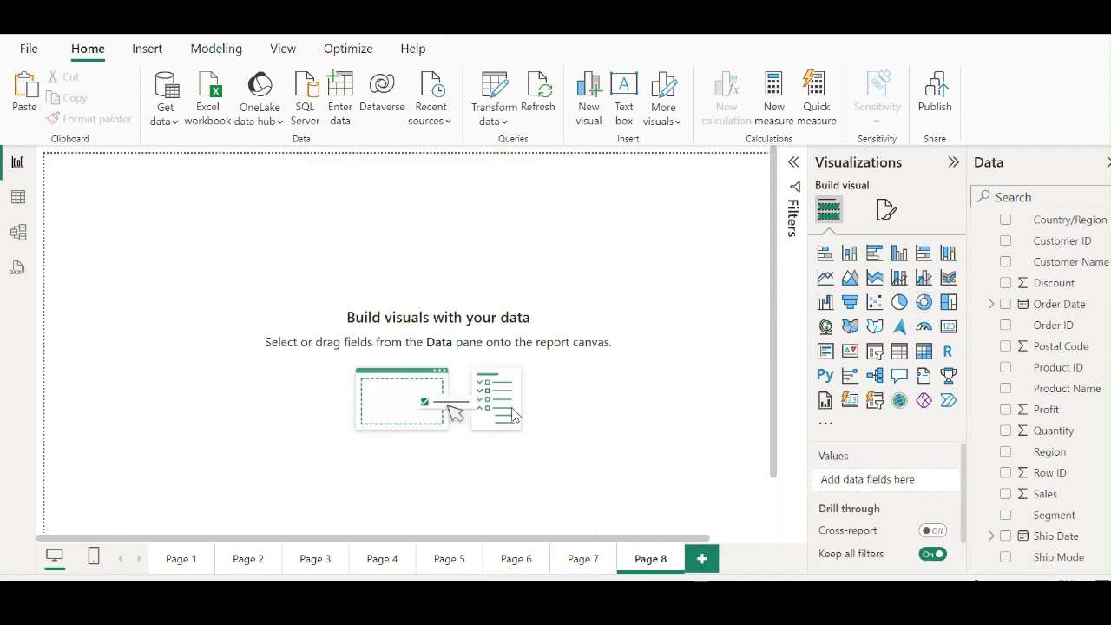
key("ctrl+v")
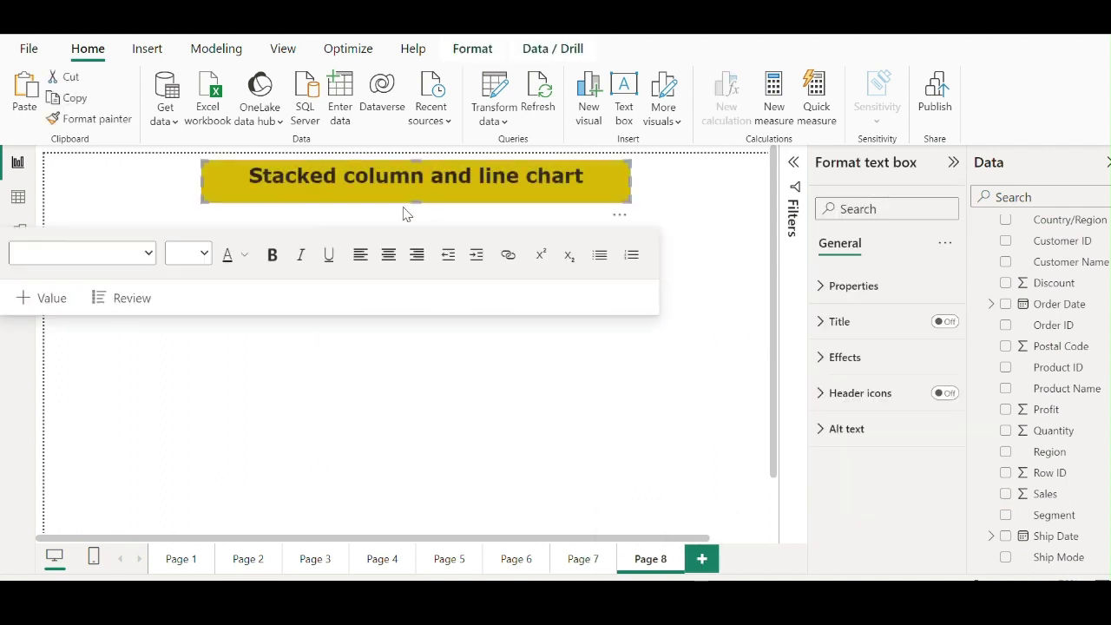
- Change the Page 8 heading text to "Tree Map chart" and deselect the text box
left_click_drag(521, 180, 248, 181)
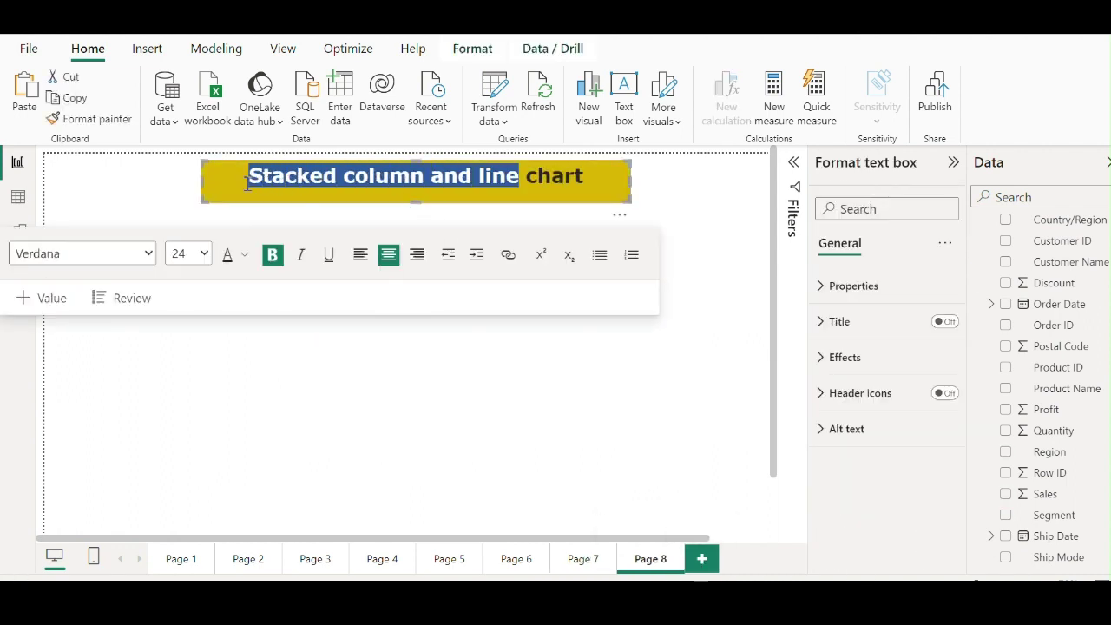
type("Tree Map")
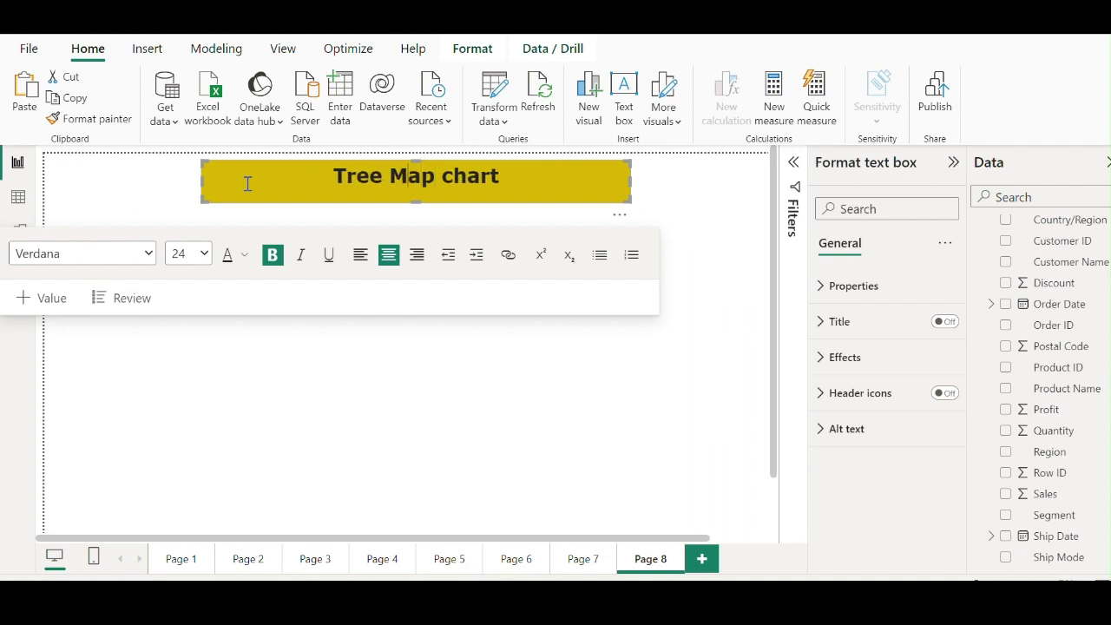
key("Left")
key("BackSpace")
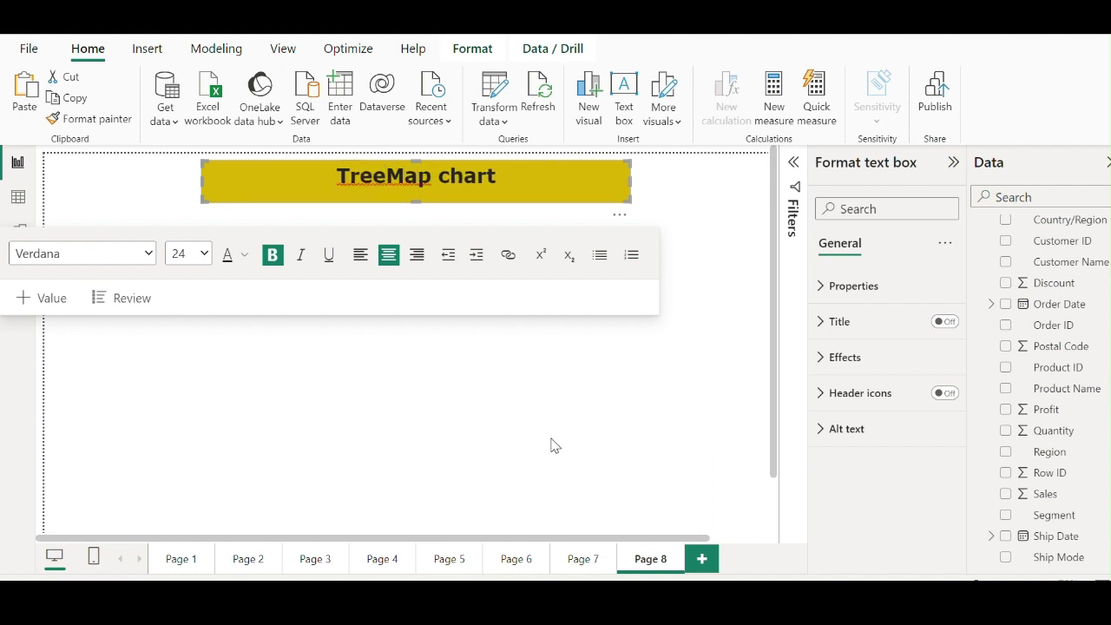
left_click(554, 447)
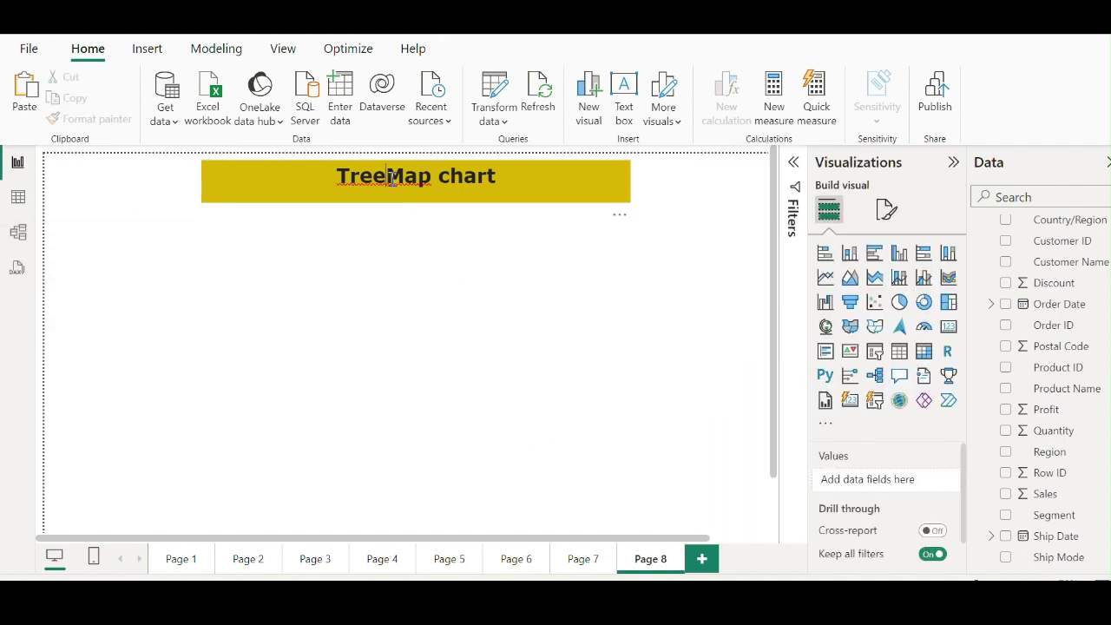
left_click(388, 176)
left_click(646, 397)
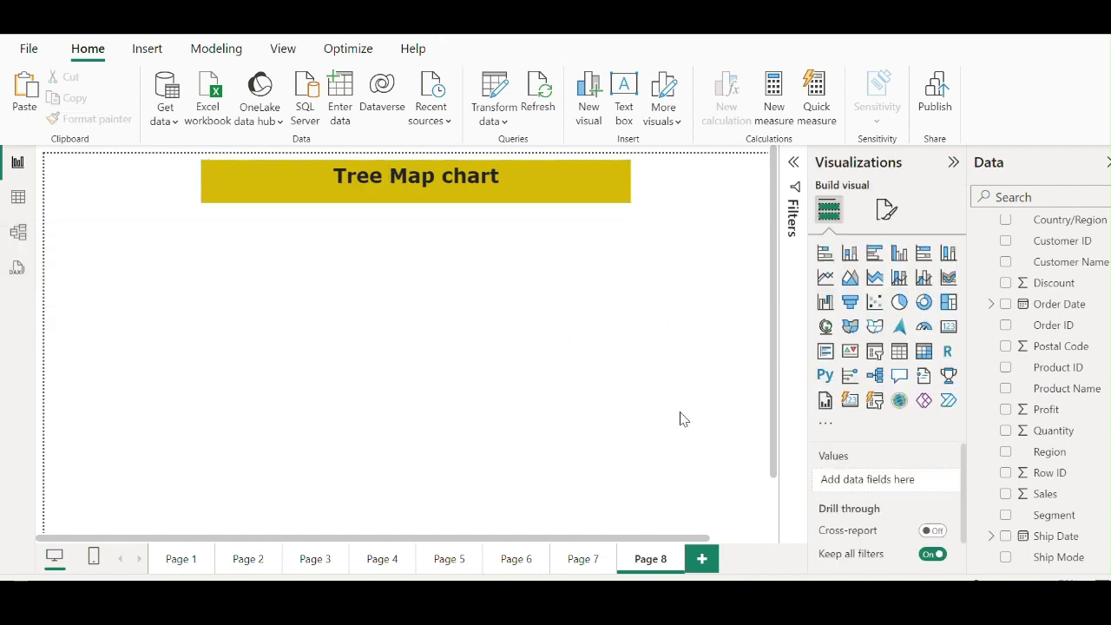
- Insert a treemap visual on Page 8, enlarge it and position it centered beneath the heading
left_click(949, 304)
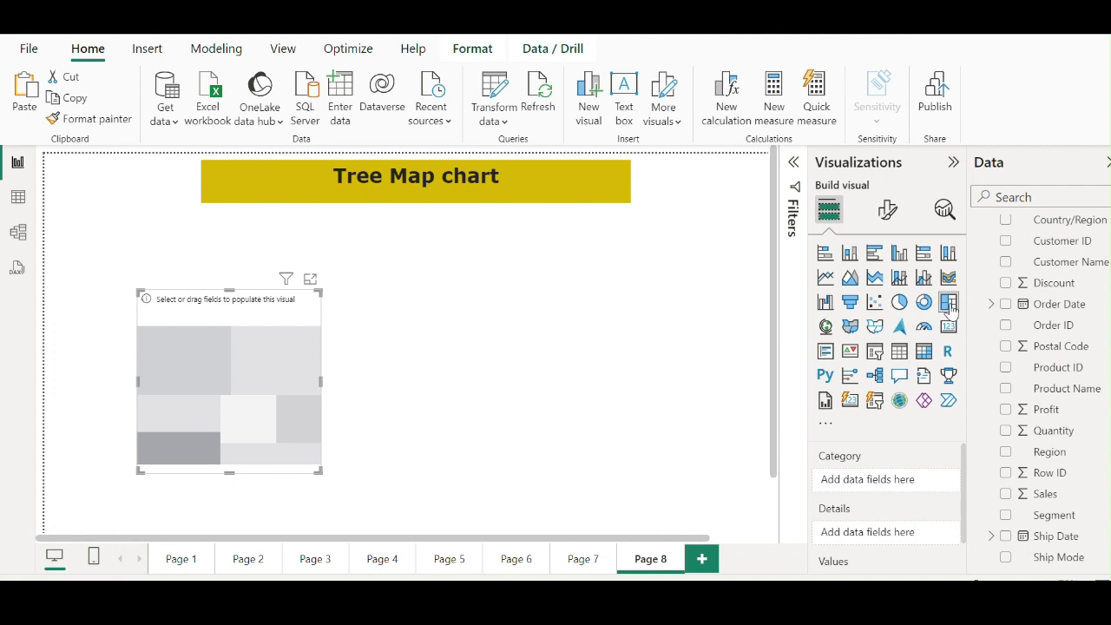
left_click_drag(320, 381, 614, 380)
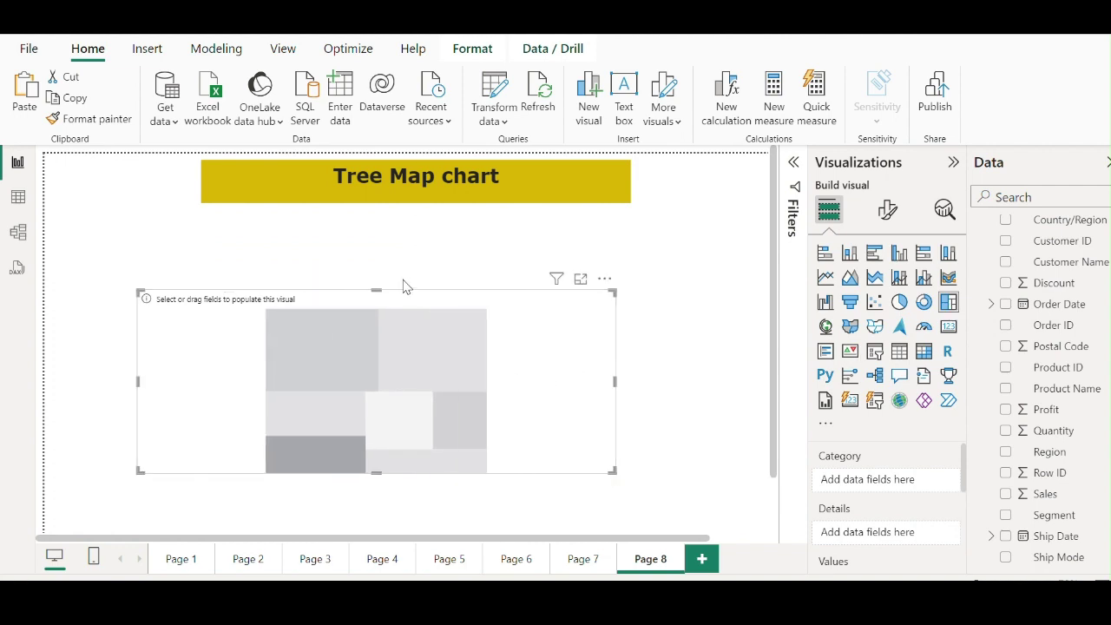
left_click_drag(376, 291, 378, 211)
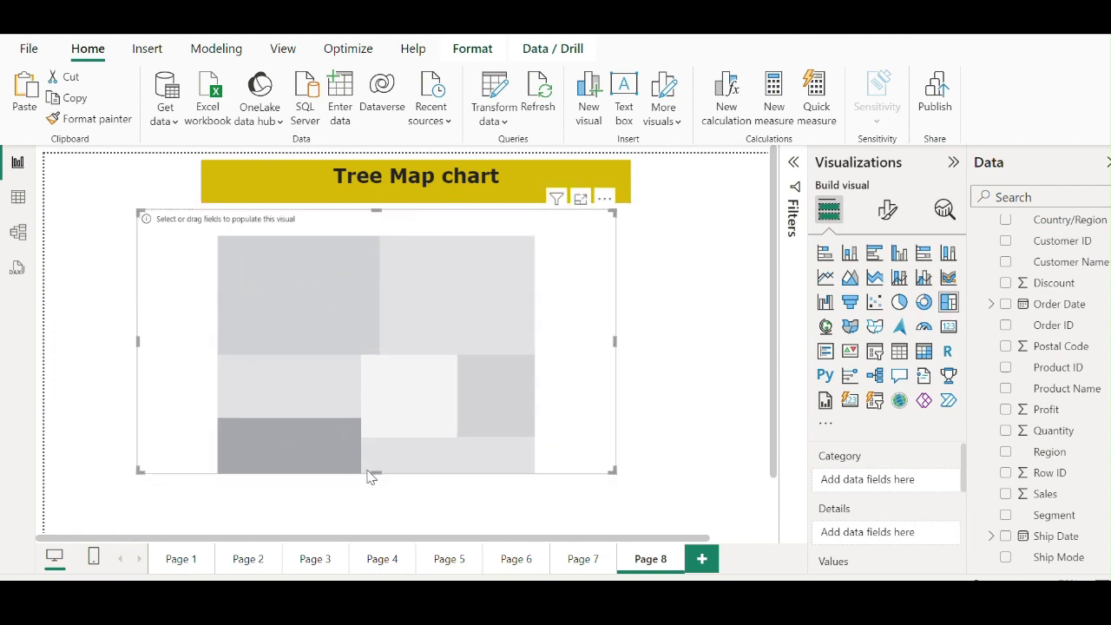
left_click_drag(370, 476, 372, 526)
left_click_drag(429, 434, 462, 426)
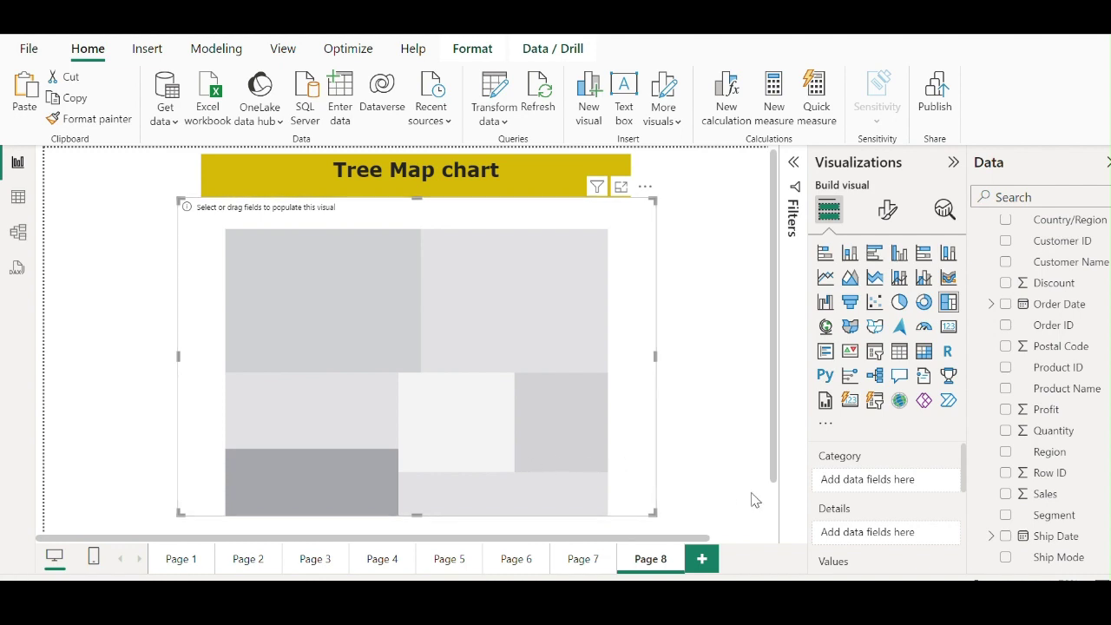
- Assign Sub-Category as the treemap's category and Quantity as its values
scroll(1039, 442, "down", 1)
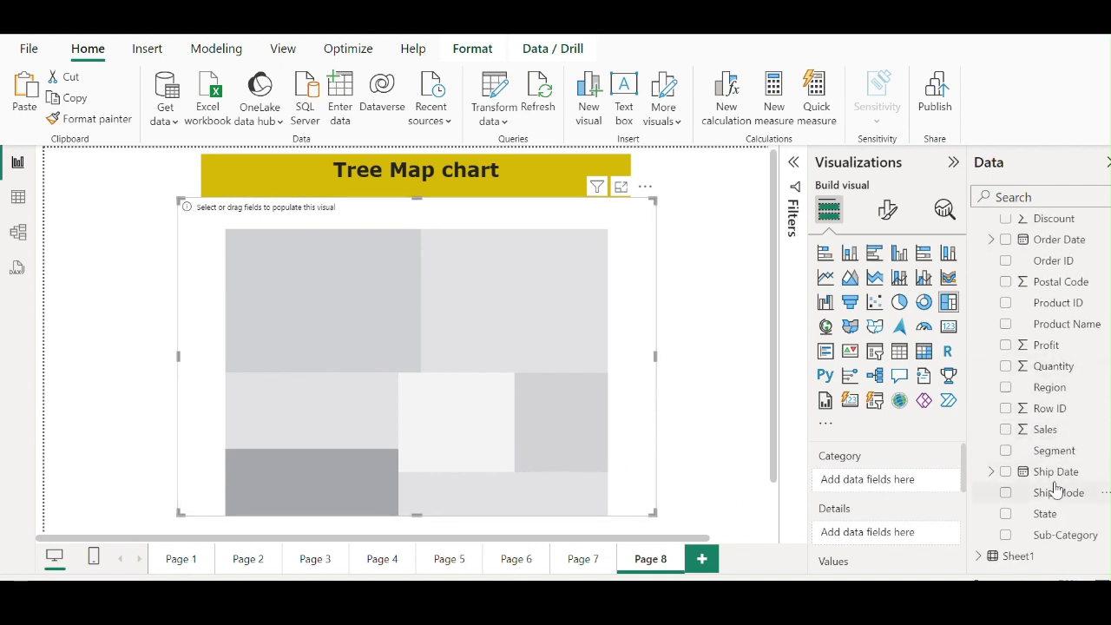
left_click_drag(1052, 535, 903, 486)
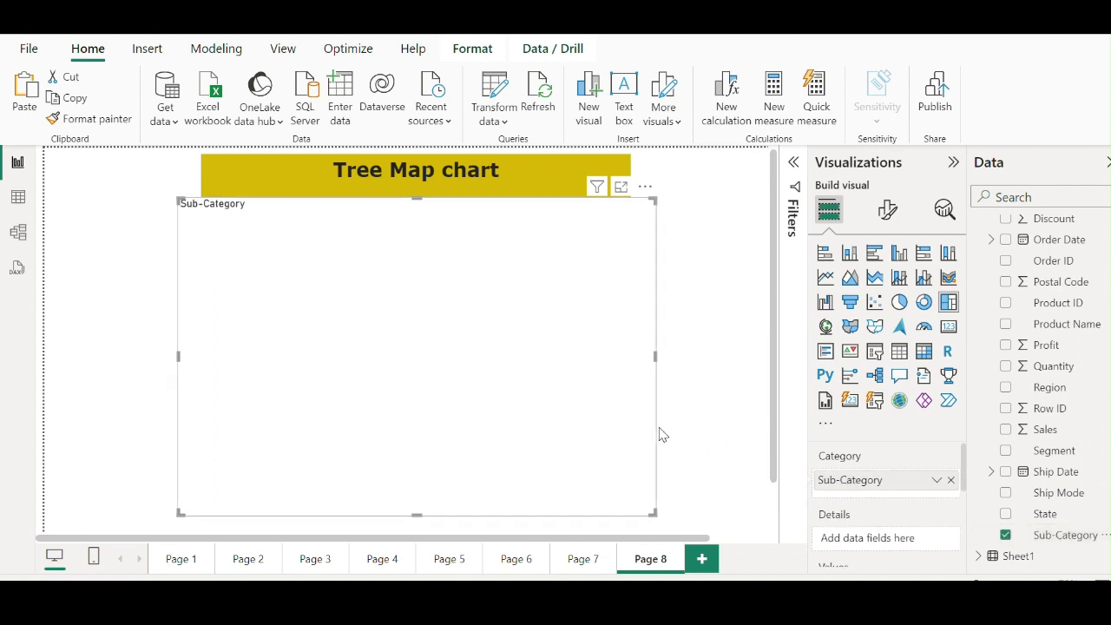
scroll(876, 494, "down", 2)
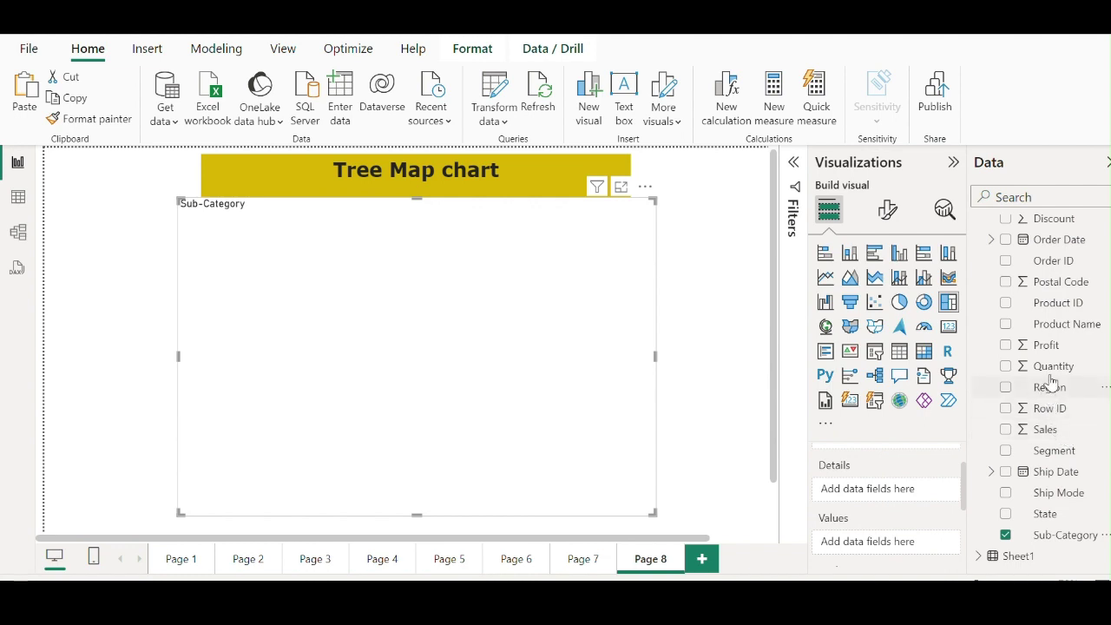
scroll(1046, 317, "up", 2)
scroll(1053, 326, "down", 2)
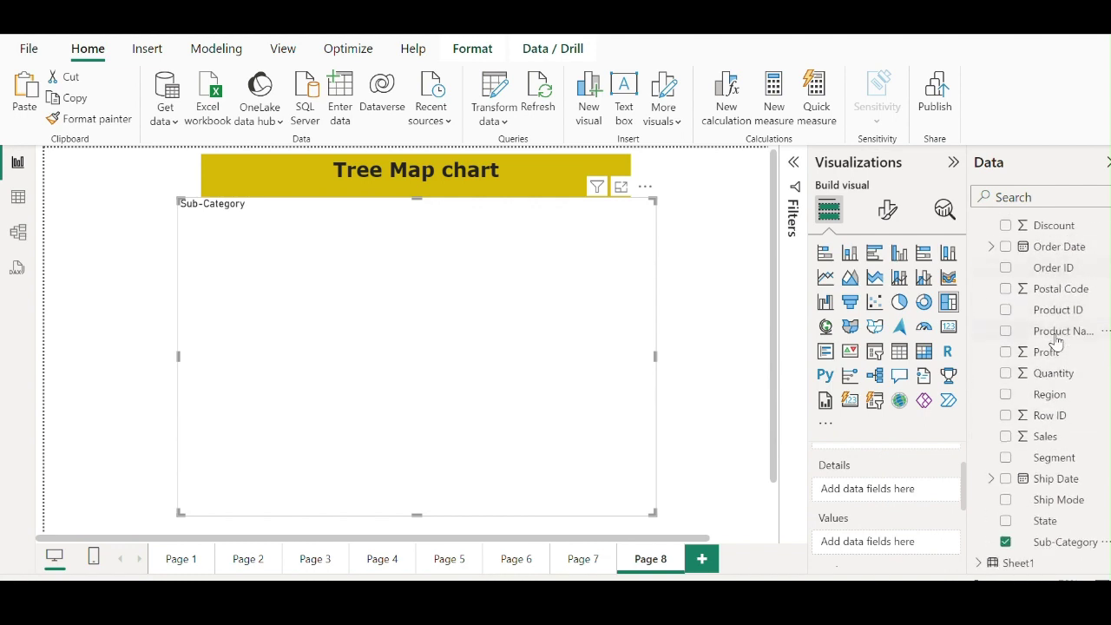
scroll(1055, 347, "down", 1)
left_click_drag(1054, 366, 903, 542)
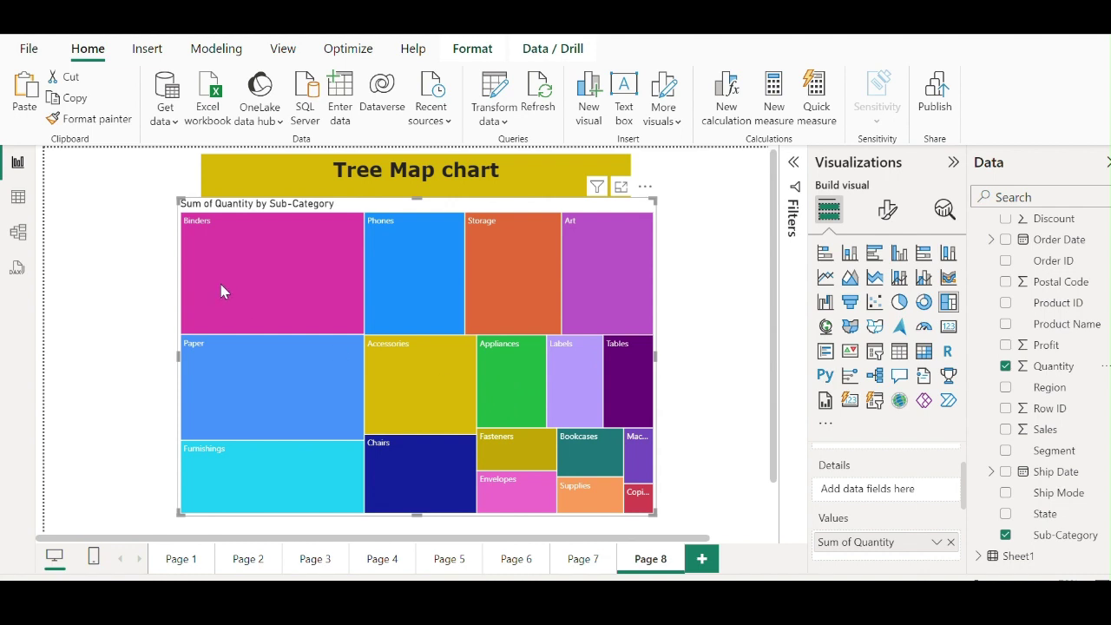
- Examine the treemap's quantity tooltips for the Binders, Paper and Furnishings tiles
mouse_move(222, 291)
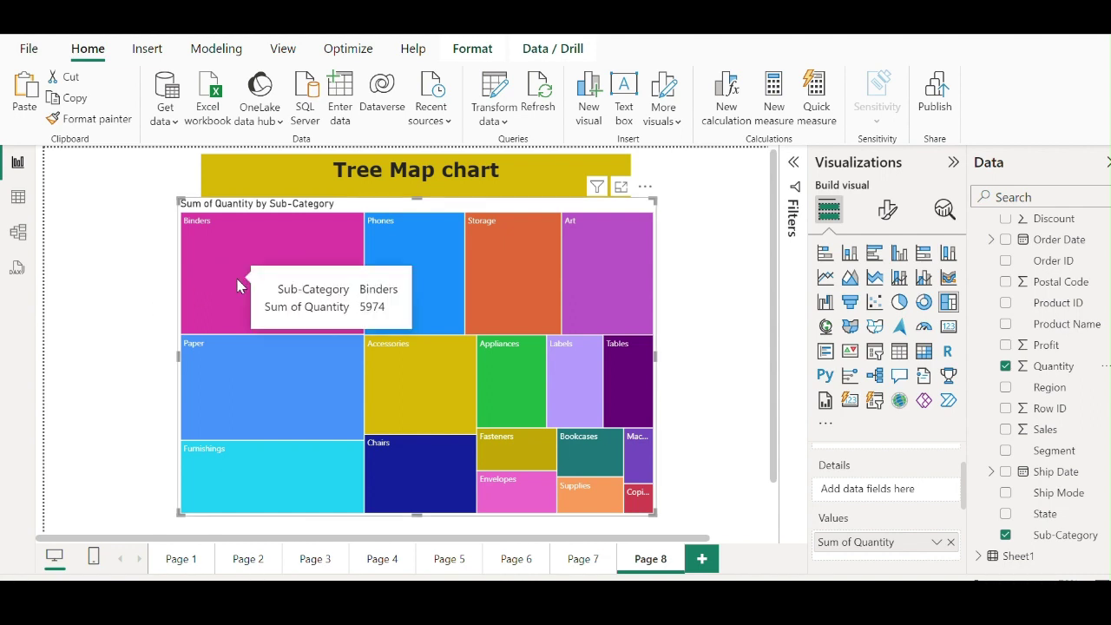
mouse_move(227, 373)
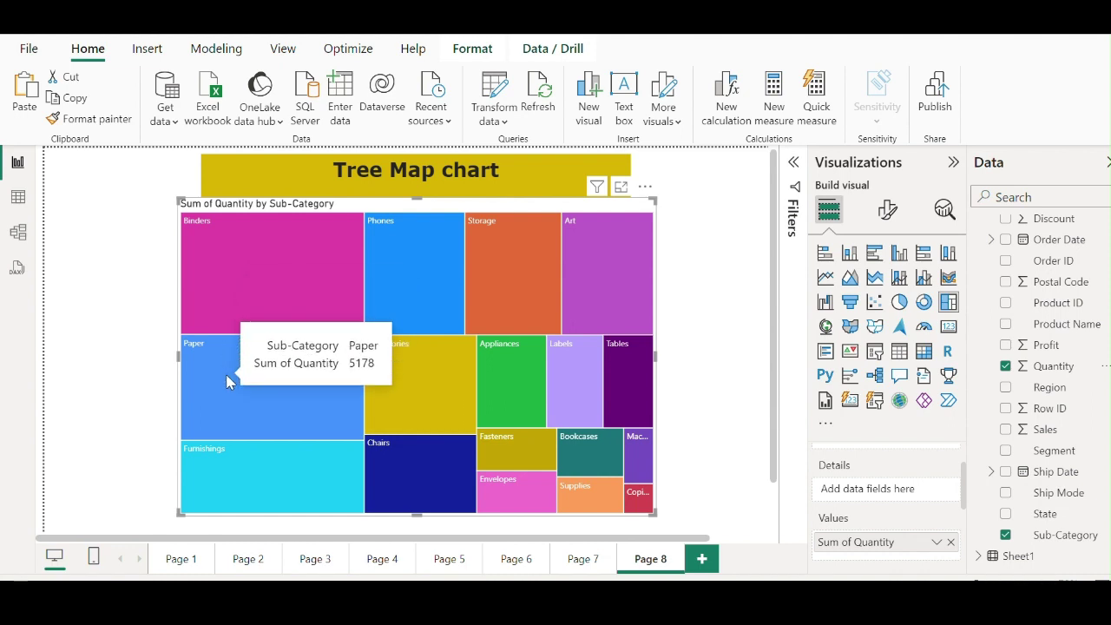
mouse_move(239, 489)
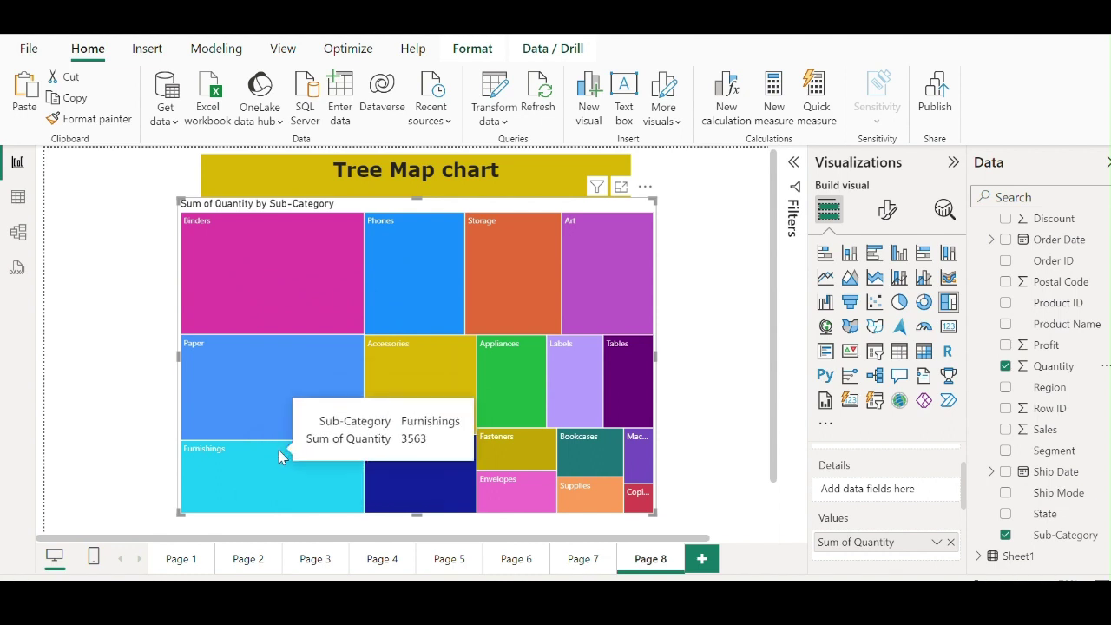
mouse_move(629, 510)
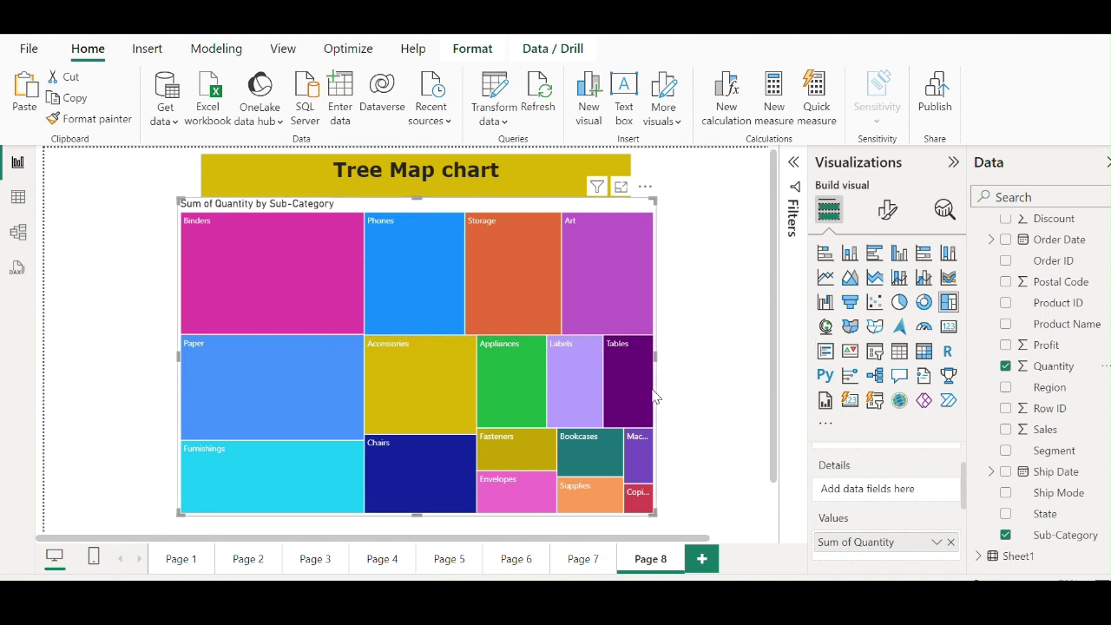
- Add Segment to the treemap's details and check the segment tooltips within the Binders tile
scroll(871, 490, "up", 1)
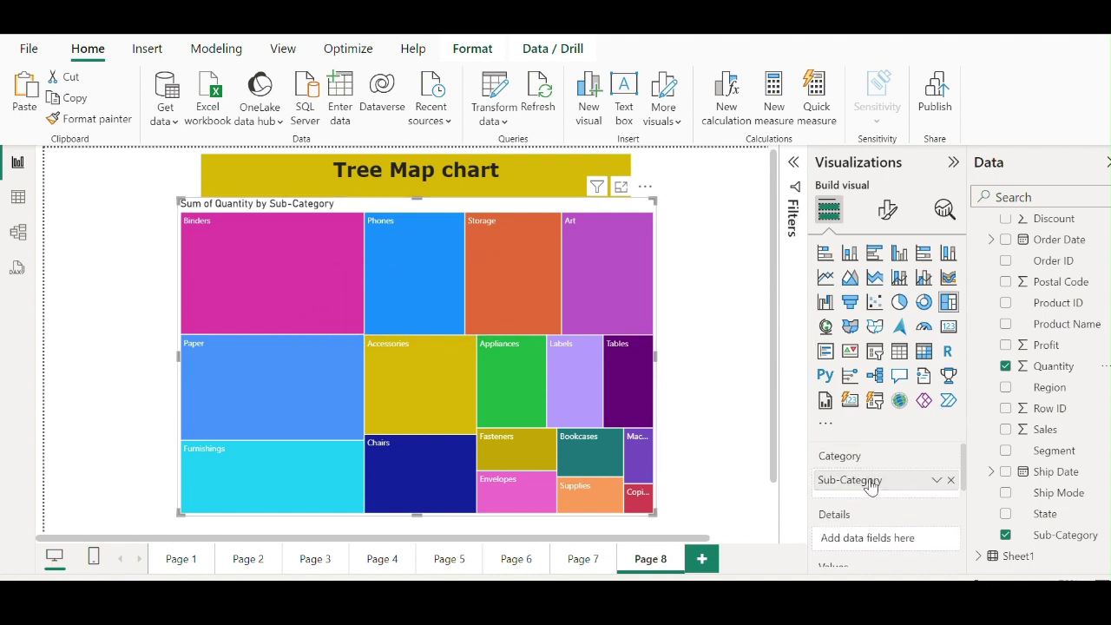
scroll(871, 486, "down", 1)
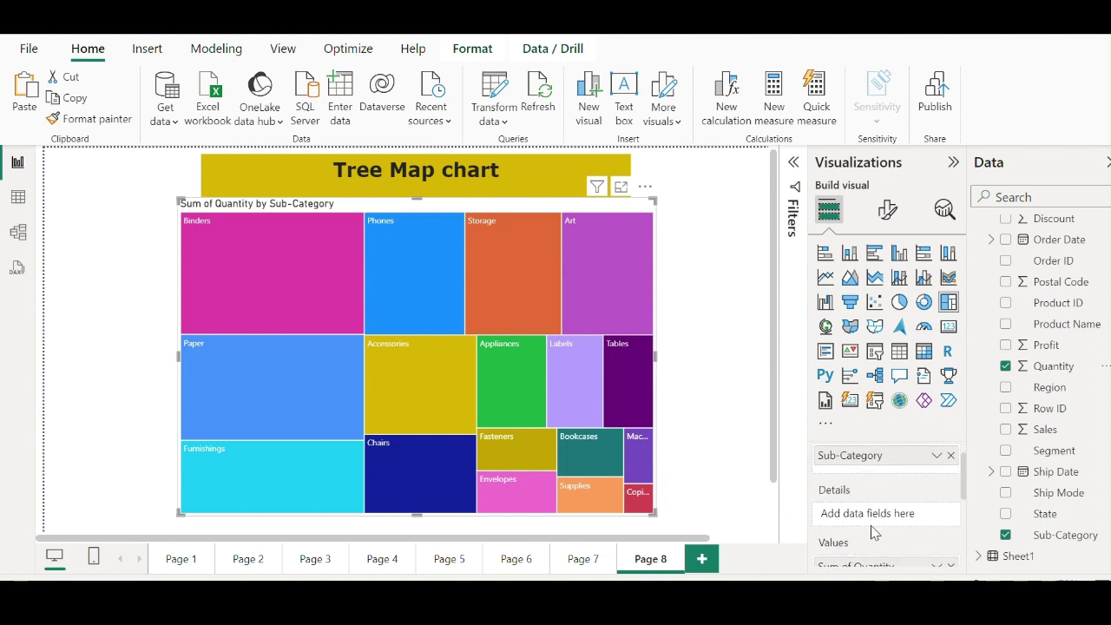
scroll(872, 521, "up", 1)
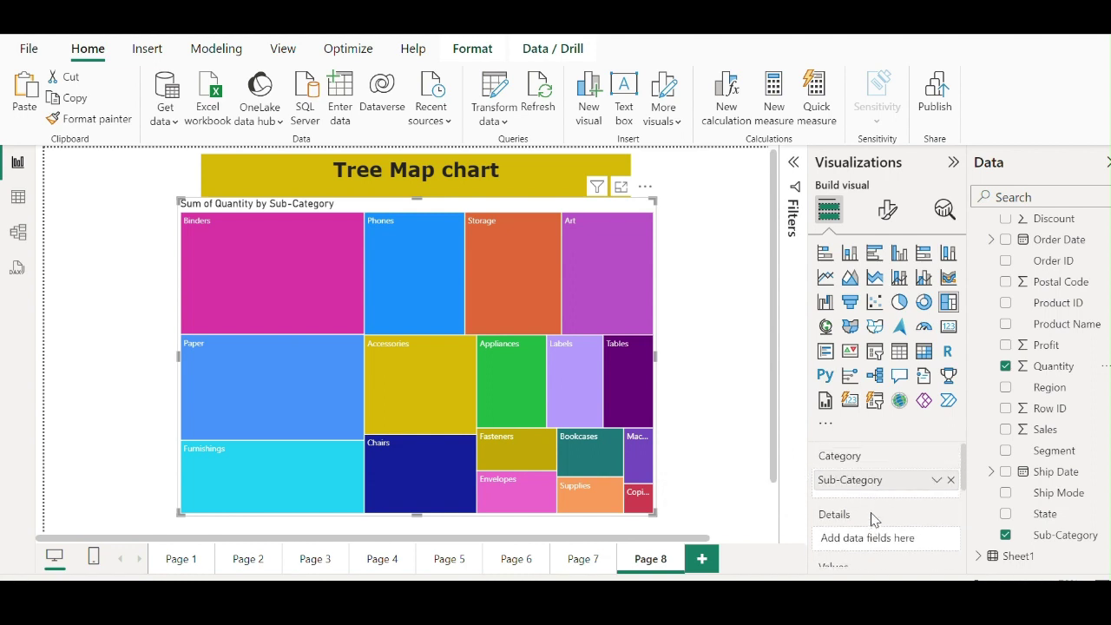
scroll(933, 525, "down", 1)
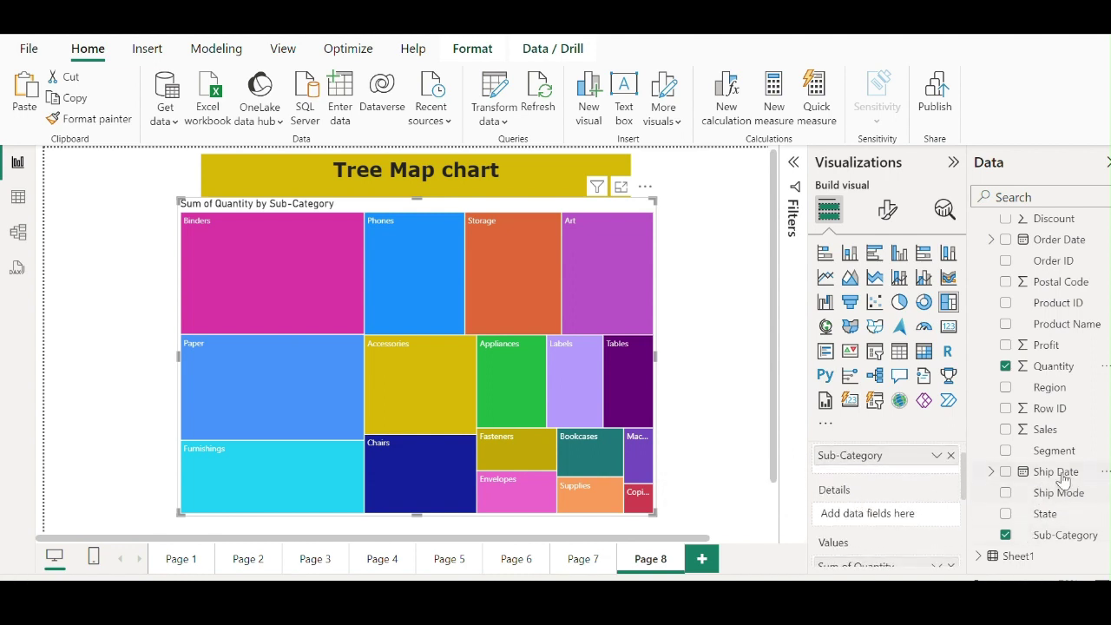
scroll(841, 526, "up", 1)
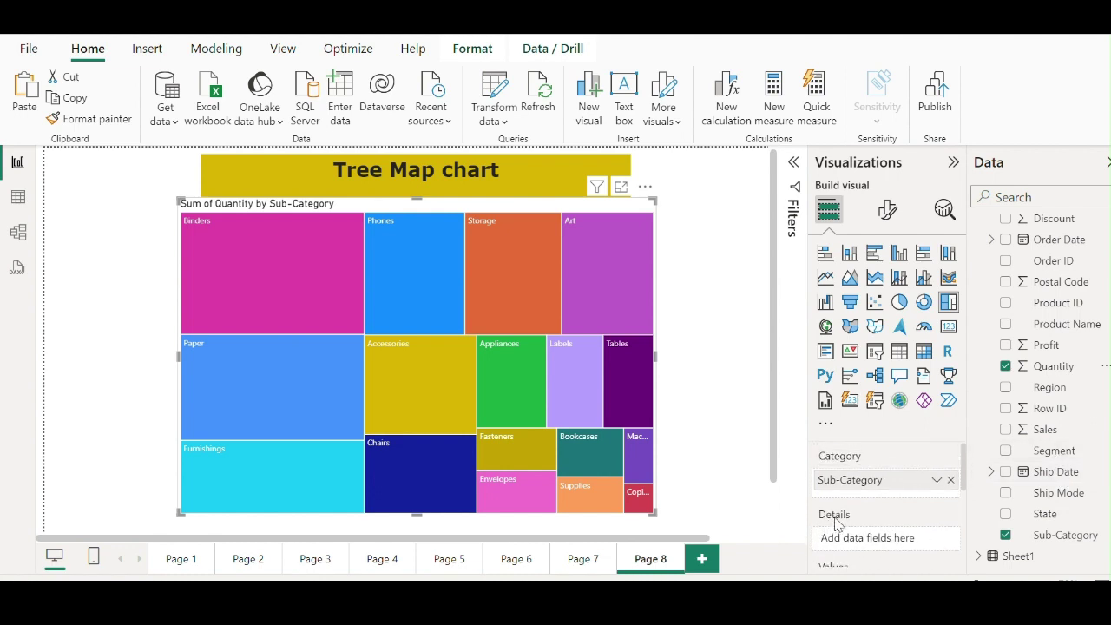
scroll(846, 525, "down", 3)
scroll(850, 521, "up", 2)
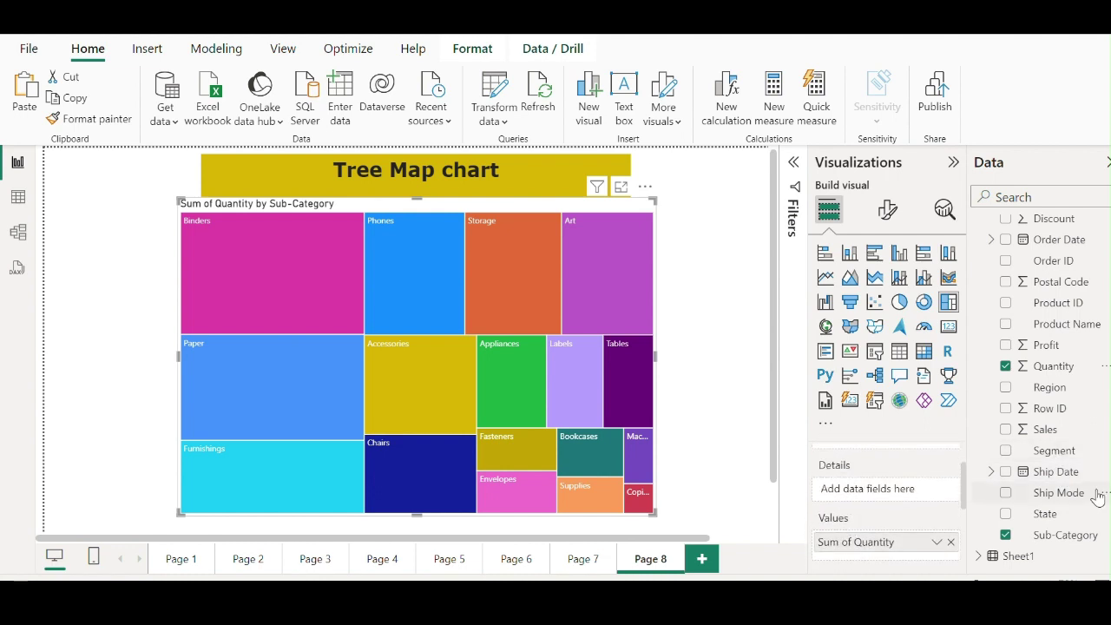
left_click_drag(1063, 451, 922, 493)
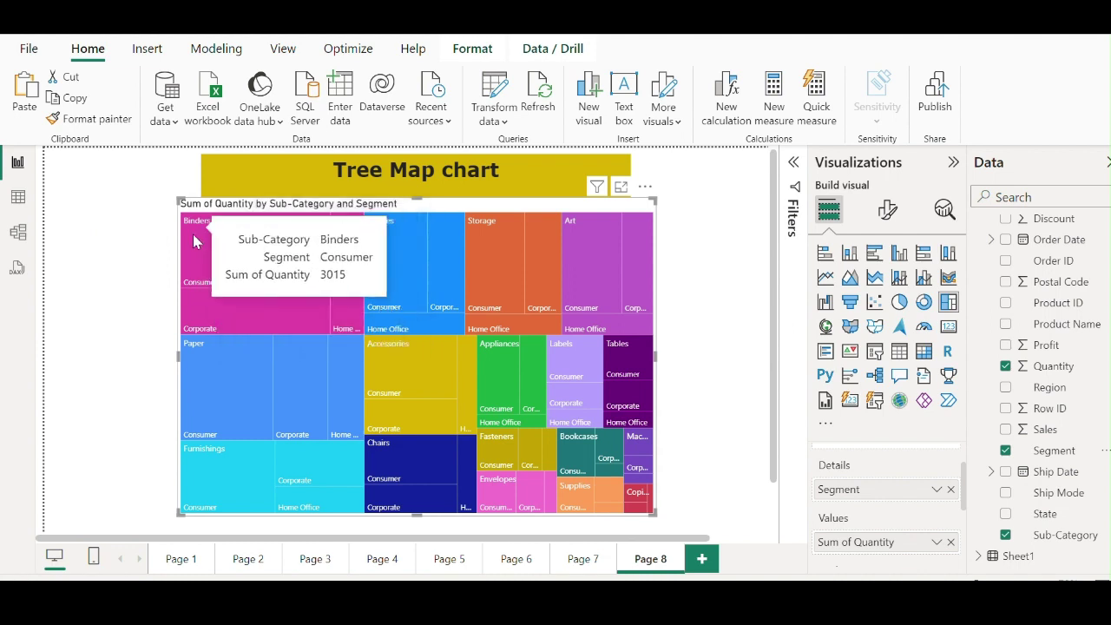
mouse_move(217, 318)
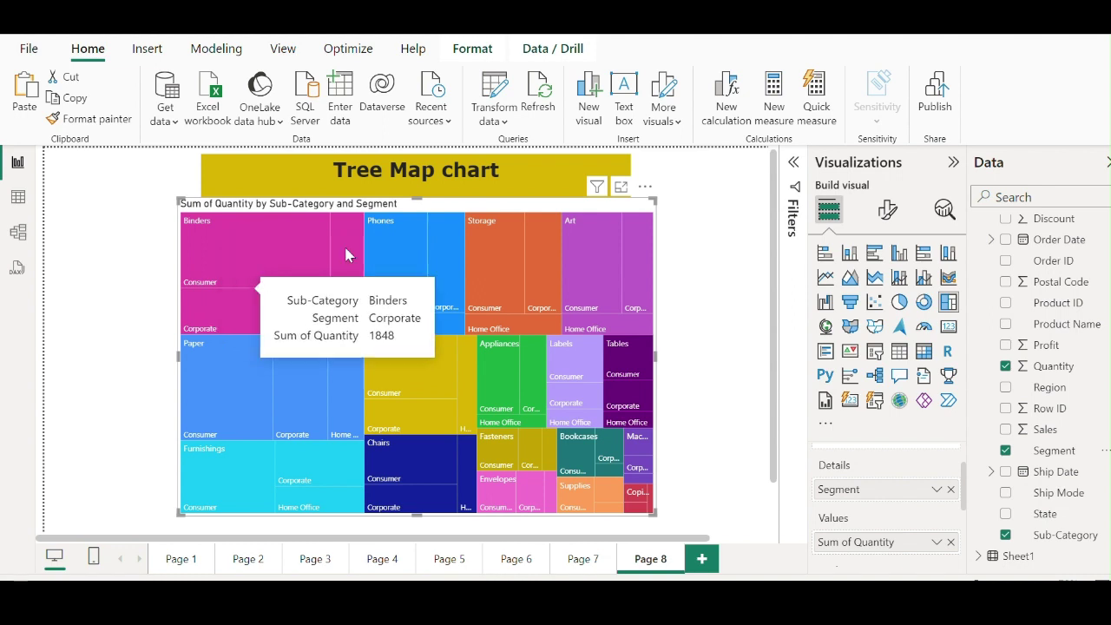
- Try the treemap's legend and data labels, turning each on and back off
left_click(886, 215)
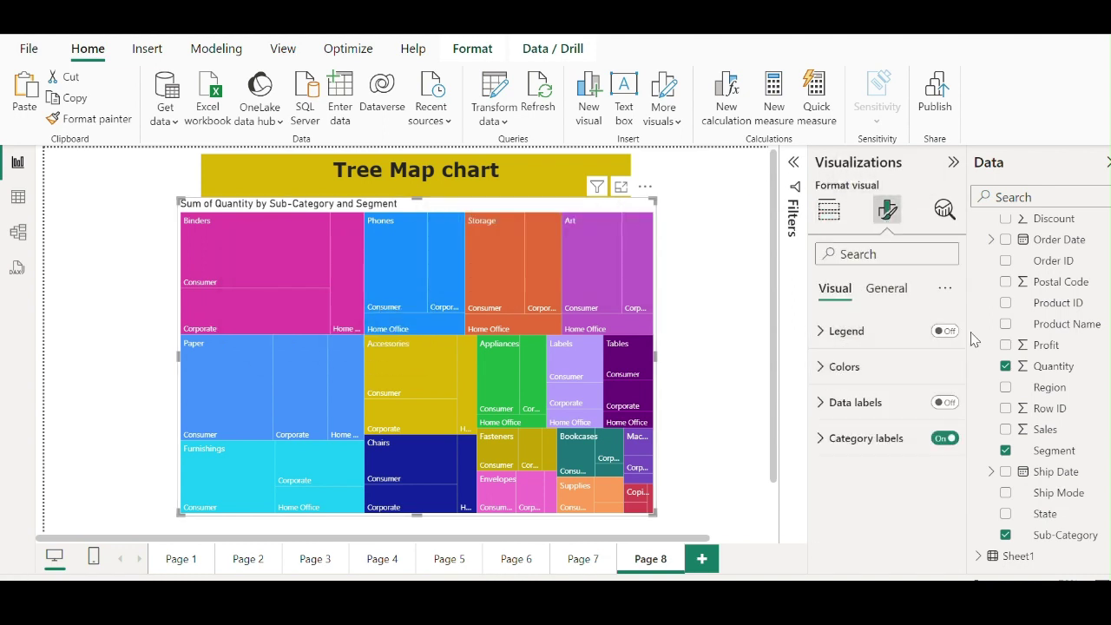
left_click(944, 332)
left_click(944, 331)
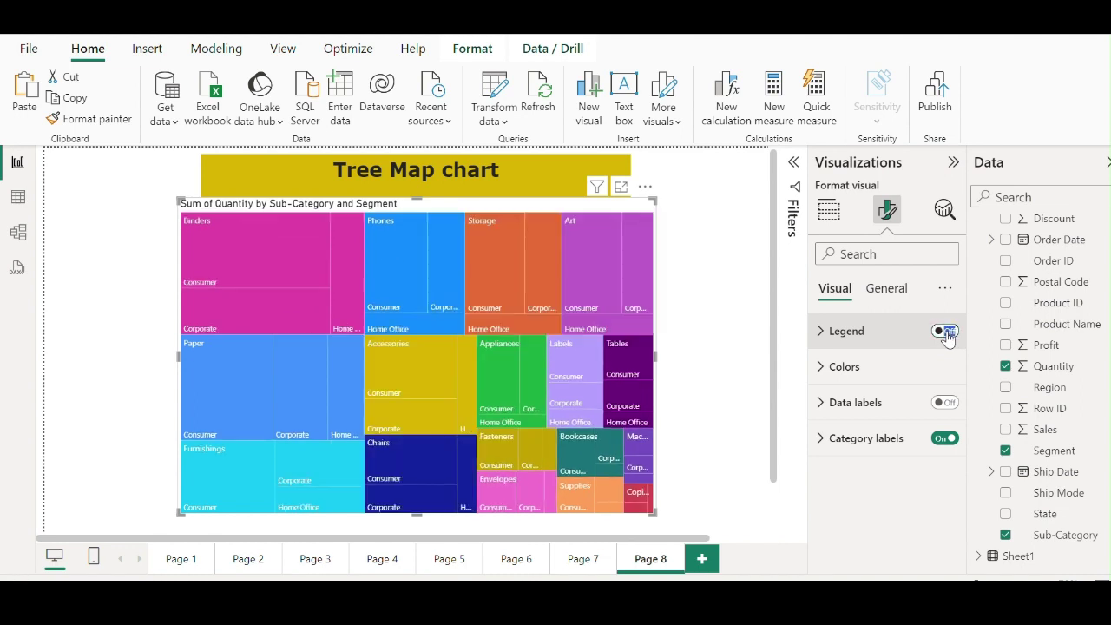
left_click(945, 331)
left_click(944, 331)
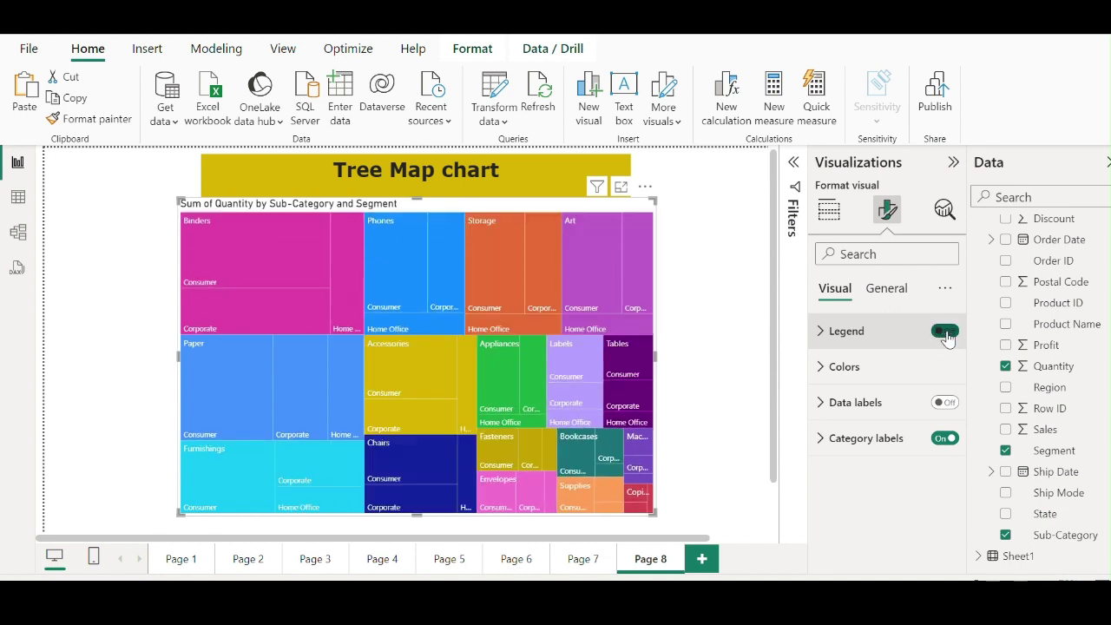
left_click(944, 405)
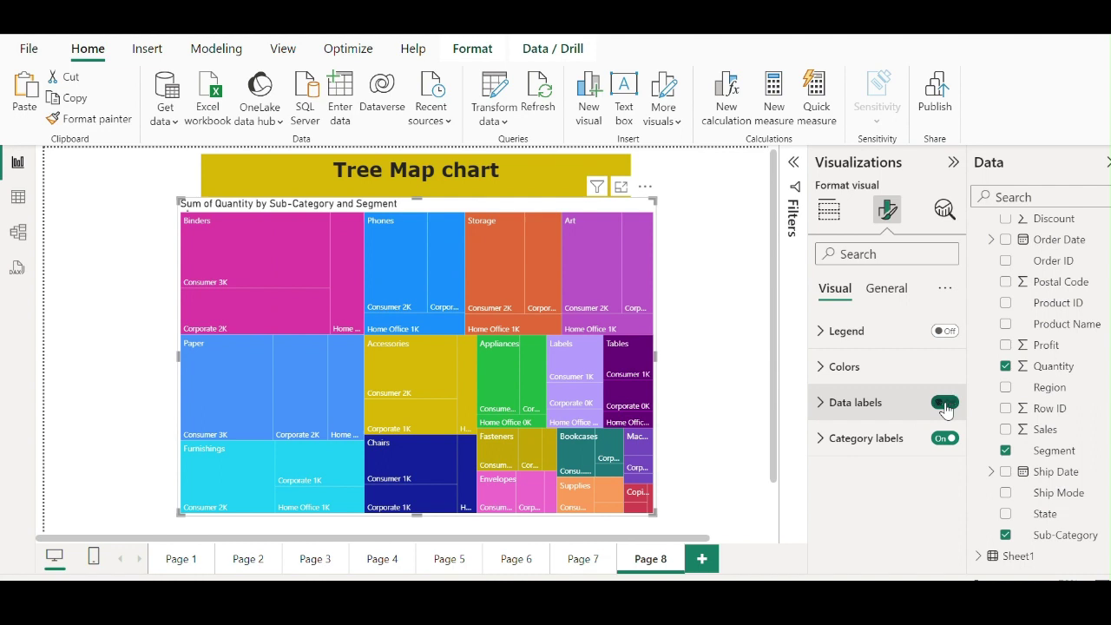
left_click(944, 404)
- Examine the treemap's color settings for each sub-category, from Binders through Copiers
left_click(823, 366)
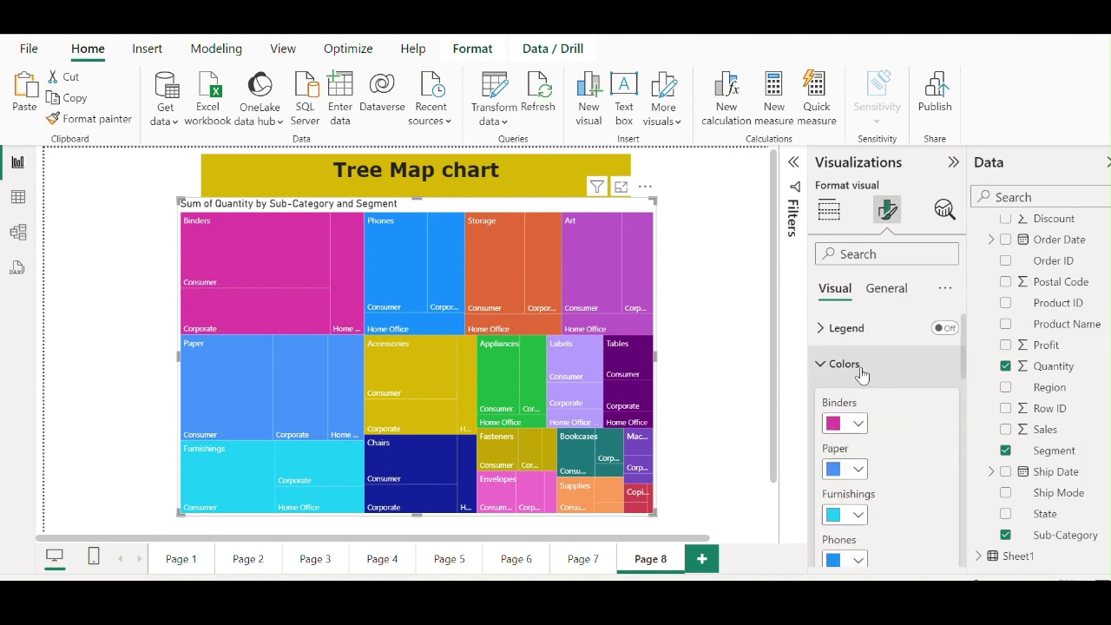
scroll(861, 382, "down", 4)
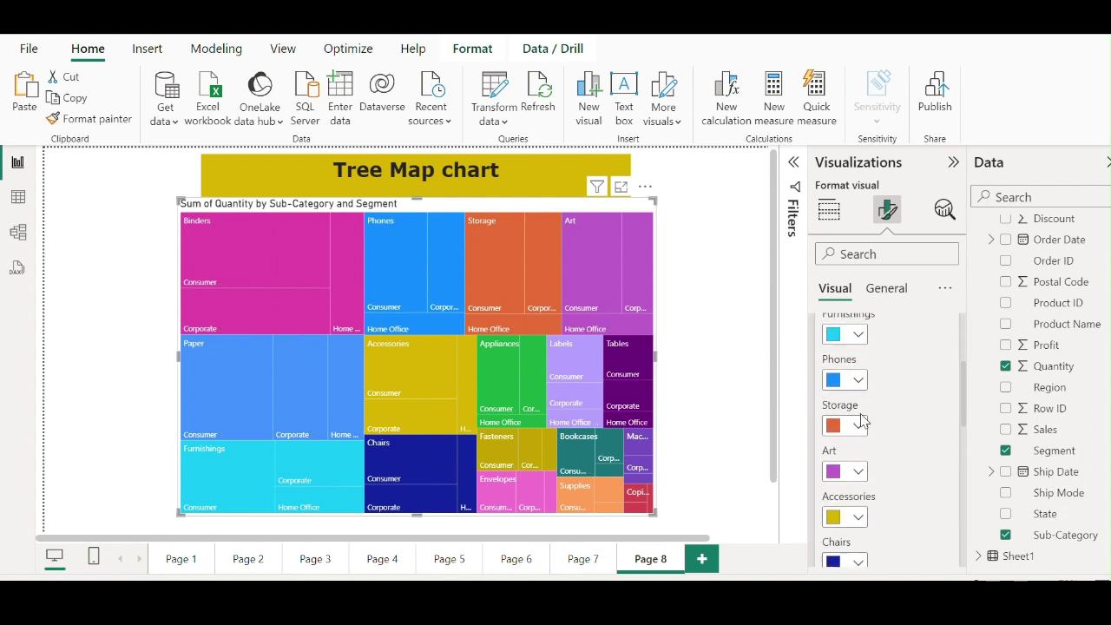
scroll(862, 421, "down", 8)
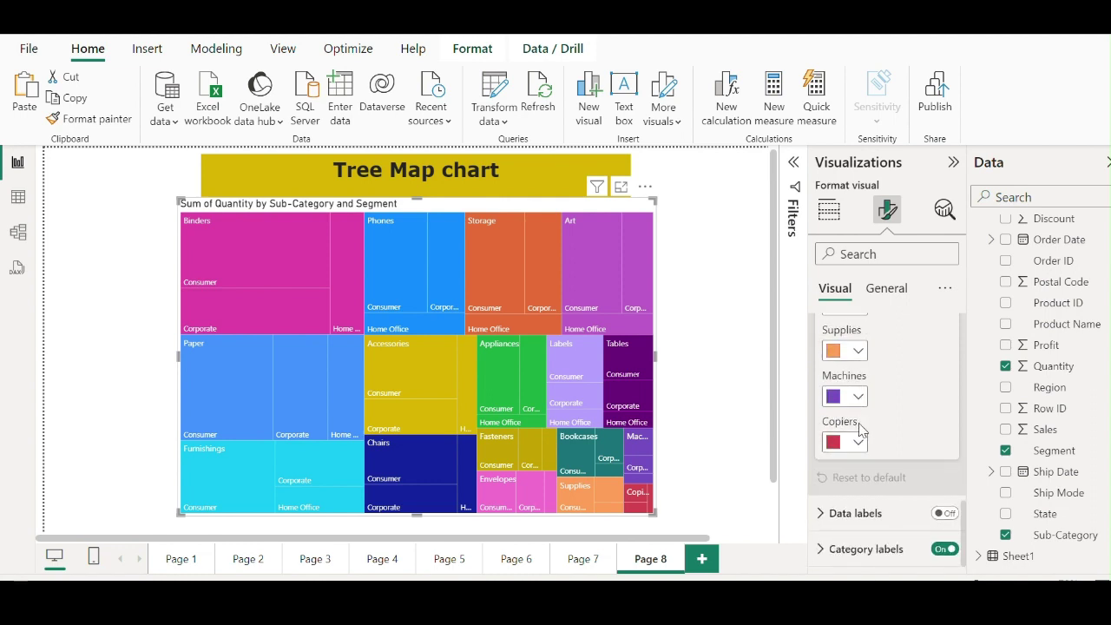
scroll(859, 429, "up", 12)
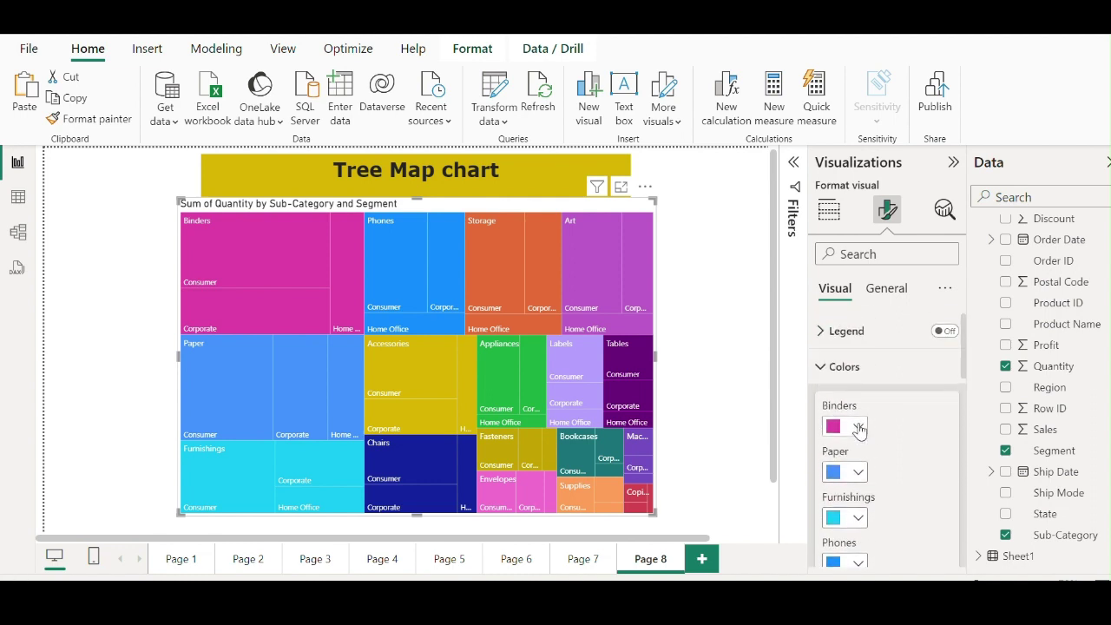
scroll(858, 427, "down", 4)
scroll(858, 428, "down", 8)
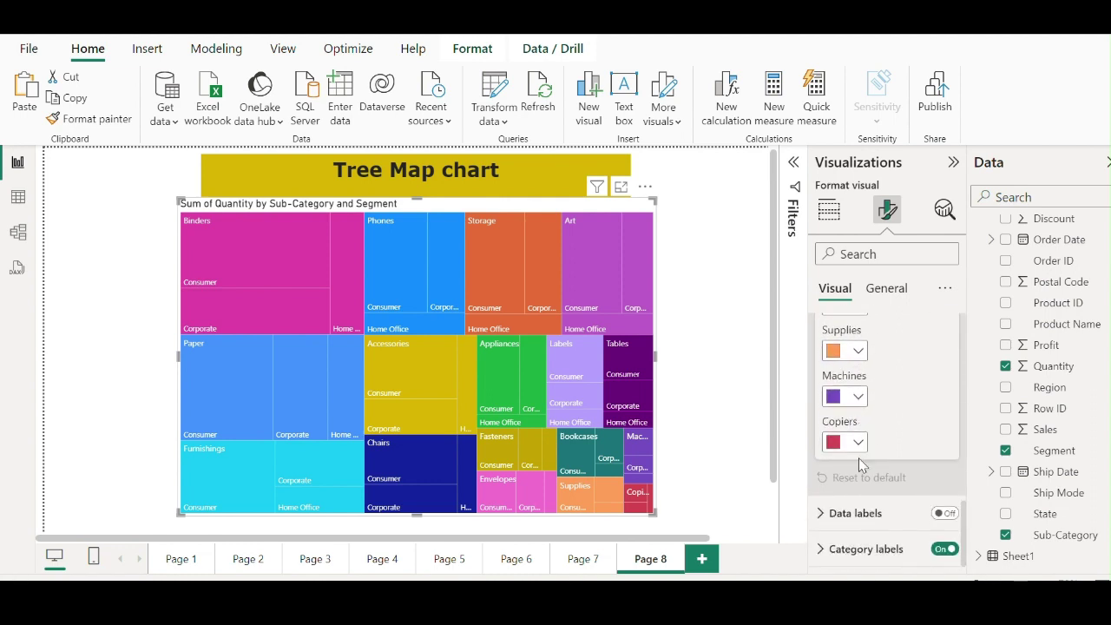
- Examine the font and color options for the treemap's category label values
scroll(862, 434, "up", 10)
left_click(822, 370)
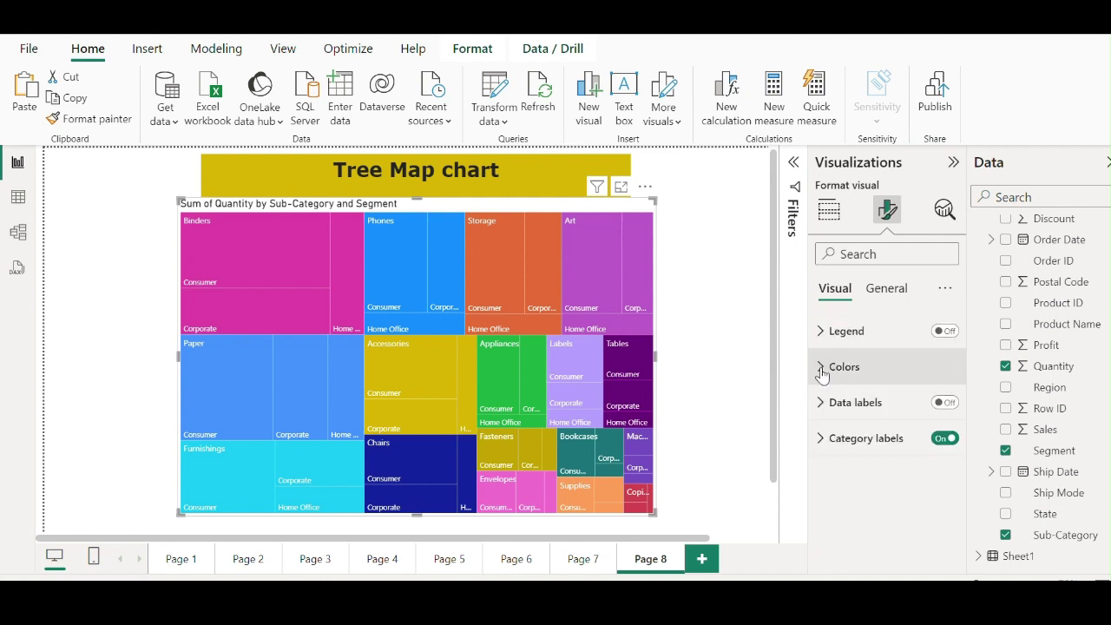
left_click(825, 445)
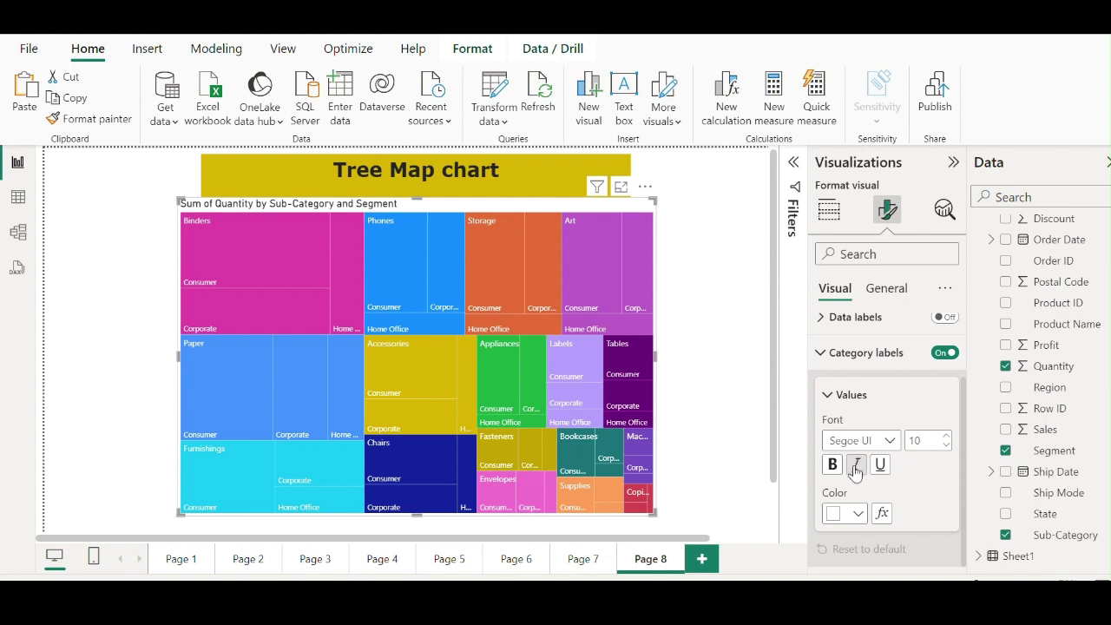
left_click(827, 395)
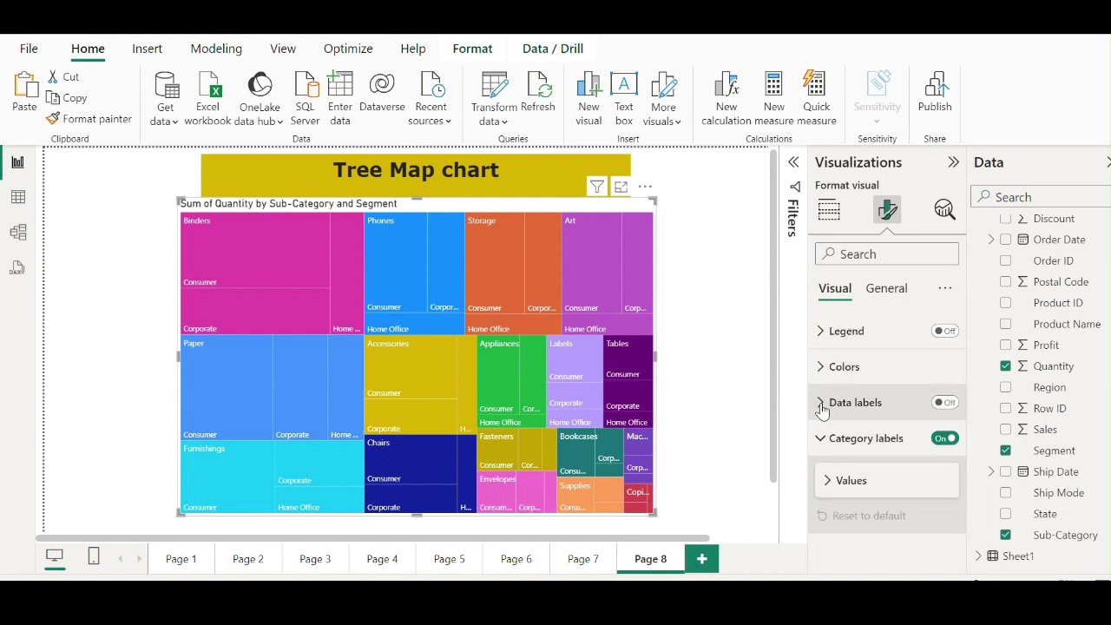
- Try data labels on the treemap, looking over their value formatting options before turning them back off
left_click(822, 406)
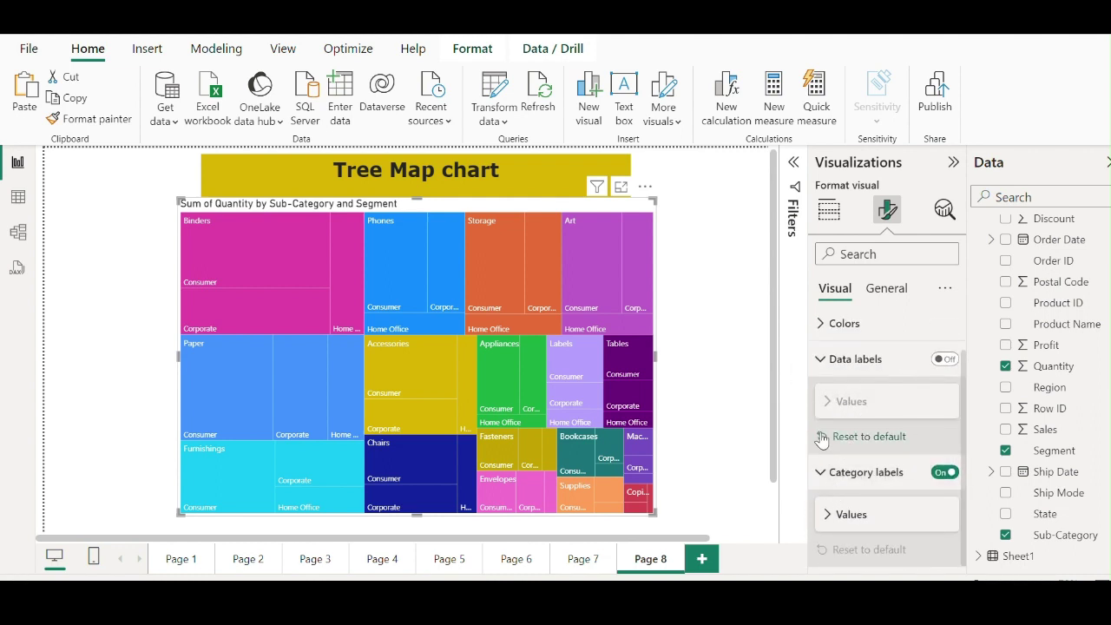
left_click(935, 406)
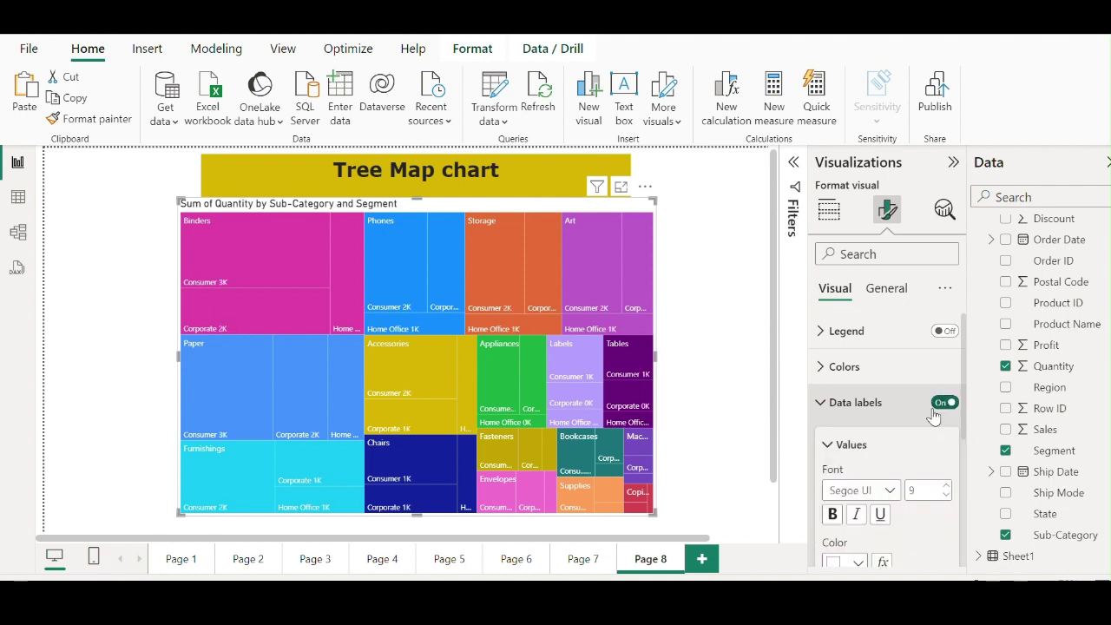
scroll(855, 461, "down", 3)
scroll(875, 460, "up", 2)
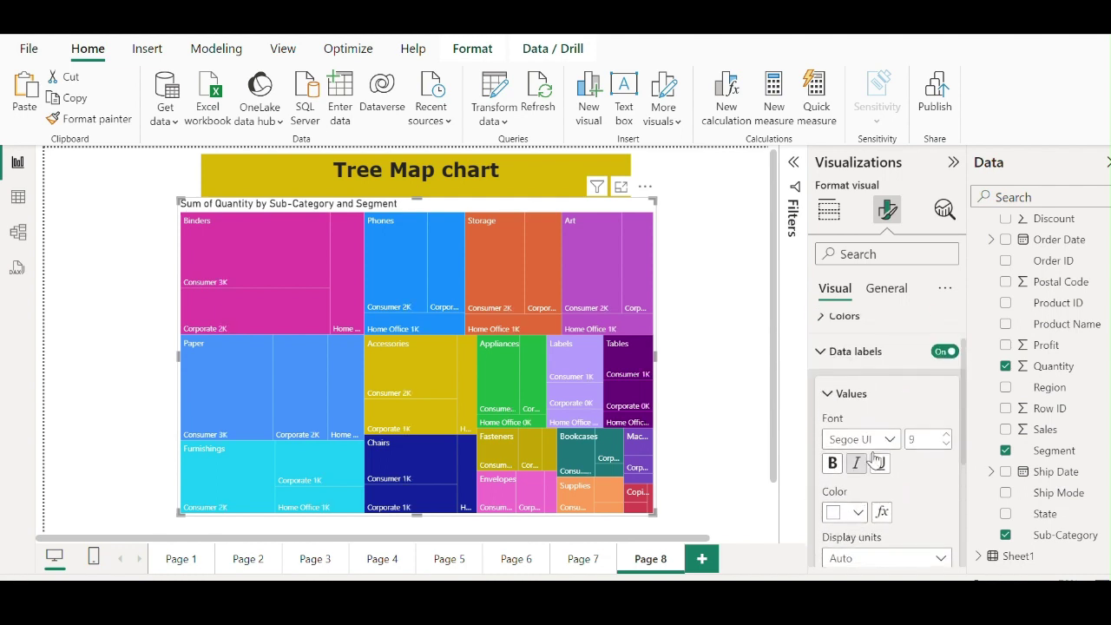
left_click(946, 352)
scroll(875, 405, "up", 1)
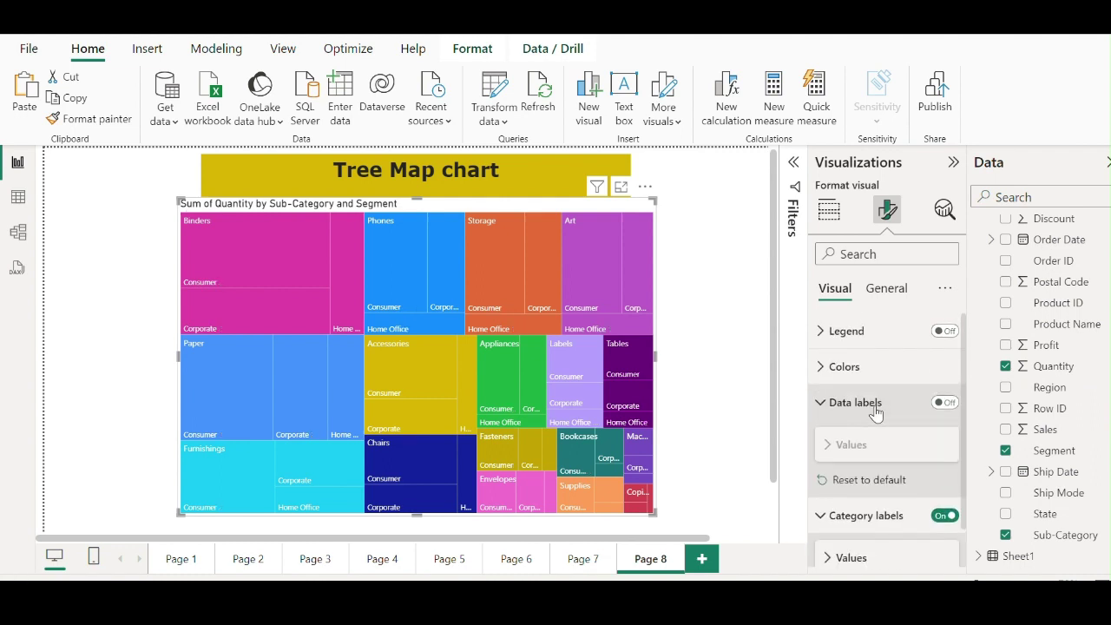
- Turn on the treemap's legend and check the available legend positions
left_click(819, 341)
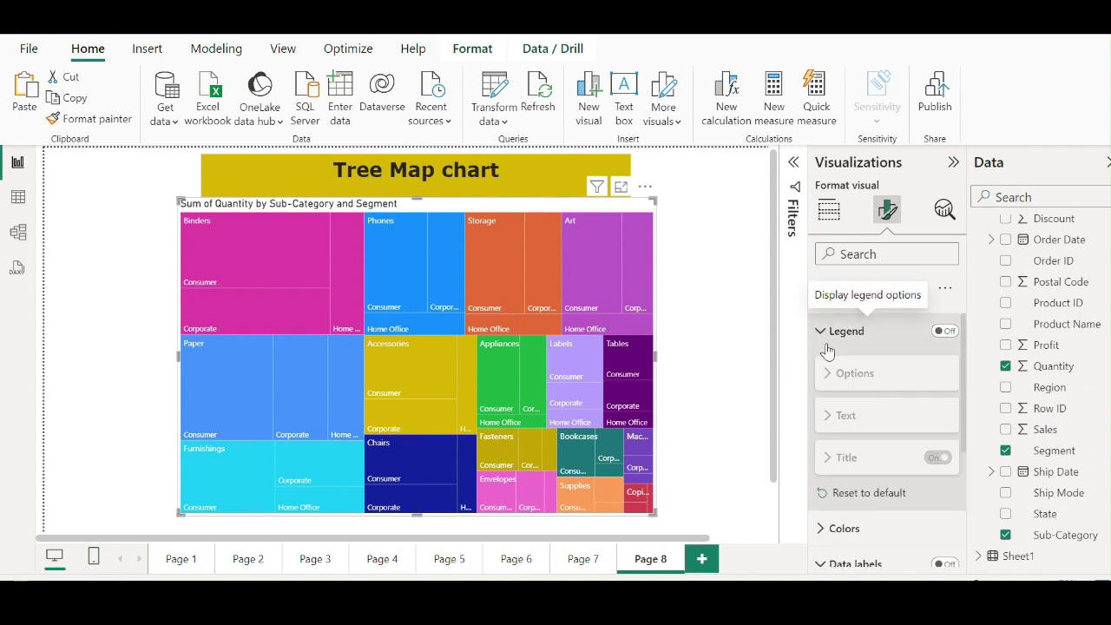
left_click(945, 332)
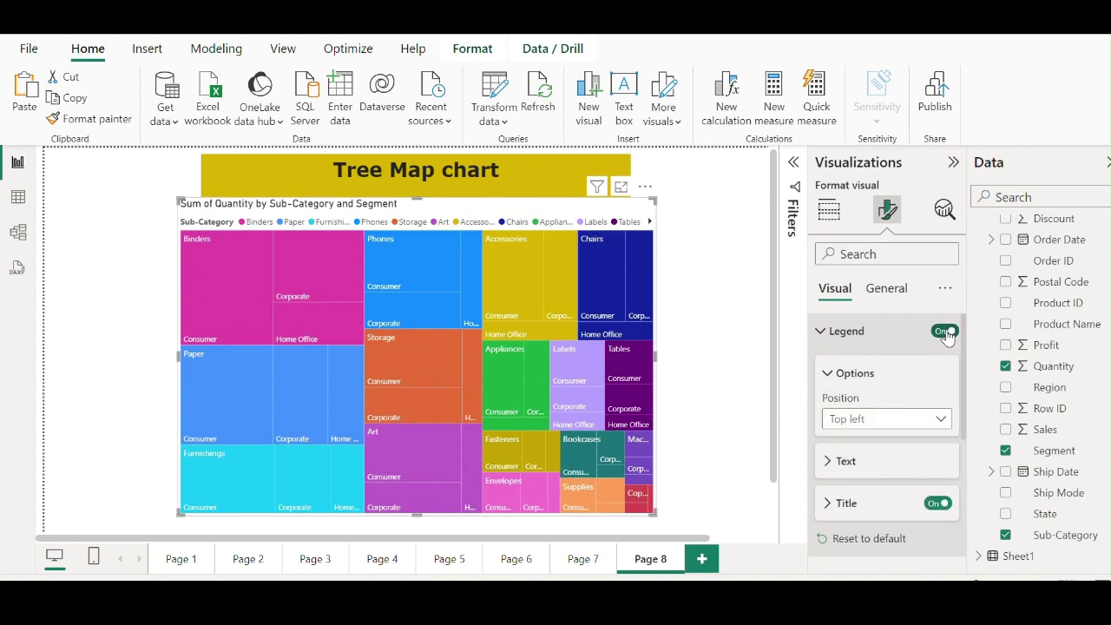
scroll(906, 401, "down", 1)
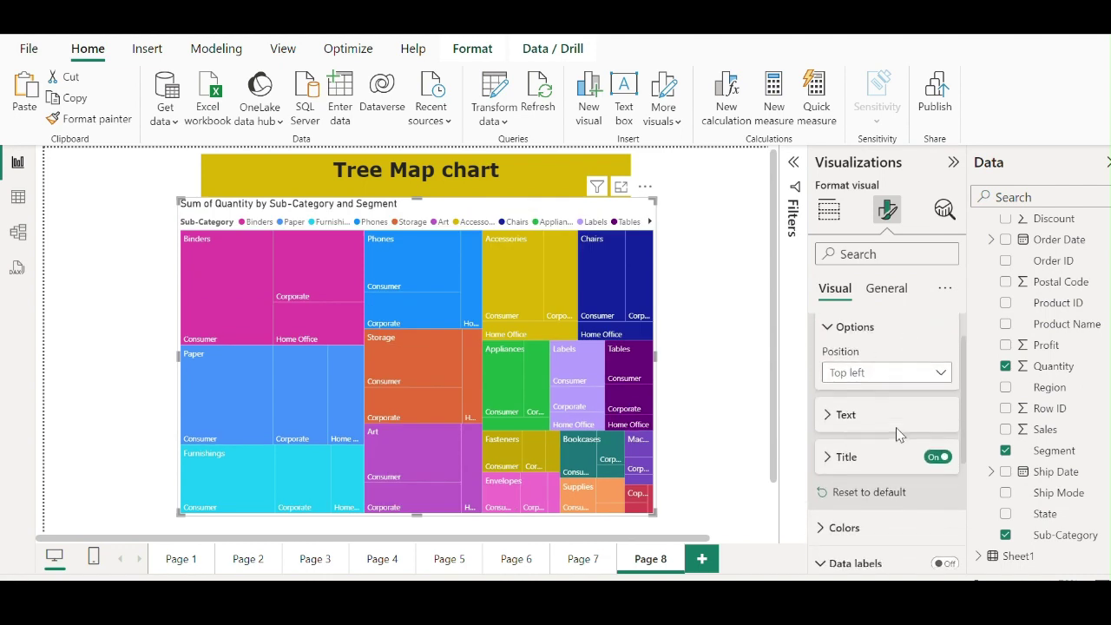
left_click(944, 369)
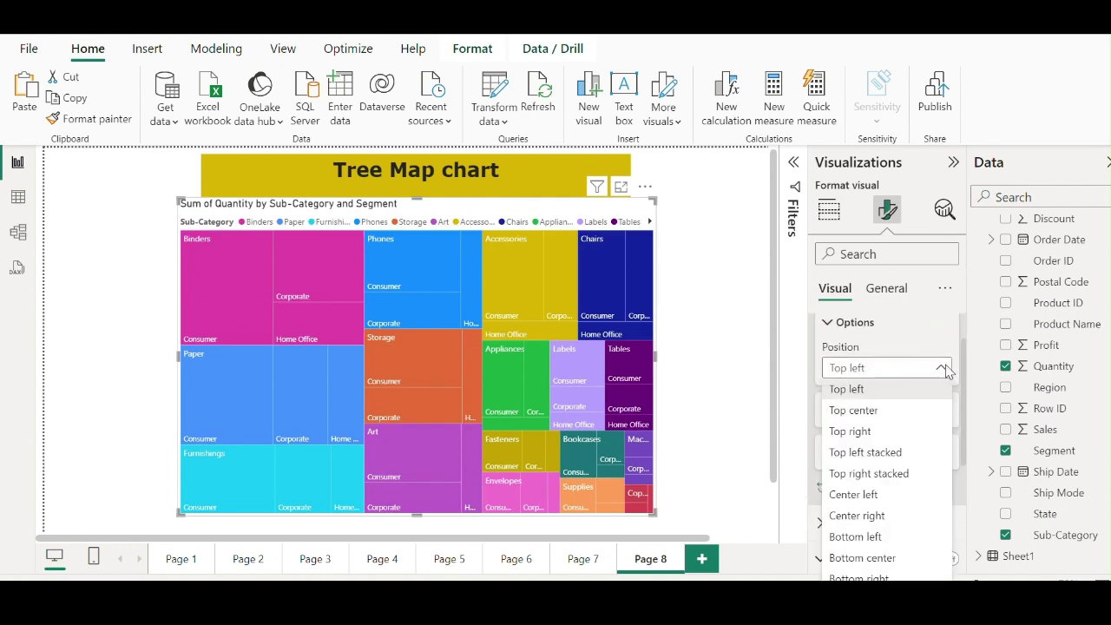
left_click(944, 369)
scroll(887, 388, "up", 1)
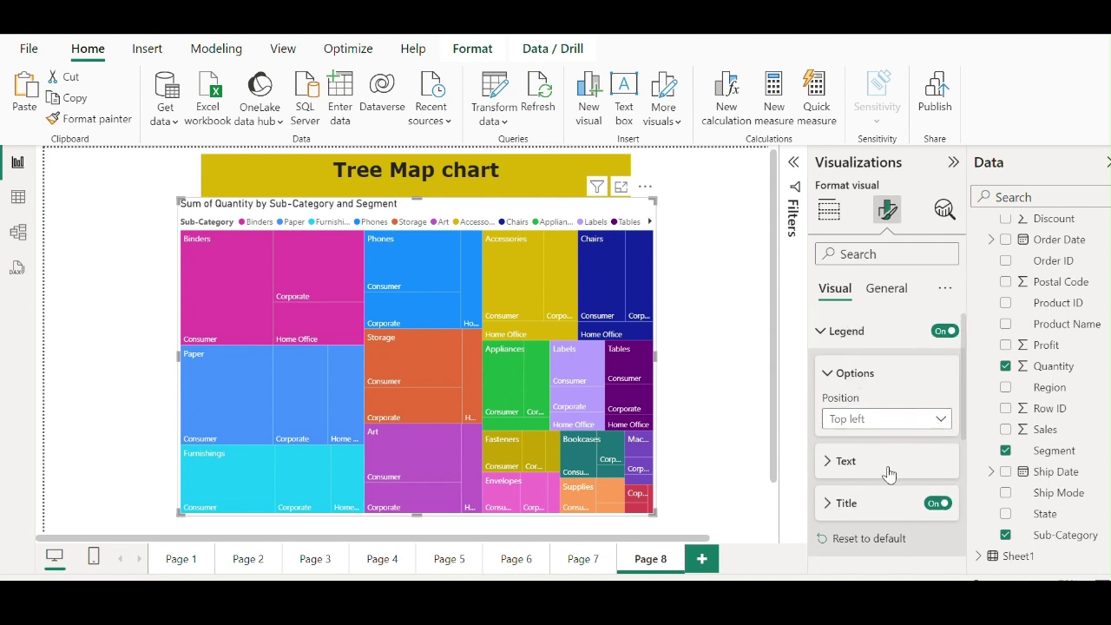
- Toggle the treemap's data labels on and off again with the legend displayed
scroll(833, 462, "down", 1)
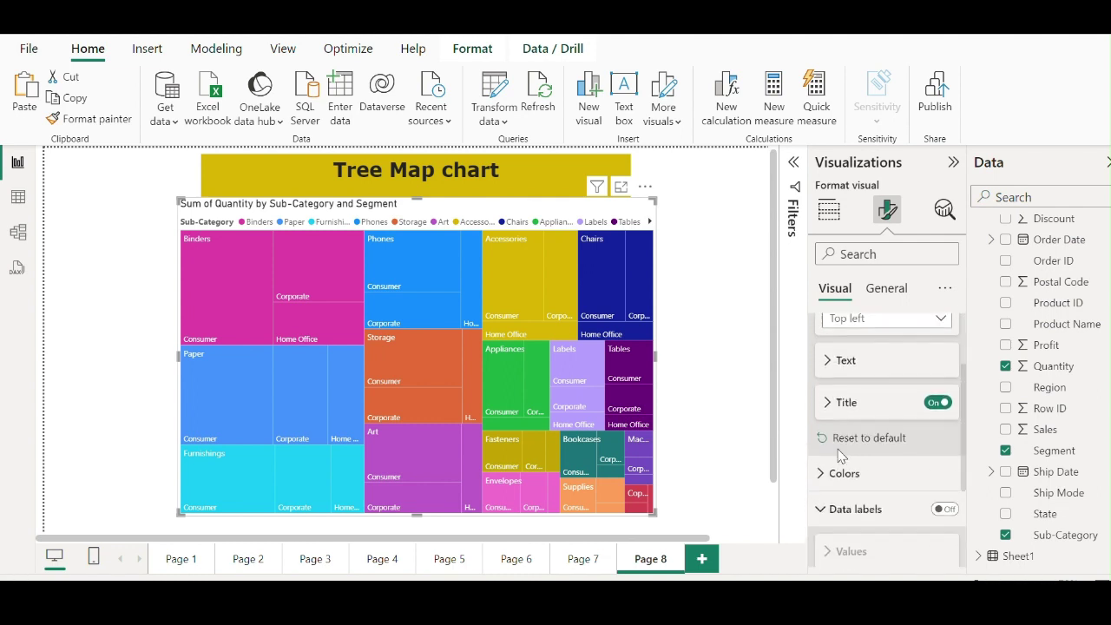
left_click(835, 506)
scroll(838, 434, "down", 1)
scroll(835, 434, "up", 1)
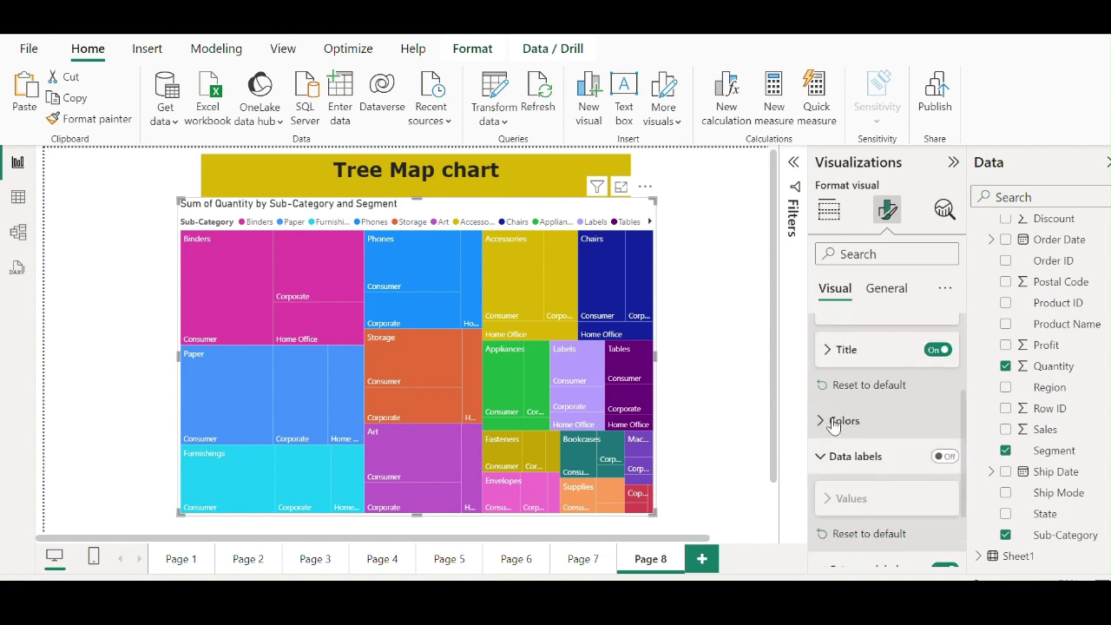
left_click(937, 460)
left_click(938, 460)
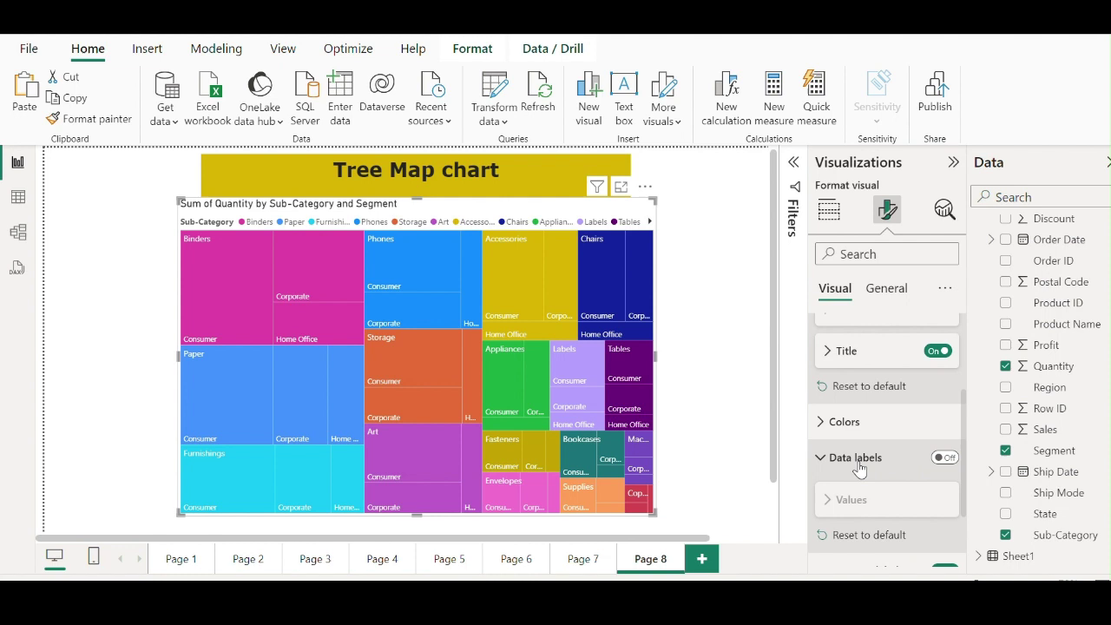
- Look through the treemap's sub-category color settings, from Binders to Copiers, and collapse the legend options
left_click(825, 422)
scroll(833, 423, "down", 2)
scroll(846, 425, "down", 2)
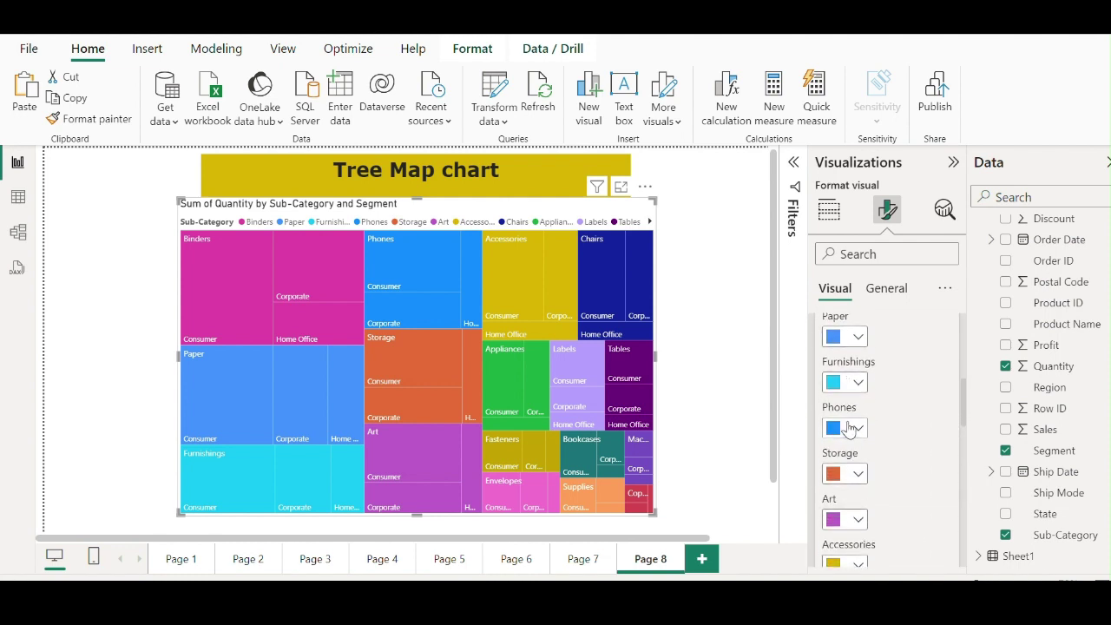
scroll(851, 430, "up", 3)
scroll(856, 434, "down", 5)
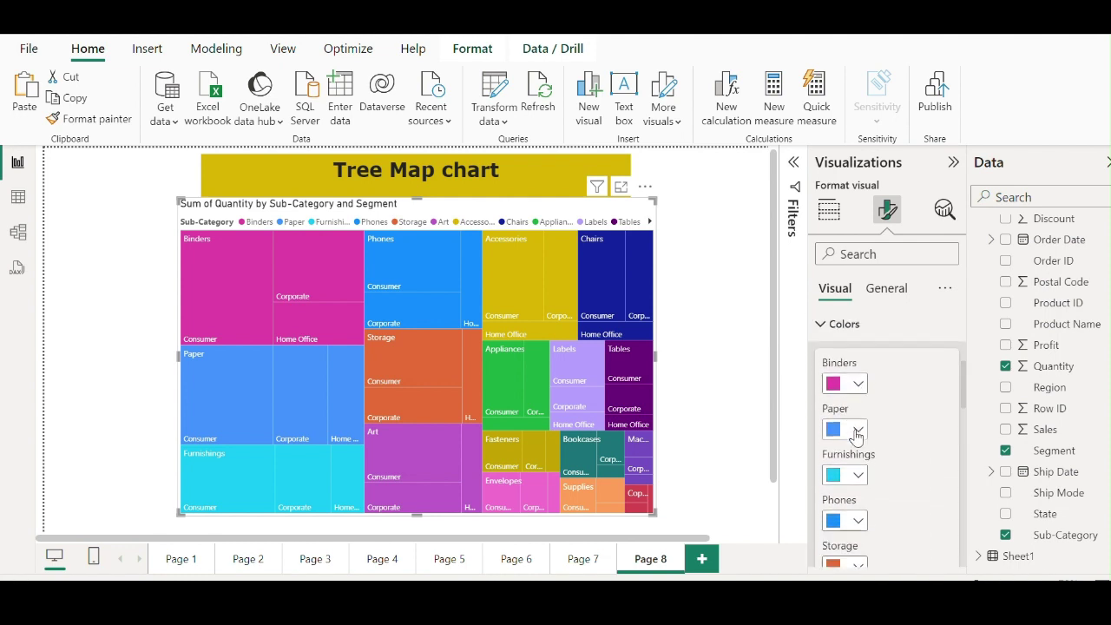
scroll(838, 453, "down", 6)
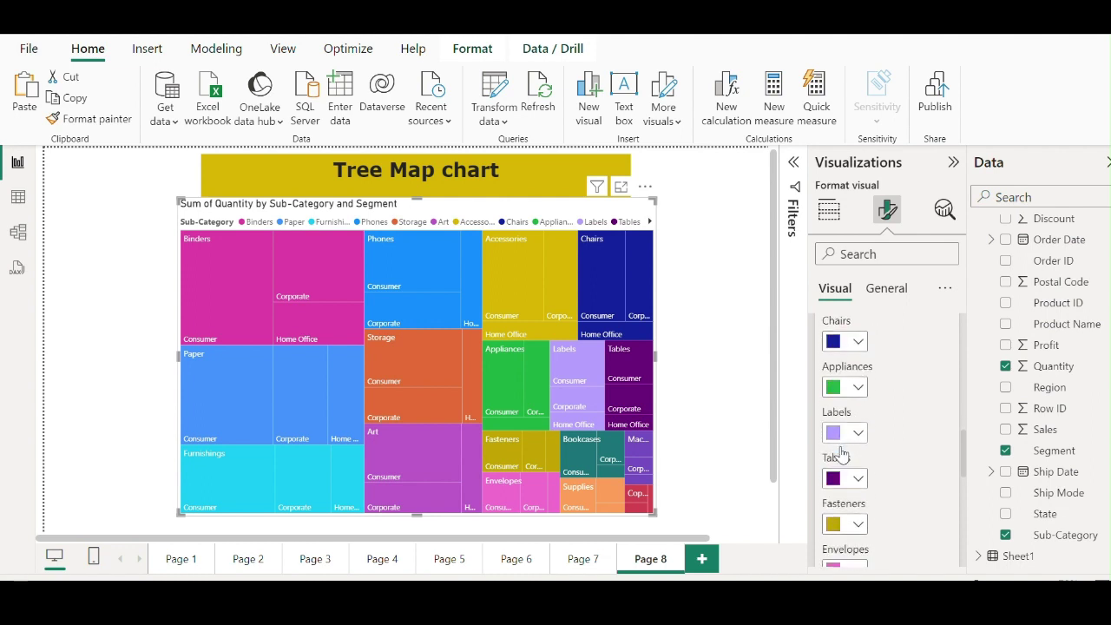
scroll(839, 452, "up", 10)
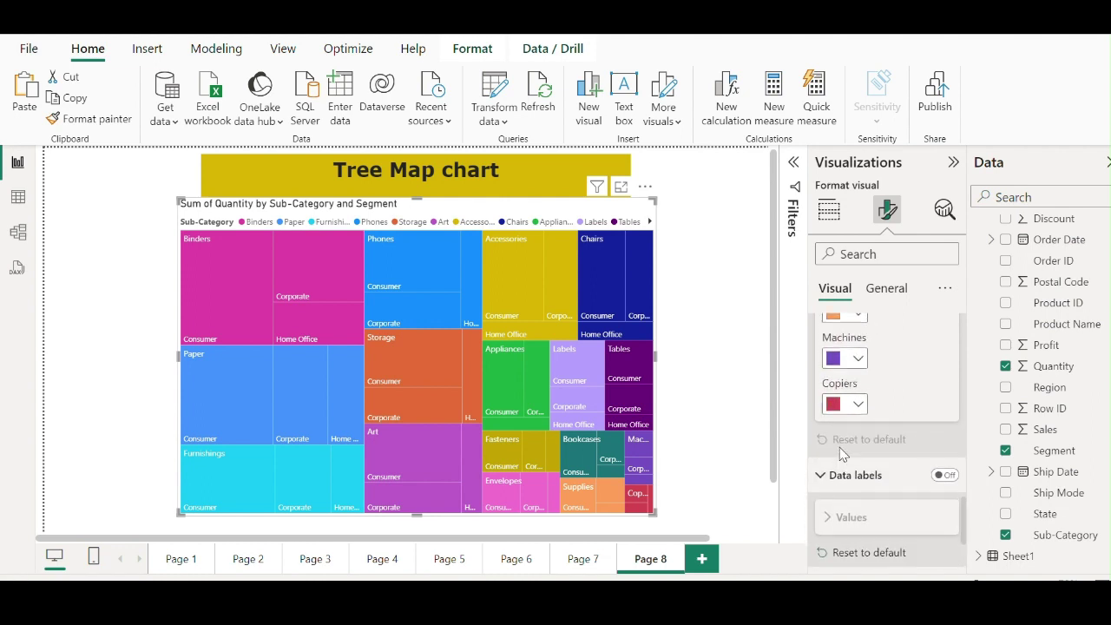
scroll(840, 447, "up", 3)
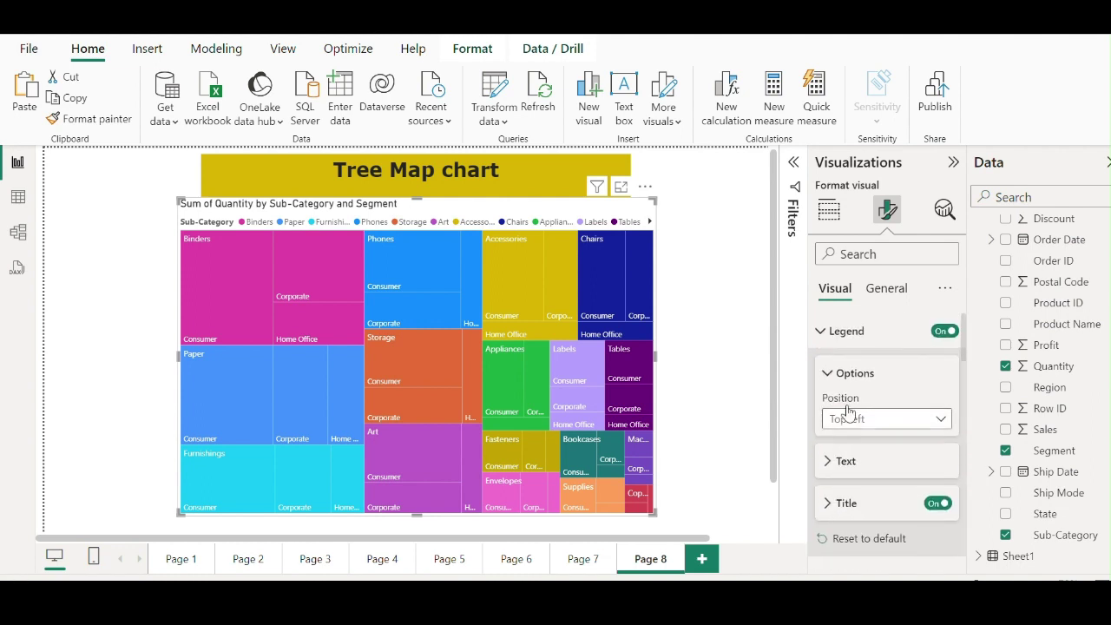
left_click(840, 331)
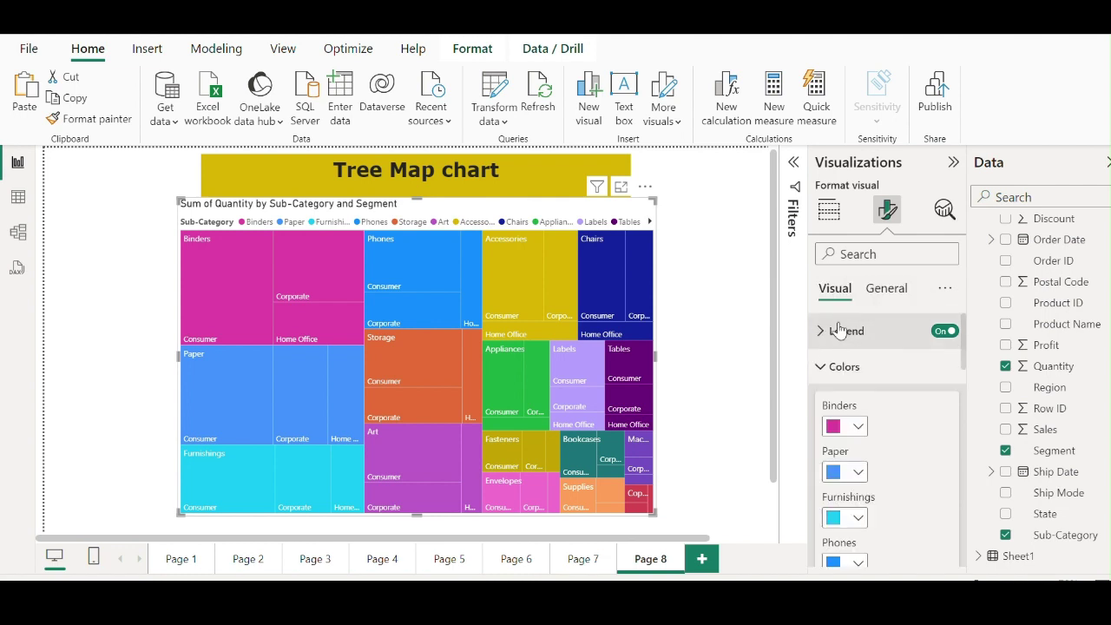
- Examine the treemap's general properties and its effects settings, including background, visual border and shadow
left_click(875, 291)
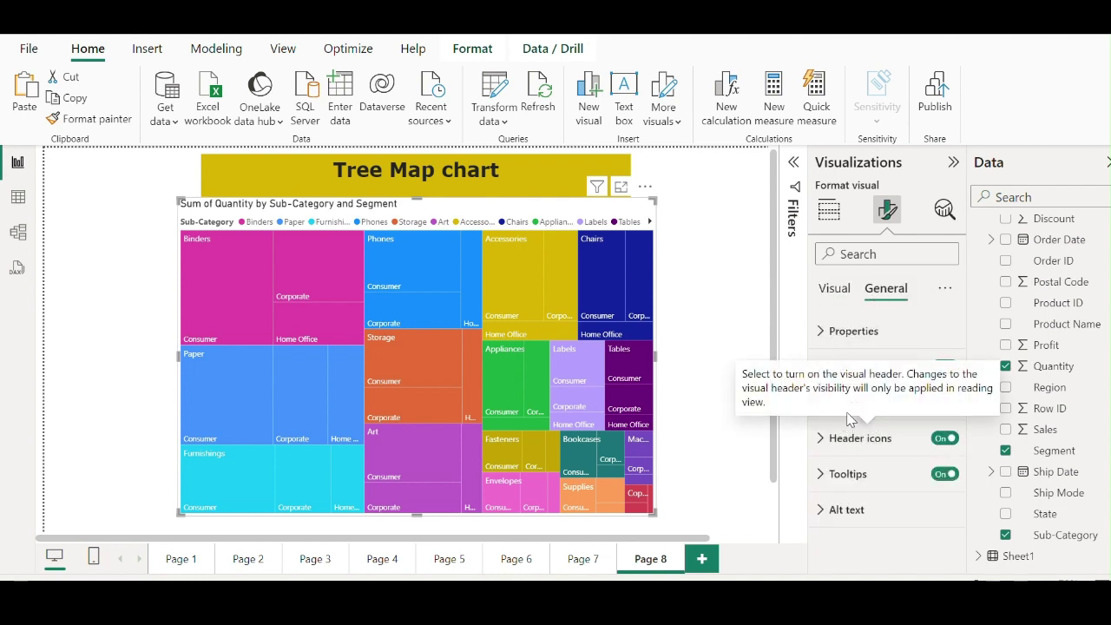
left_click(825, 332)
scroll(868, 466, "down", 5)
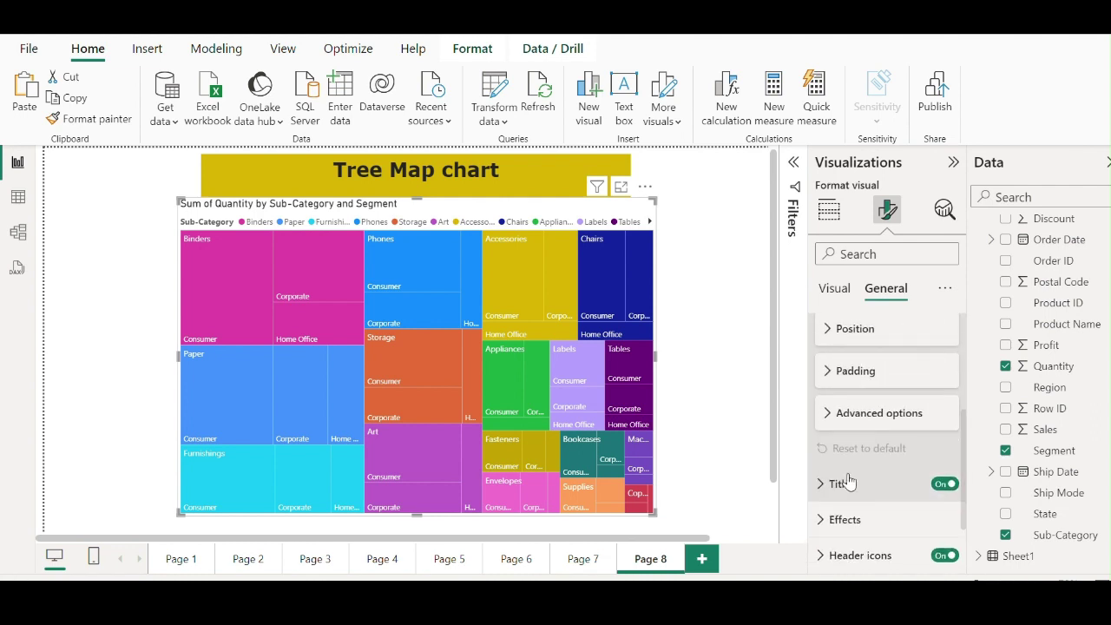
scroll(842, 451, "up", 5)
left_click(832, 331)
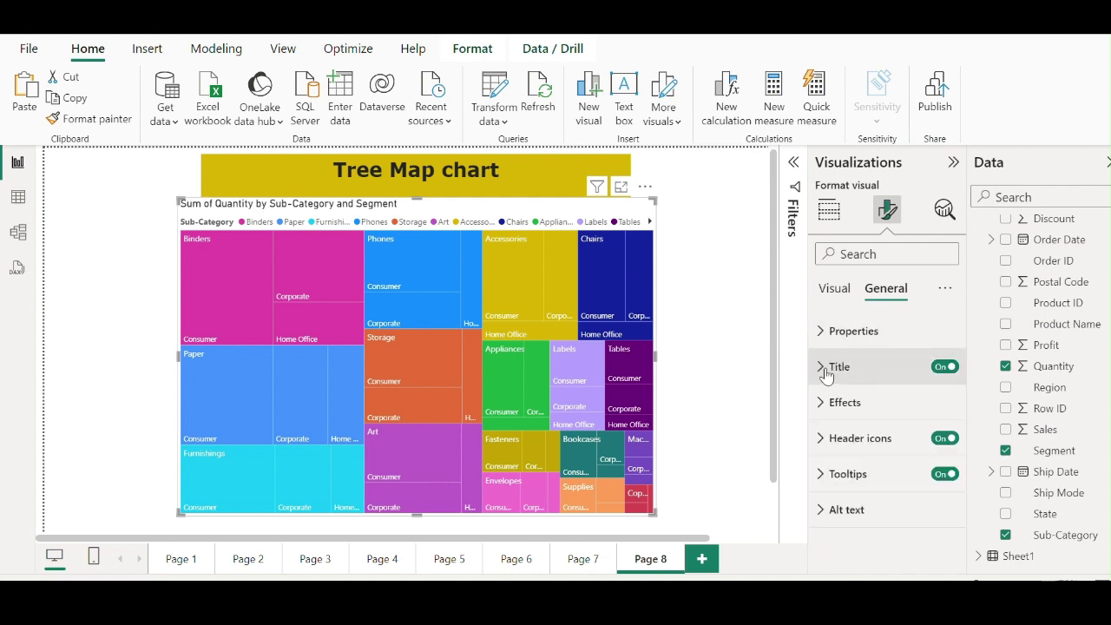
left_click(823, 401)
scroll(835, 417, "down", 3)
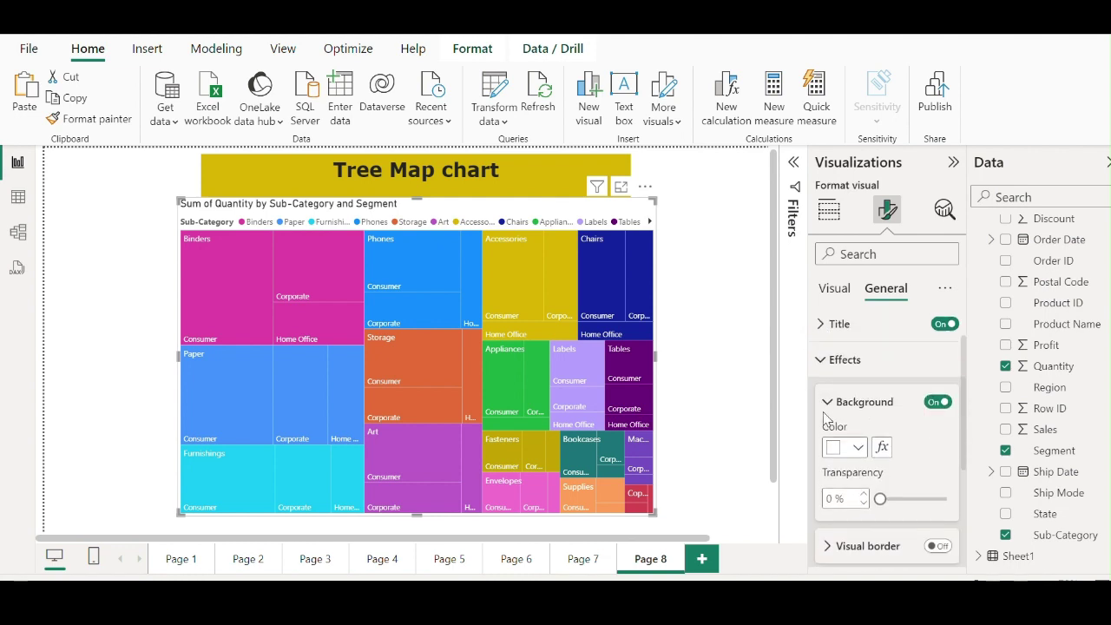
scroll(839, 441, "up", 3)
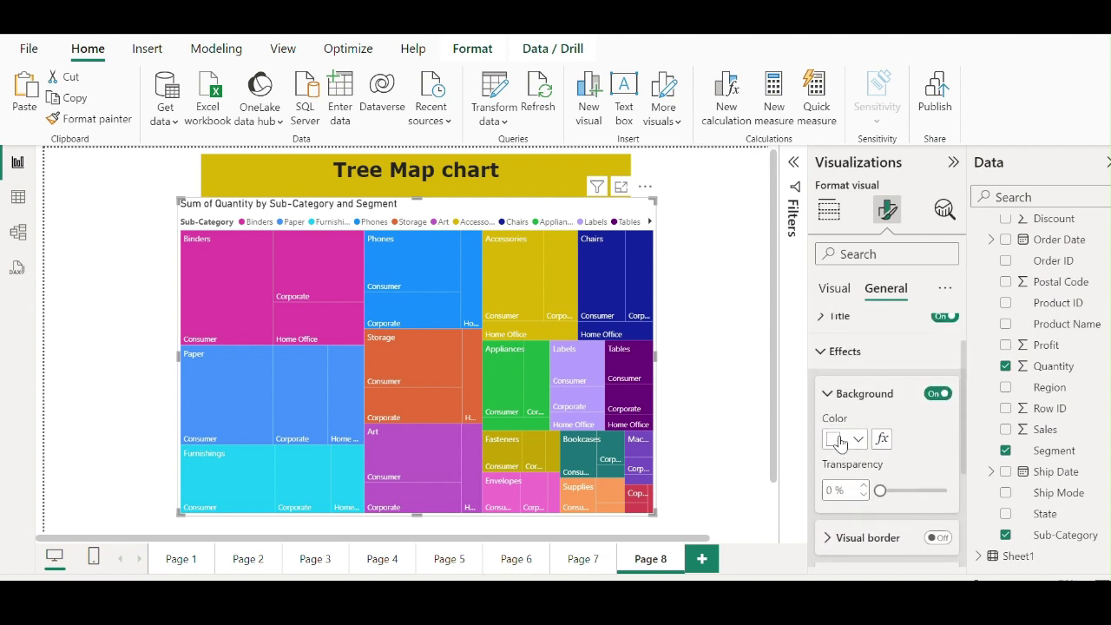
scroll(899, 463, "down", 3)
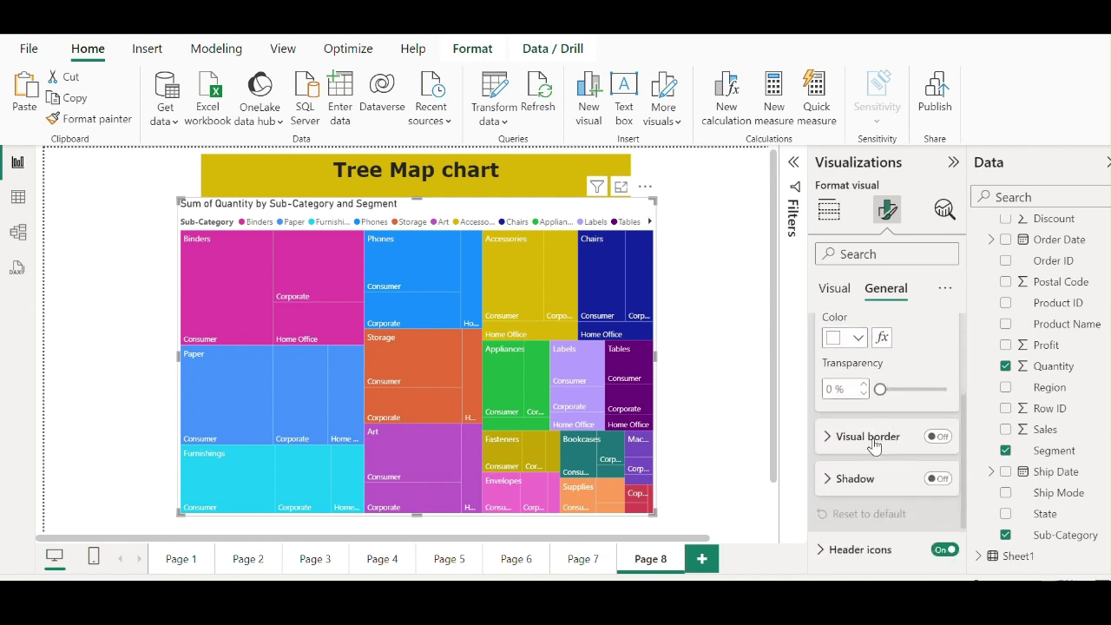
scroll(839, 430, "up", 5)
left_click(823, 403)
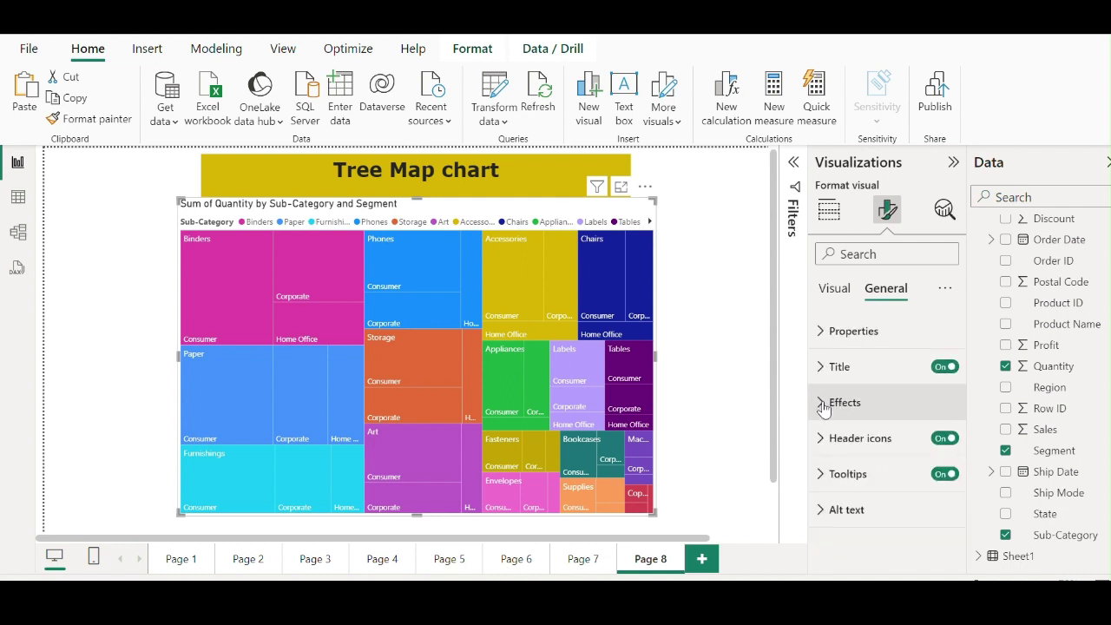
- Examine the treemap's header icon settings, covering background, border and icon colors and transparency
left_click(823, 437)
scroll(873, 439, "down", 3)
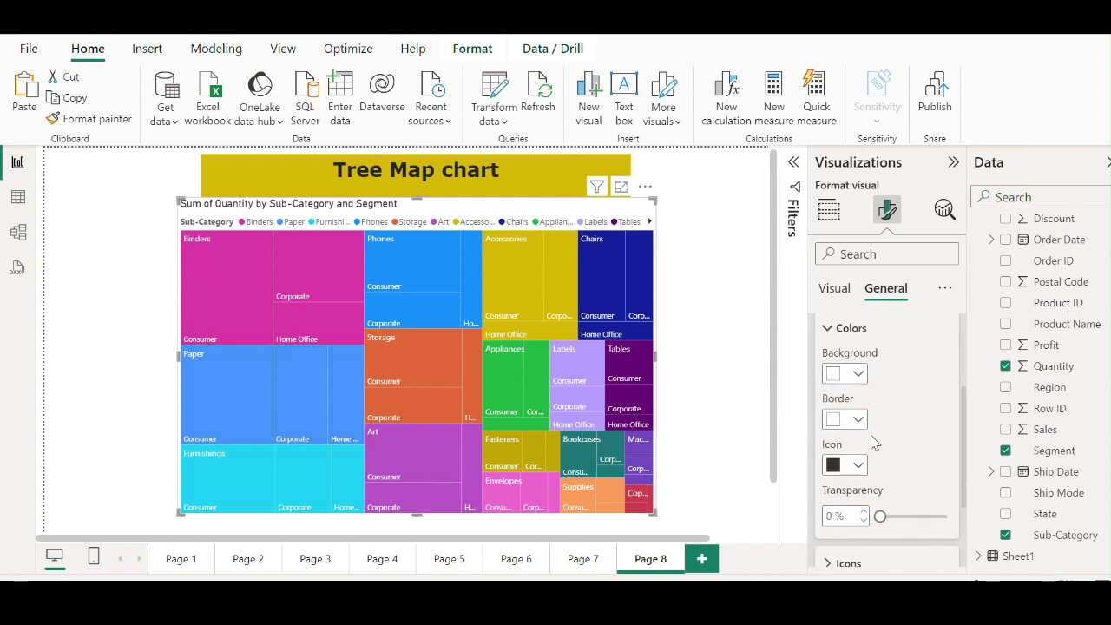
scroll(856, 439, "up", 3)
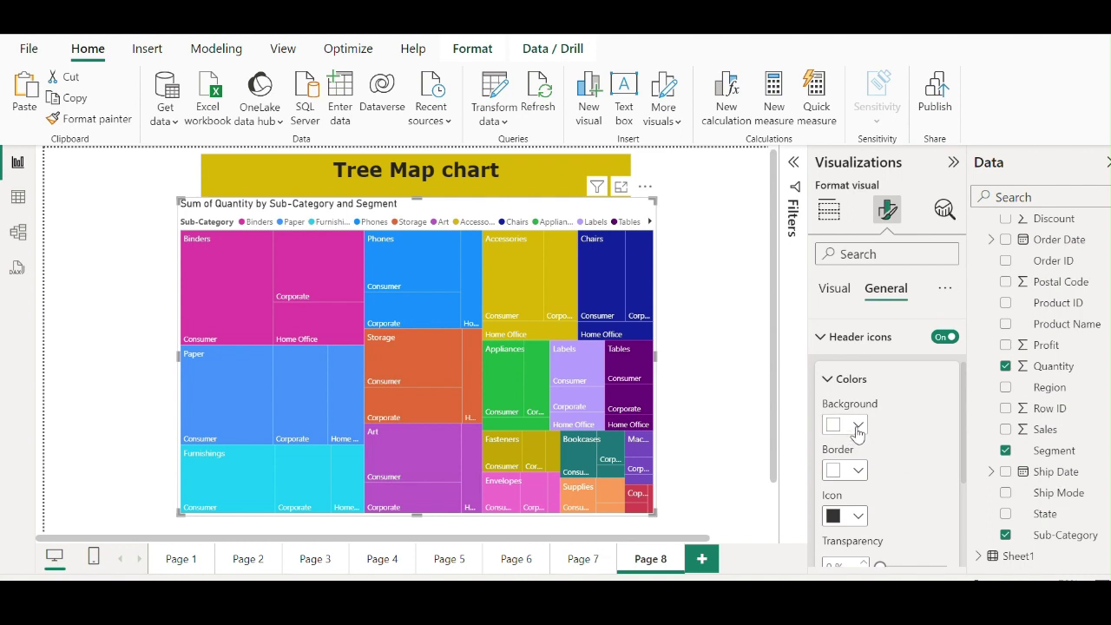
left_click(829, 337)
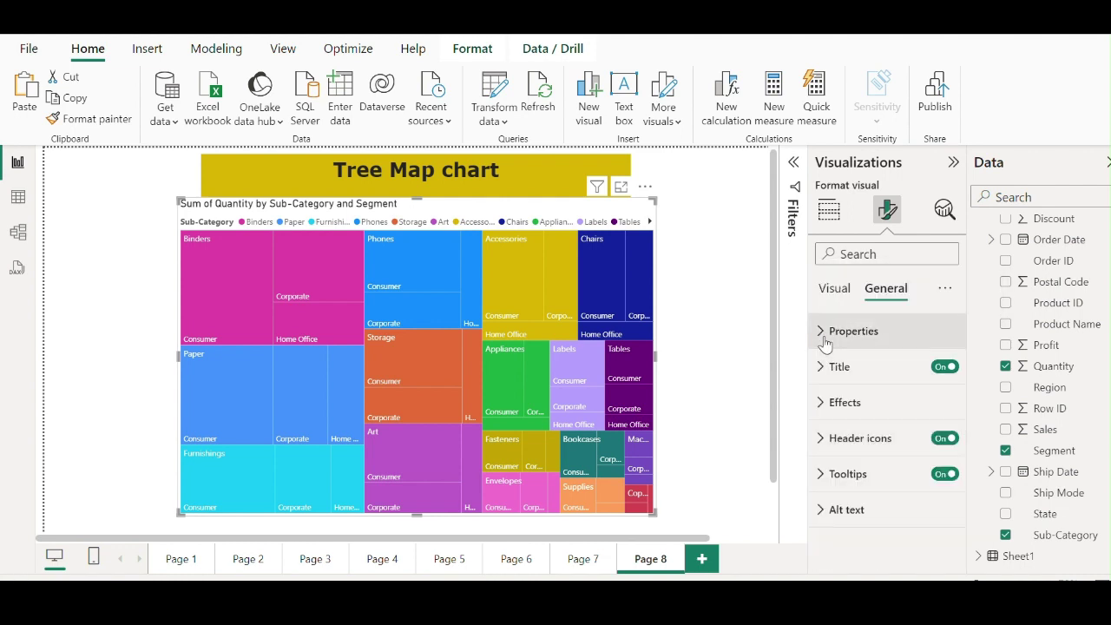
left_click(819, 440)
scroll(842, 447, "down", 4)
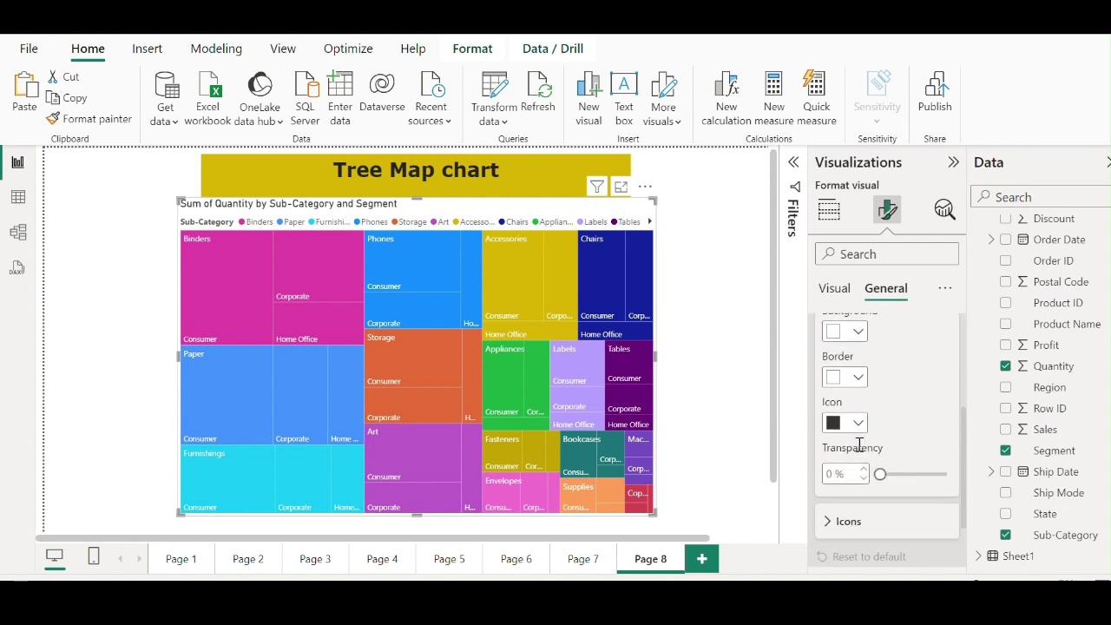
scroll(849, 458, "up", 3)
left_click(820, 387)
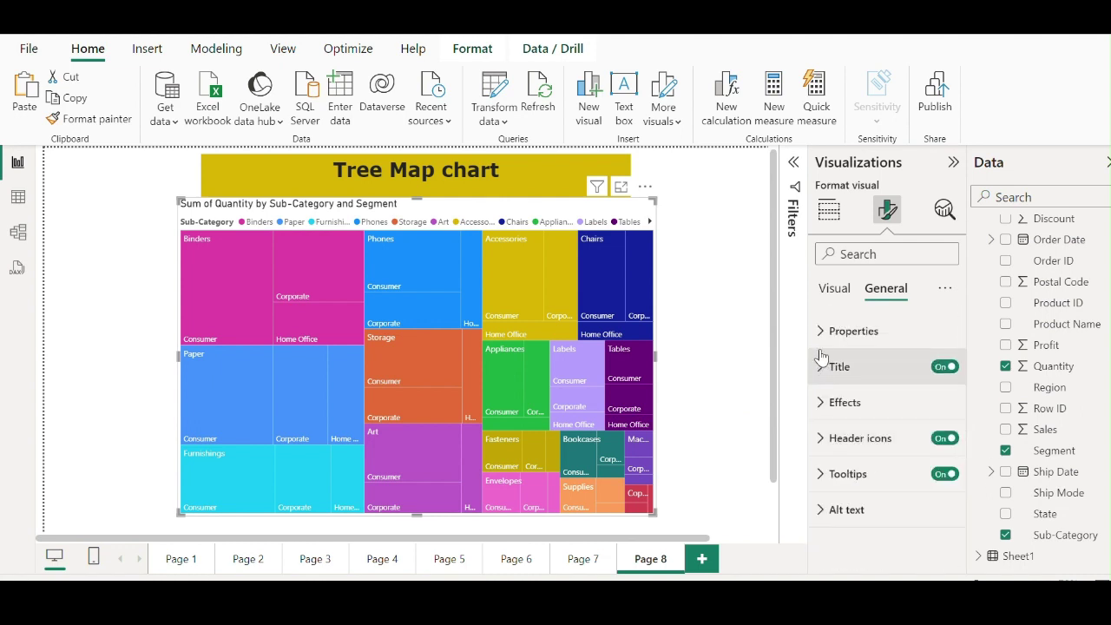
- Check the color choices for the treemap's background effect, then return to the visual-specific format settings
left_click(821, 404)
scroll(868, 412, "down", 3)
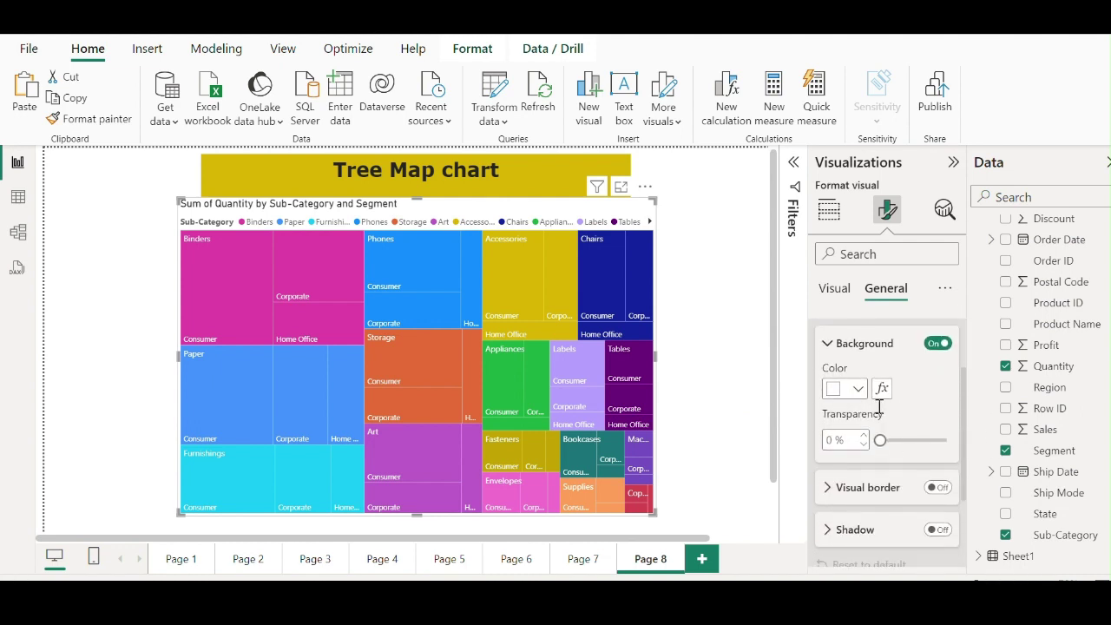
left_click(858, 389)
left_click(858, 389)
scroll(864, 434, "up", 3)
left_click(835, 292)
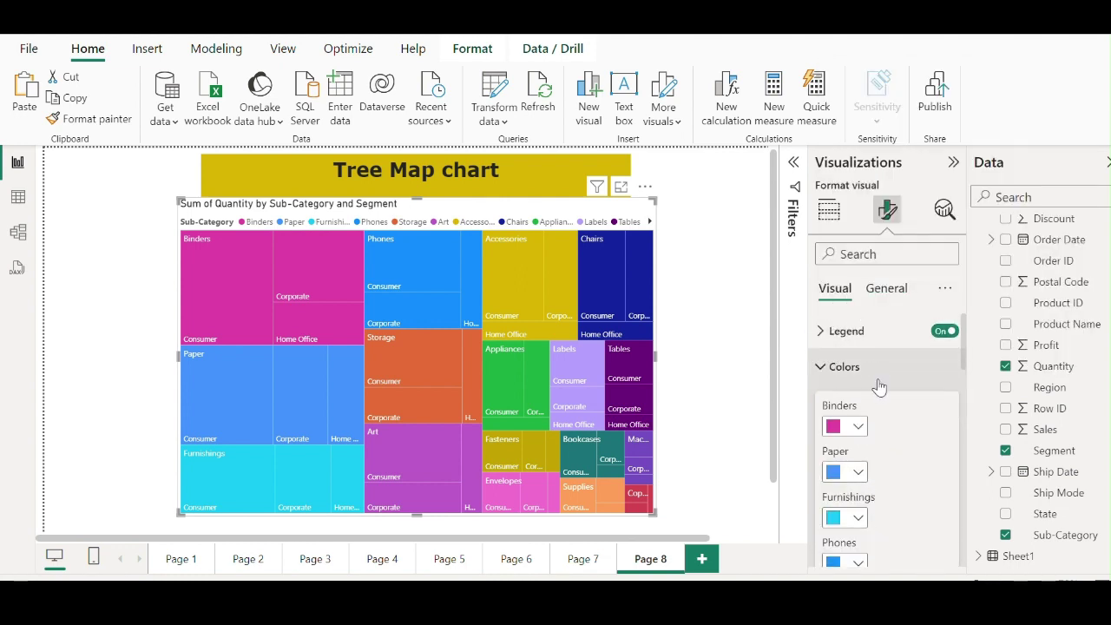
- Look through the treemap's legend, data label and category label settings, collapsing the color, legend and category label options
left_click(821, 366)
left_click(826, 336)
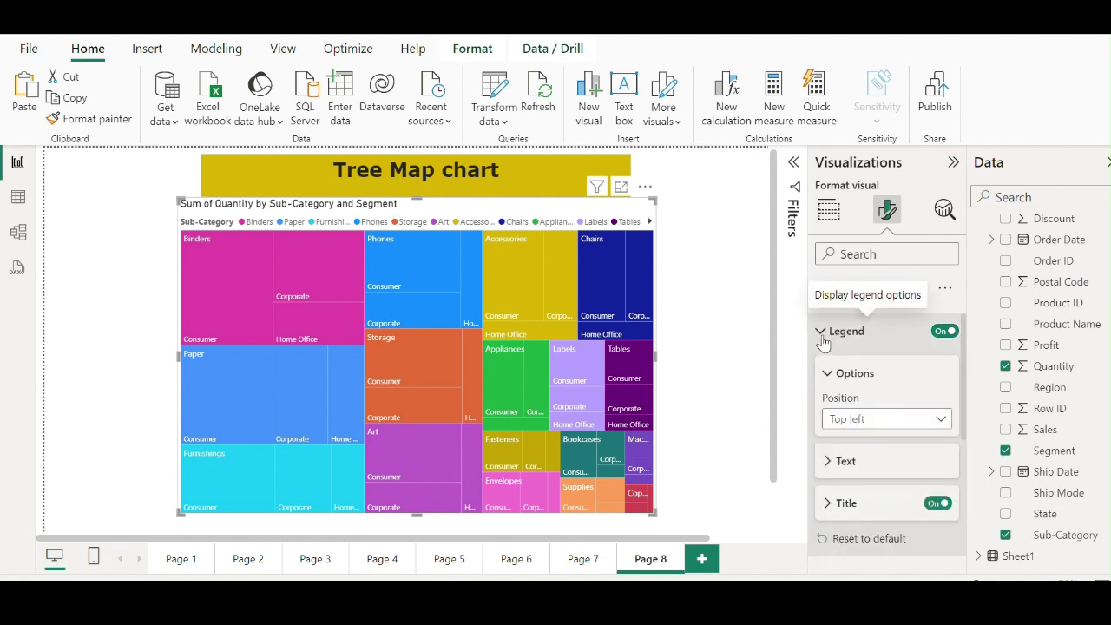
left_click(831, 337)
scroll(831, 373, "down", 1)
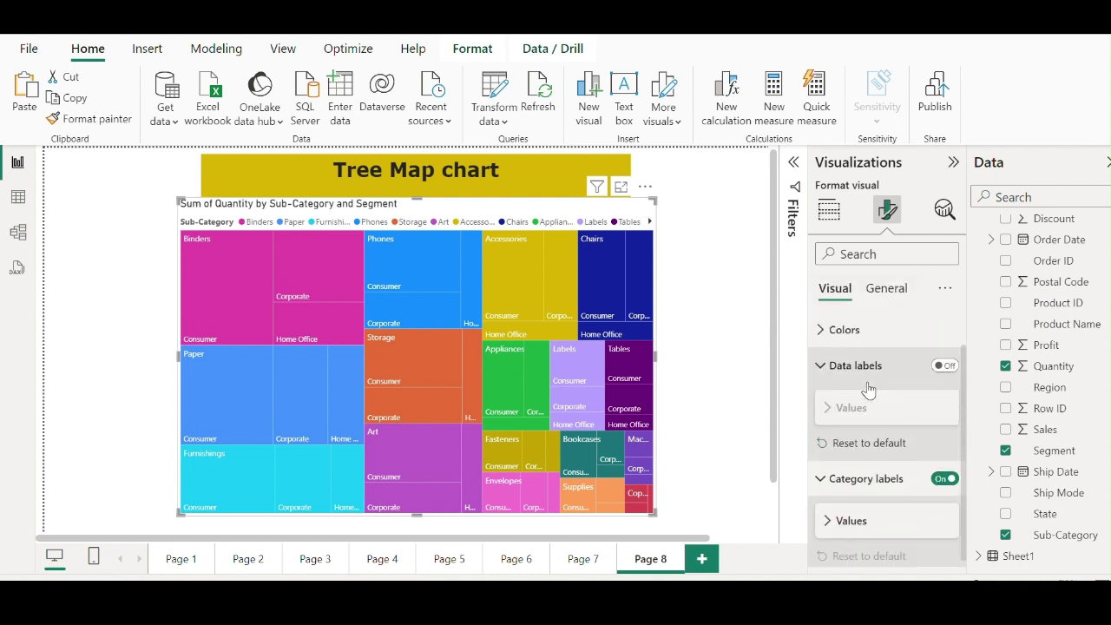
left_click(823, 473)
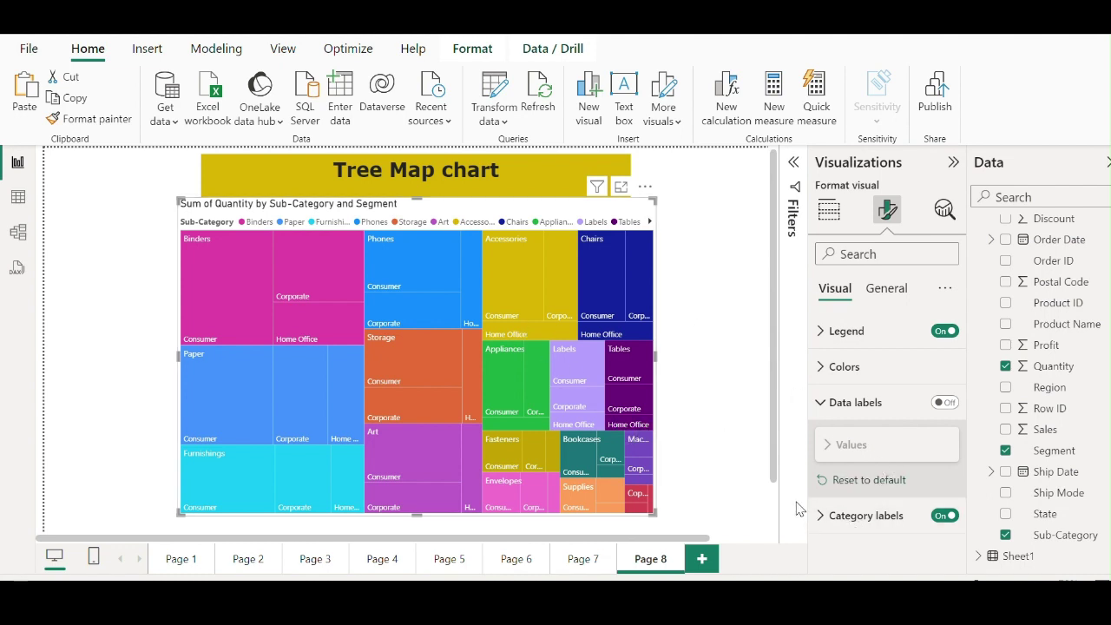
- Review the fields assigned to the treemap, covering its category, details, values and tooltips
left_click(818, 215)
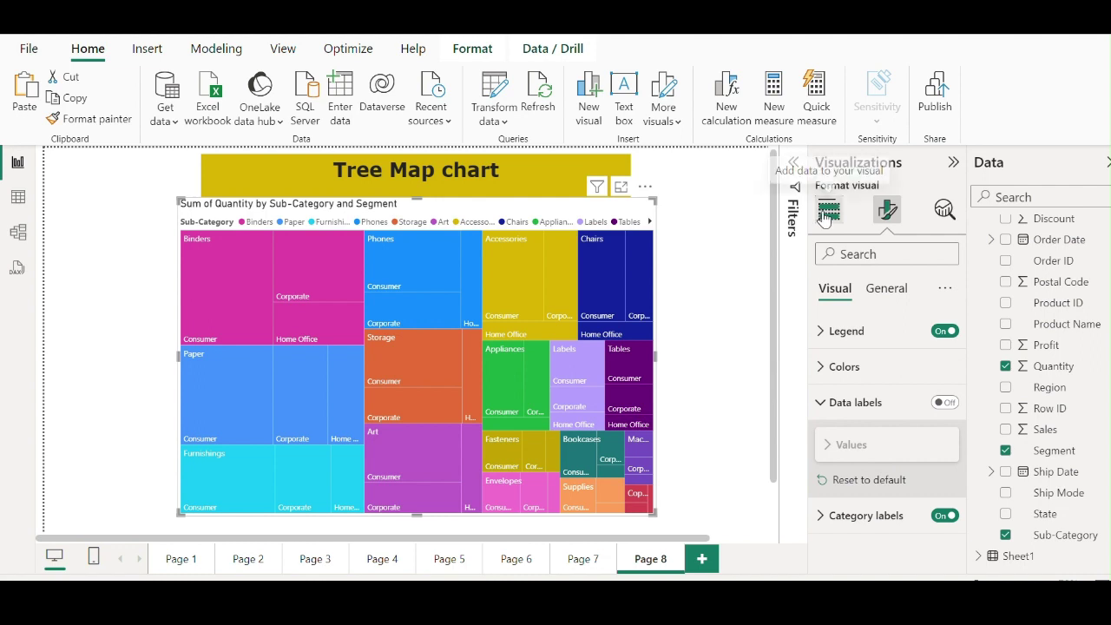
scroll(885, 512, "down", 3)
scroll(879, 531, "down", 2)
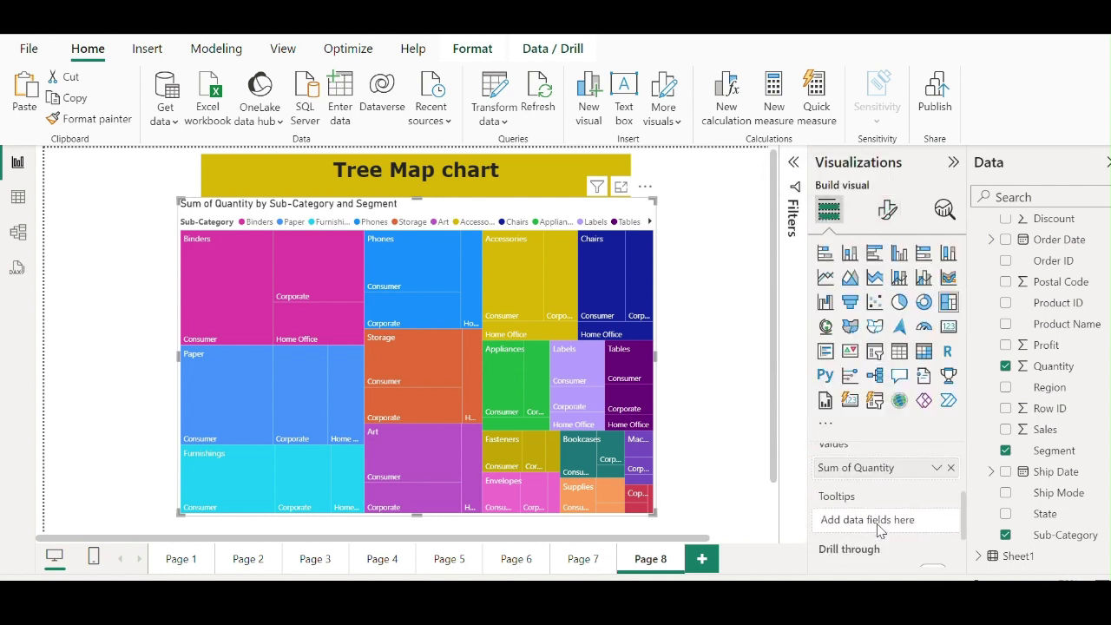
scroll(876, 531, "up", 3)
scroll(874, 531, "up", 2)
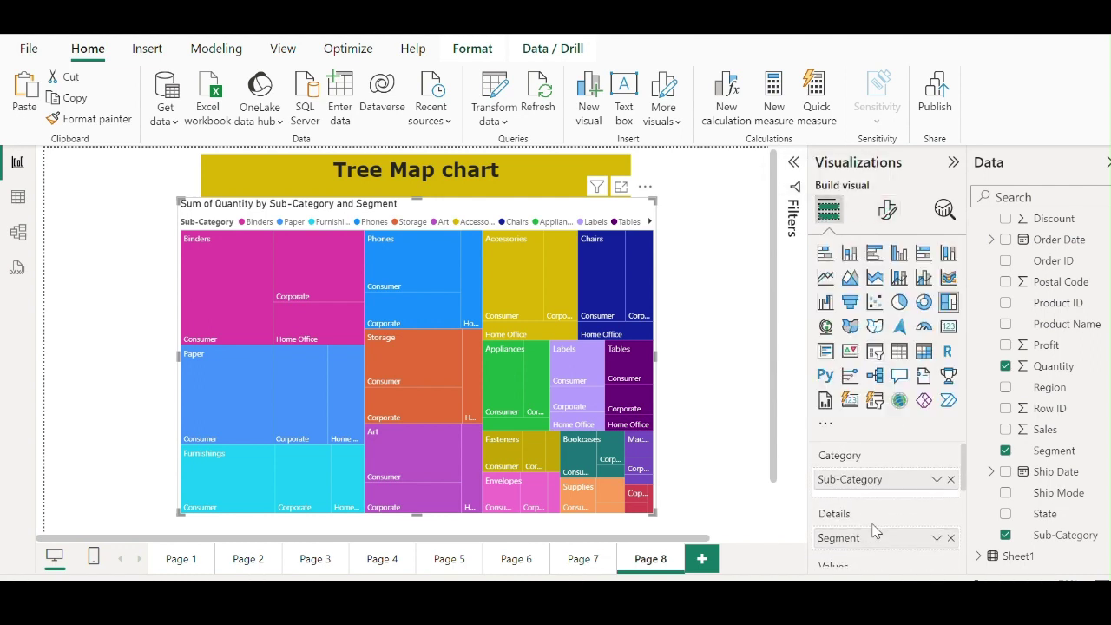
scroll(871, 520, "down", 1)
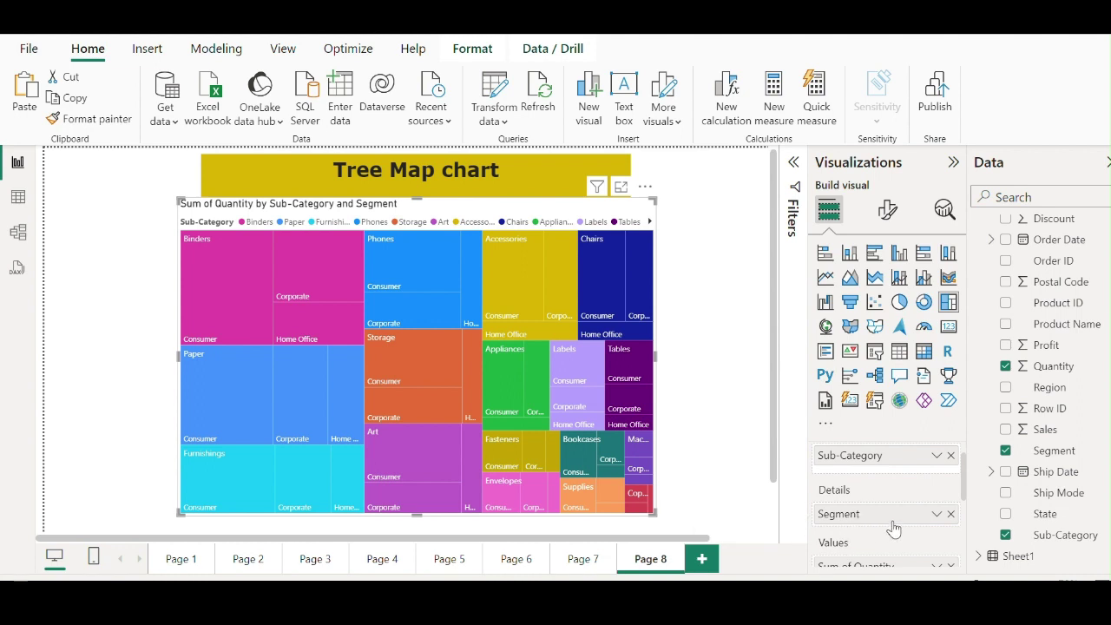
scroll(881, 518, "down", 1)
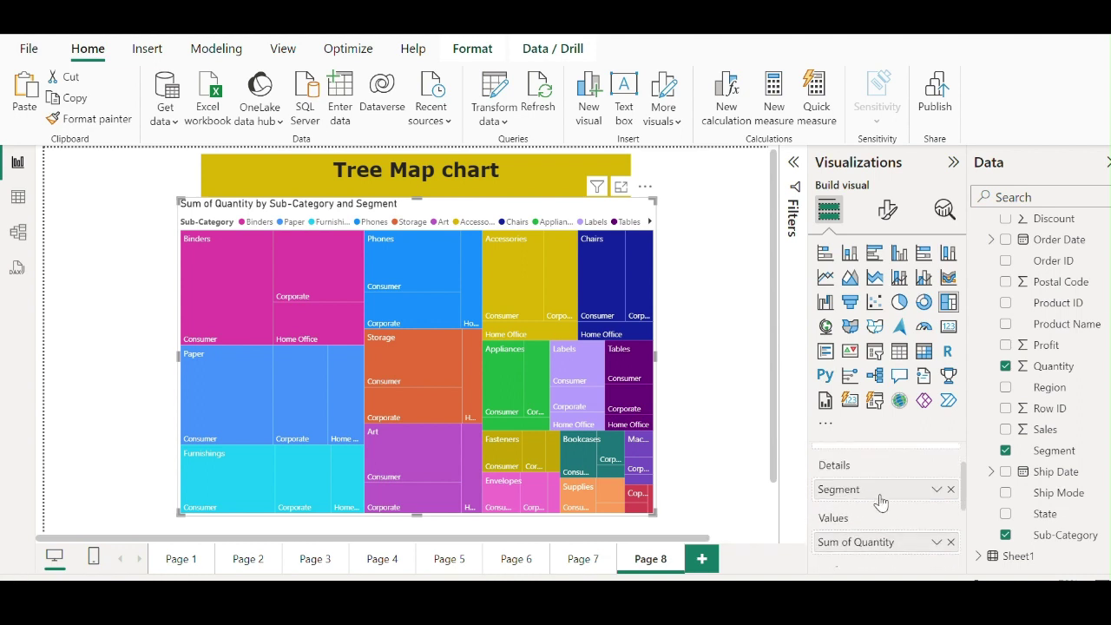
scroll(876, 542, "up", 1)
scroll(878, 536, "up", 1)
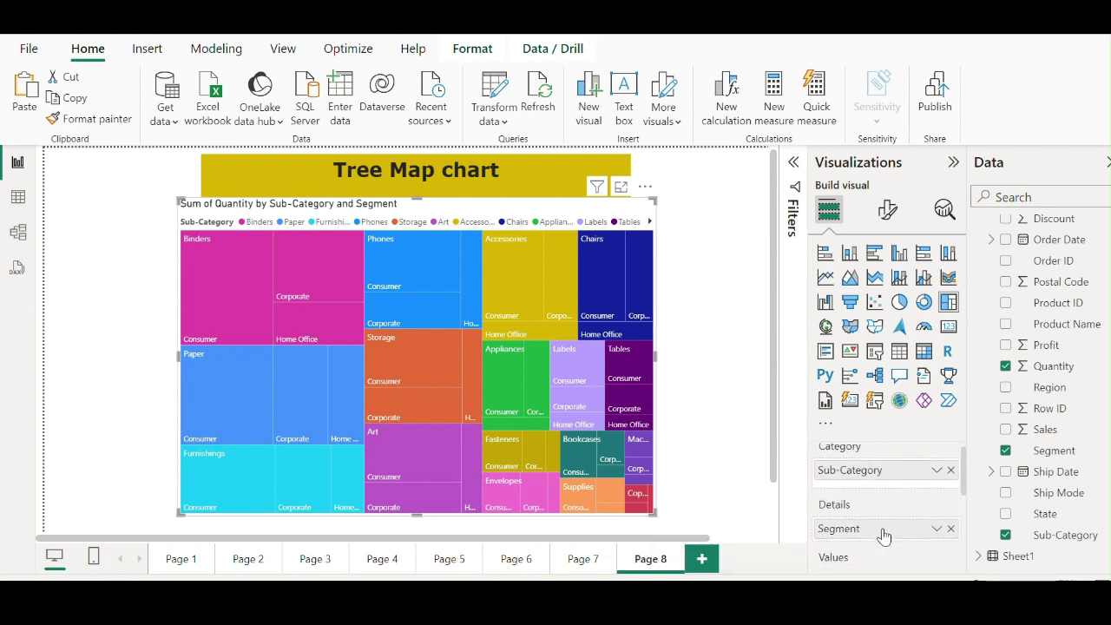
- Replace Sub-Category with the Category field as the treemap's category and inspect the Office Supplies details
left_click(950, 479)
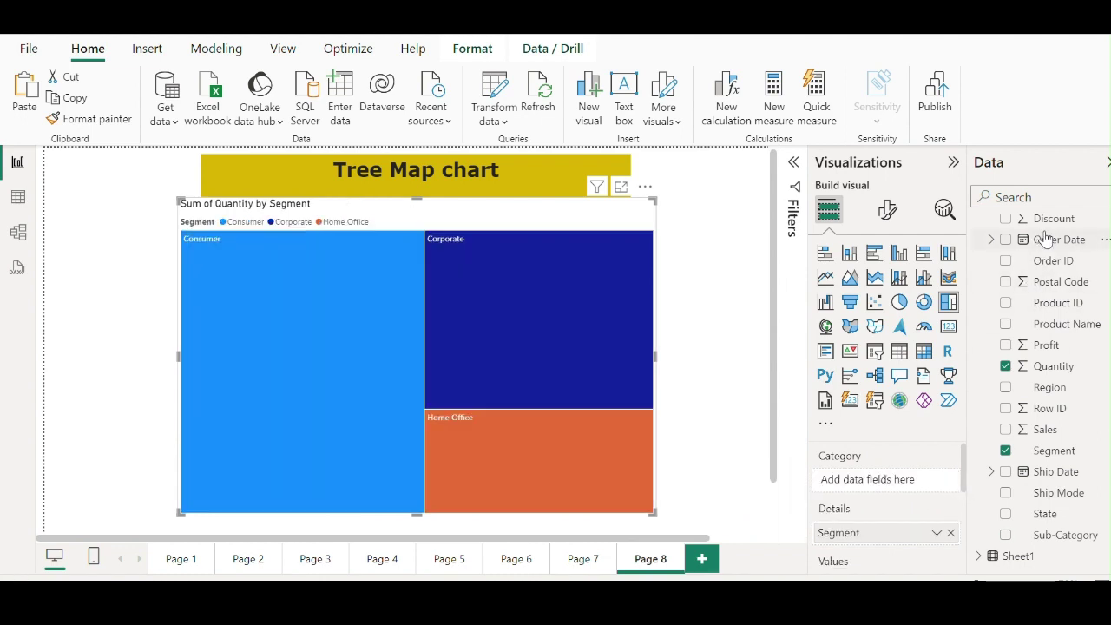
scroll(1046, 295, "up", 3)
left_click_drag(1055, 250, 903, 486)
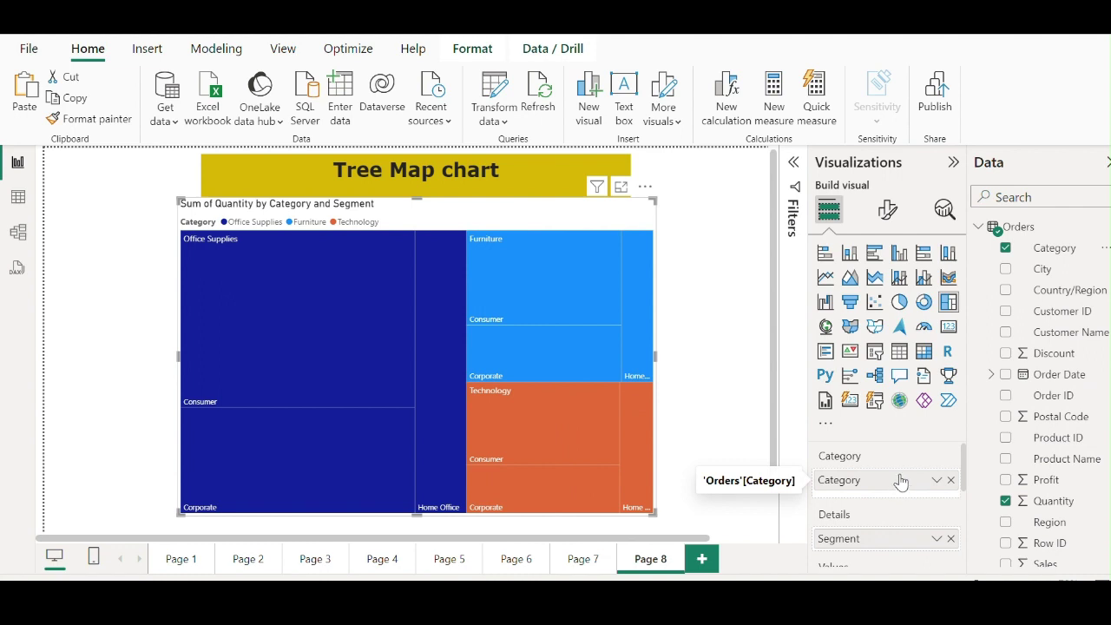
mouse_move(201, 278)
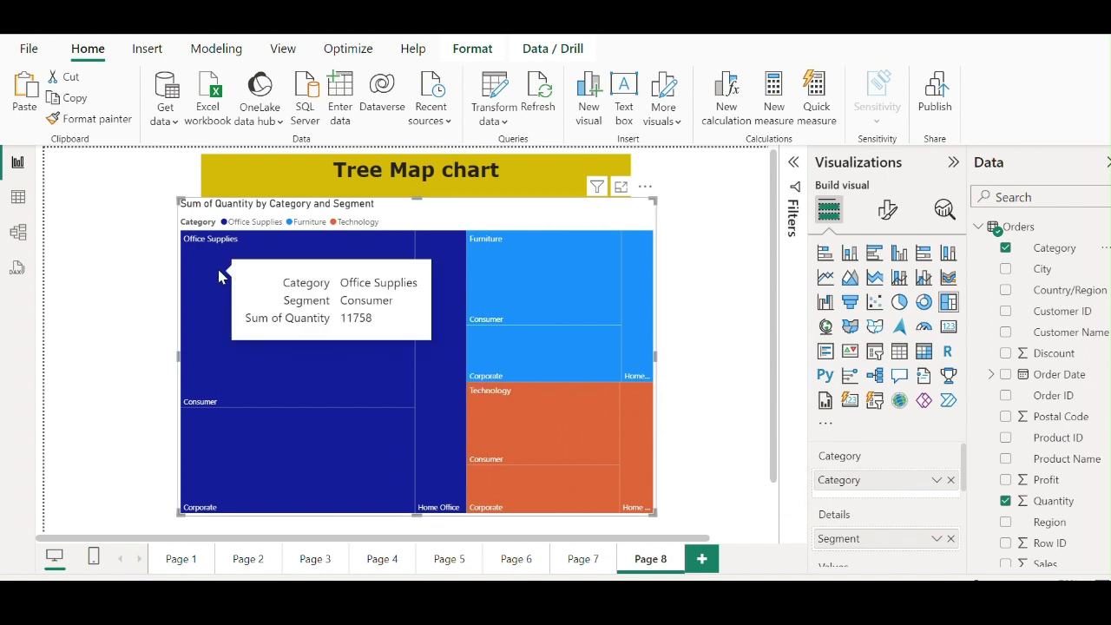
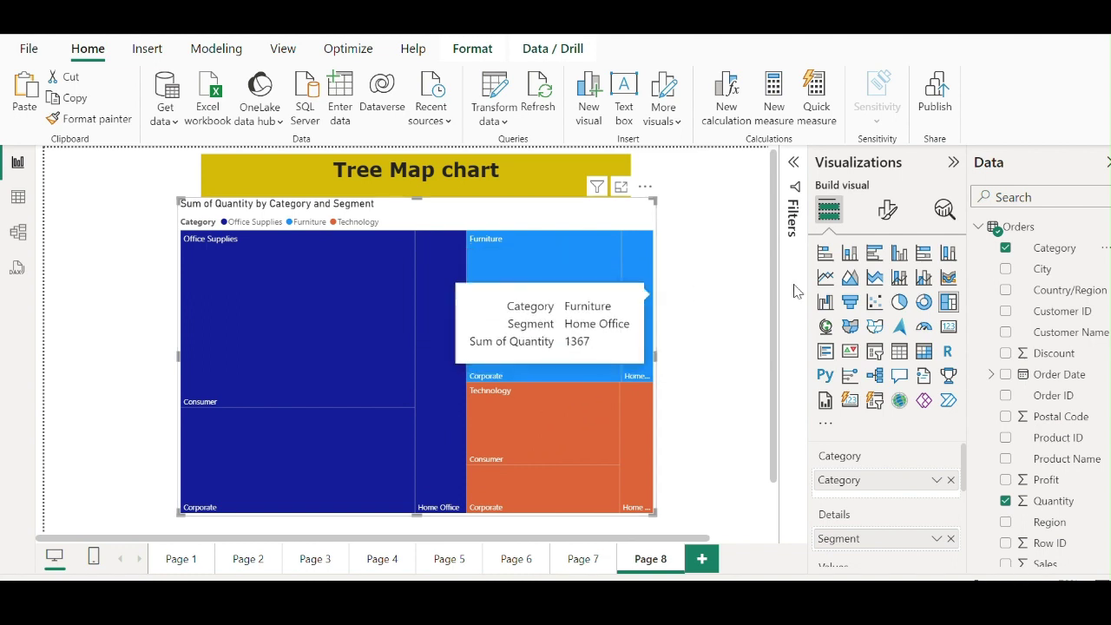
- Remove the Category field from the treemap's category and put Sub-Category back in its place
left_click(950, 480)
scroll(1041, 434, "down", 3)
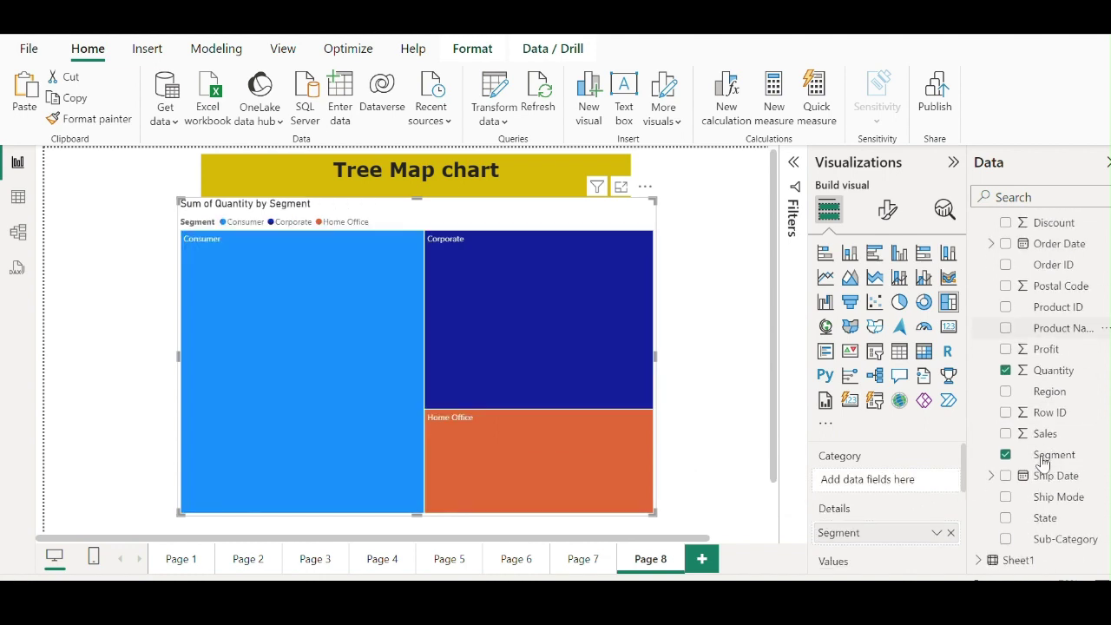
left_click_drag(1061, 536, 913, 481)
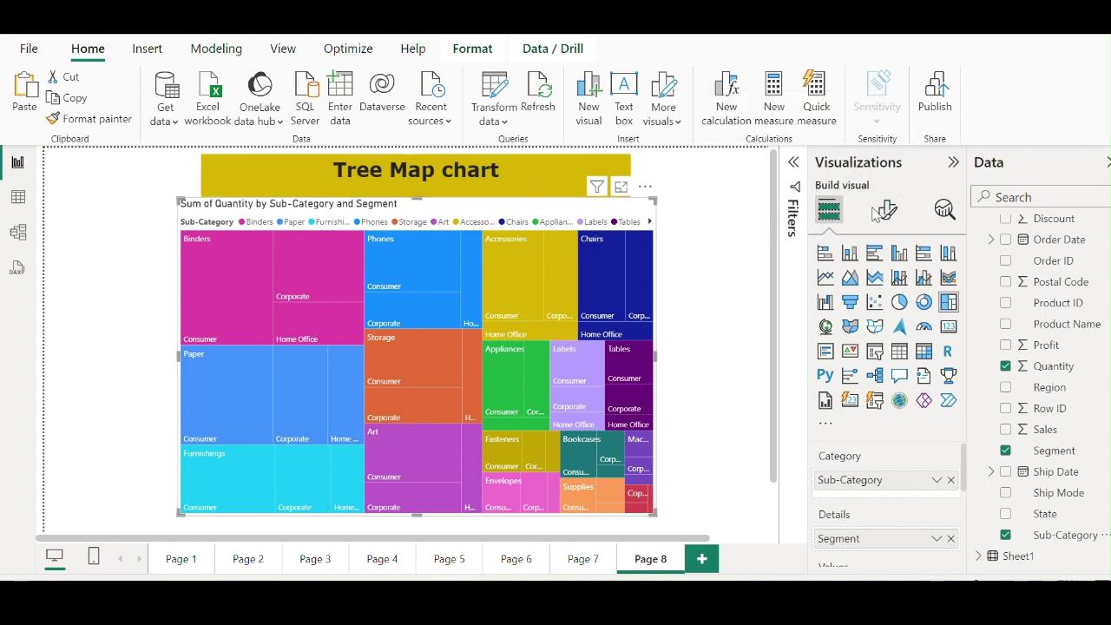
- Examine the treemap's color settings for each sub-category, including the color choices offered for Binders
left_click(886, 209)
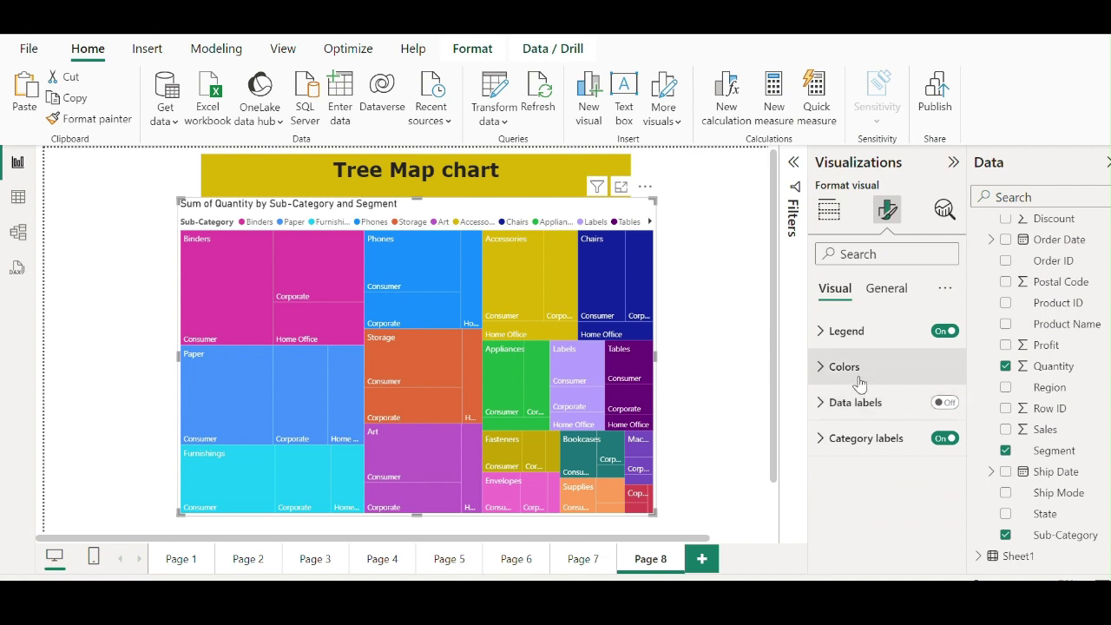
left_click(823, 367)
scroll(842, 409, "down", 8)
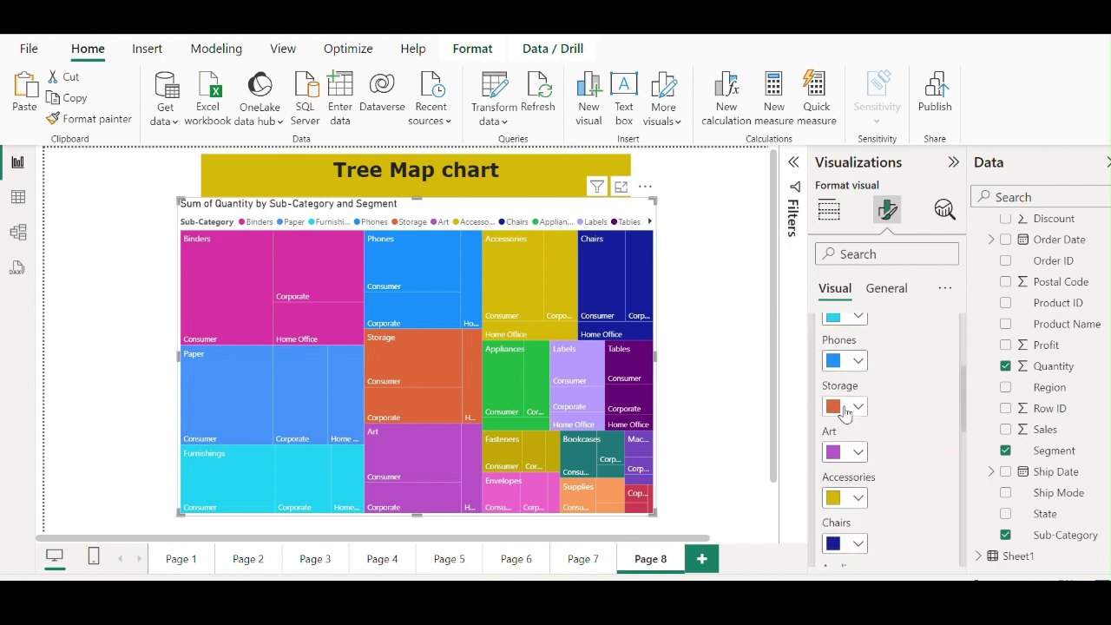
scroll(848, 427, "down", 3)
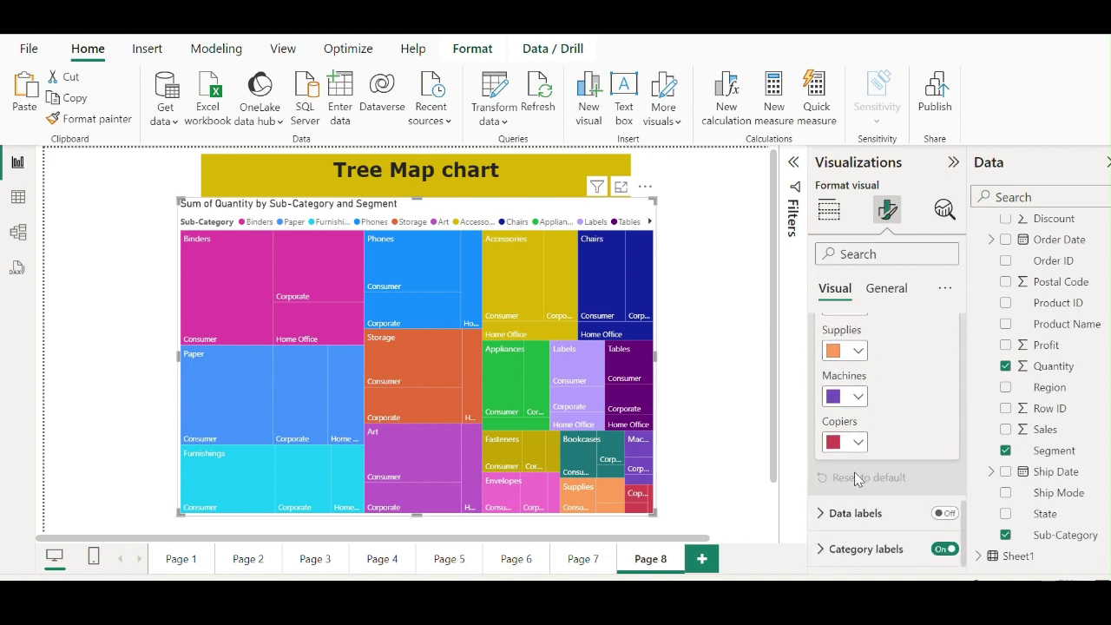
scroll(855, 421, "up", 10)
left_click(858, 428)
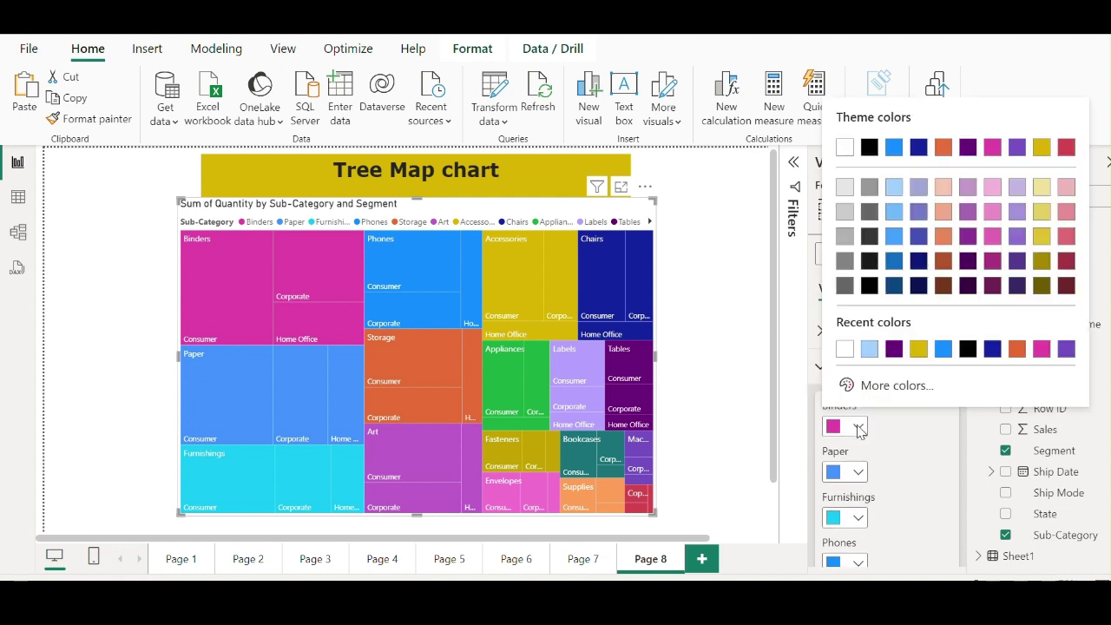
left_click(858, 429)
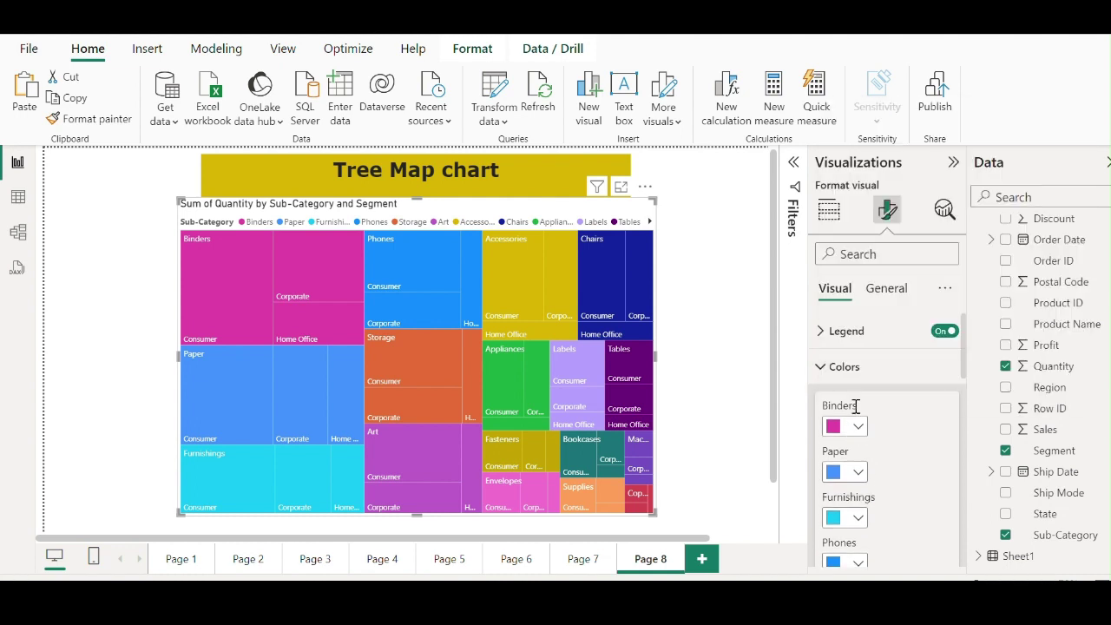
left_click(823, 371)
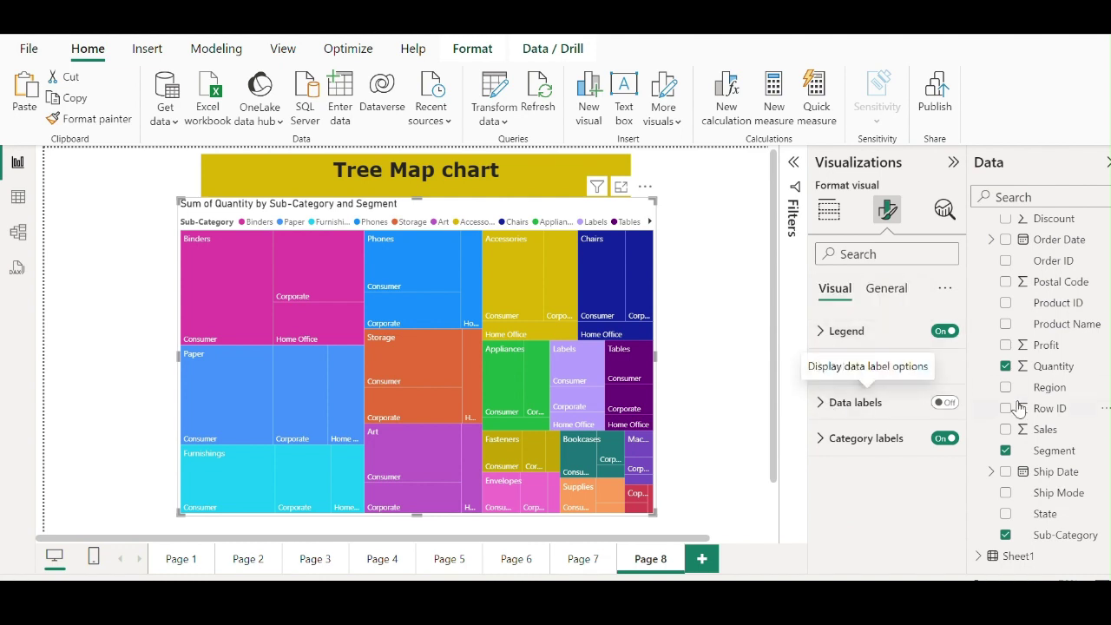
- Turn on the treemap's data labels and expand their value formatting options
left_click(946, 403)
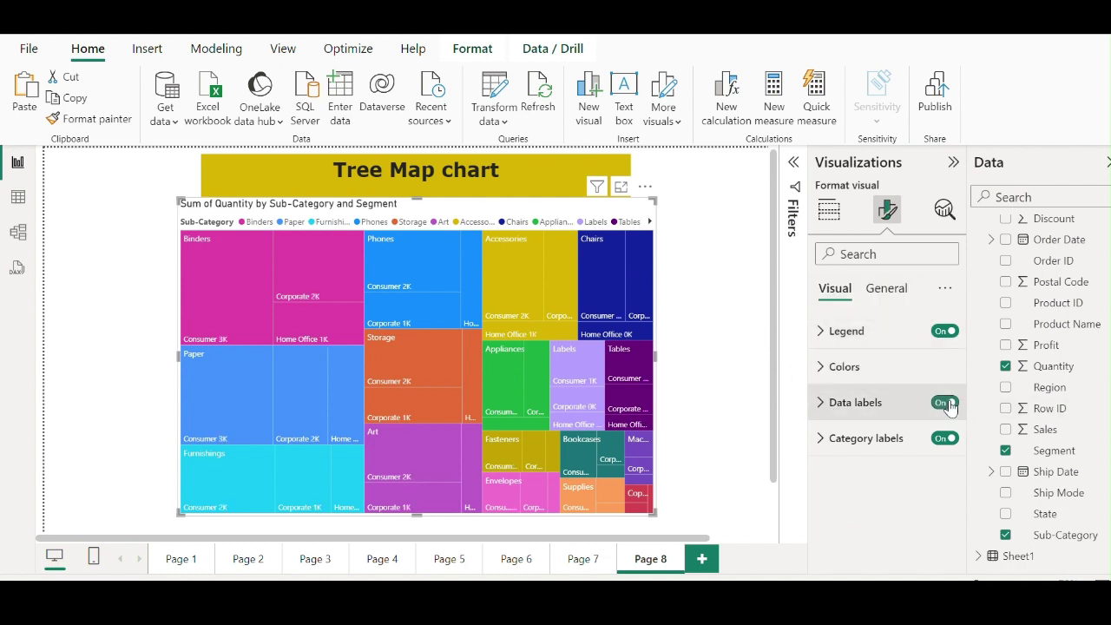
left_click(821, 404)
scroll(835, 400, "down", 3)
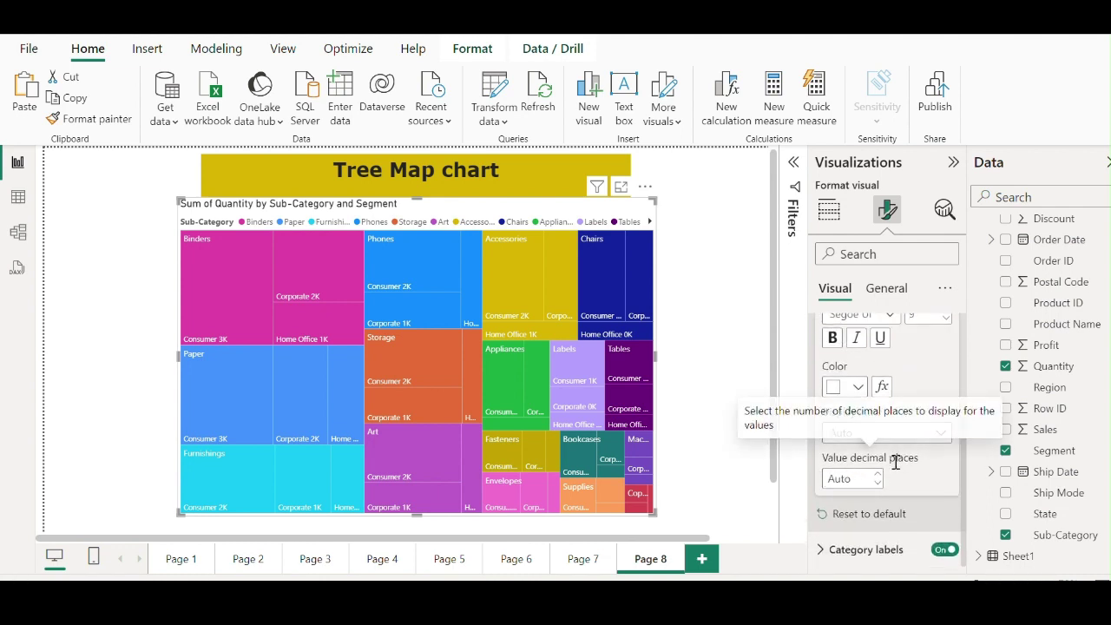
- Try dark gray and light yellow as the text color of the treemap's data labels
scroll(886, 460, "up", 2)
left_click(858, 439)
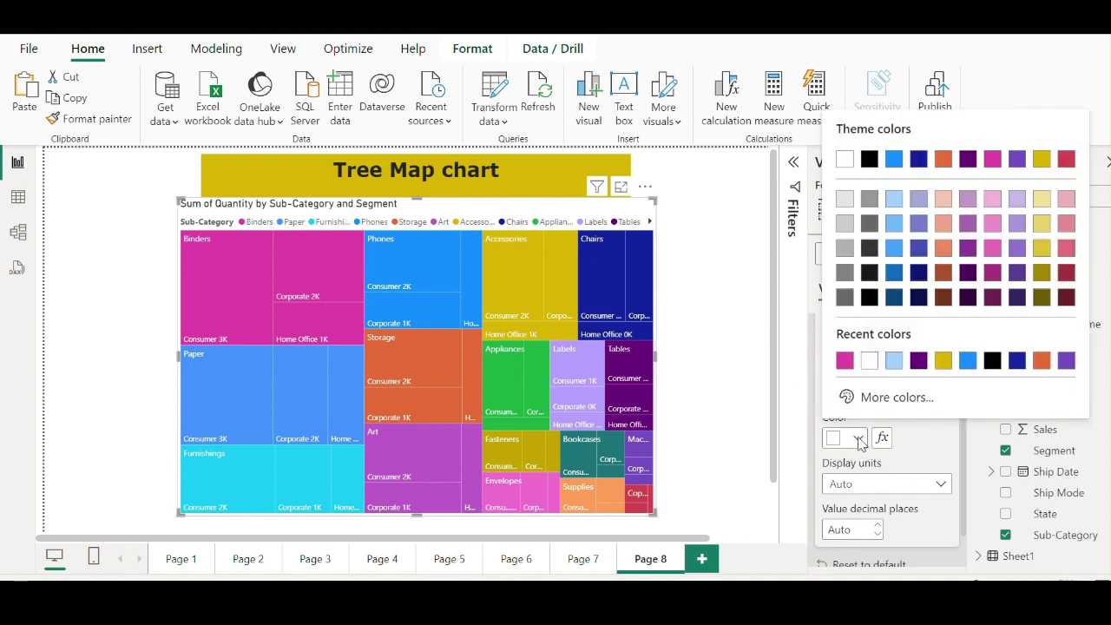
left_click(868, 248)
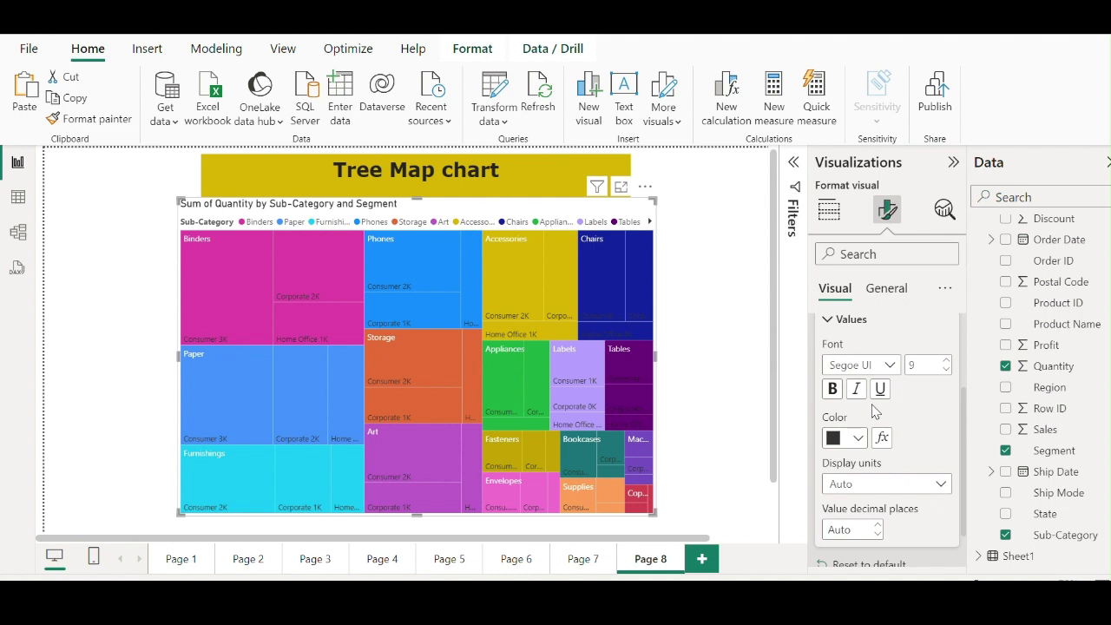
left_click(858, 437)
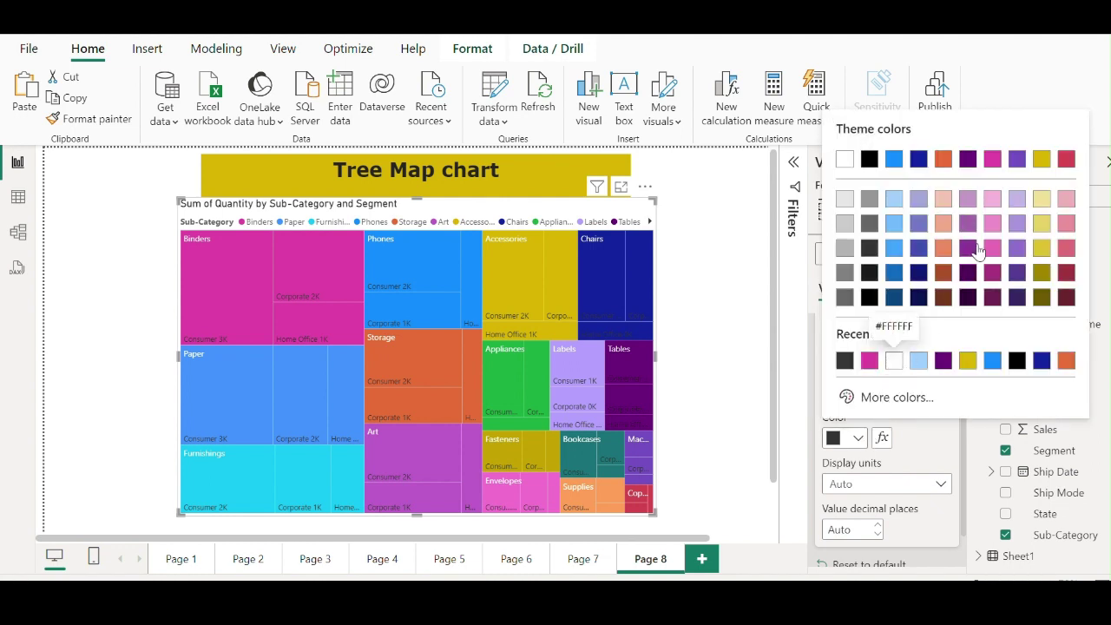
left_click(1039, 234)
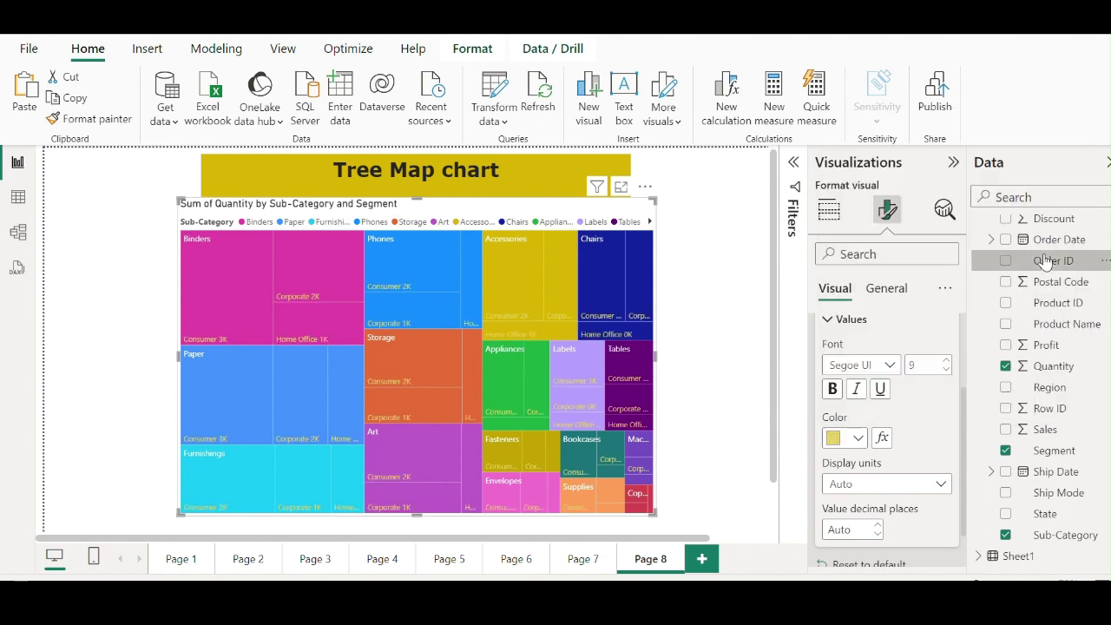
left_click(1050, 260)
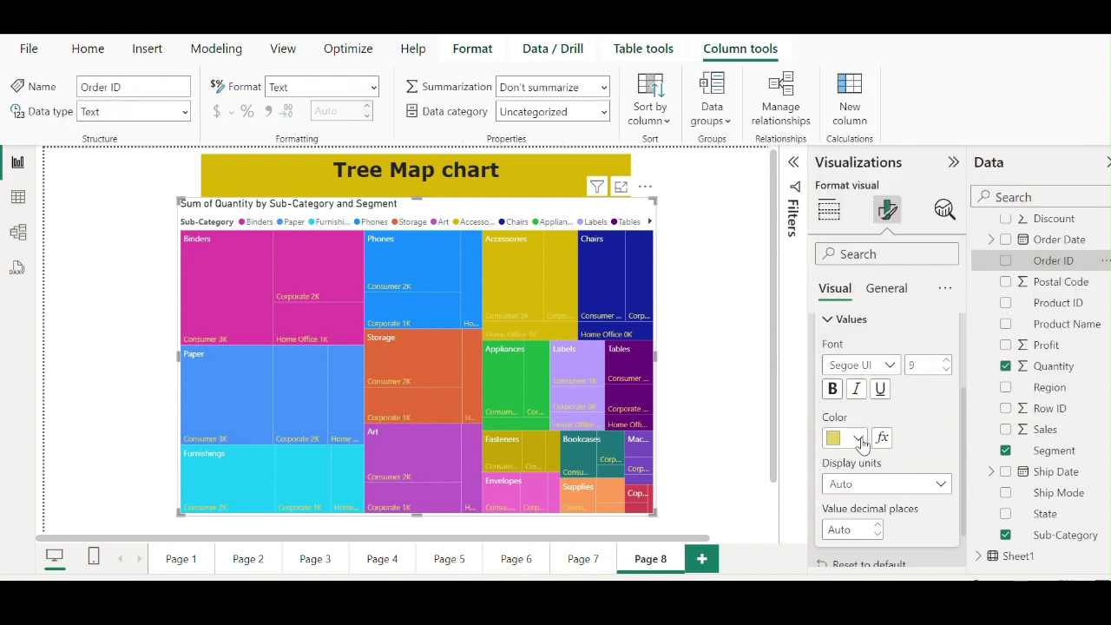
- Set the data label text color back to white and look over the remaining value options
left_click(858, 438)
left_click(919, 361)
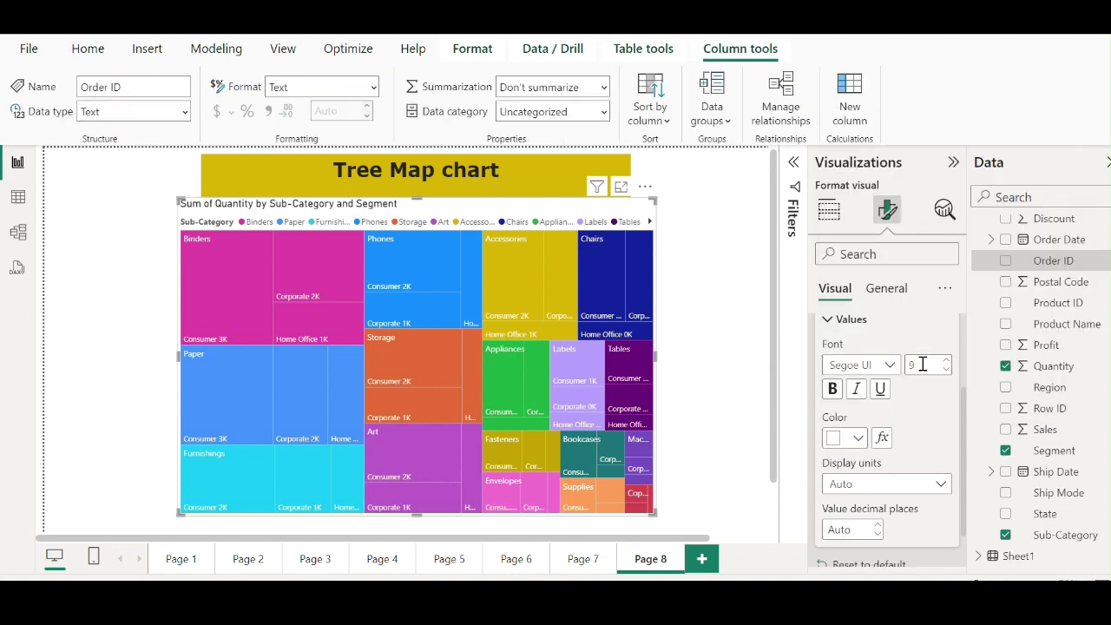
scroll(919, 449, "down", 1)
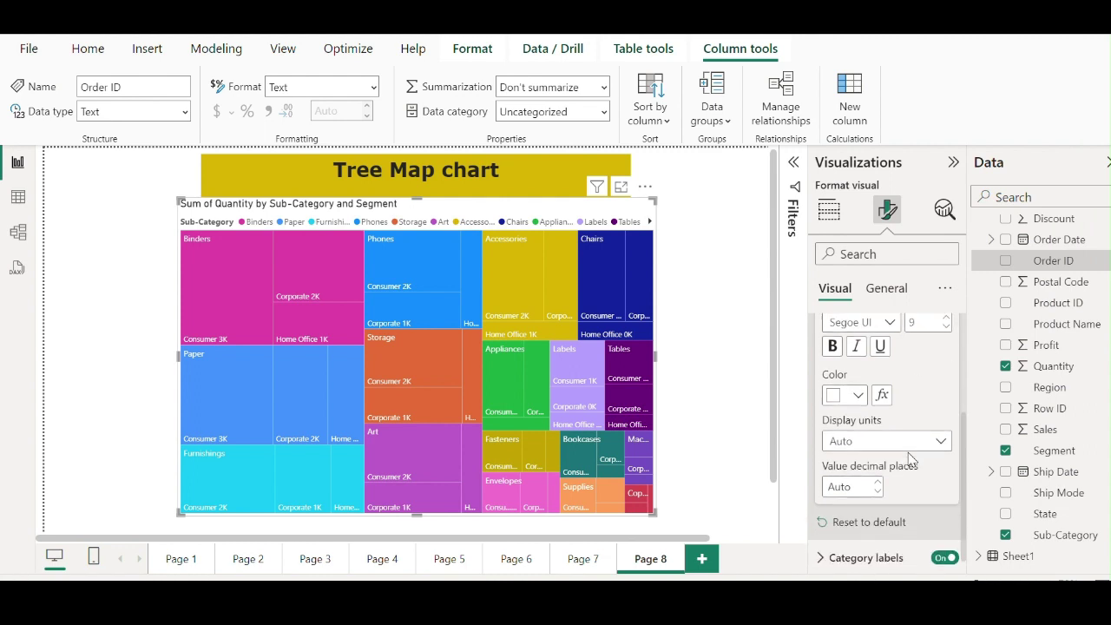
scroll(905, 454, "up", 3)
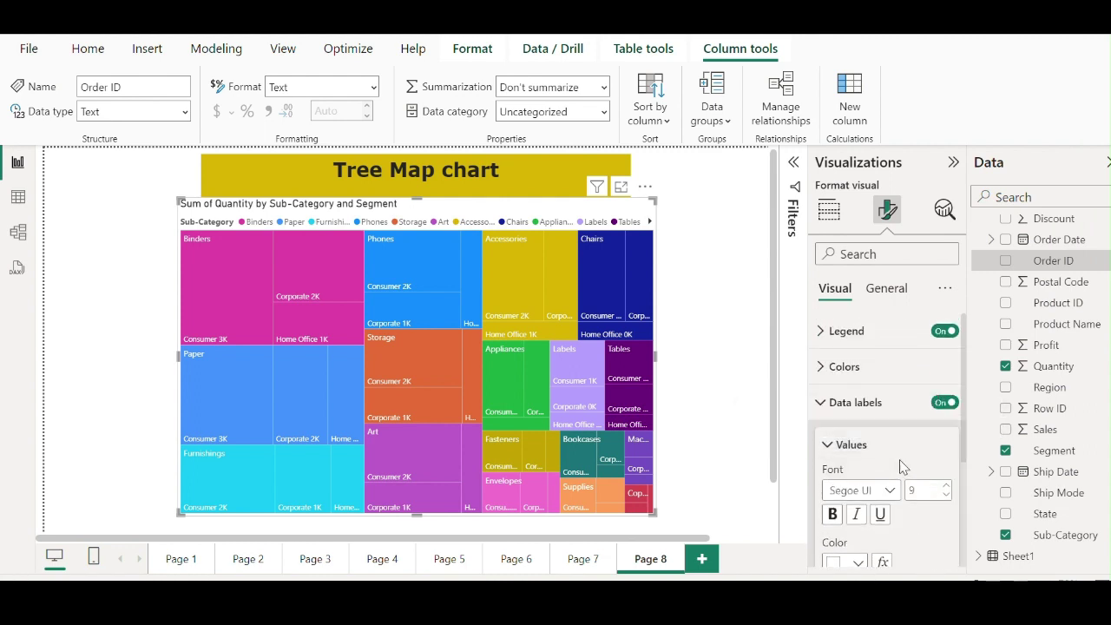
- Check the analytics options for the treemap, return to its field assignments and look over the finished chart
left_click(829, 209)
left_click(944, 211)
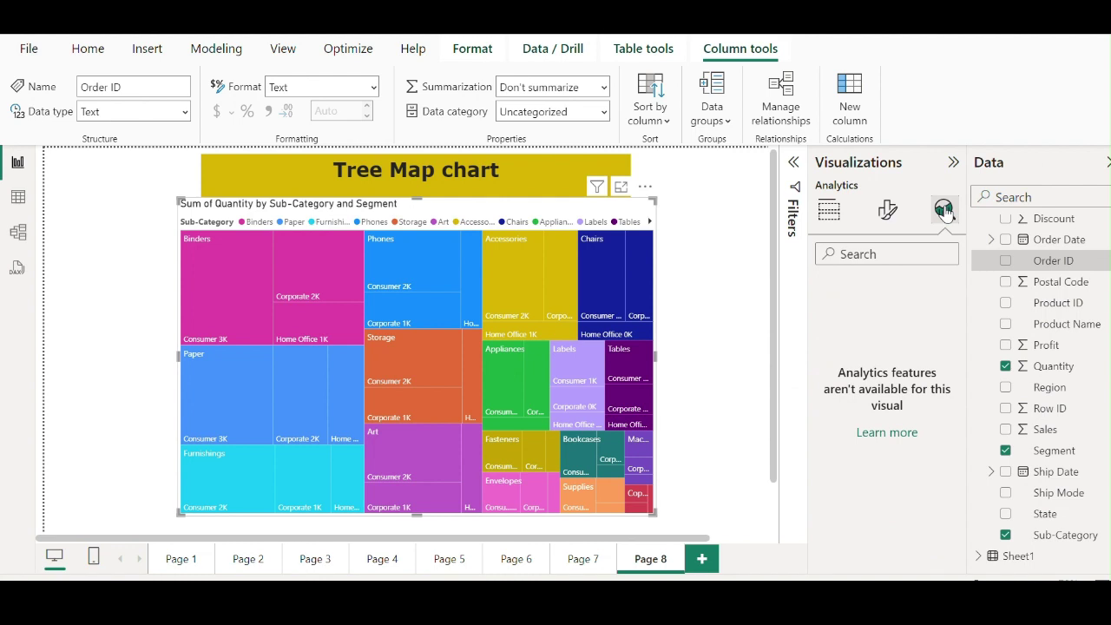
left_click(887, 209)
left_click(829, 210)
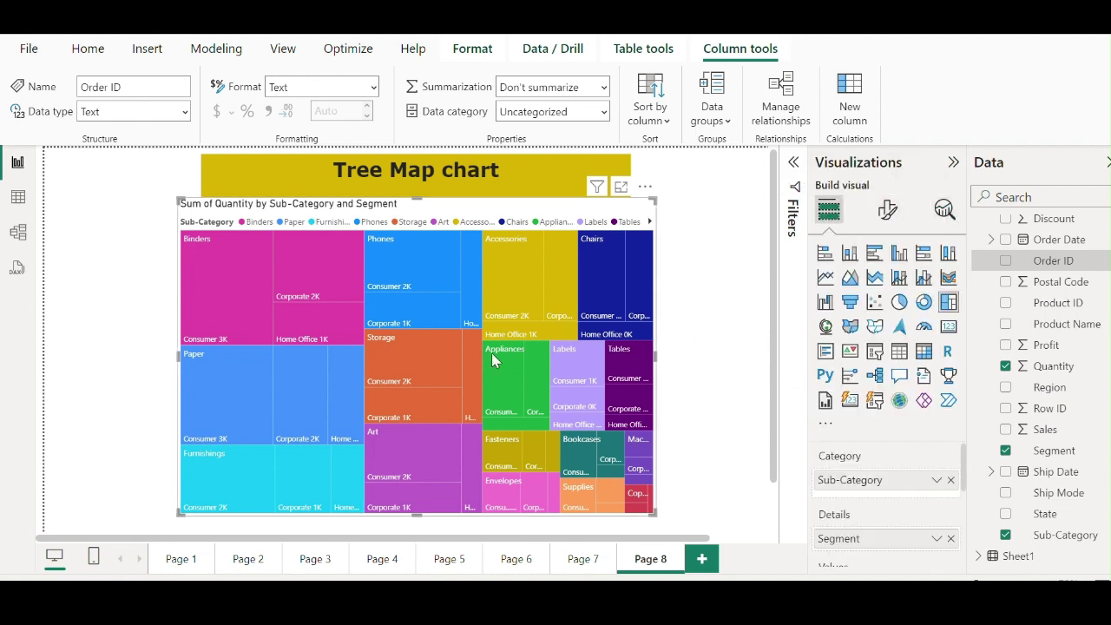
scroll(421, 374, "down", 1)
scroll(681, 375, "up", 2)
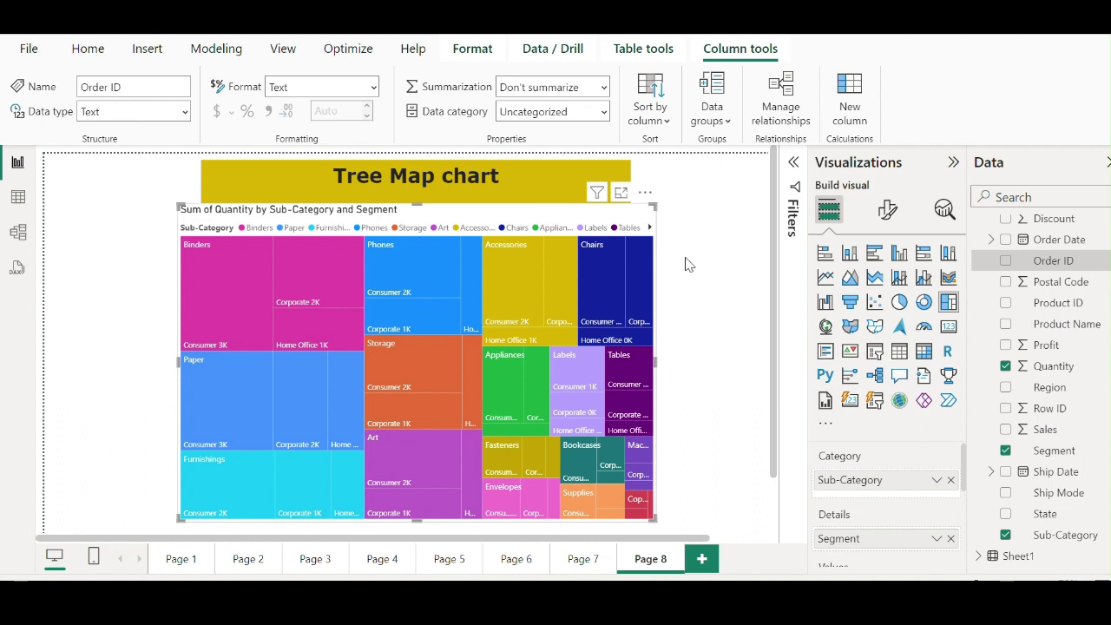
scroll(660, 265, "down", 1)
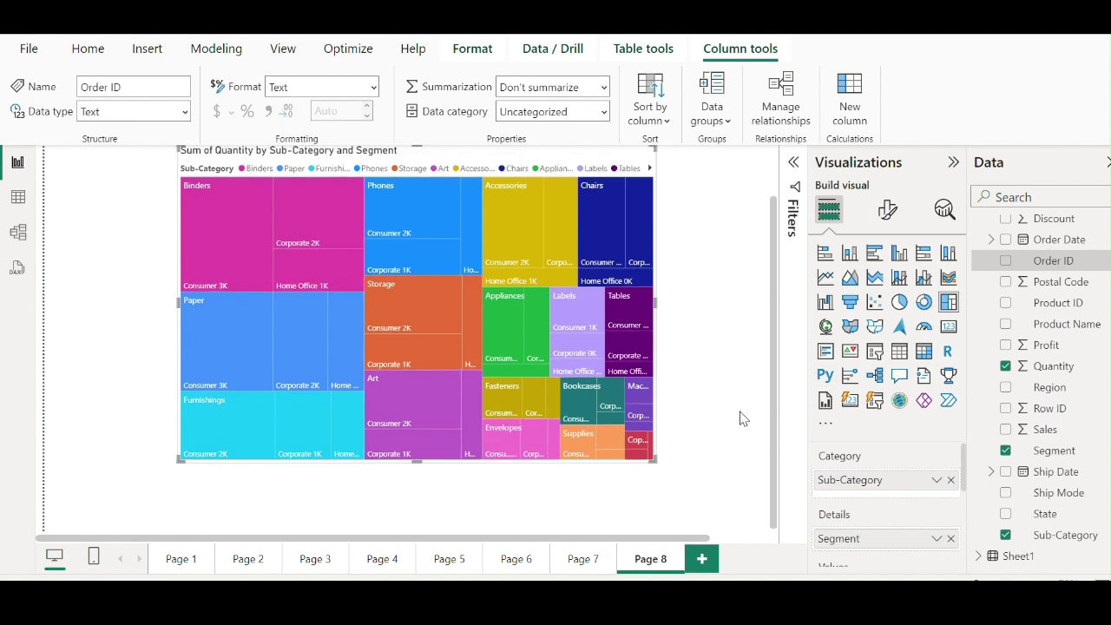
- Try a map visual on a new report page, enlarged on the canvas, with State as its location
scroll(742, 419, "up", 1)
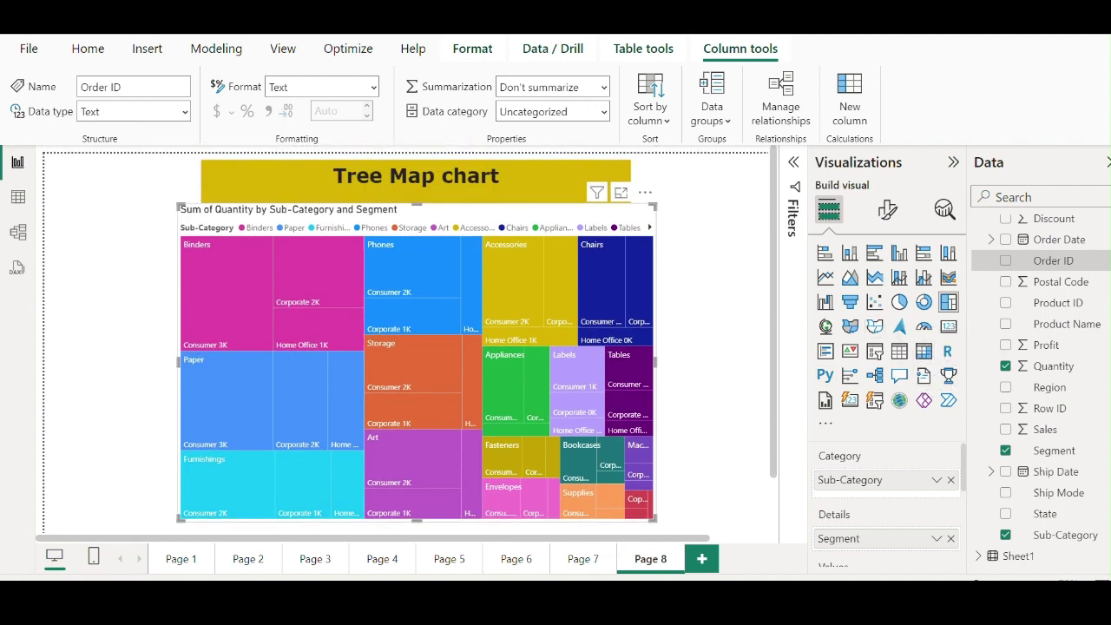
left_click(702, 560)
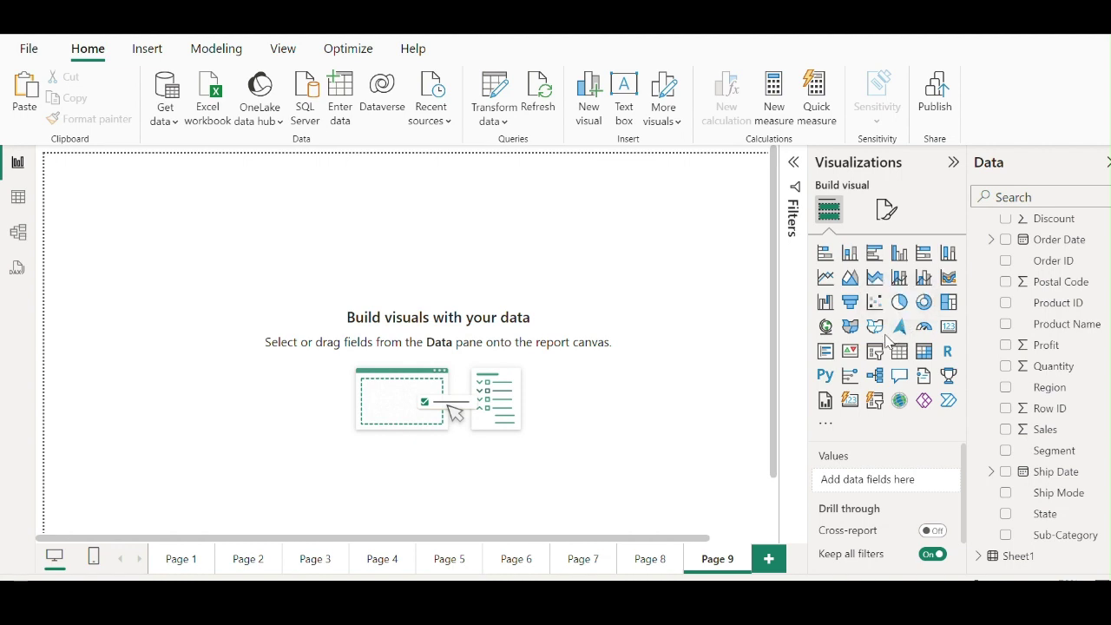
left_click(826, 326)
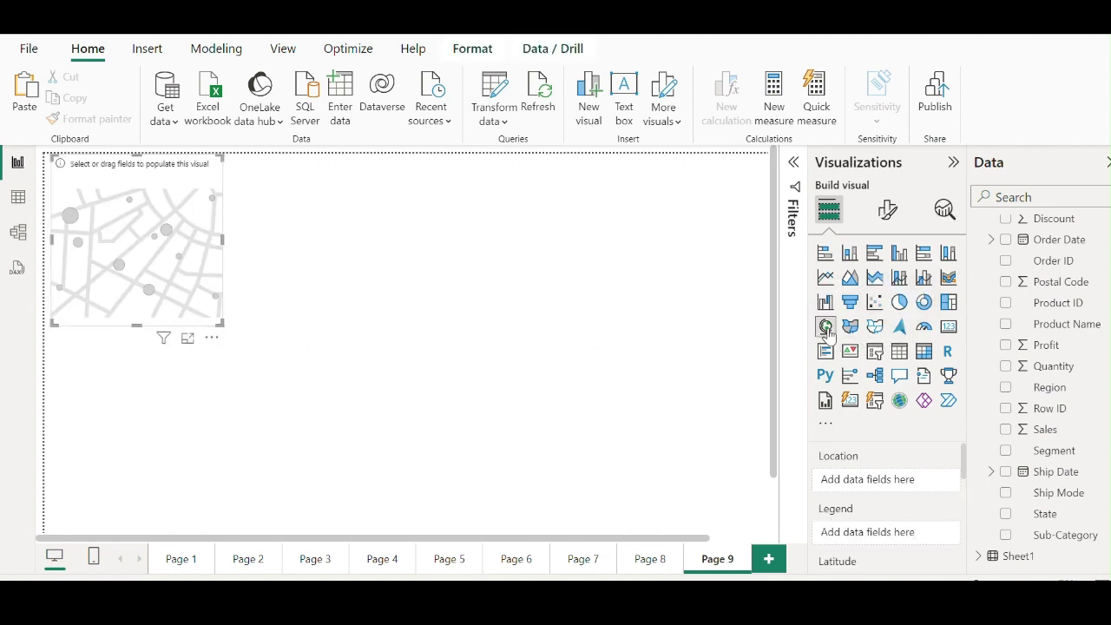
left_click_drag(218, 322, 519, 439)
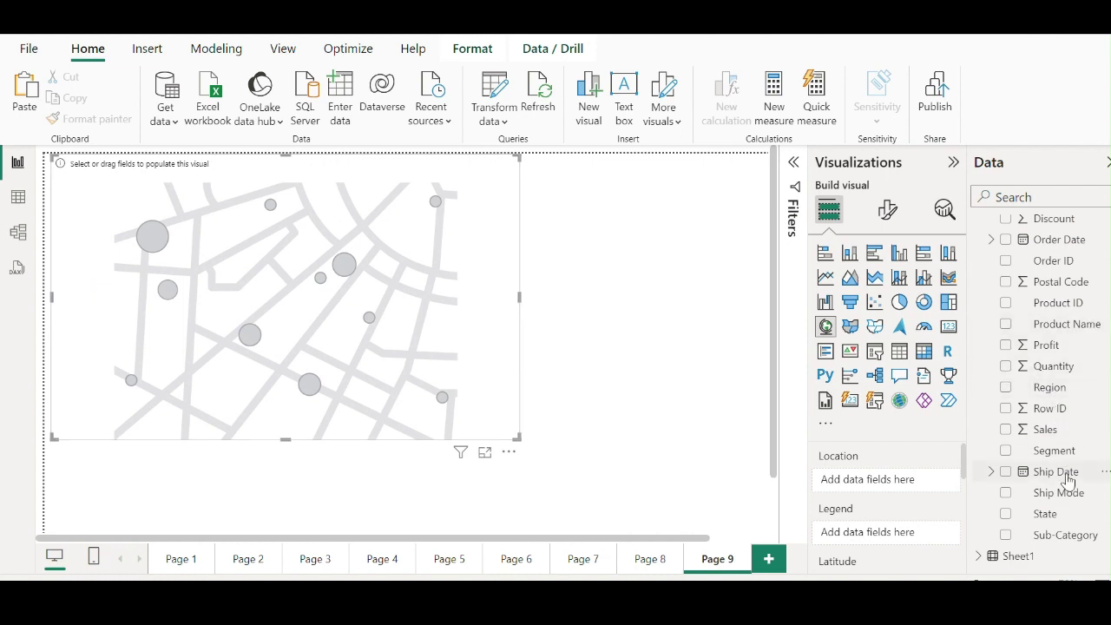
left_click_drag(1045, 514, 899, 487)
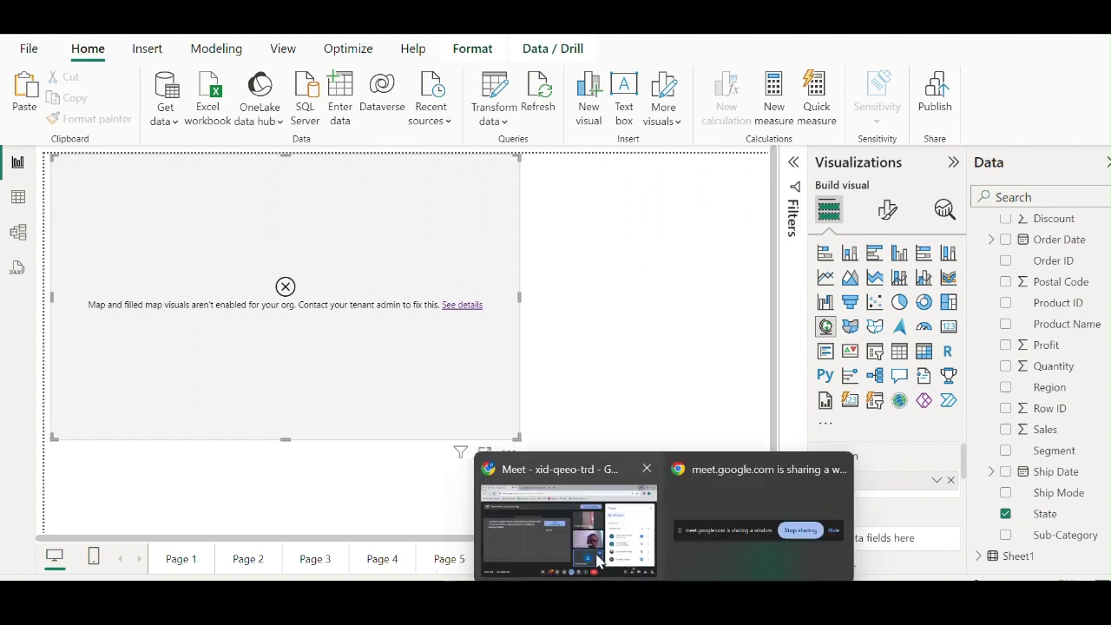
- Switch to the Google Meet call to check the participants and return to the Power BI report
left_click(578, 529)
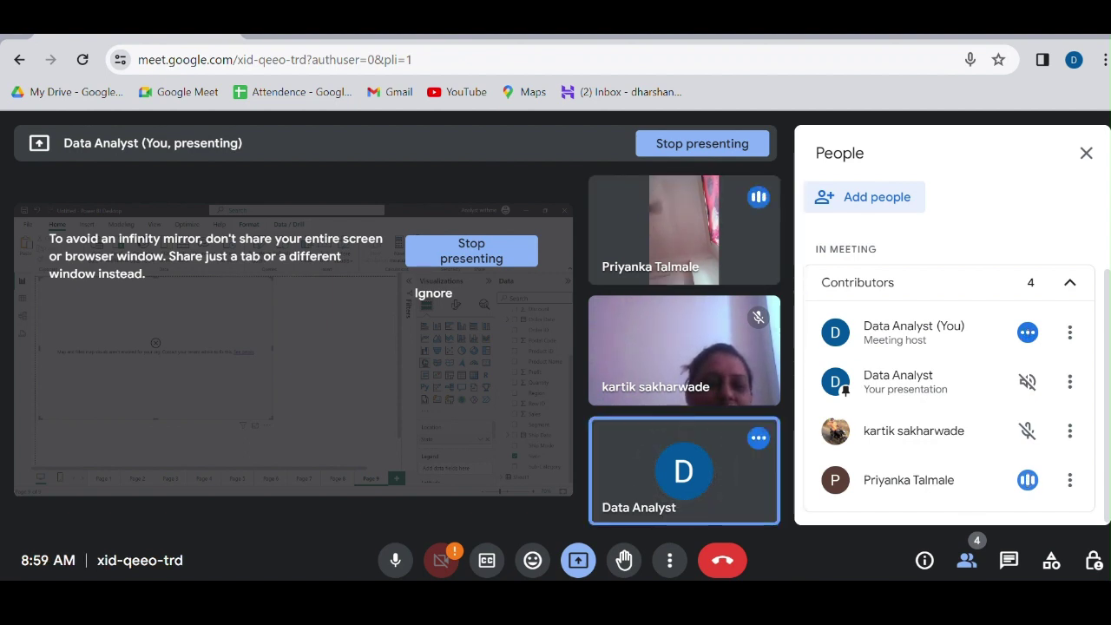
mouse_move(704, 608)
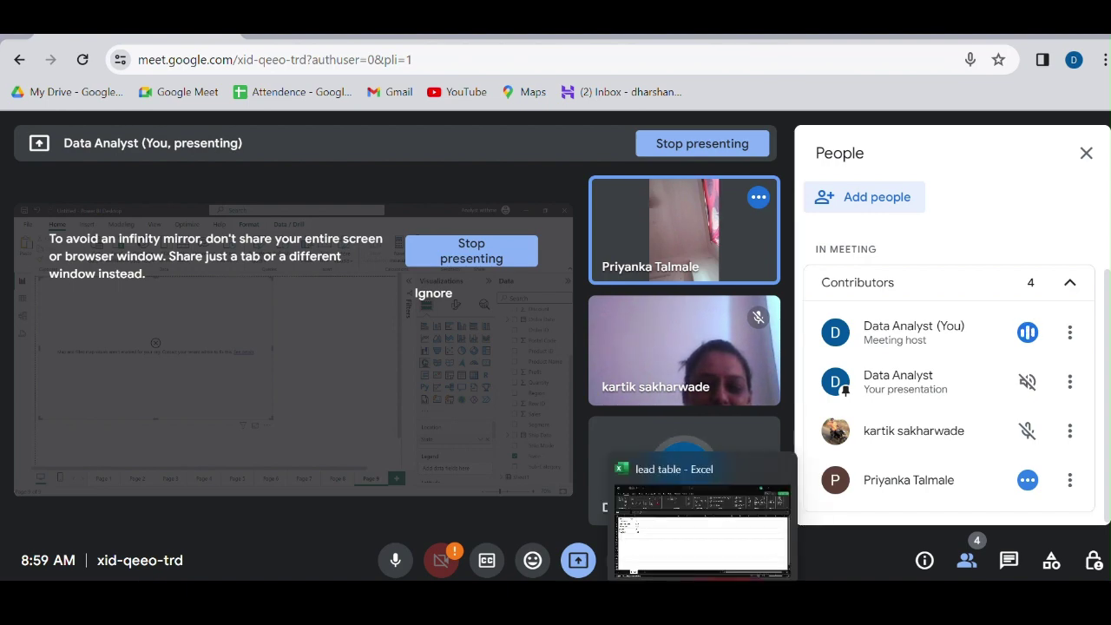
left_click(737, 606)
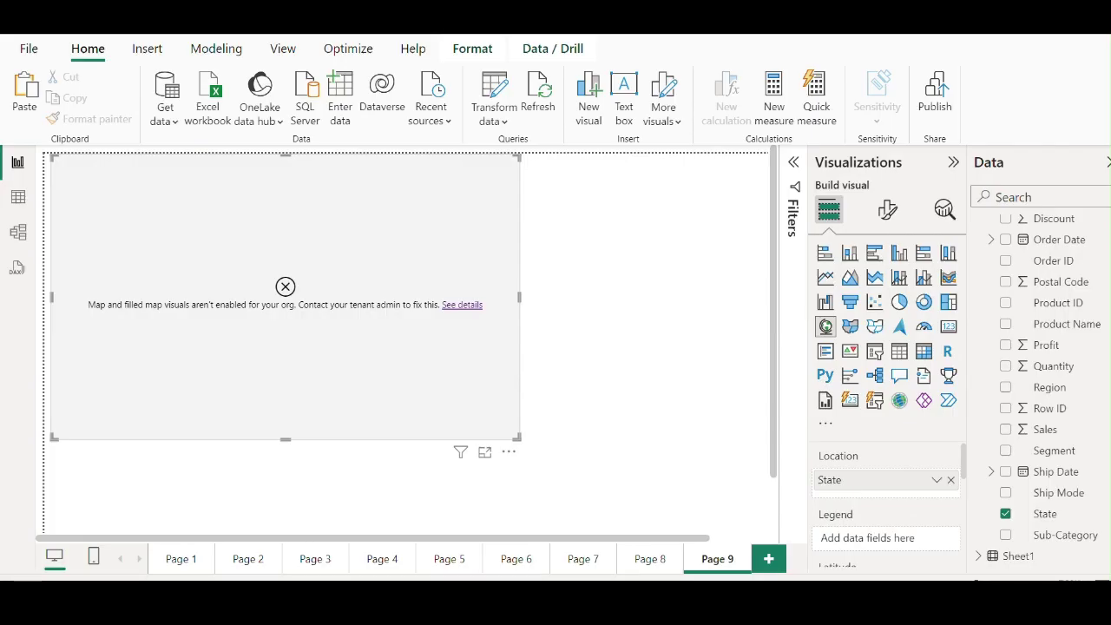
- Delete Page 9 with the map visual from the report
left_click(744, 558)
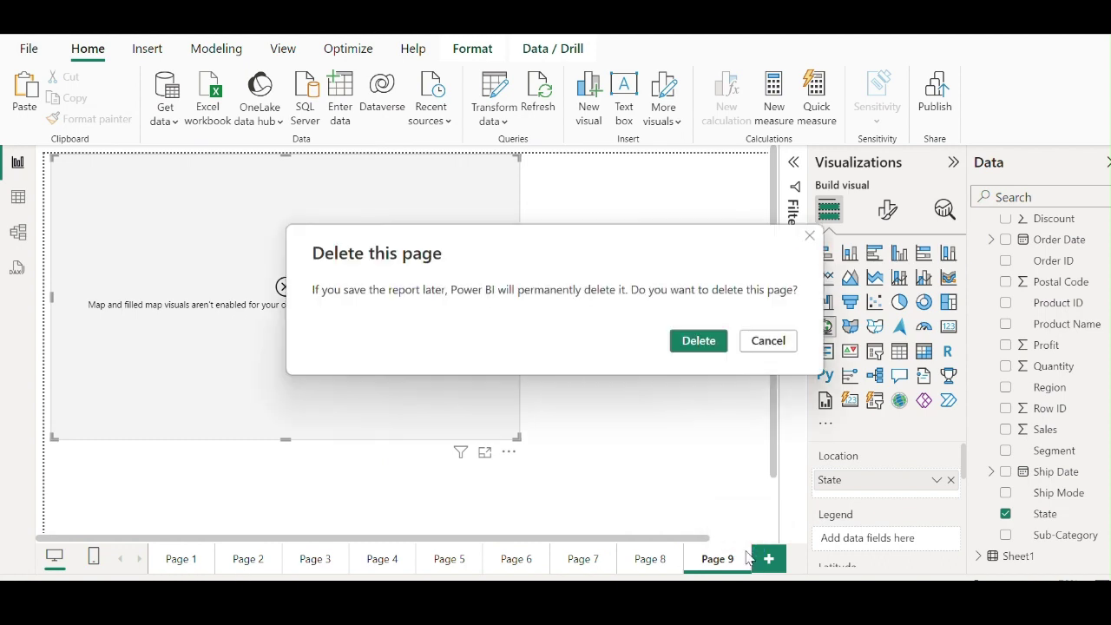
left_click(699, 344)
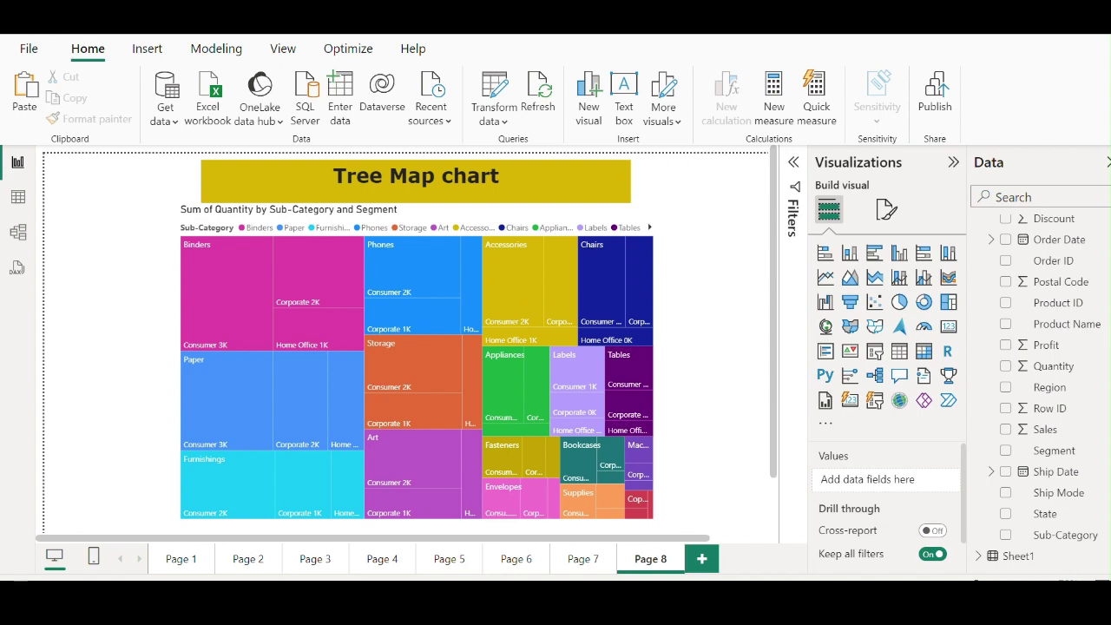
- Check the Google Meet call and the files in the 8 AM Power BI folder in Google Drive
left_click(556, 526)
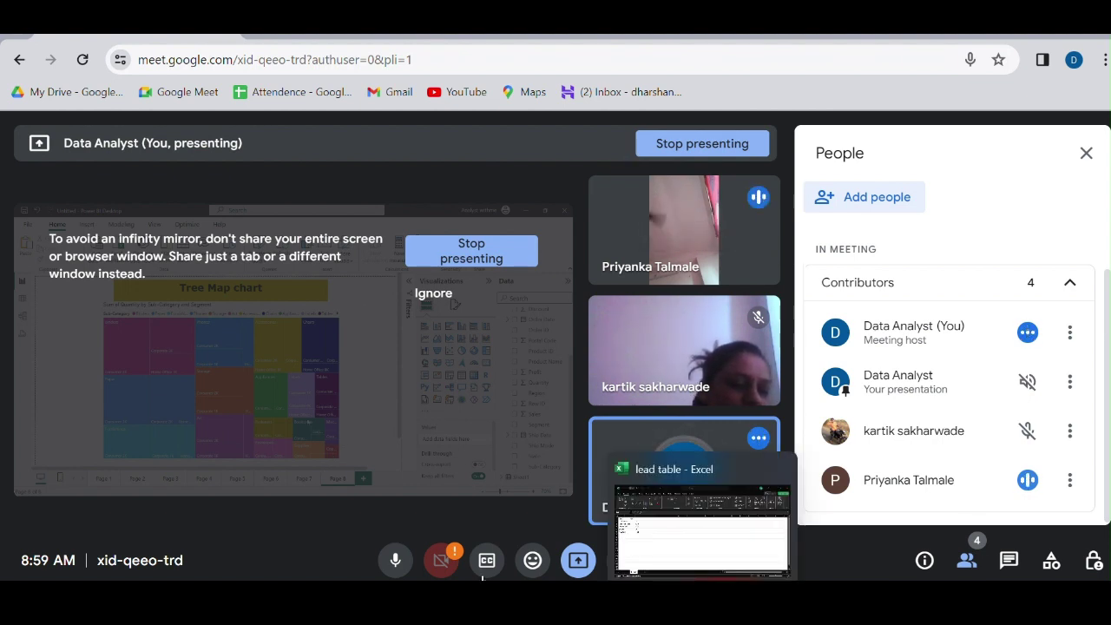
left_click(358, 595)
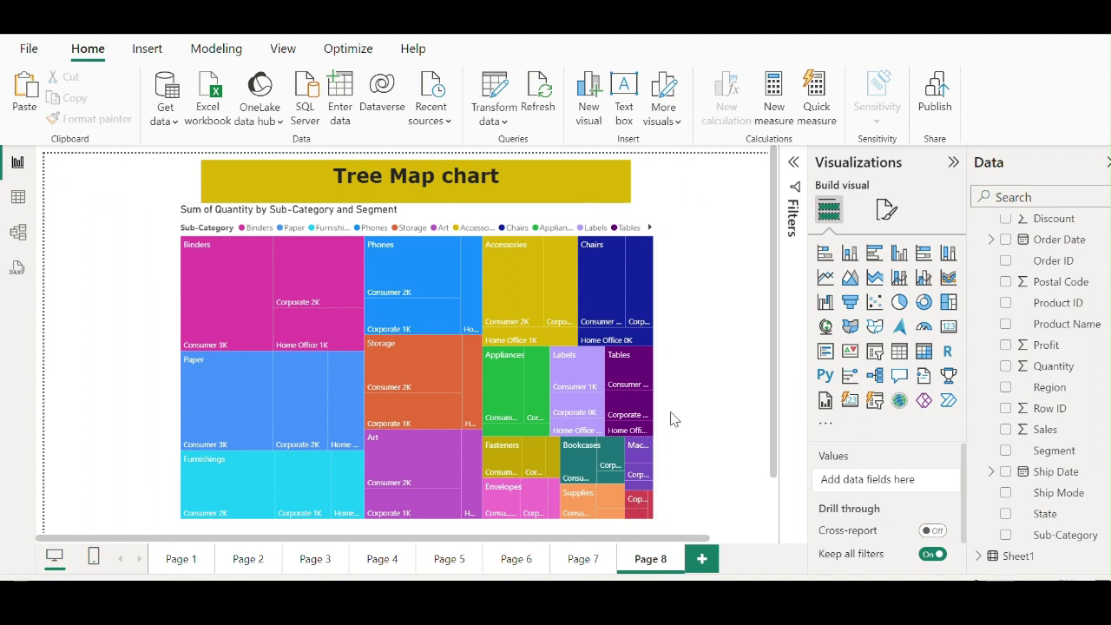
mouse_move(664, 595)
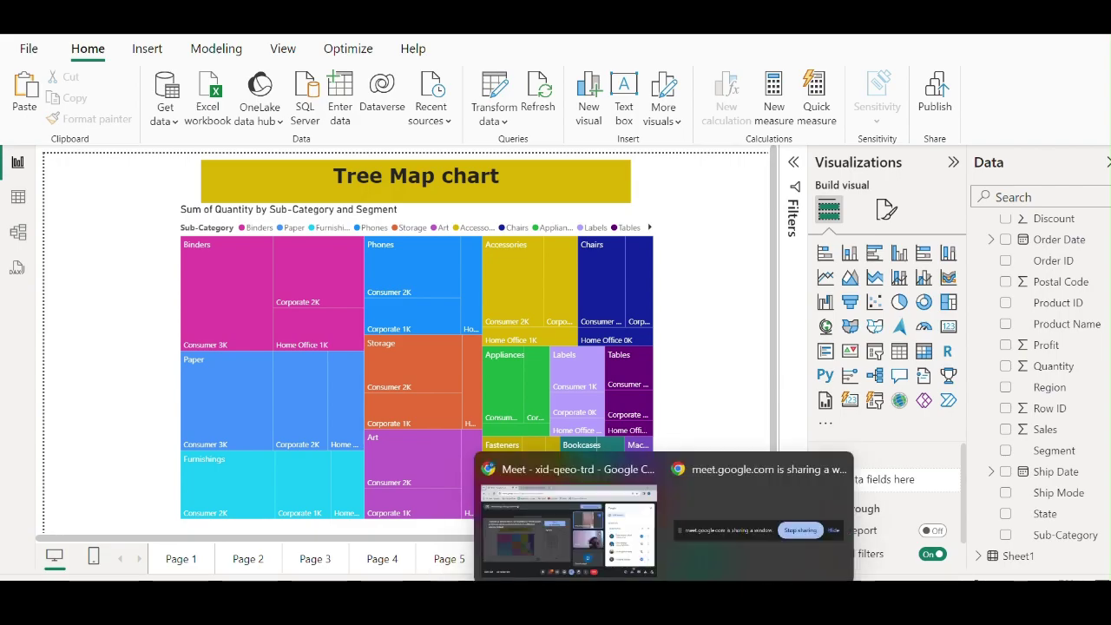
left_click(542, 527)
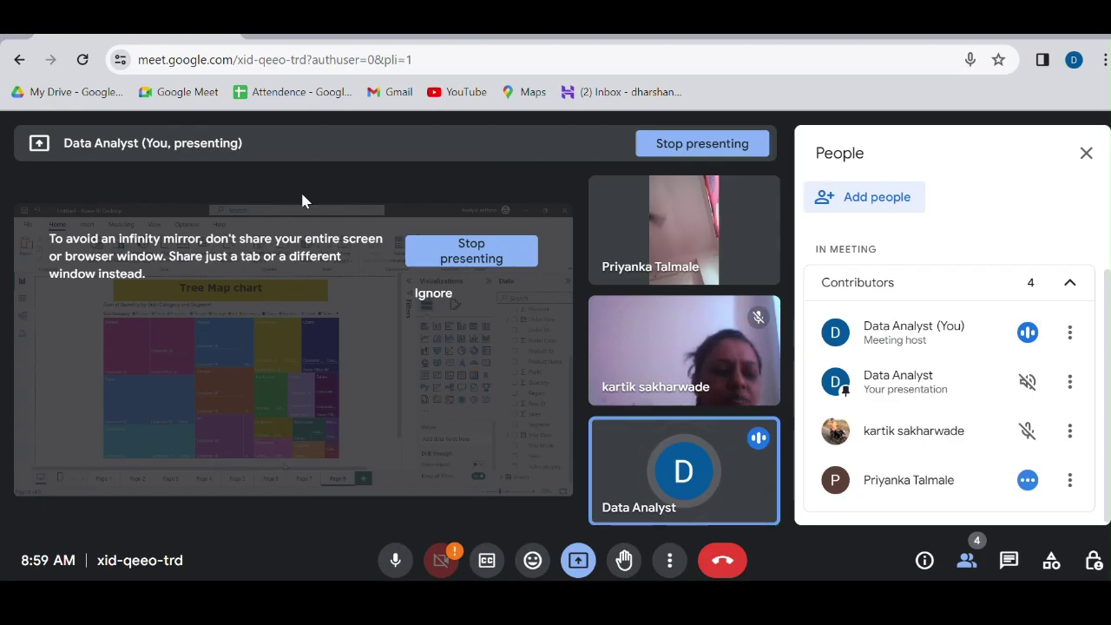
left_click(319, 33)
mouse_move(347, 340)
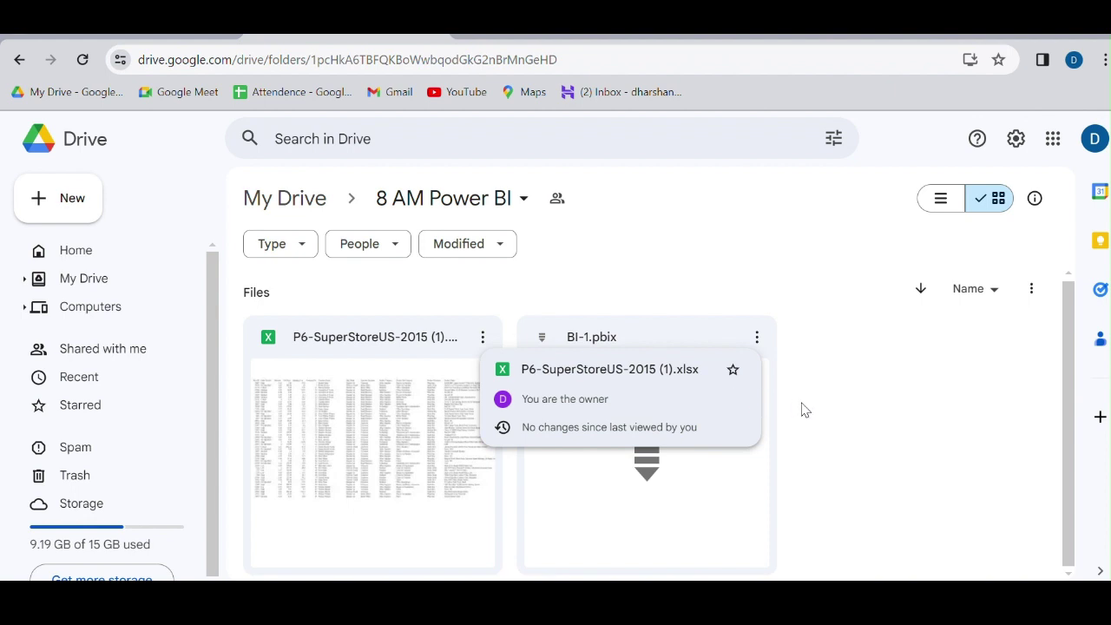
mouse_move(574, 344)
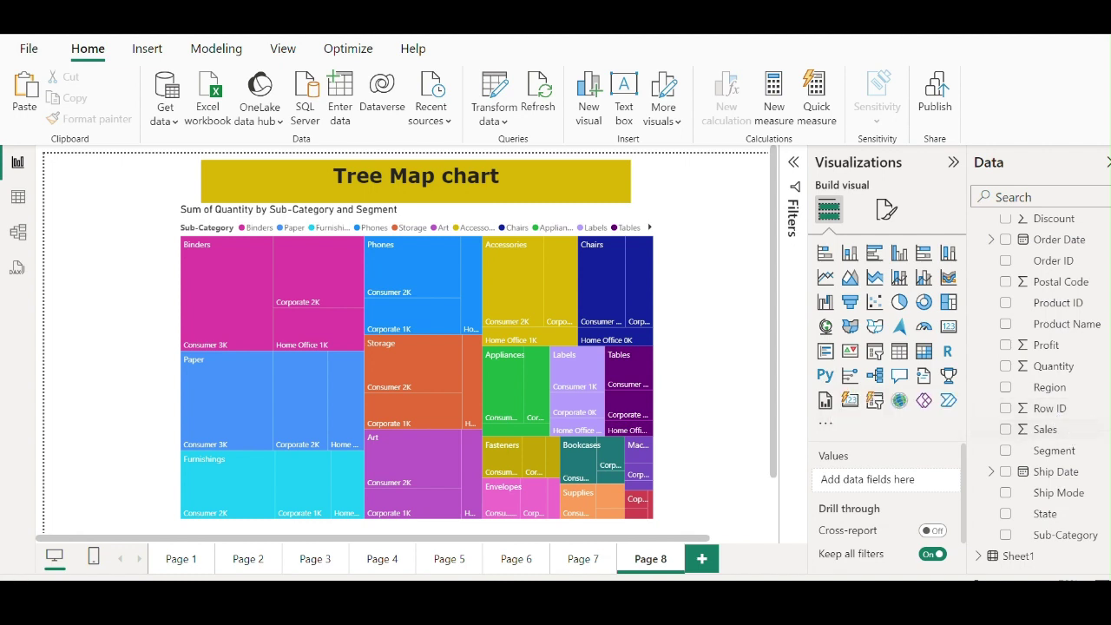
scroll(984, 461, "up", 3)
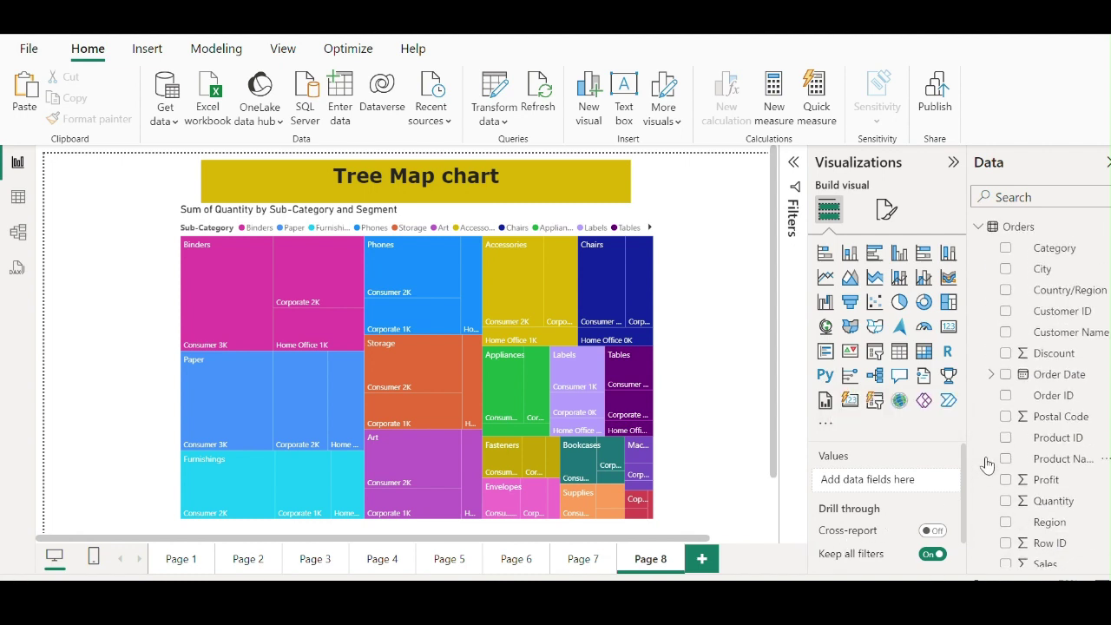
scroll(1042, 443, "down", 2)
scroll(1041, 443, "down", 1)
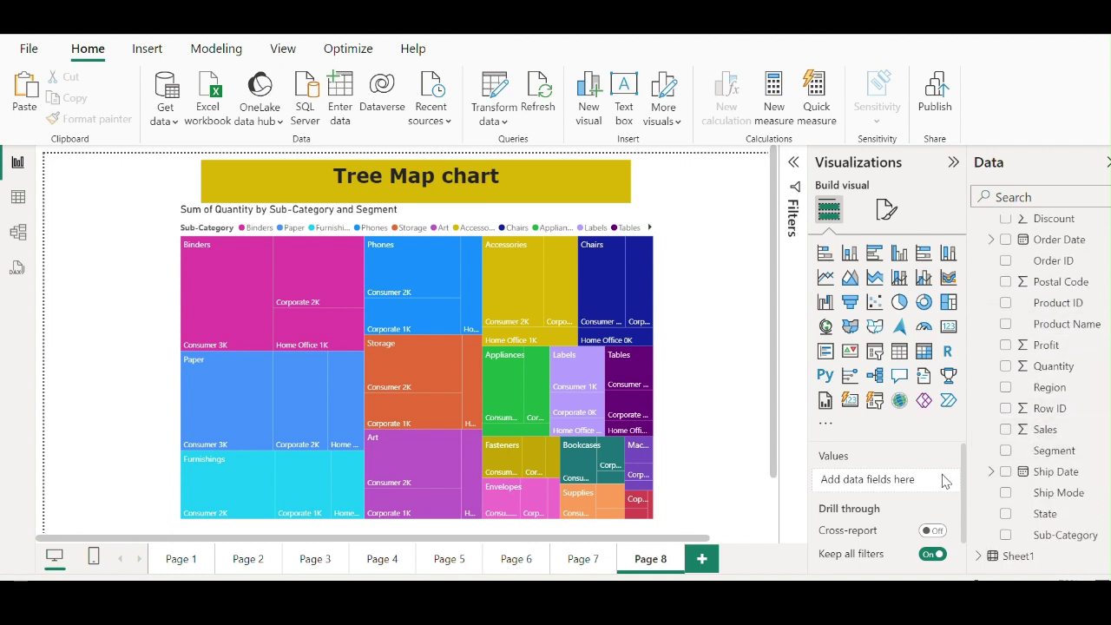